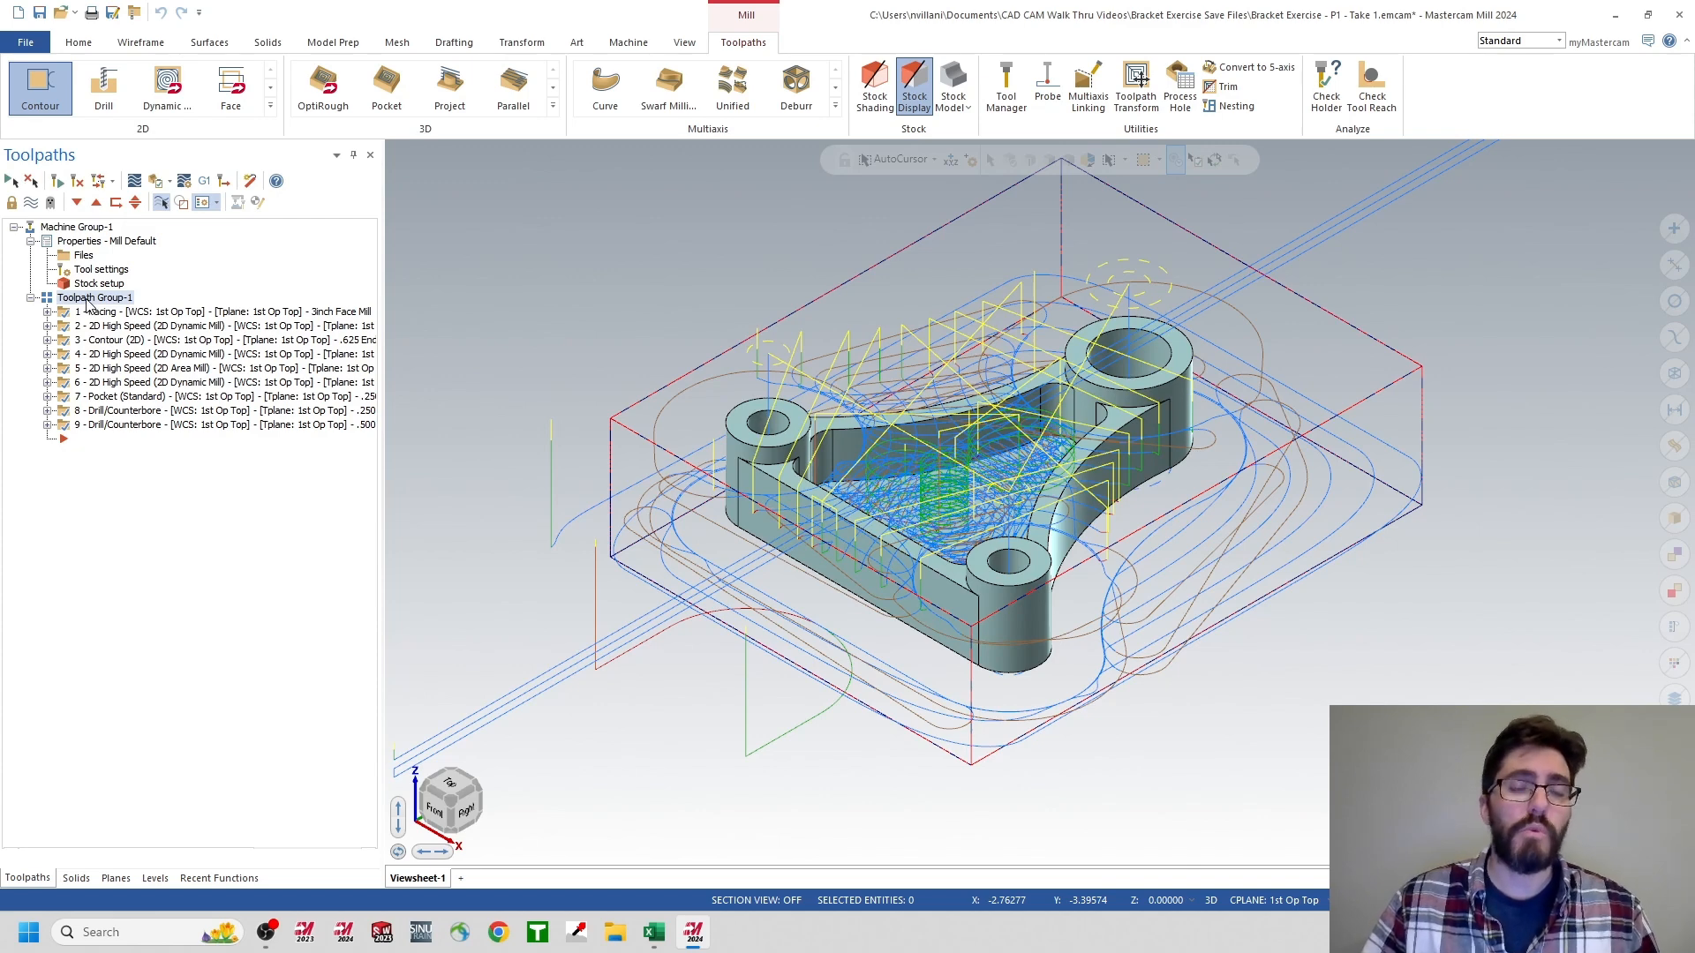
- Verify all the operations of Toolpath Group-1 in the simulator at a faster playback speed, and close it
left_click(157, 183)
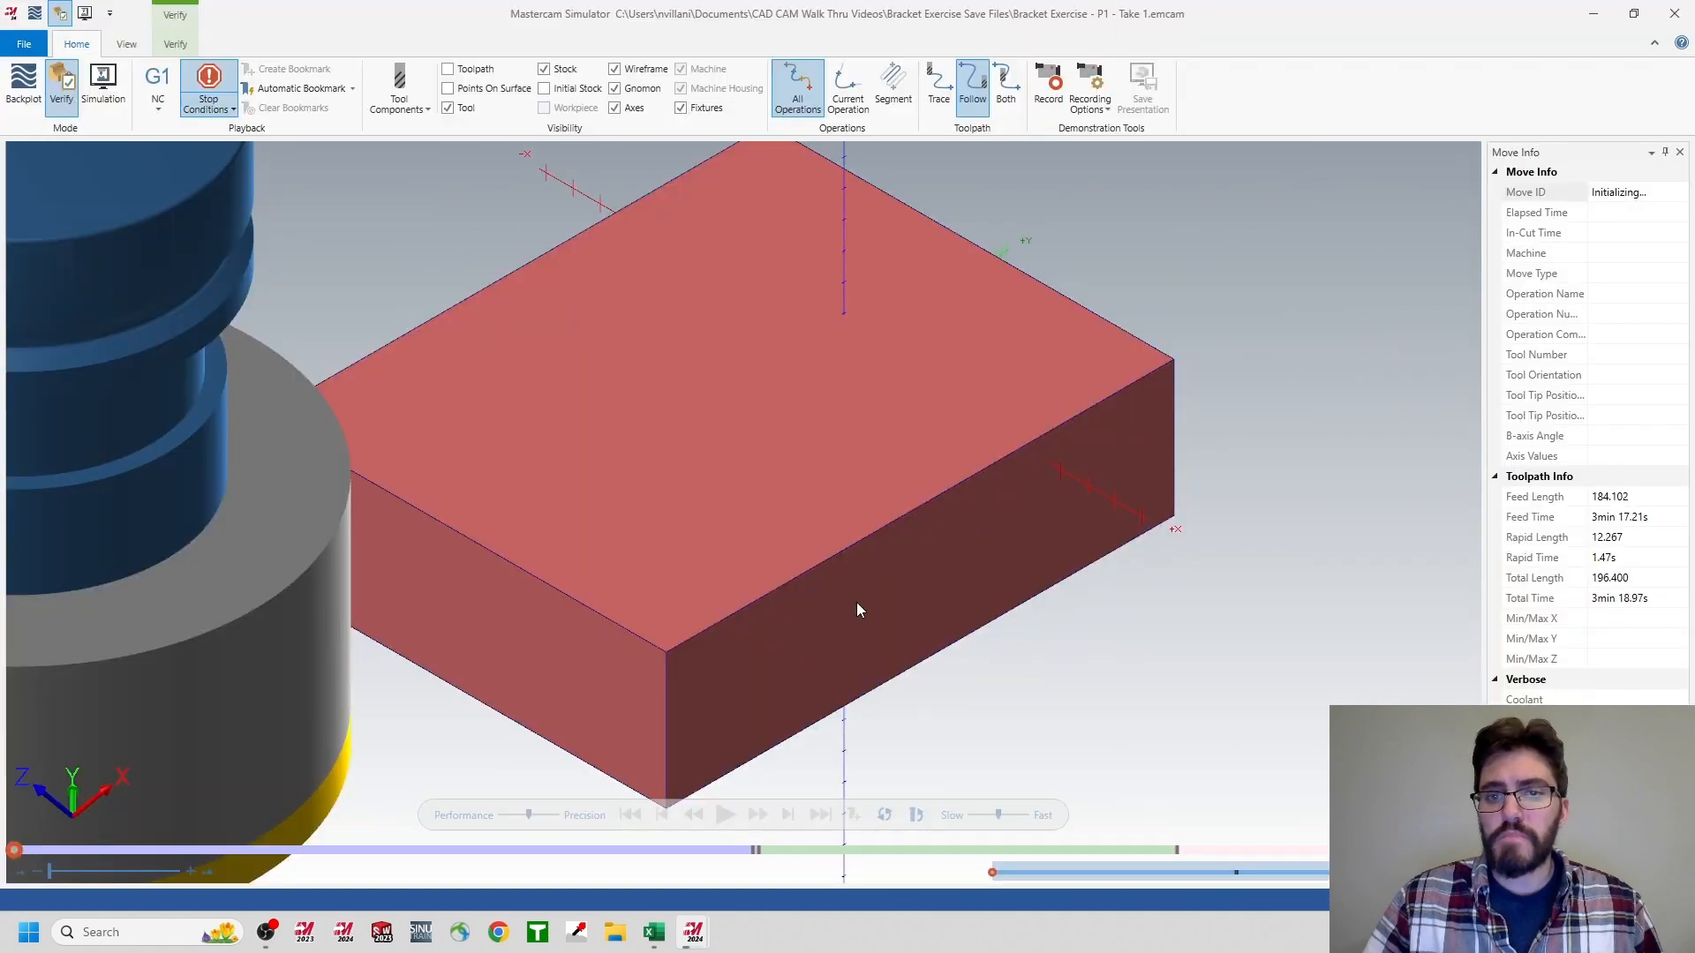
left_click(1031, 816)
left_click(726, 813)
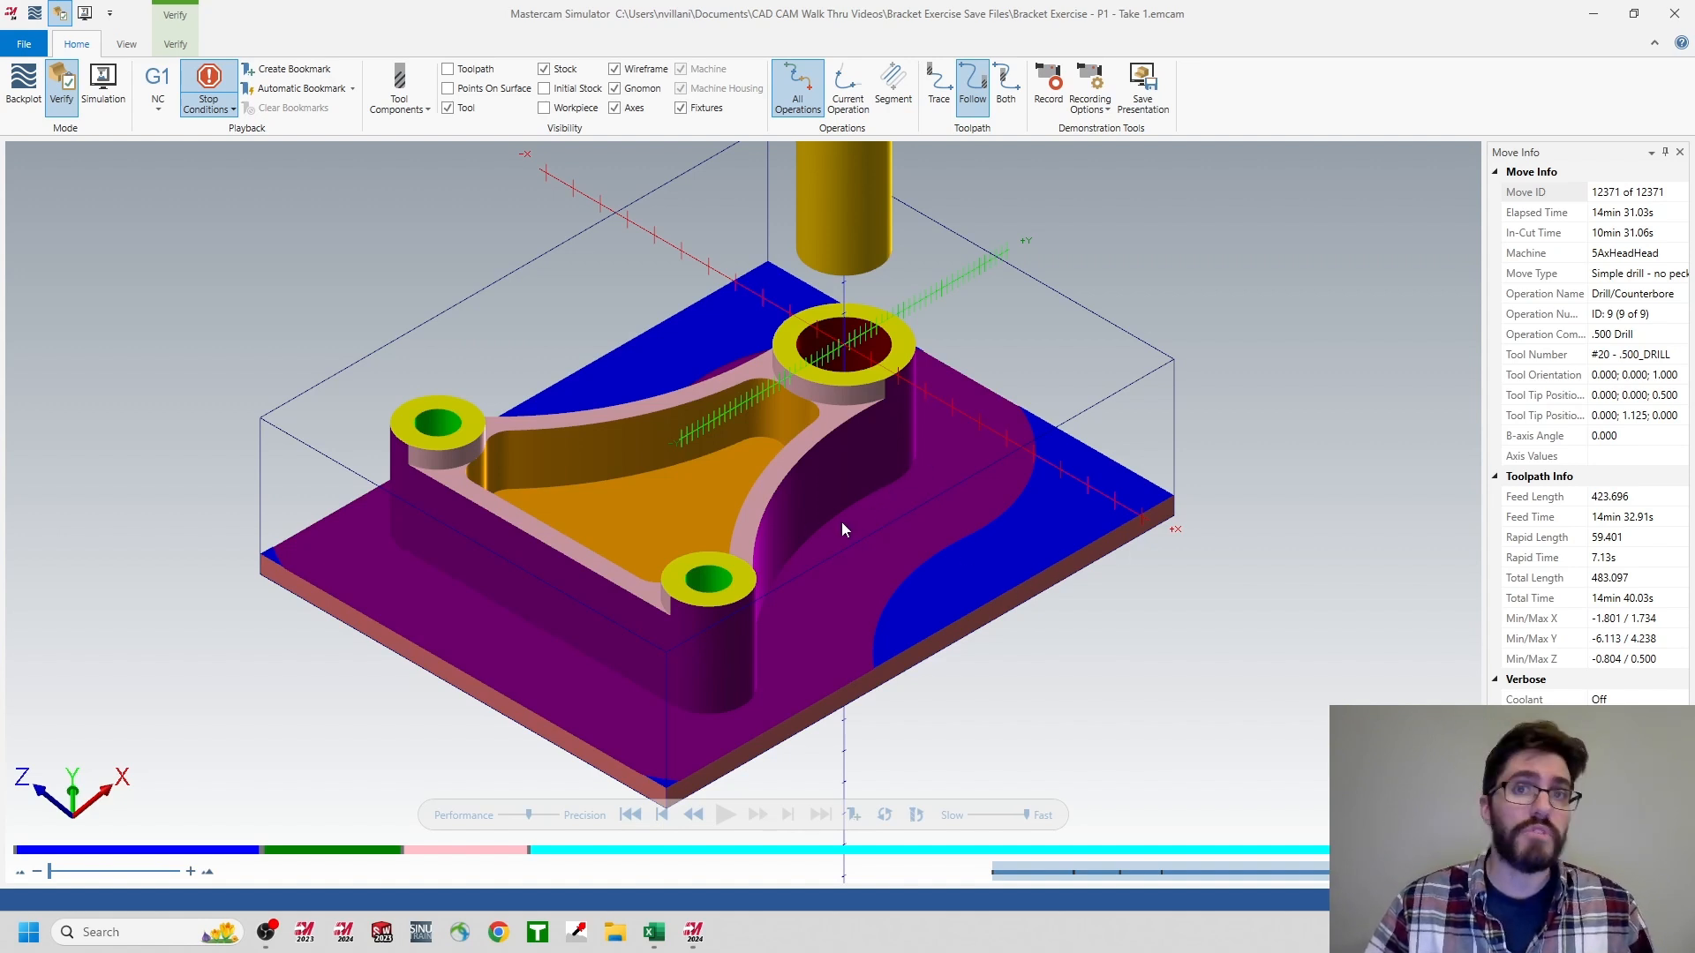
left_click(1674, 13)
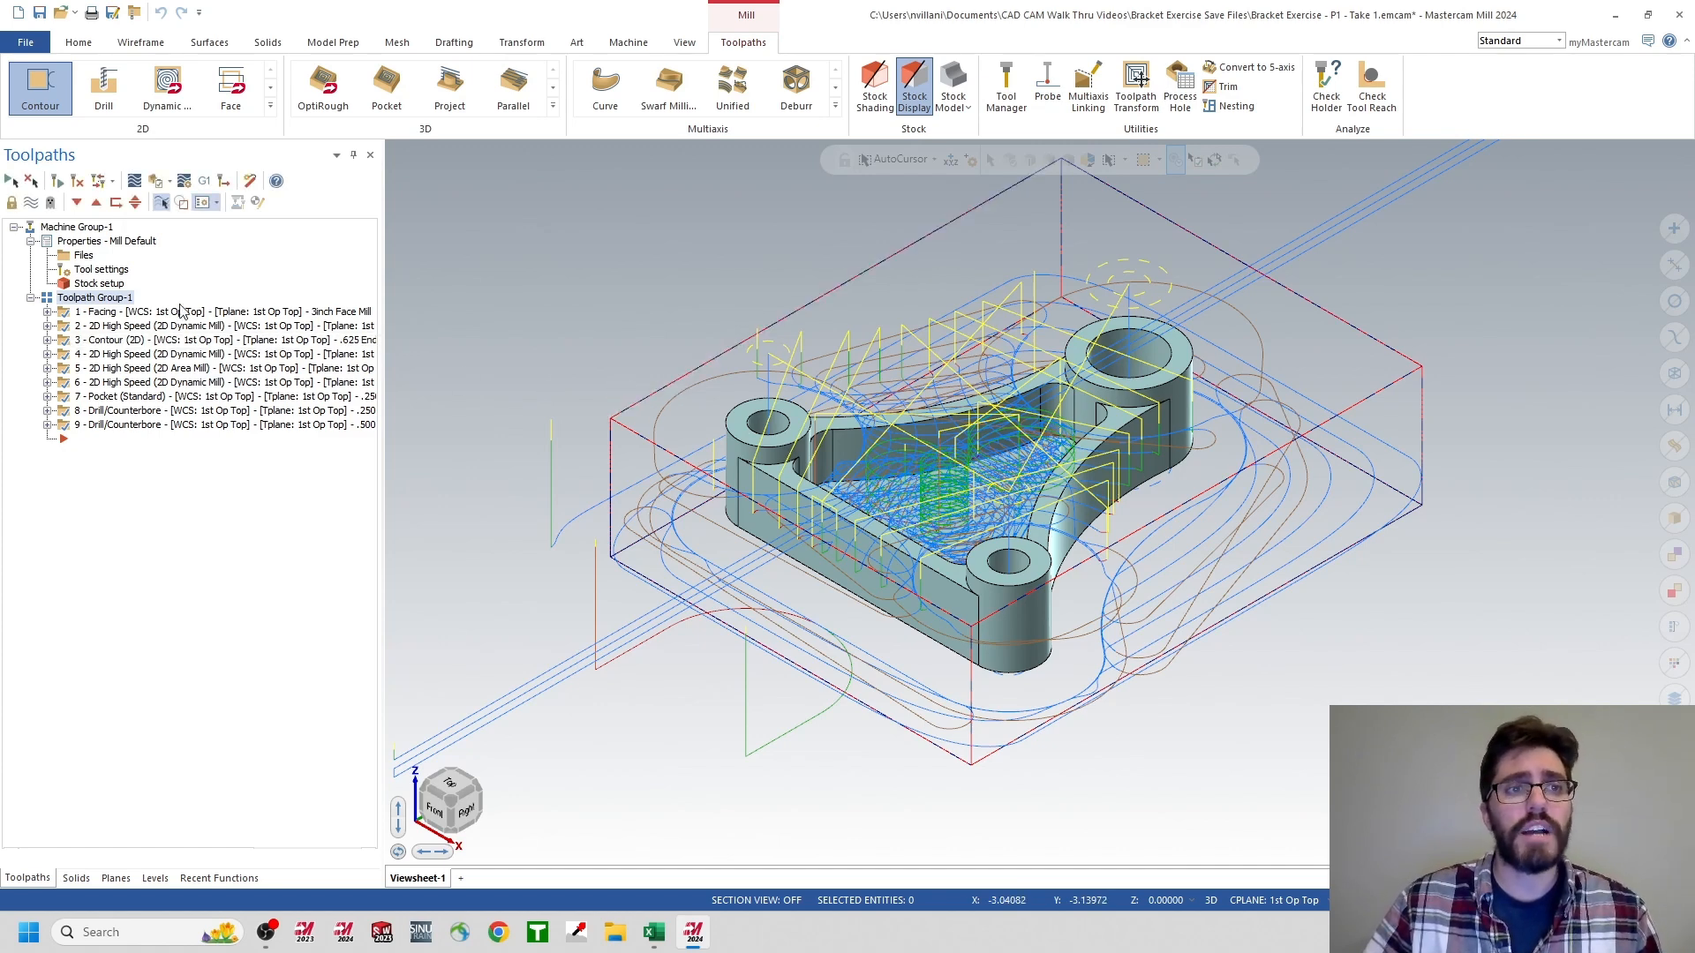
- Add a new toolpath group to Machine Group-1 and name it 2nd Op
left_click(82, 230)
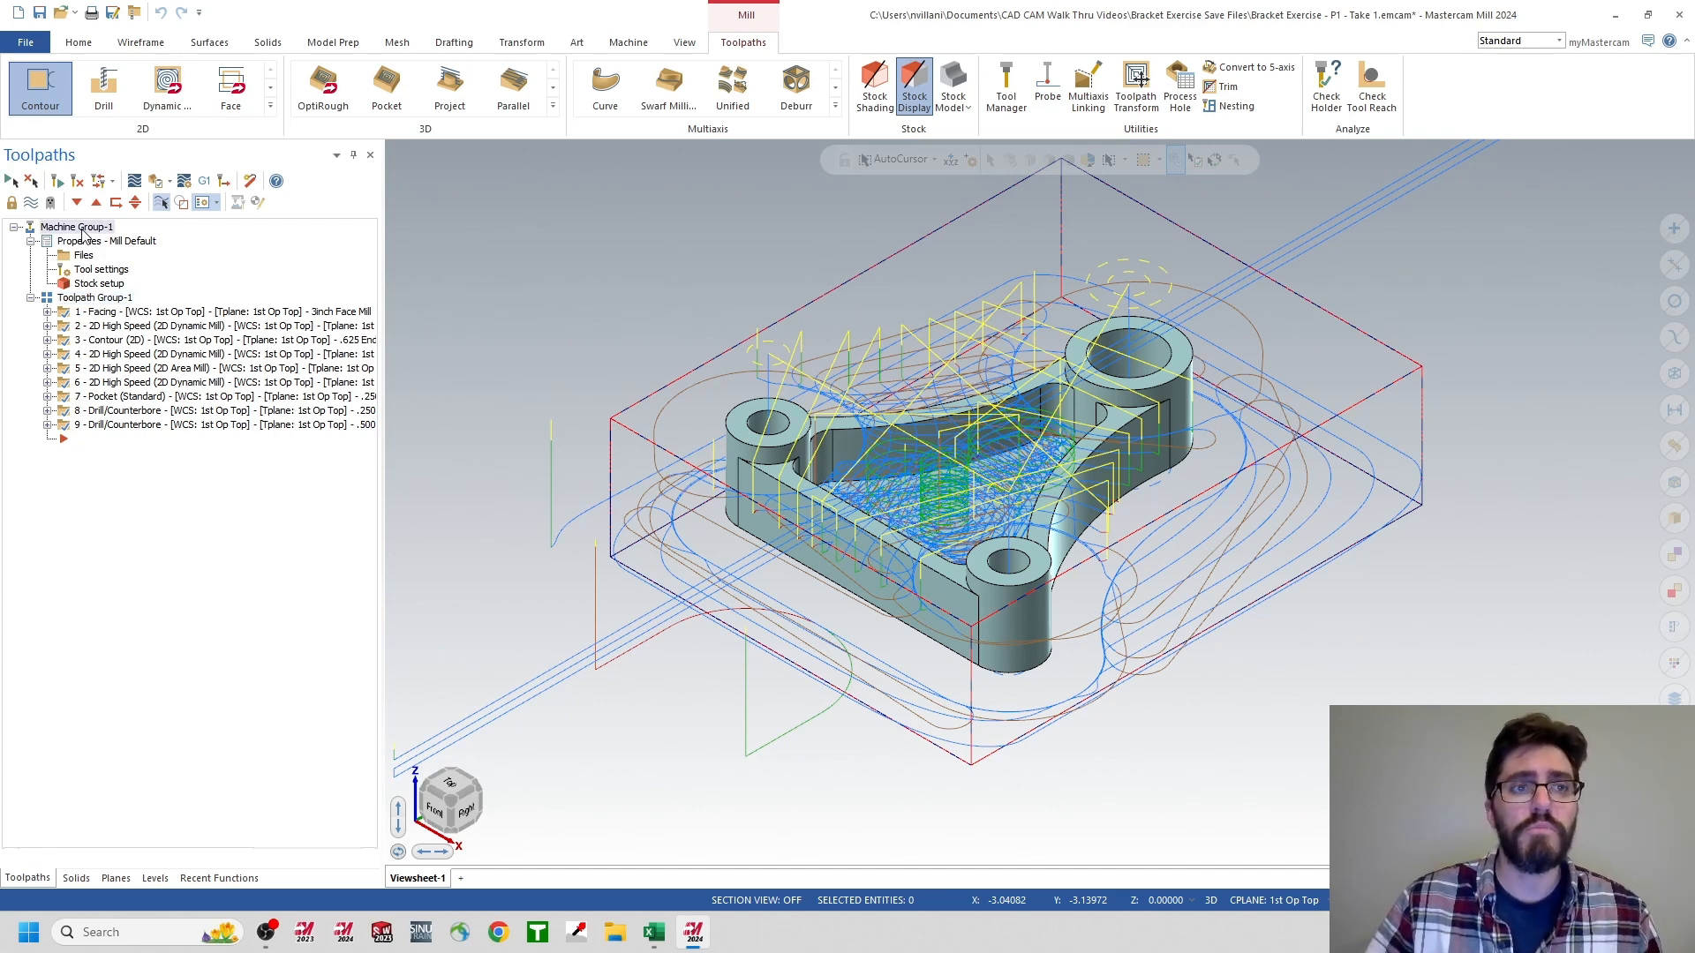
right_click(82, 233)
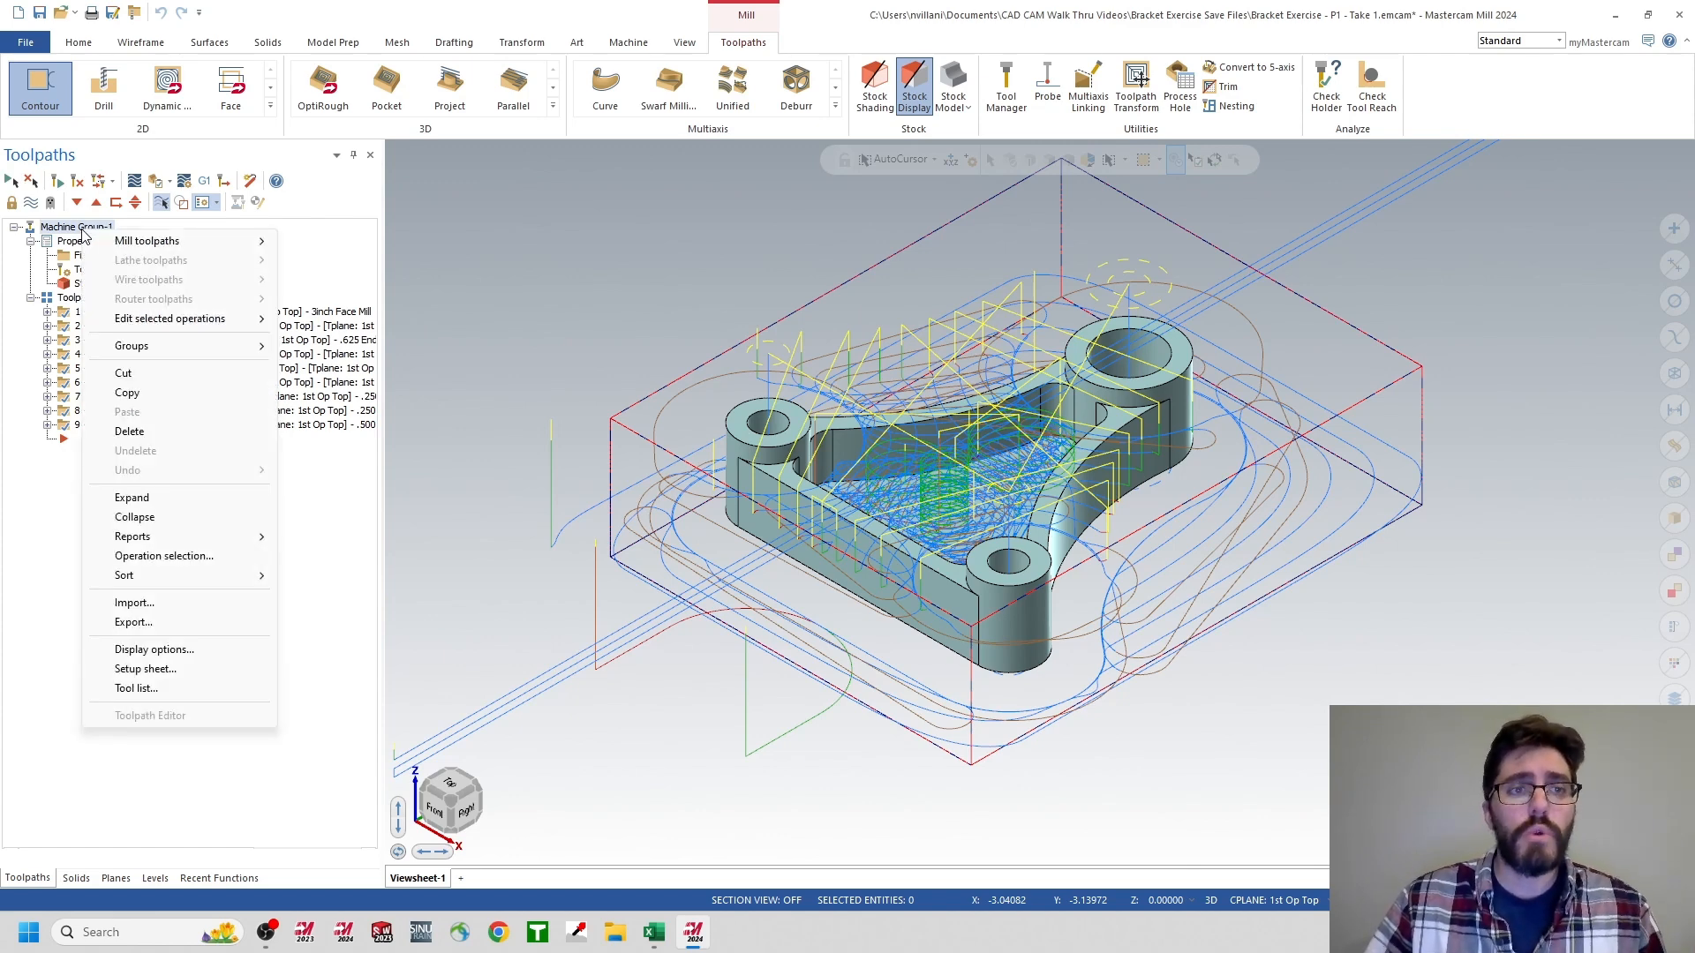
mouse_move(134, 355)
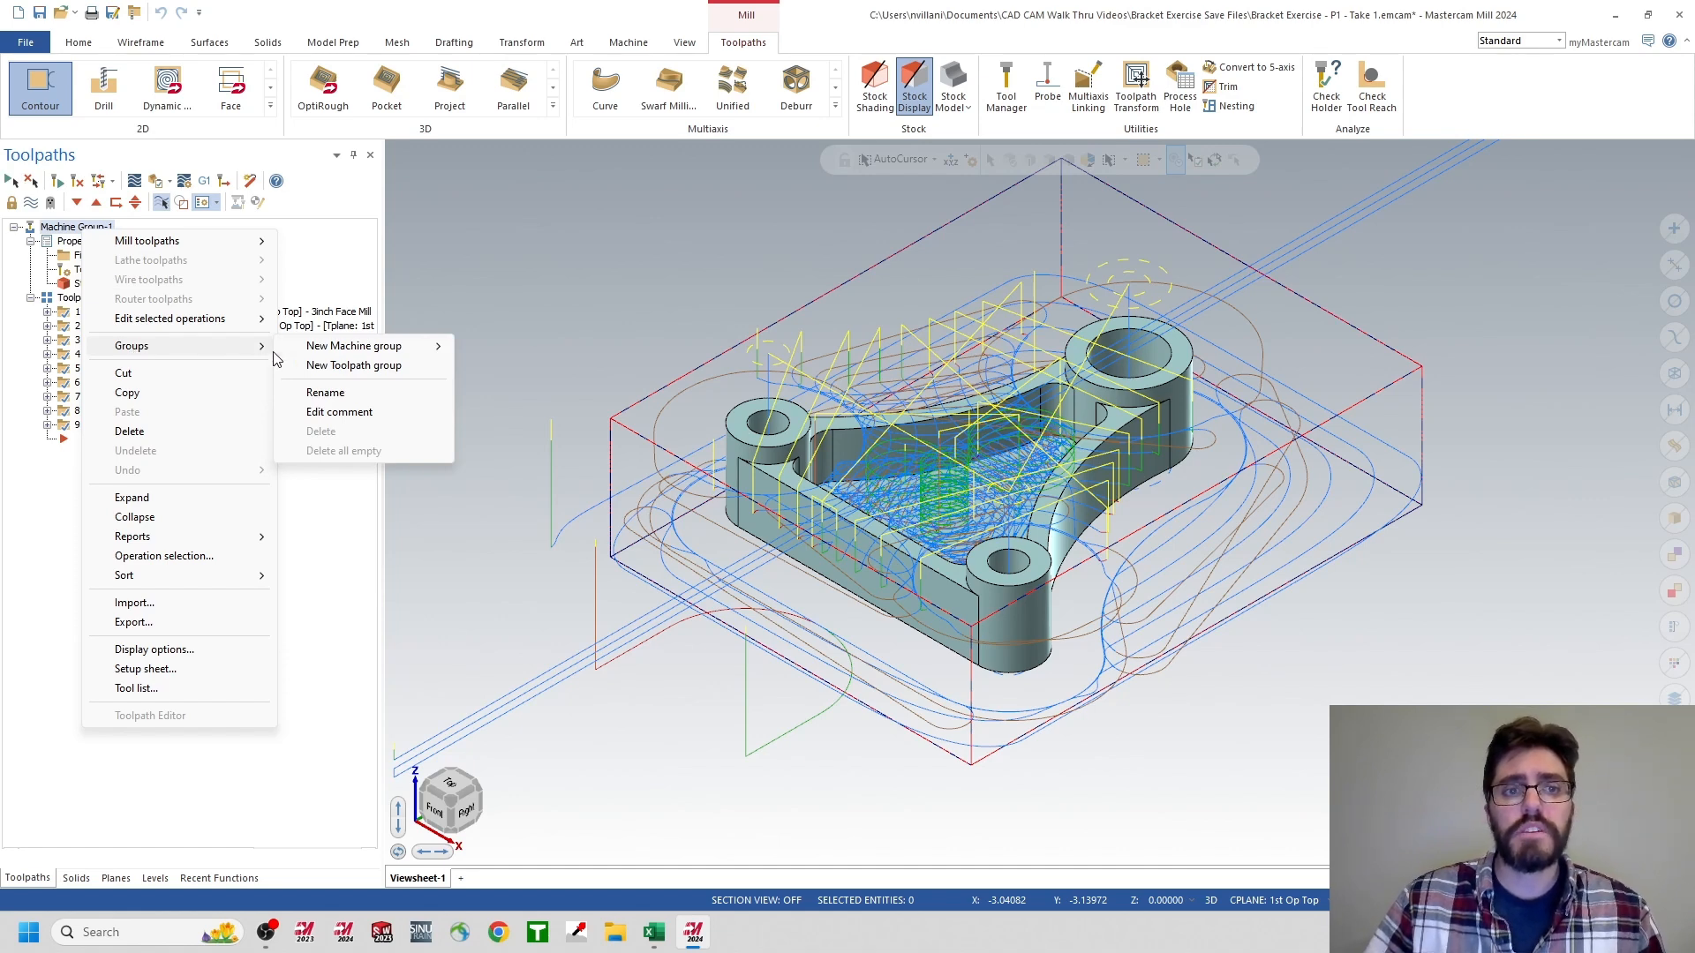
mouse_move(311, 351)
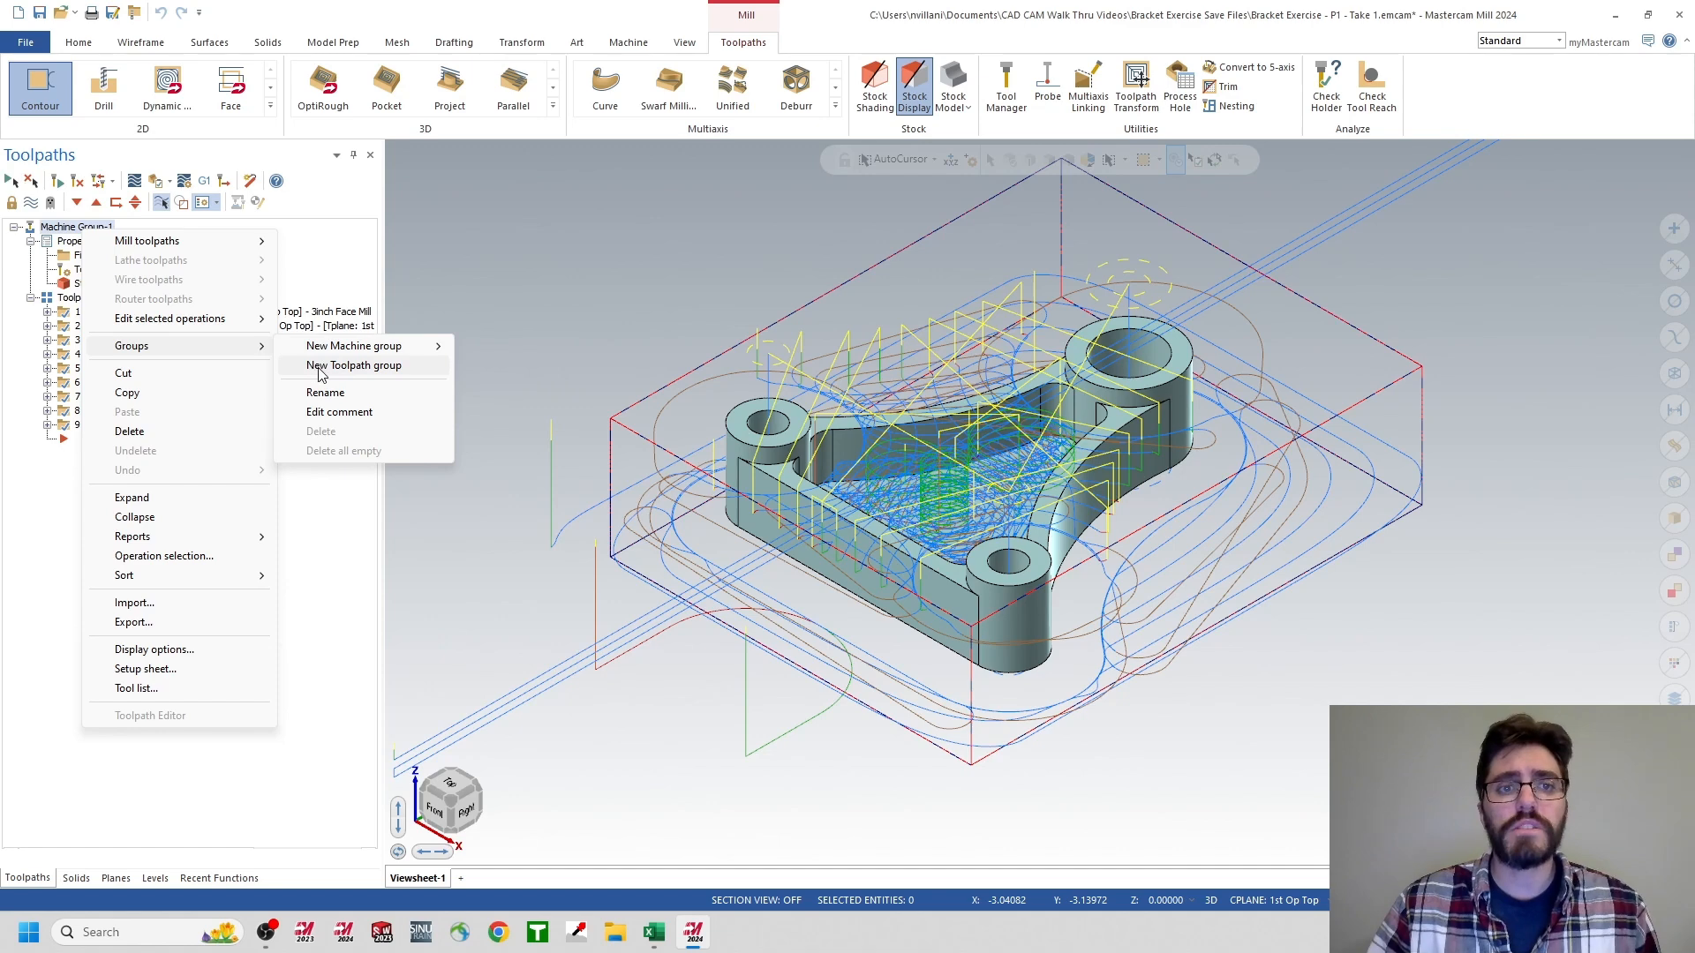
left_click(319, 375)
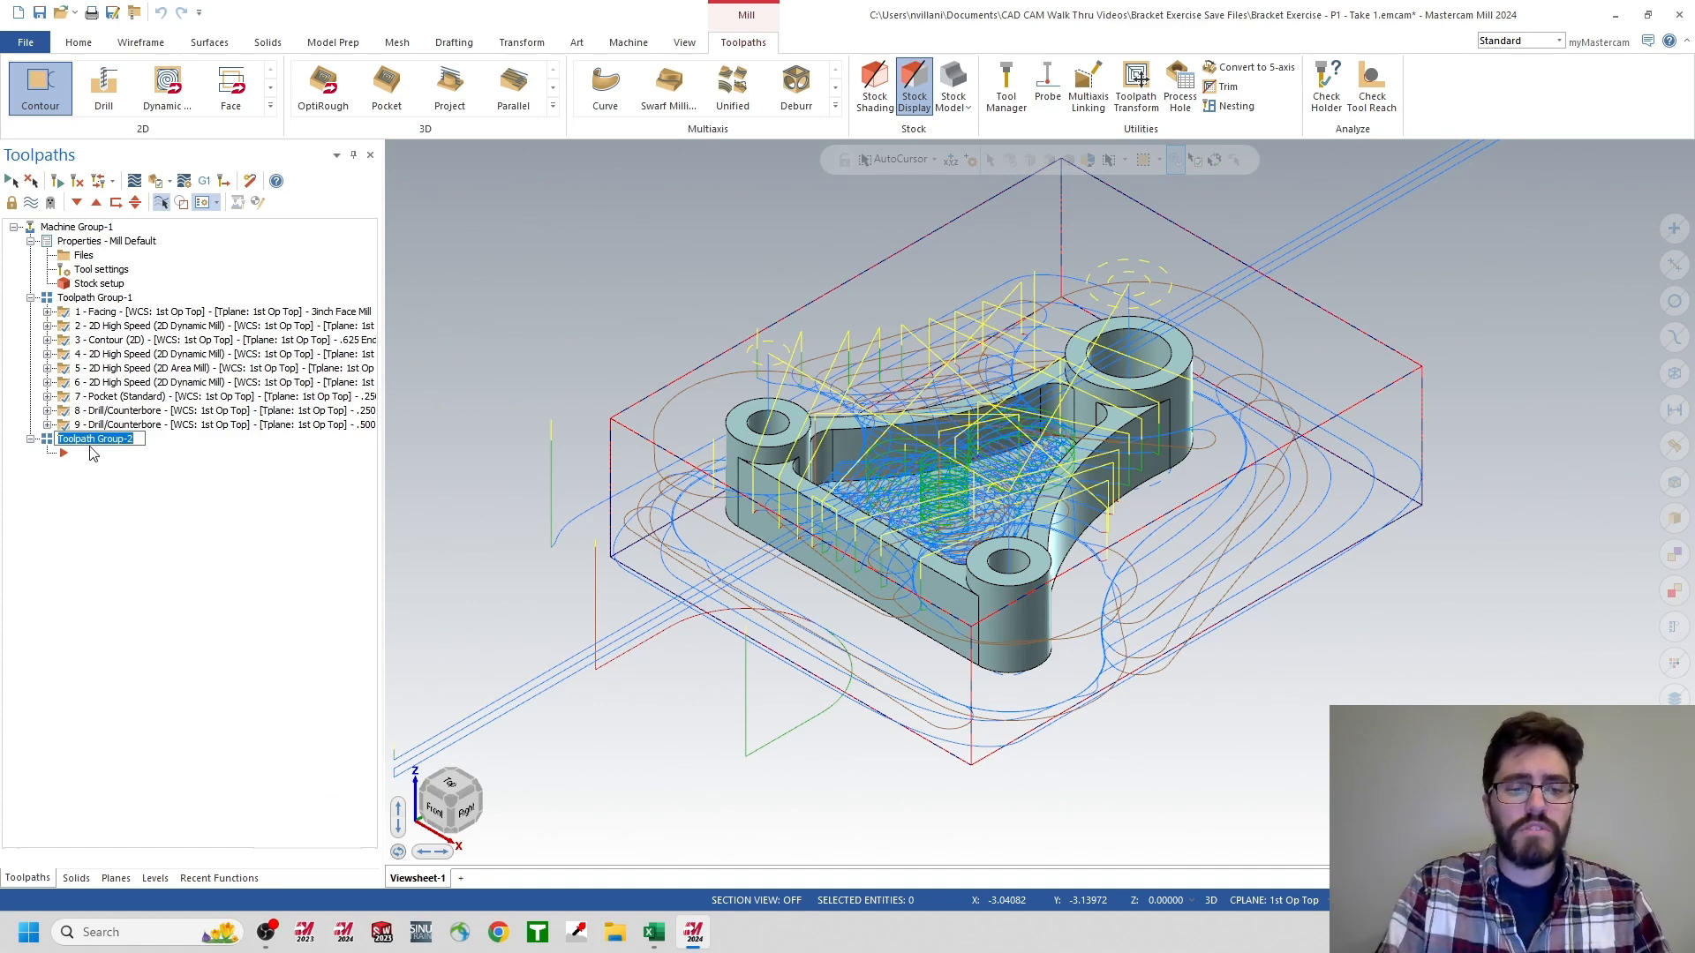
type("2nd Op")
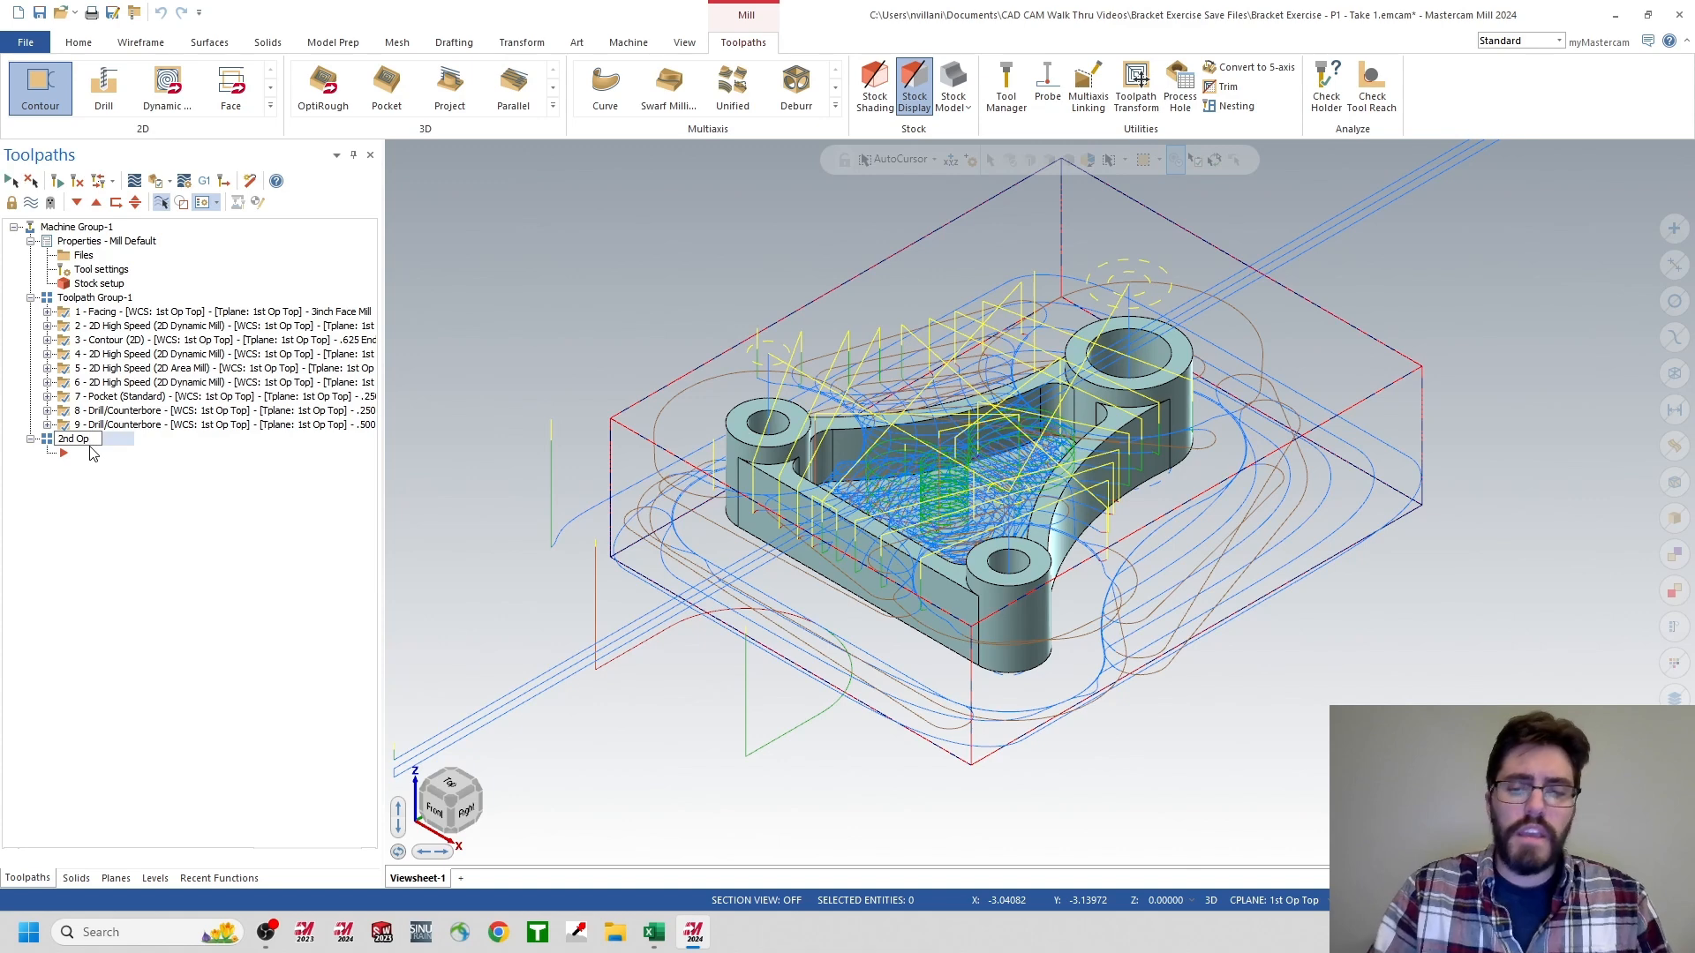
key("Return")
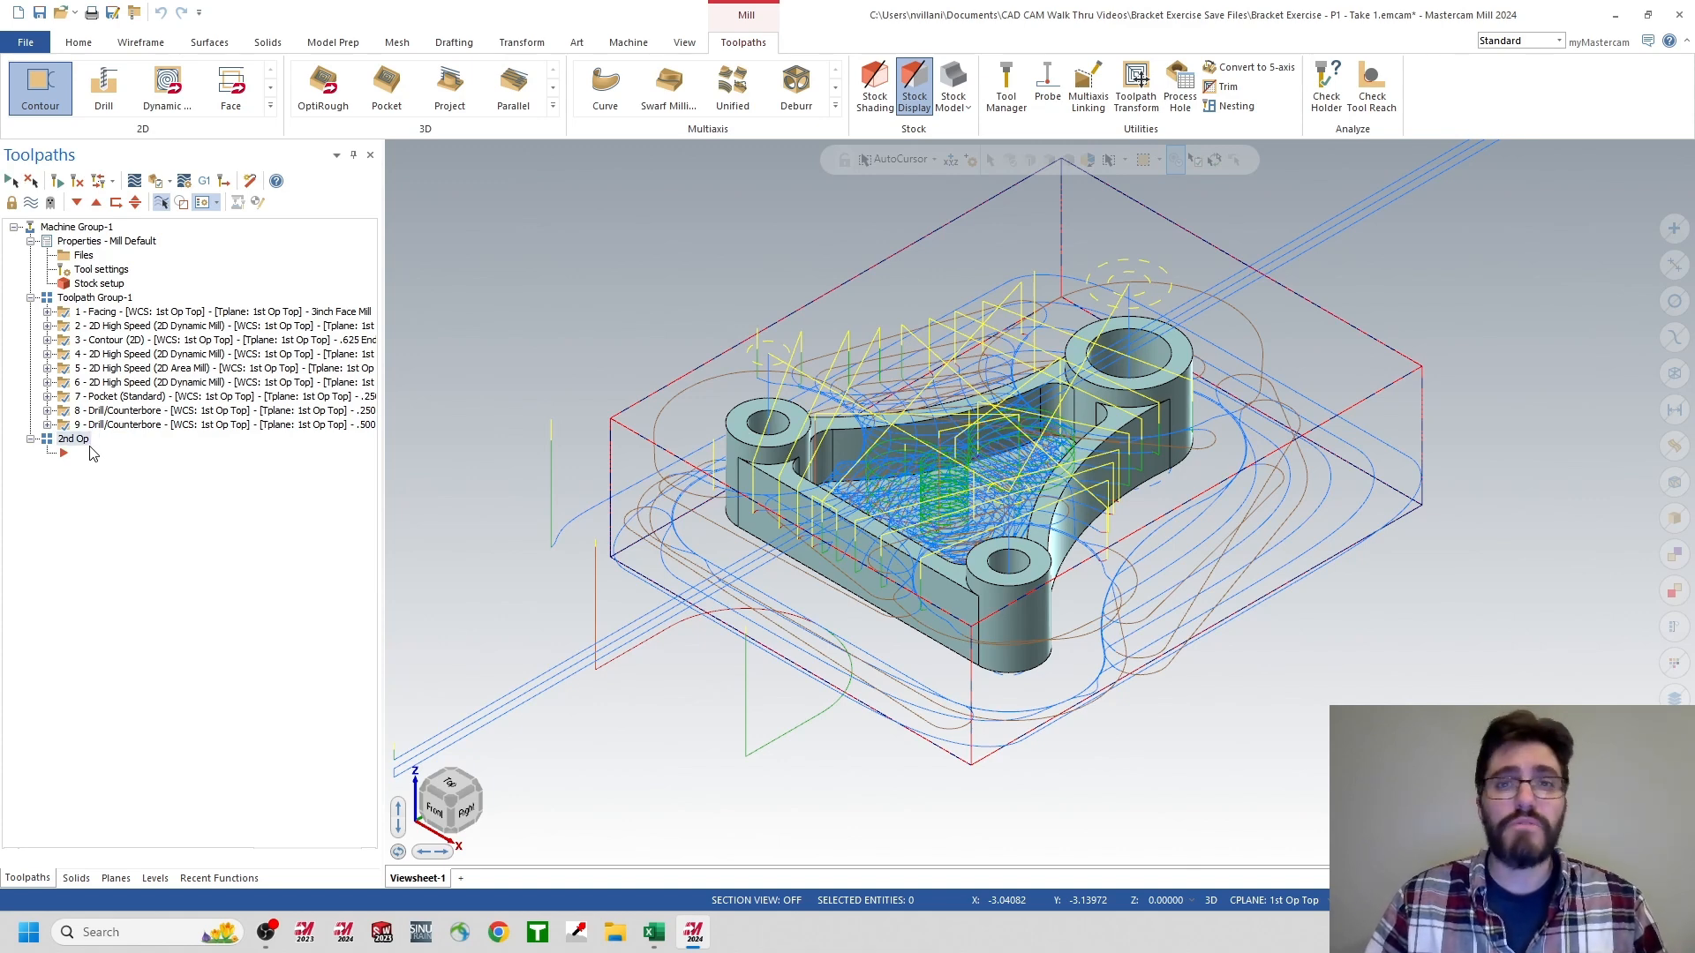
- Rename Toolpath Group-1 as 1st Op
left_click(89, 297)
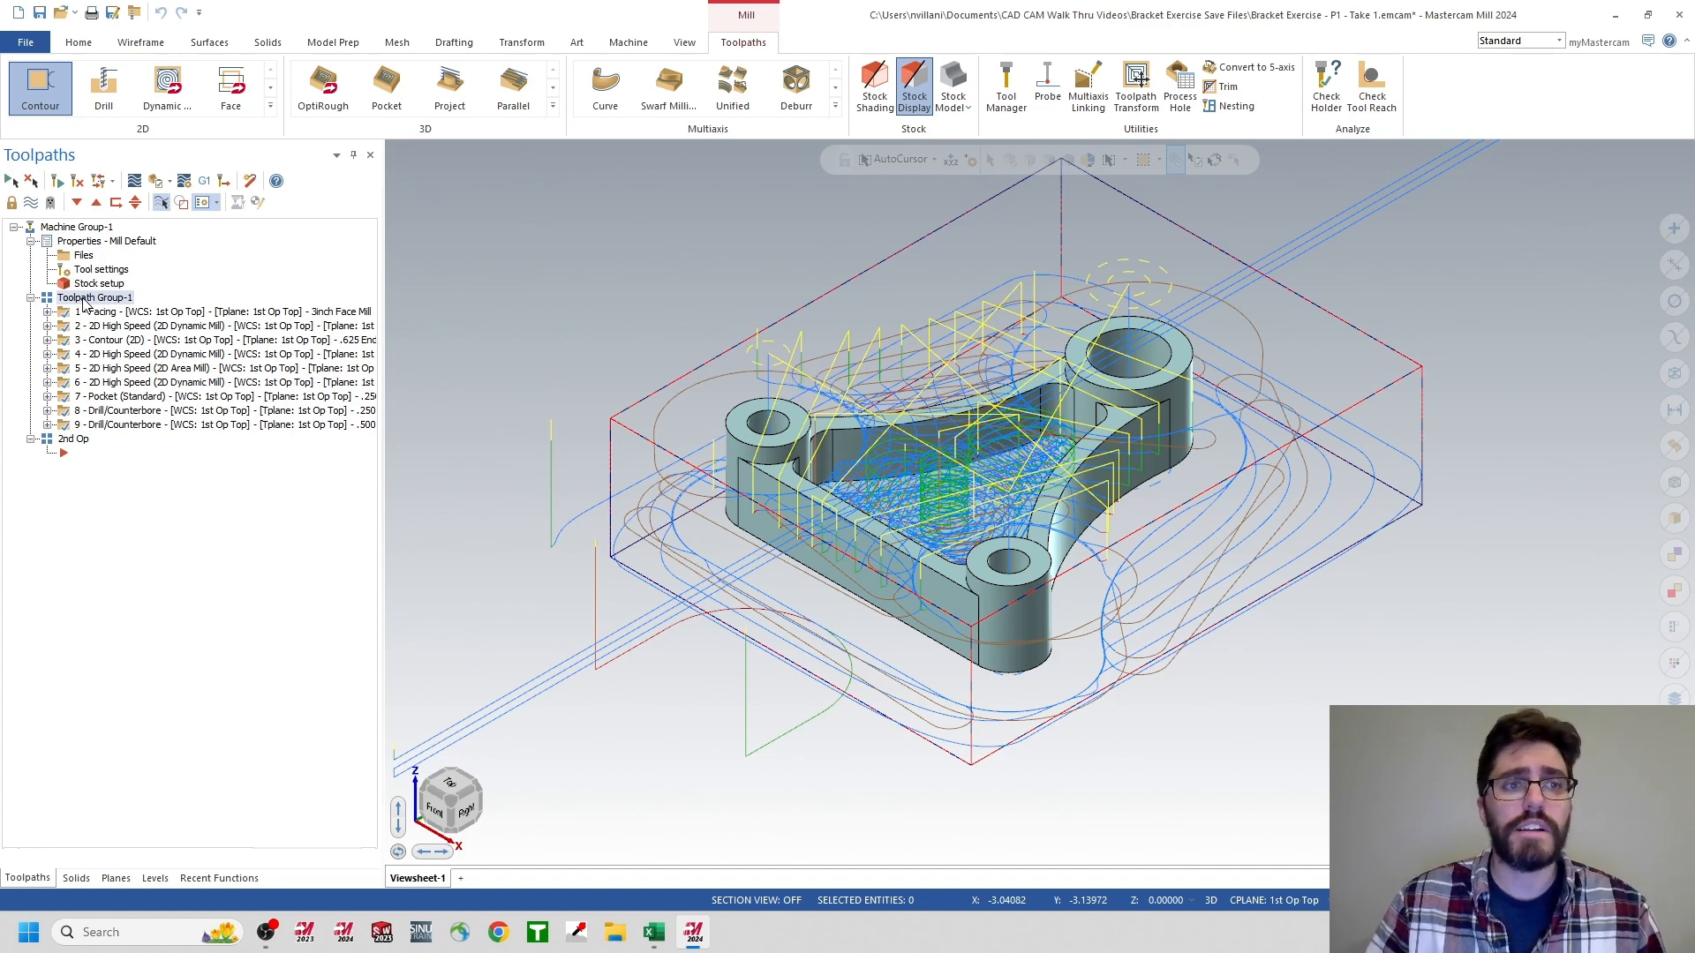
left_click(84, 298)
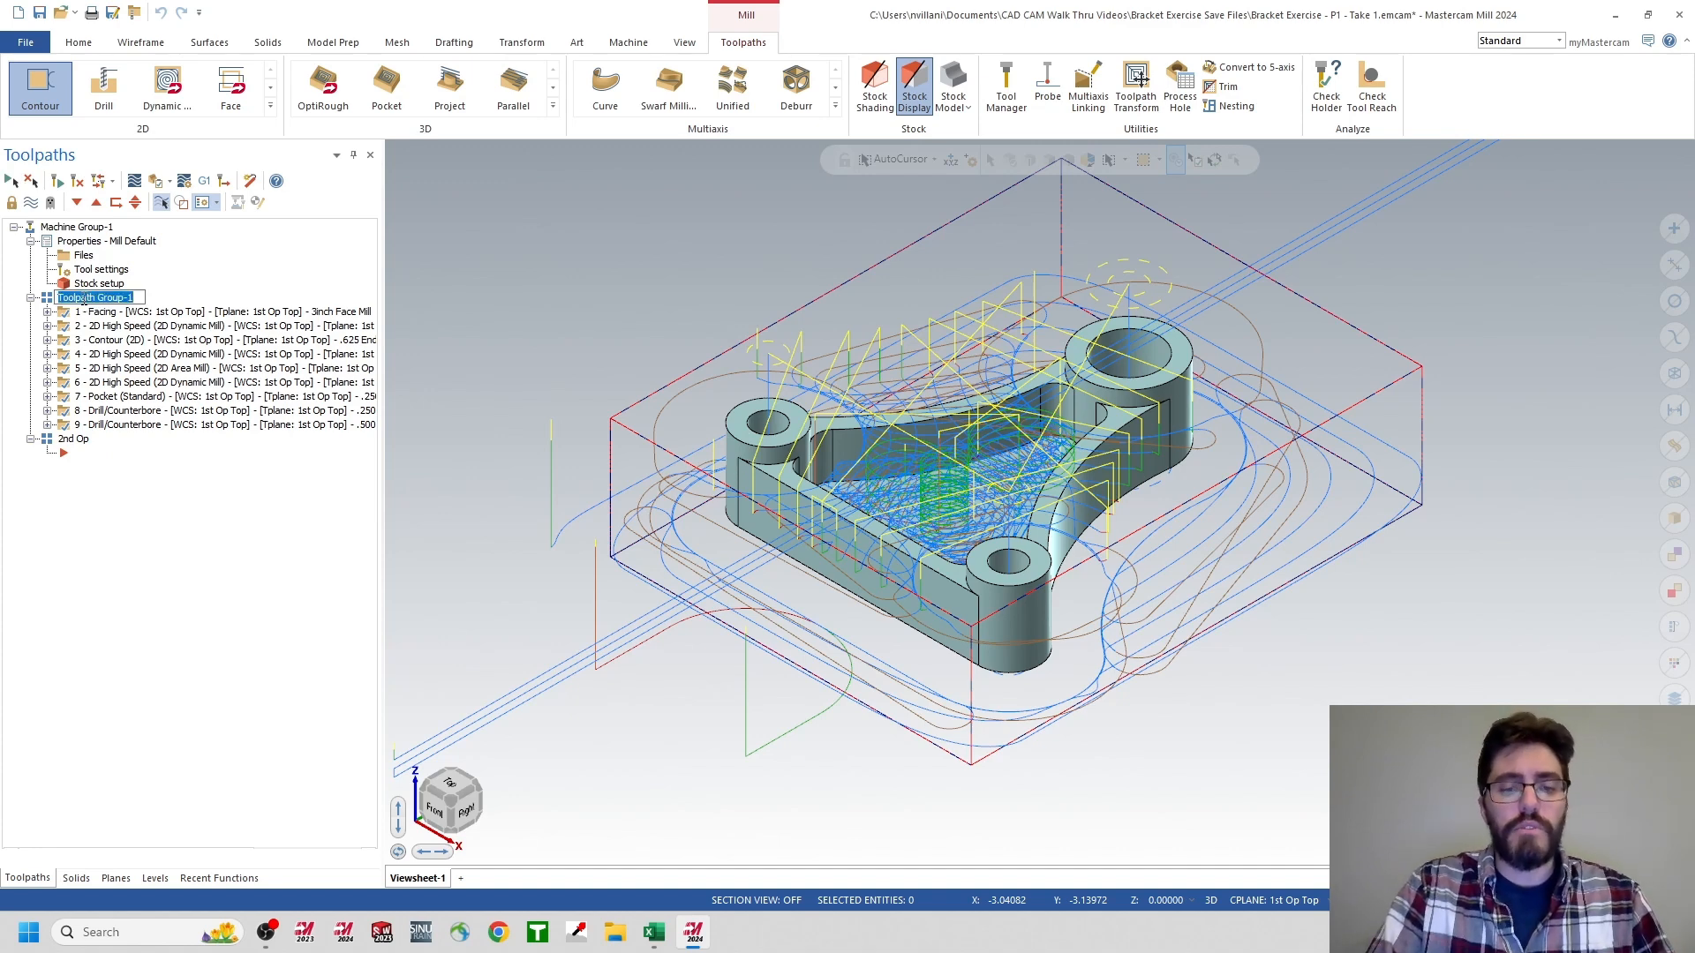
type("1st Op")
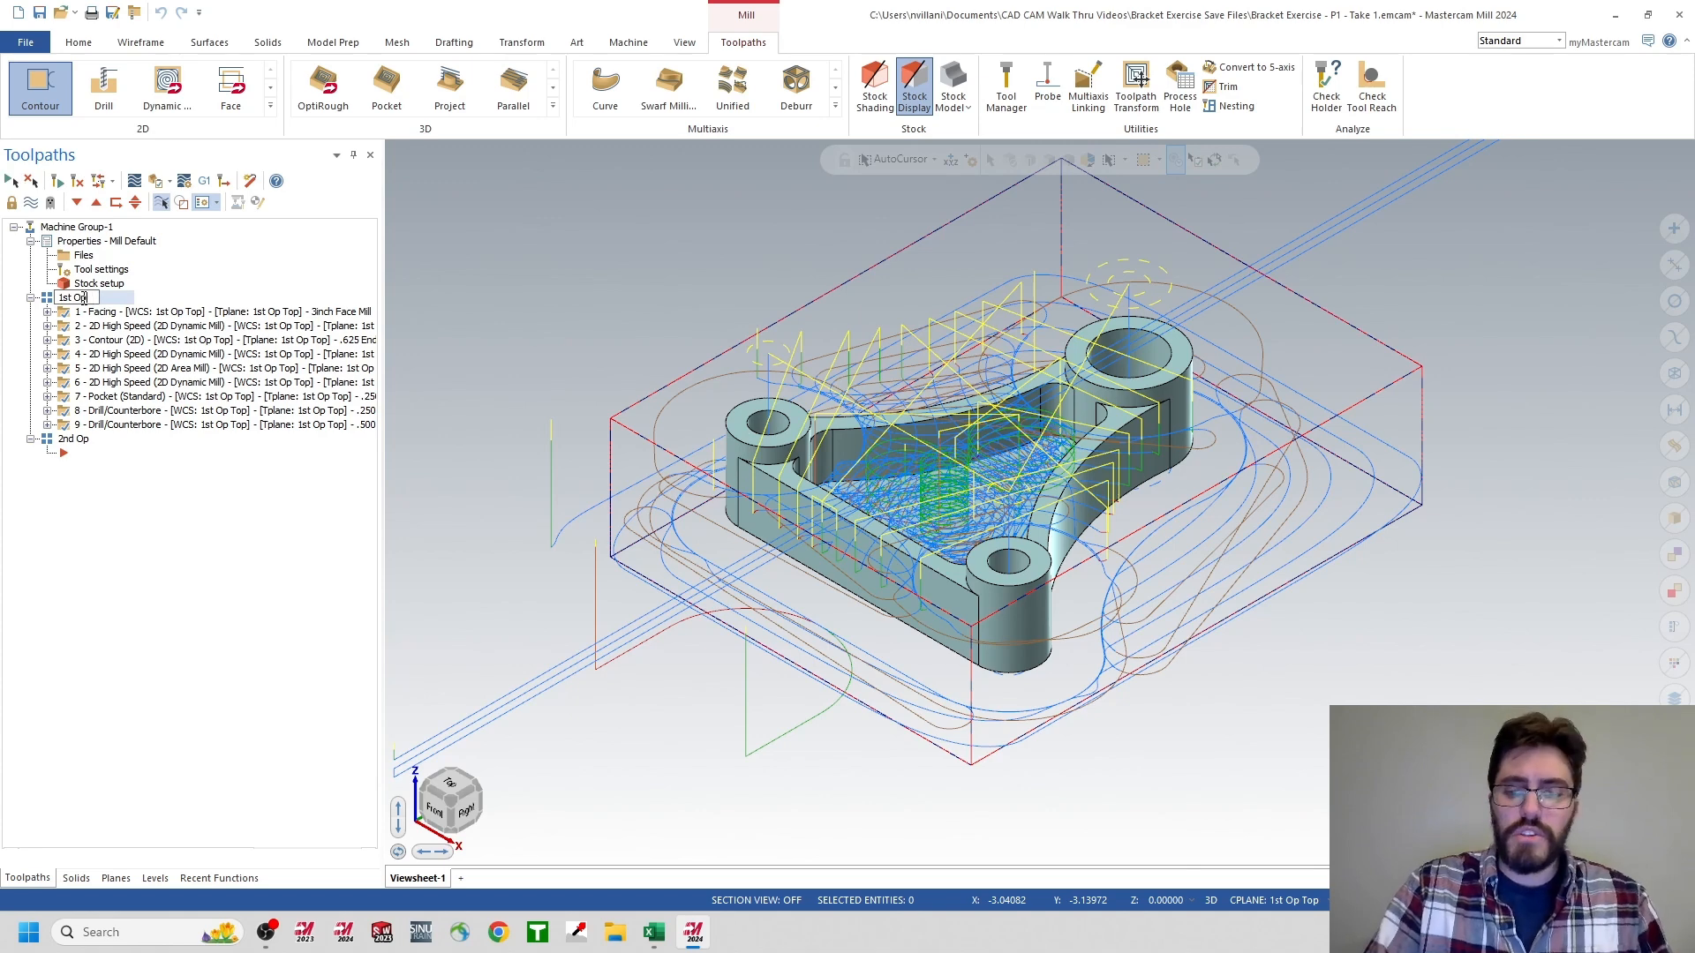
key("Return")
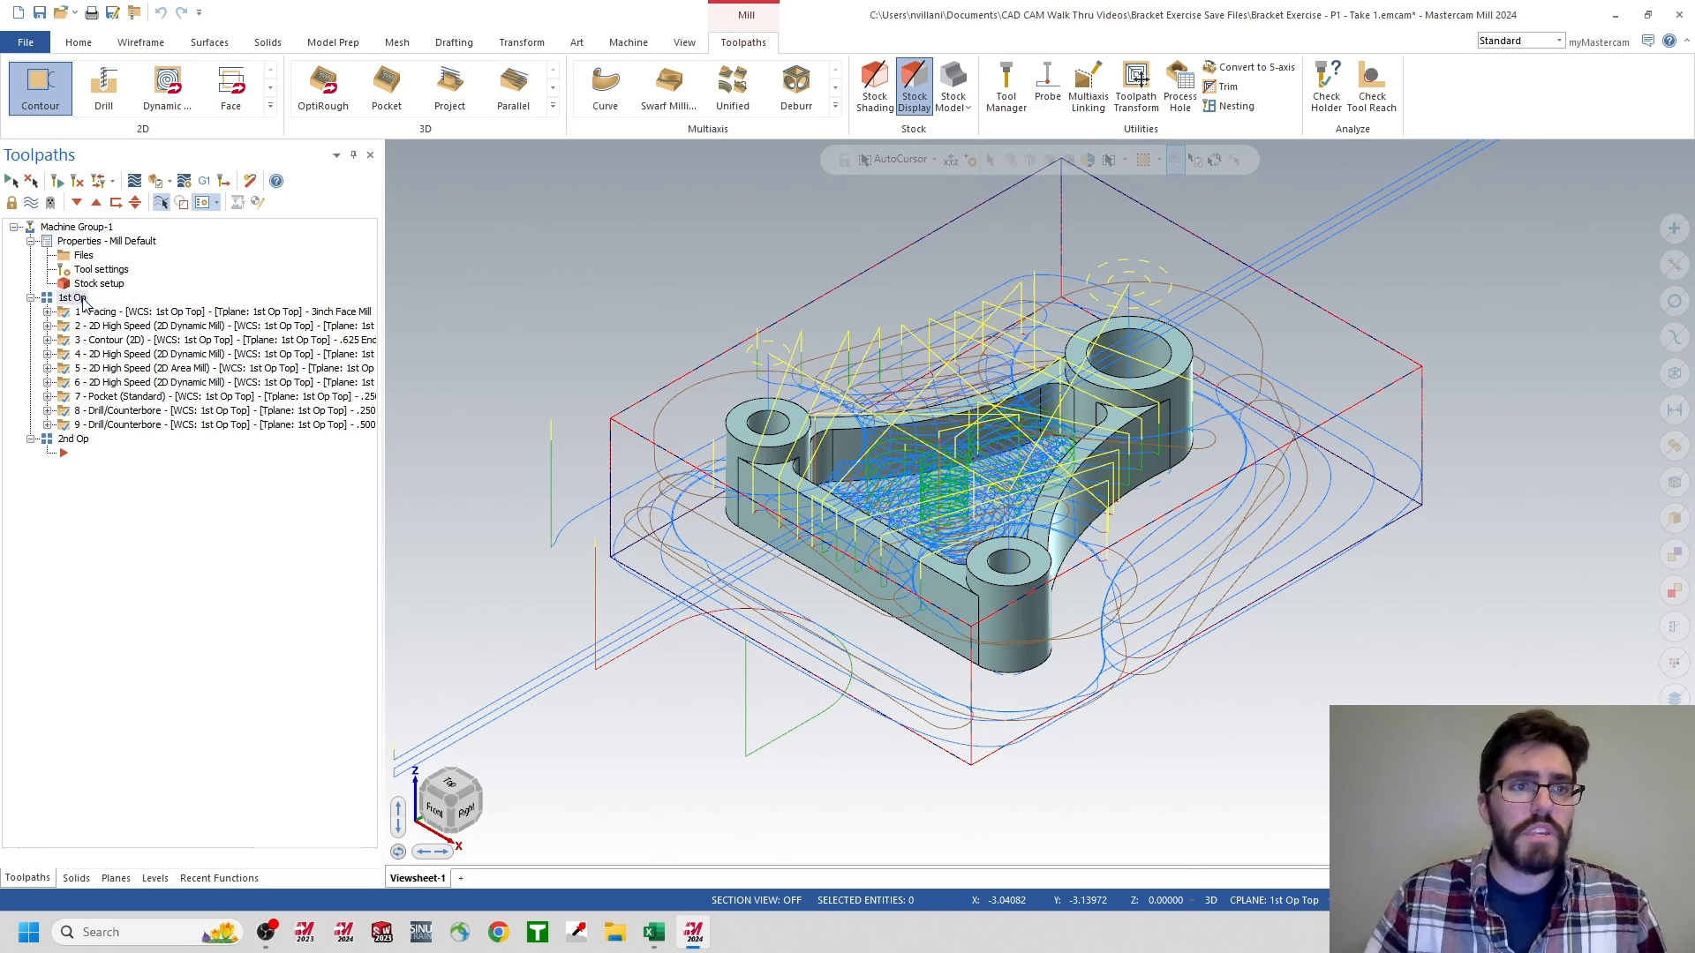
- Start a stock model in the 2nd Op group, named 1st Op Finish, with magenta colour 13
left_click(64, 440)
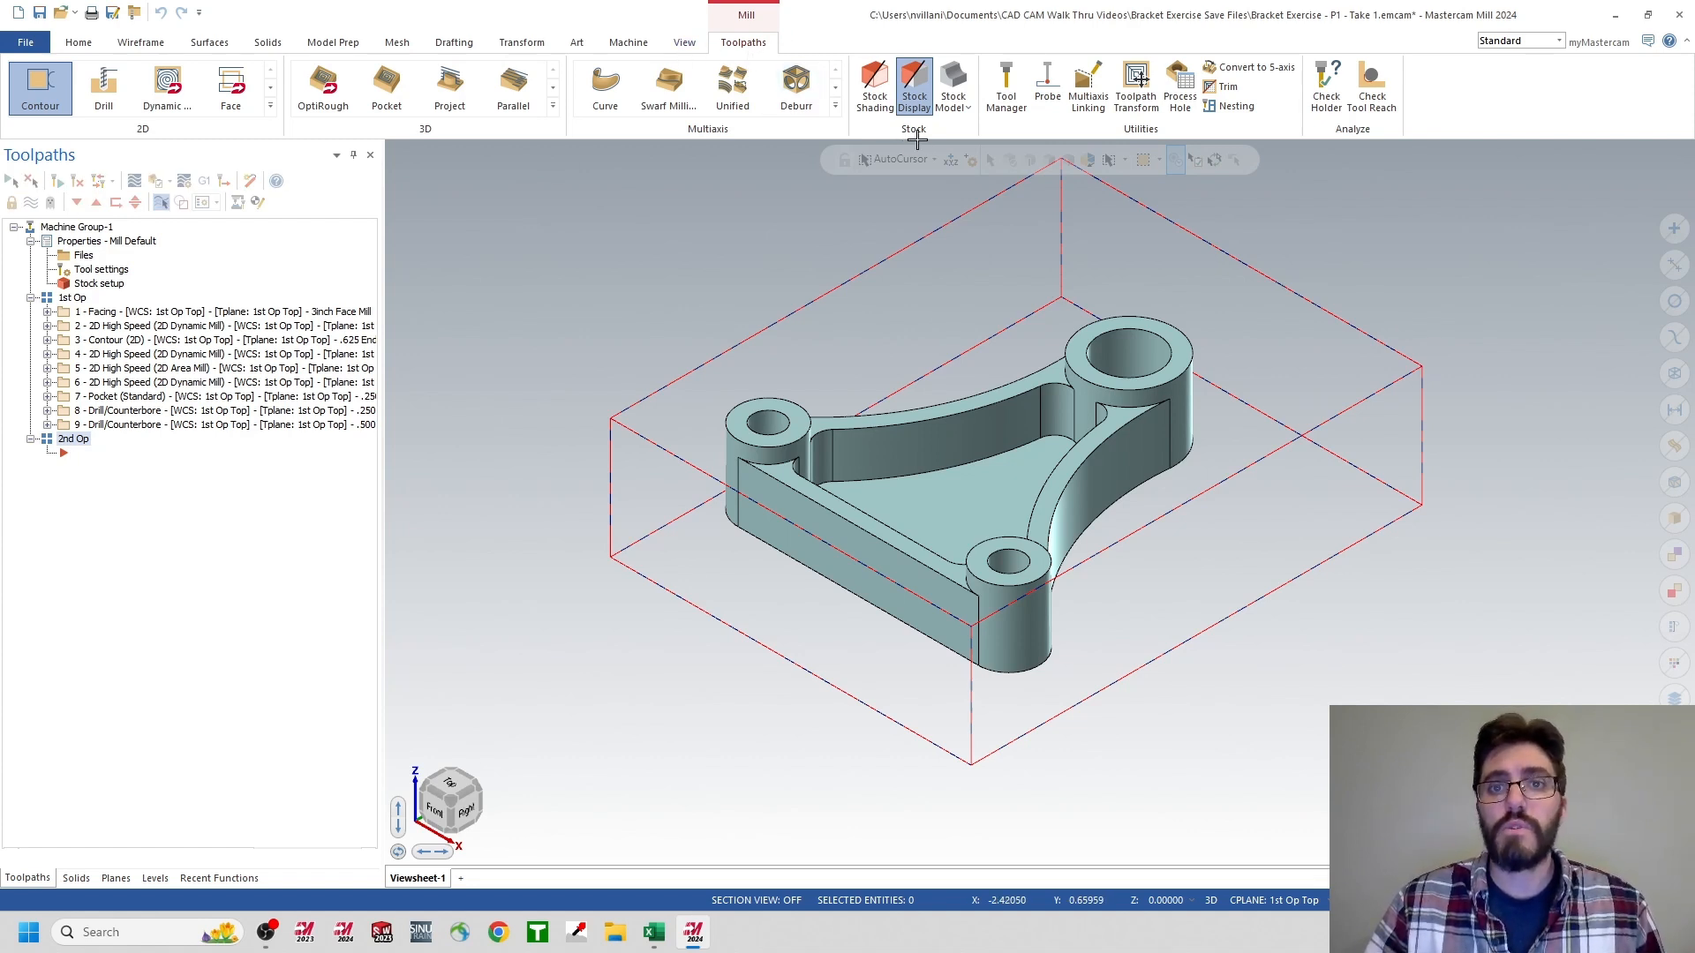
left_click(961, 89)
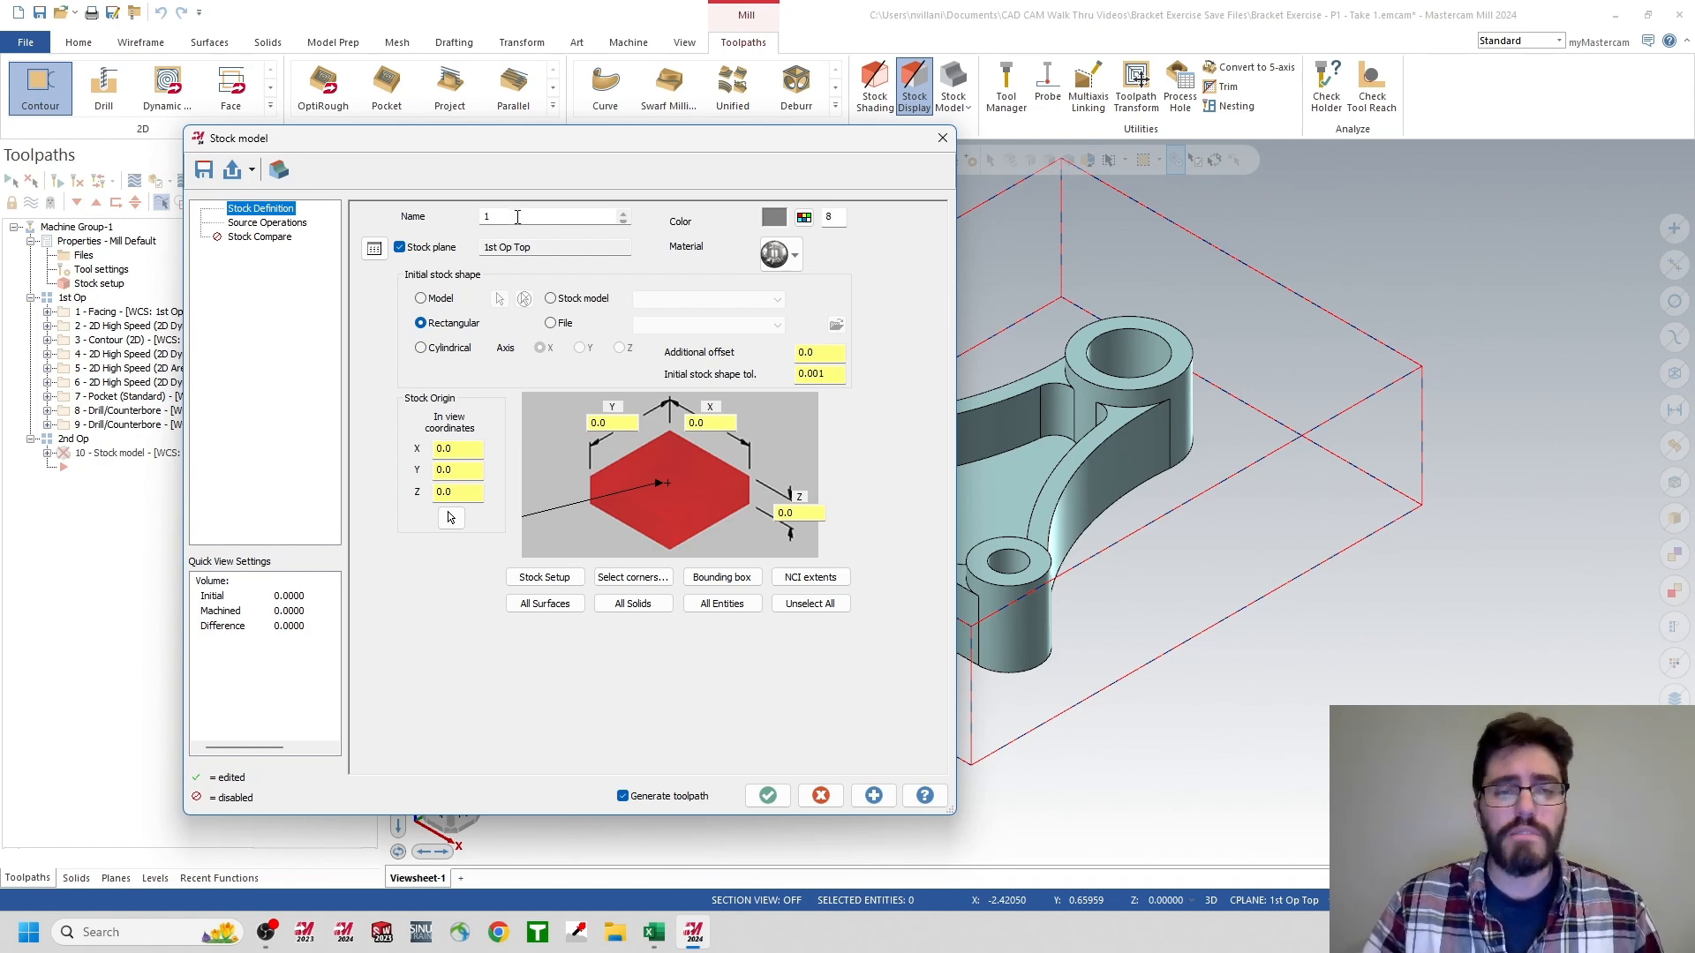
double_click(519, 216)
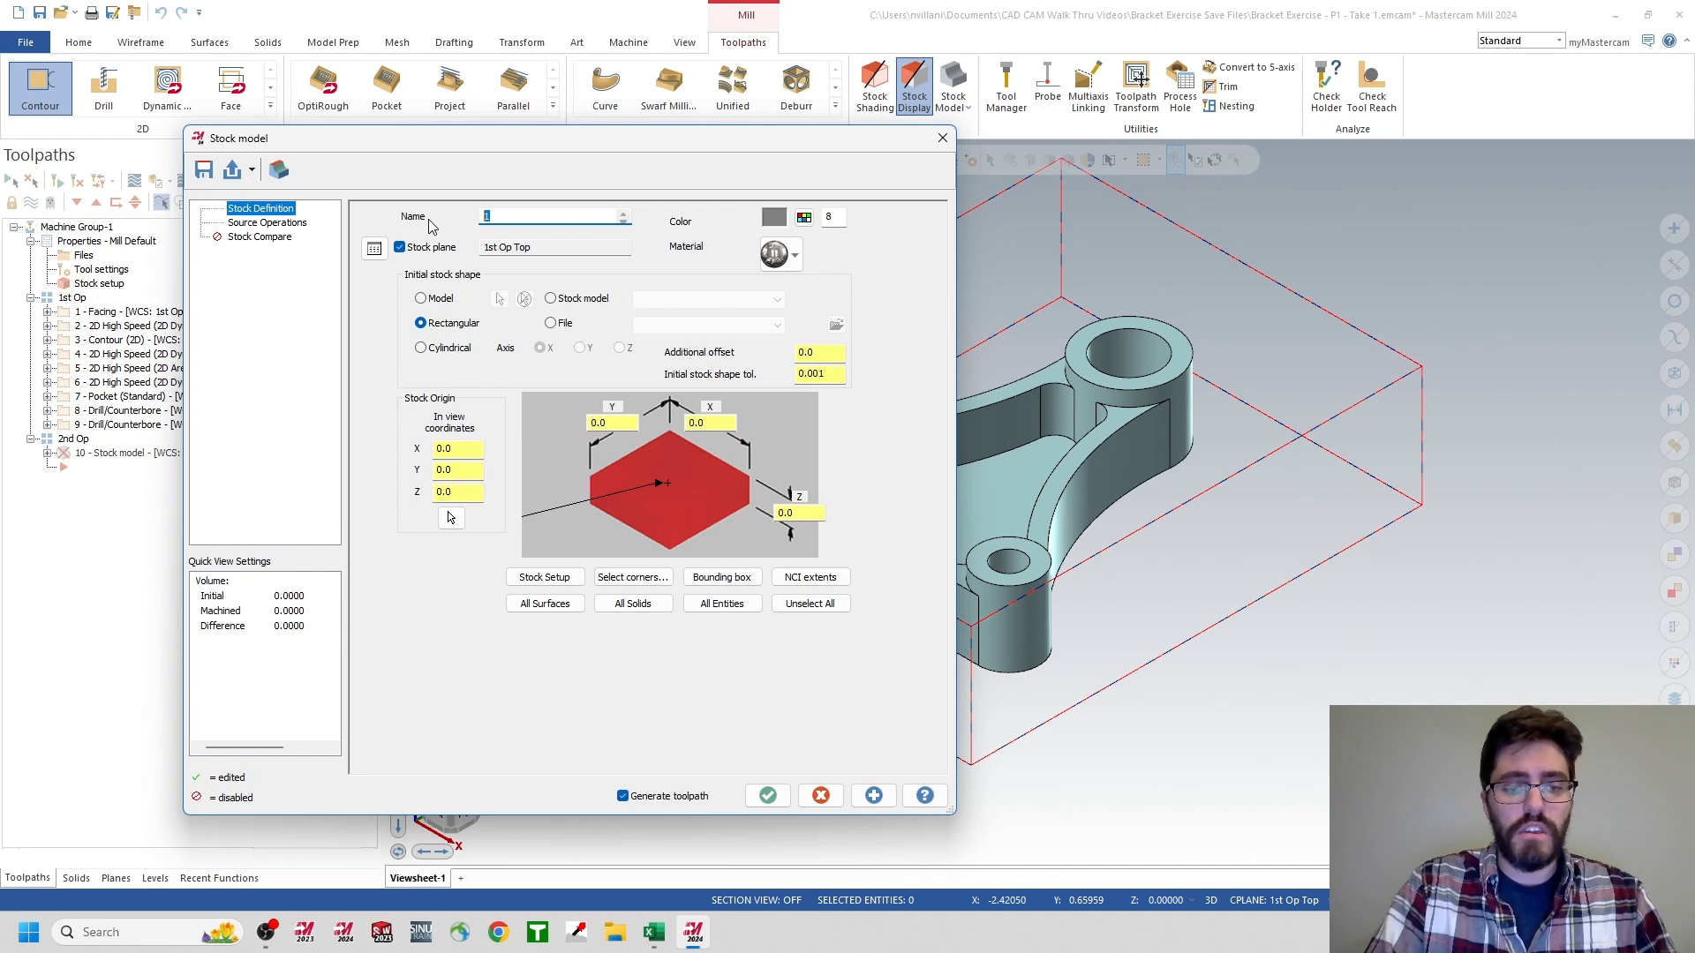
type("1st Op Finish")
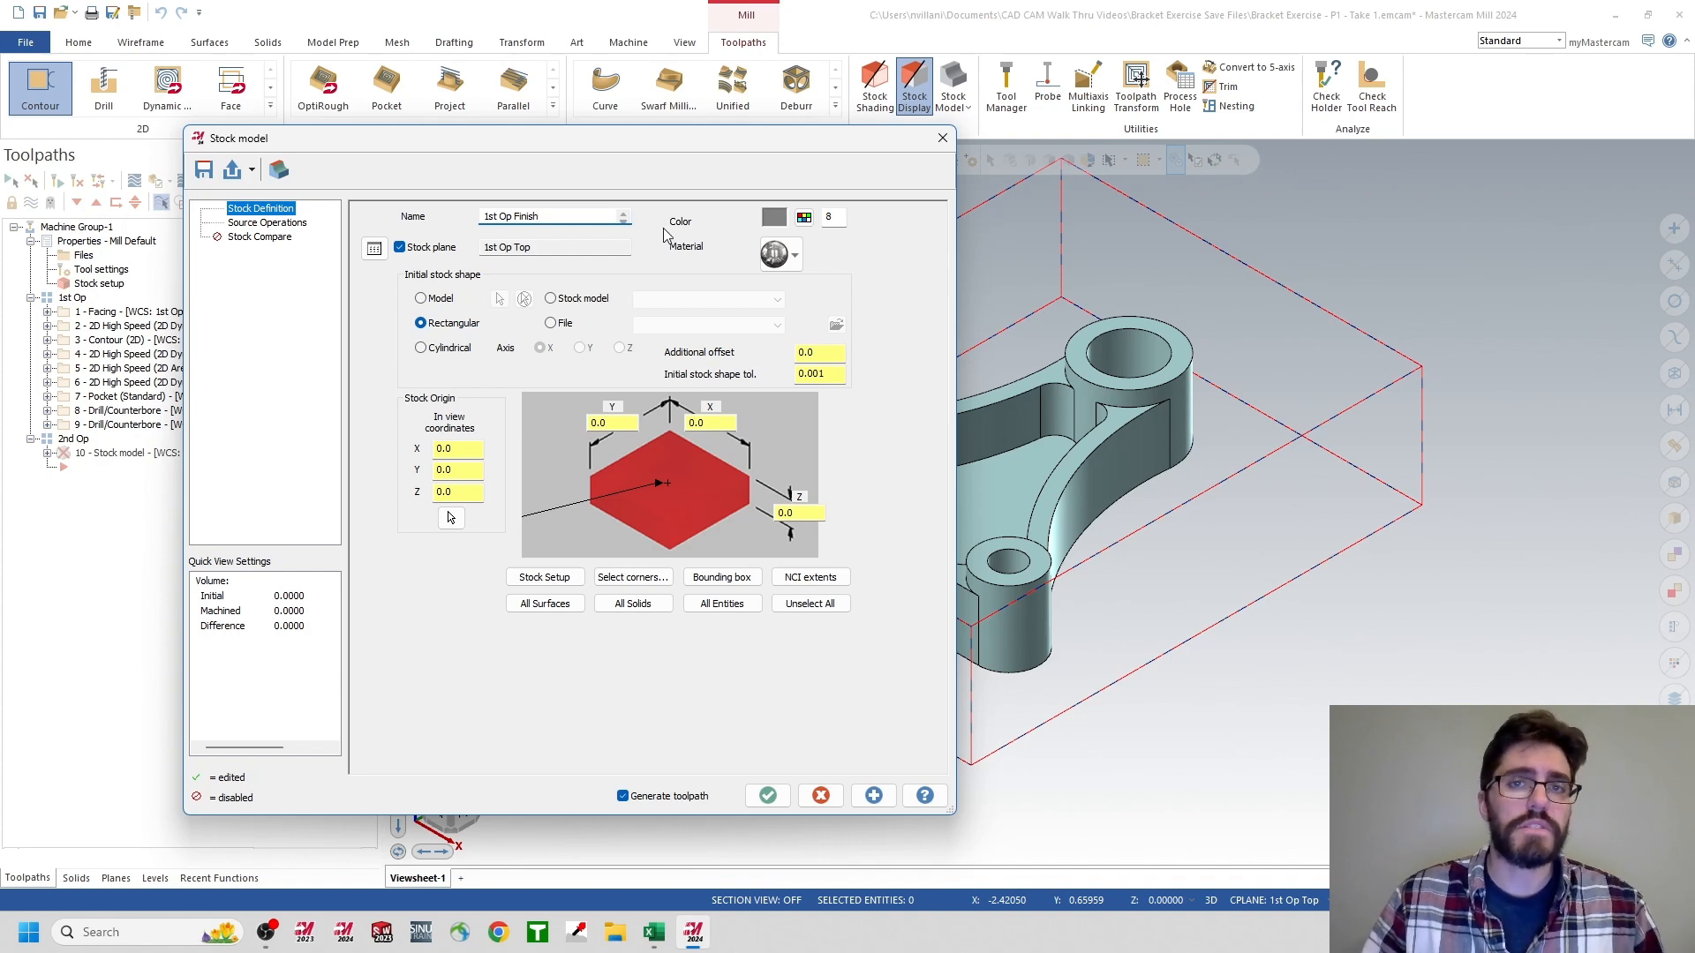
left_click(804, 219)
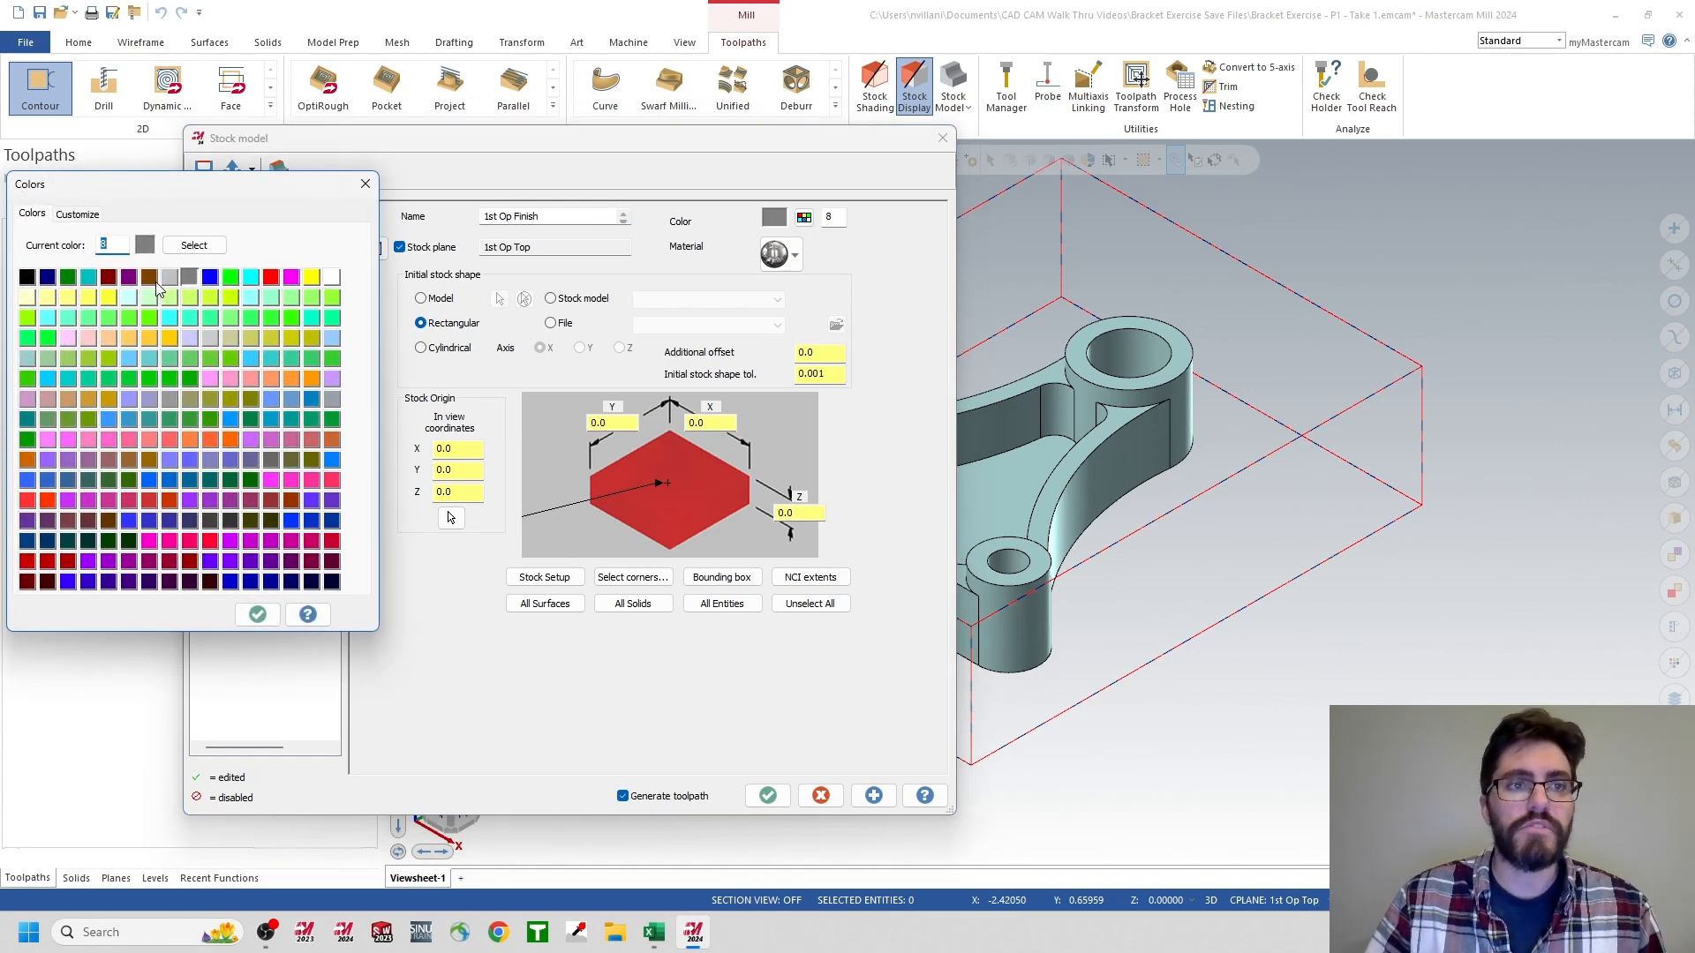
left_click(292, 280)
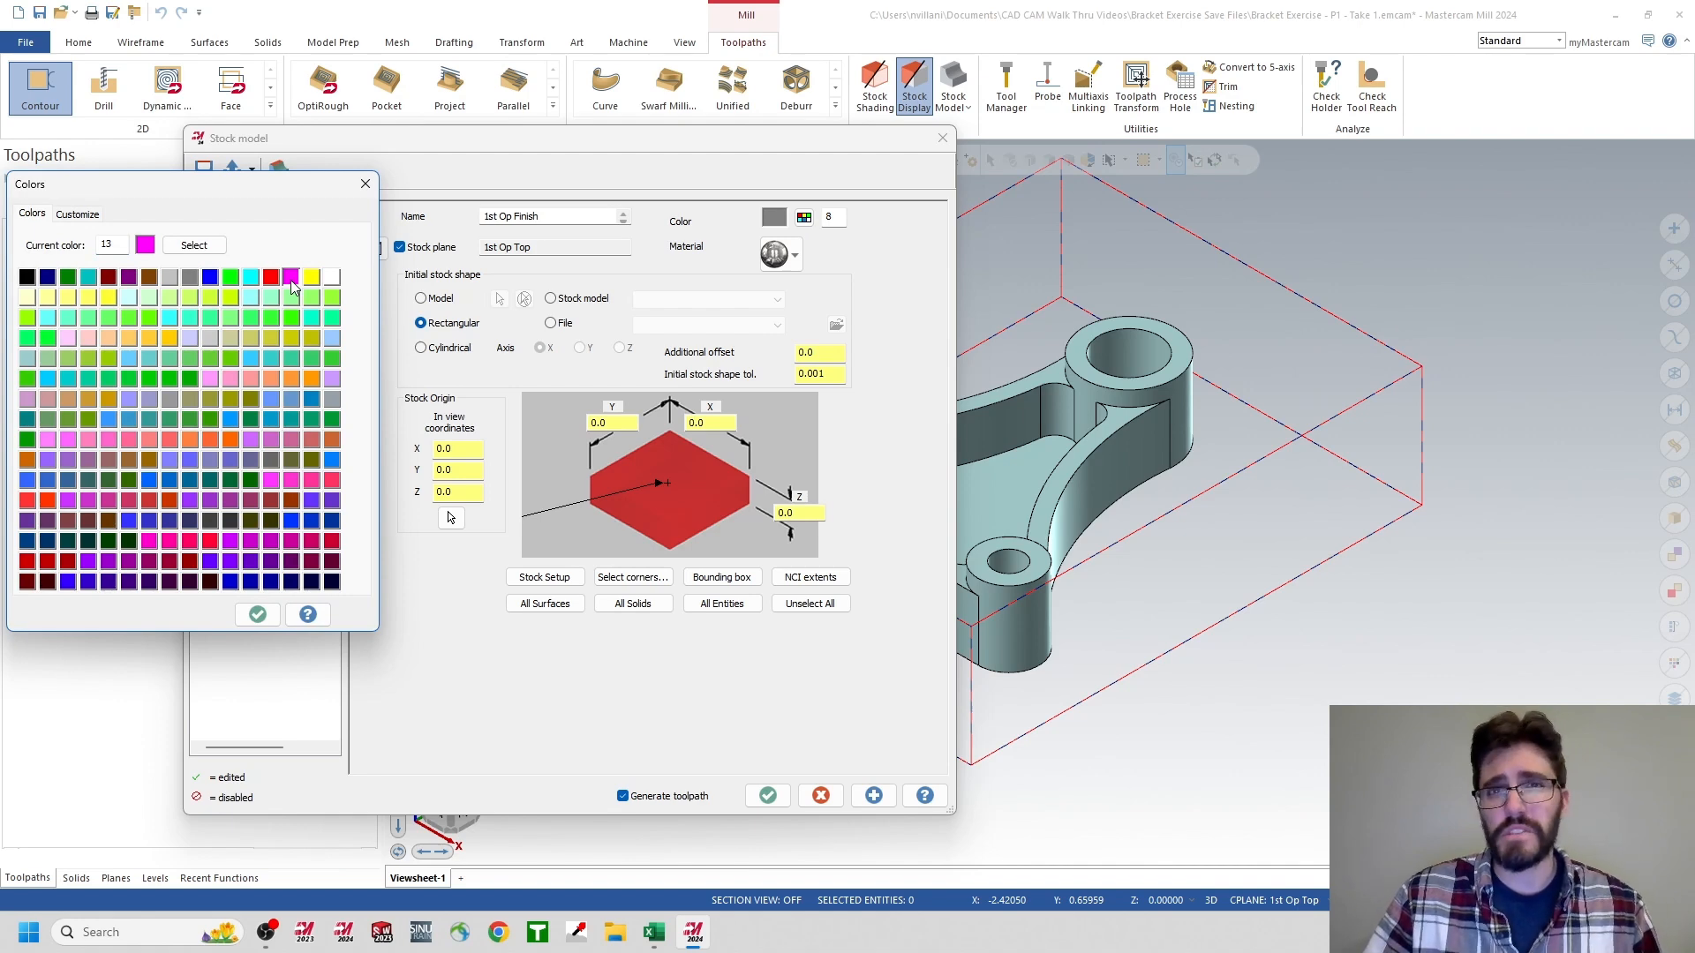
left_click(260, 616)
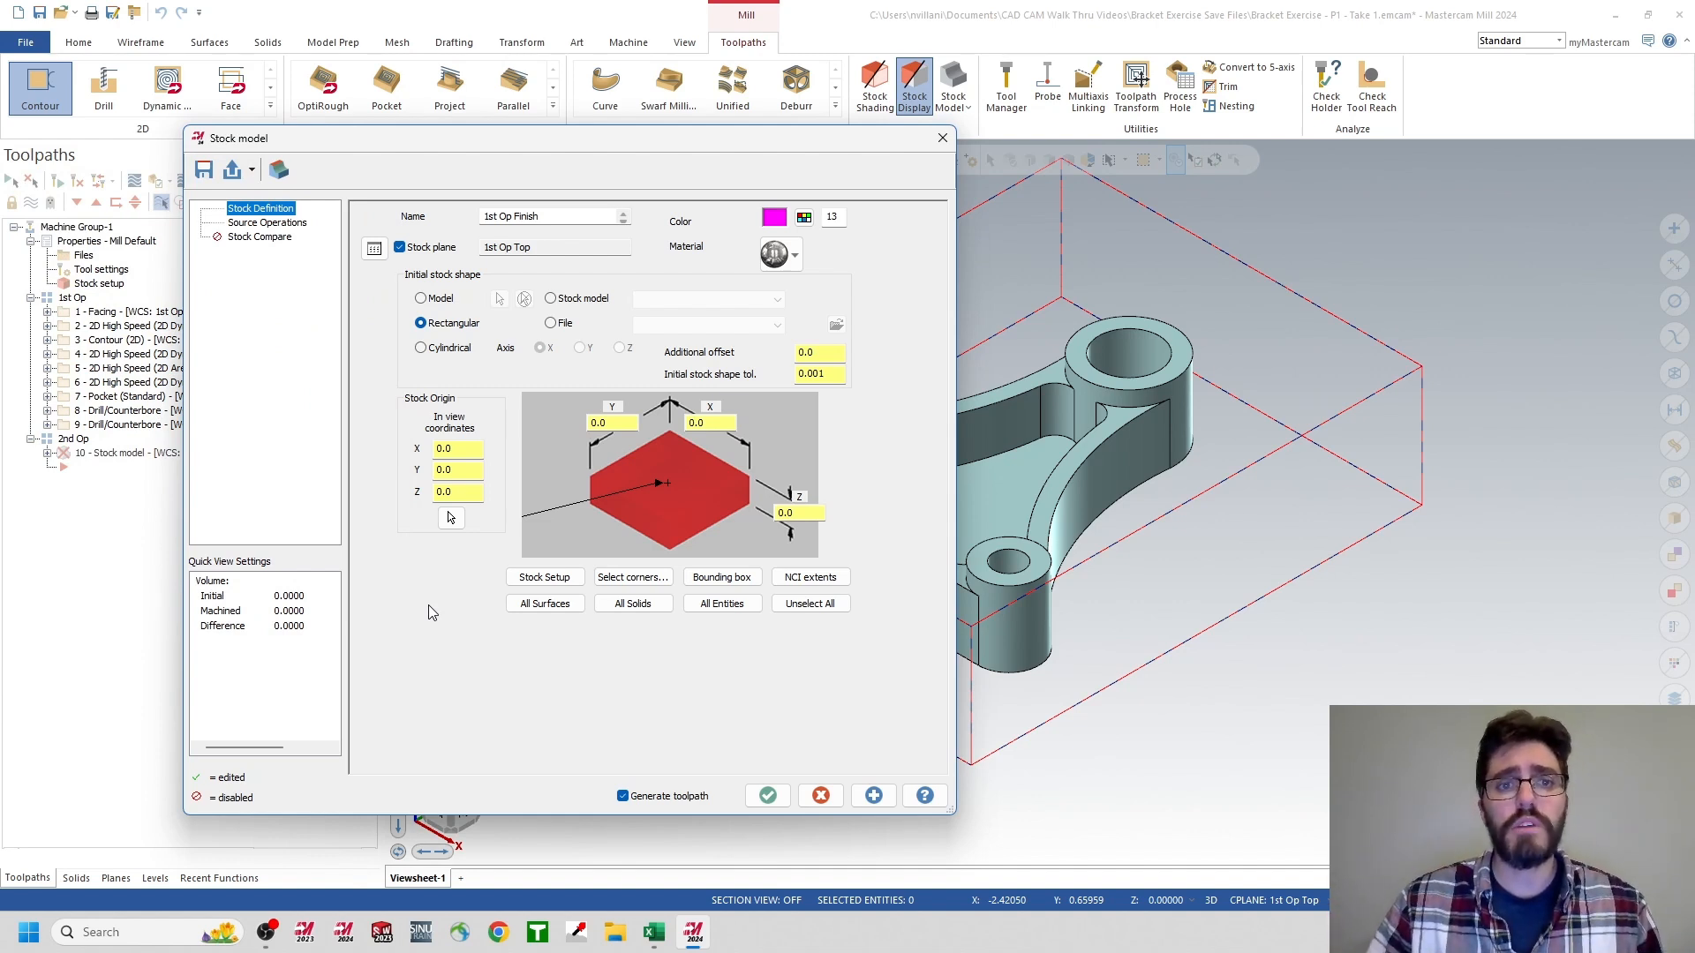
- Take the initial stock shape from the stock setup and compute the stock model from all 1st Op operations
left_click(548, 587)
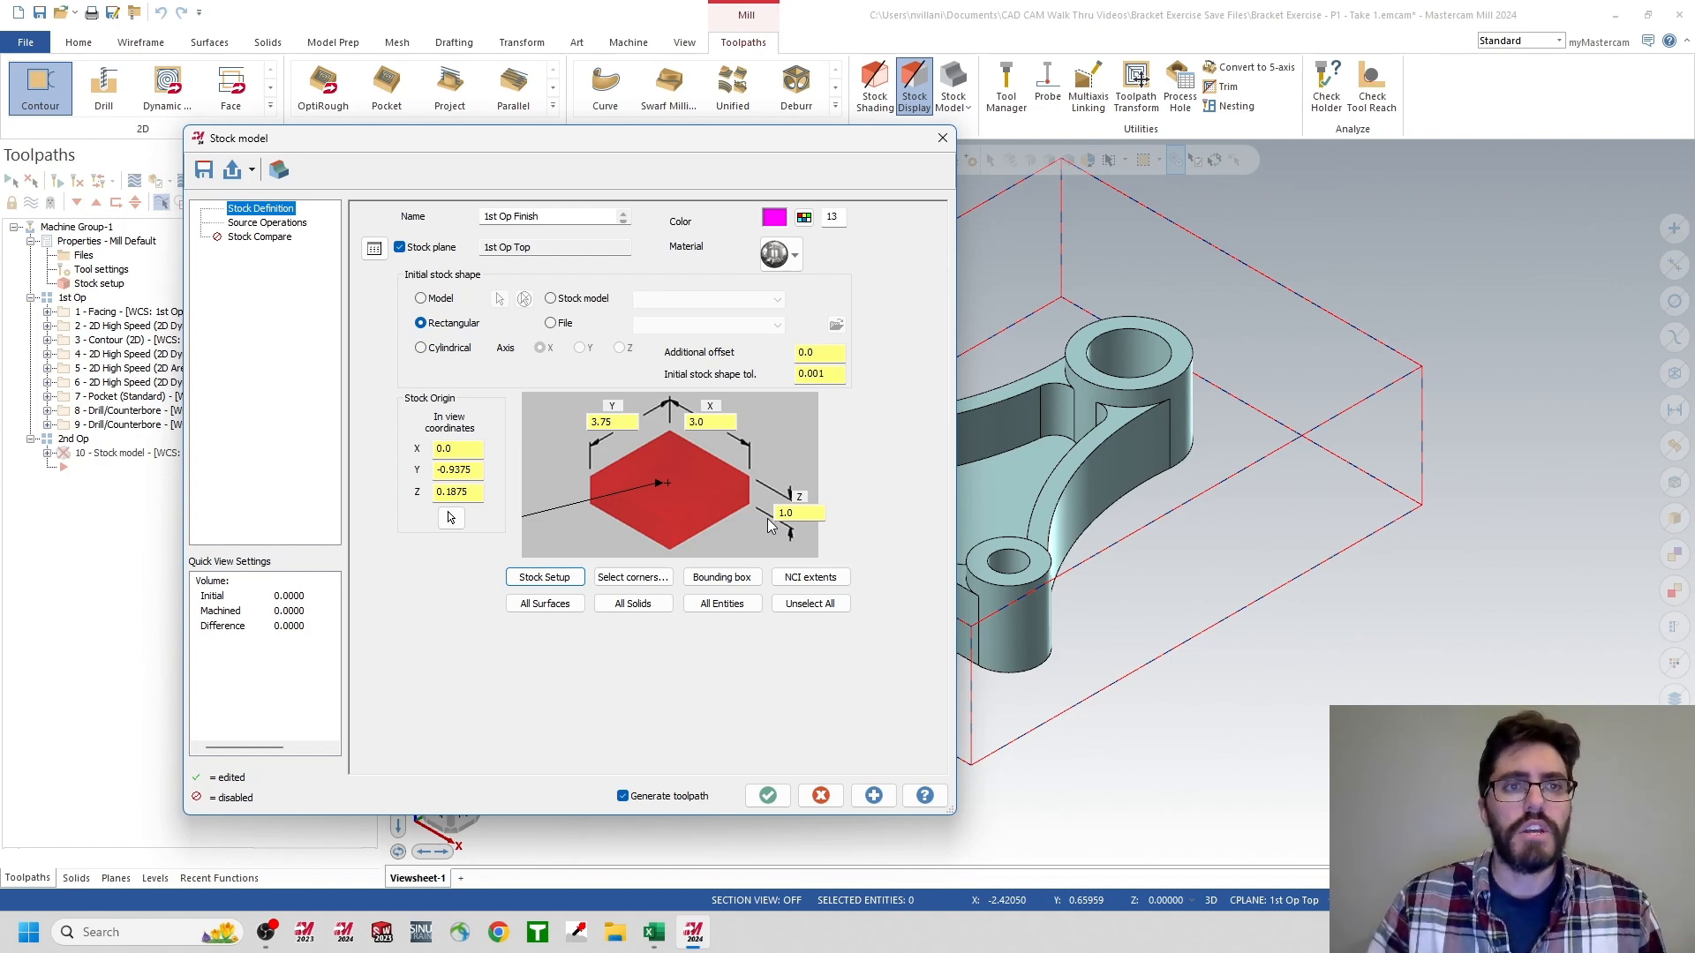
left_click(261, 224)
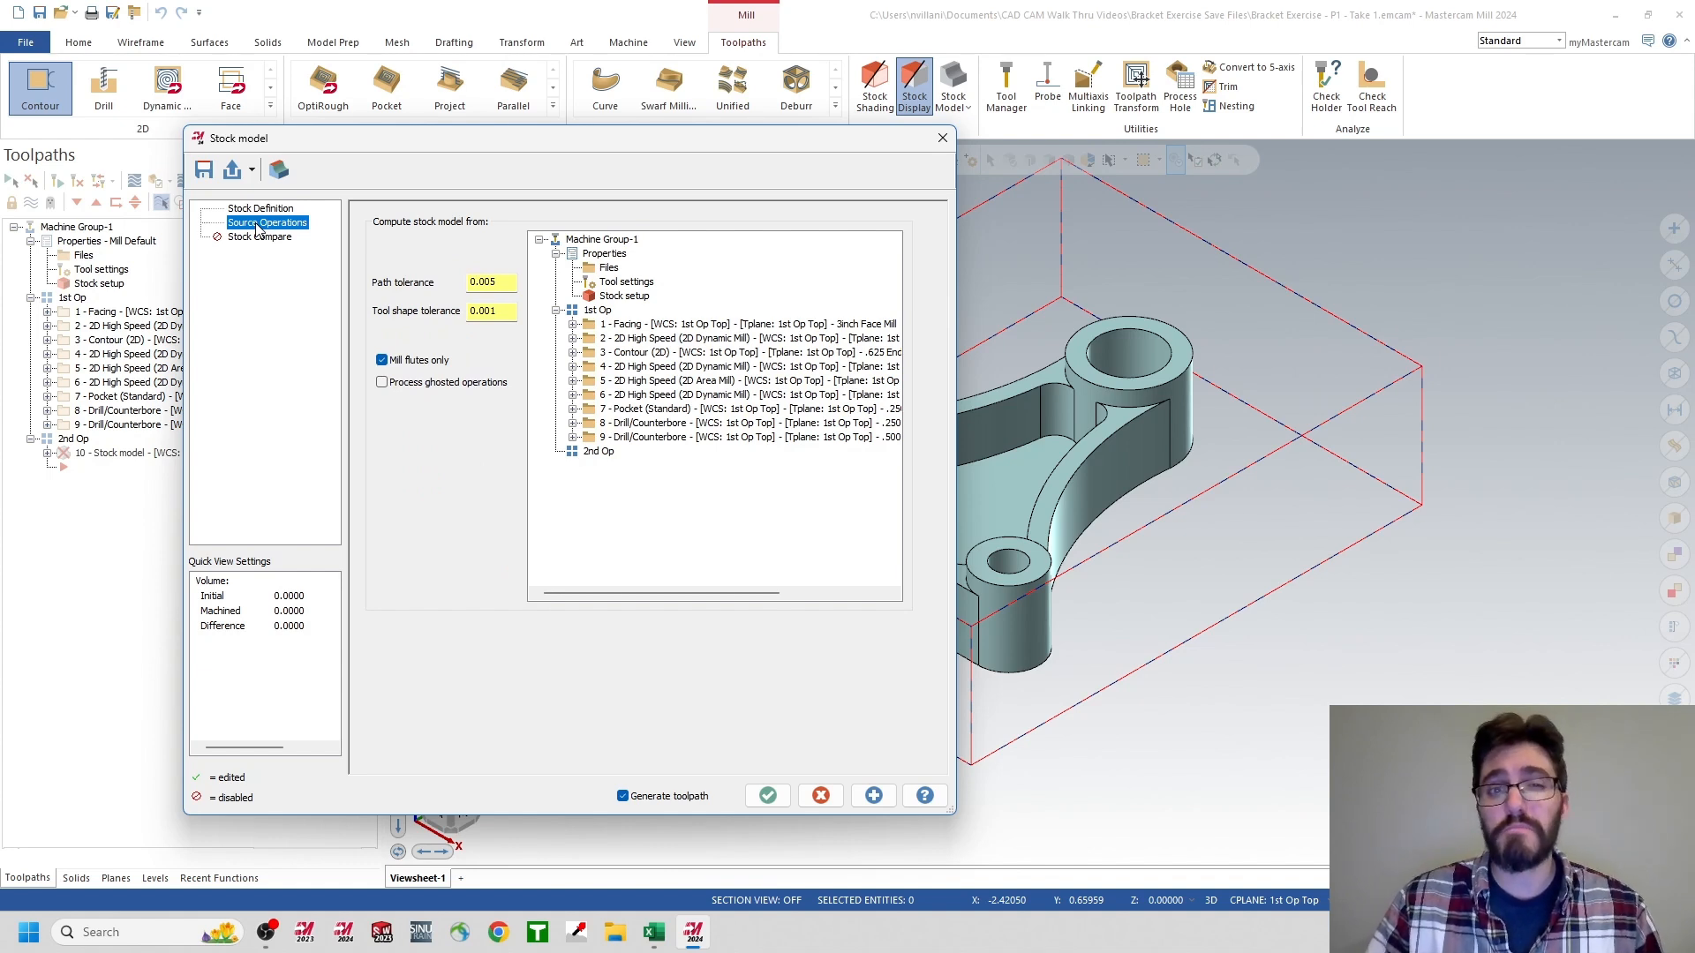
left_click(593, 313)
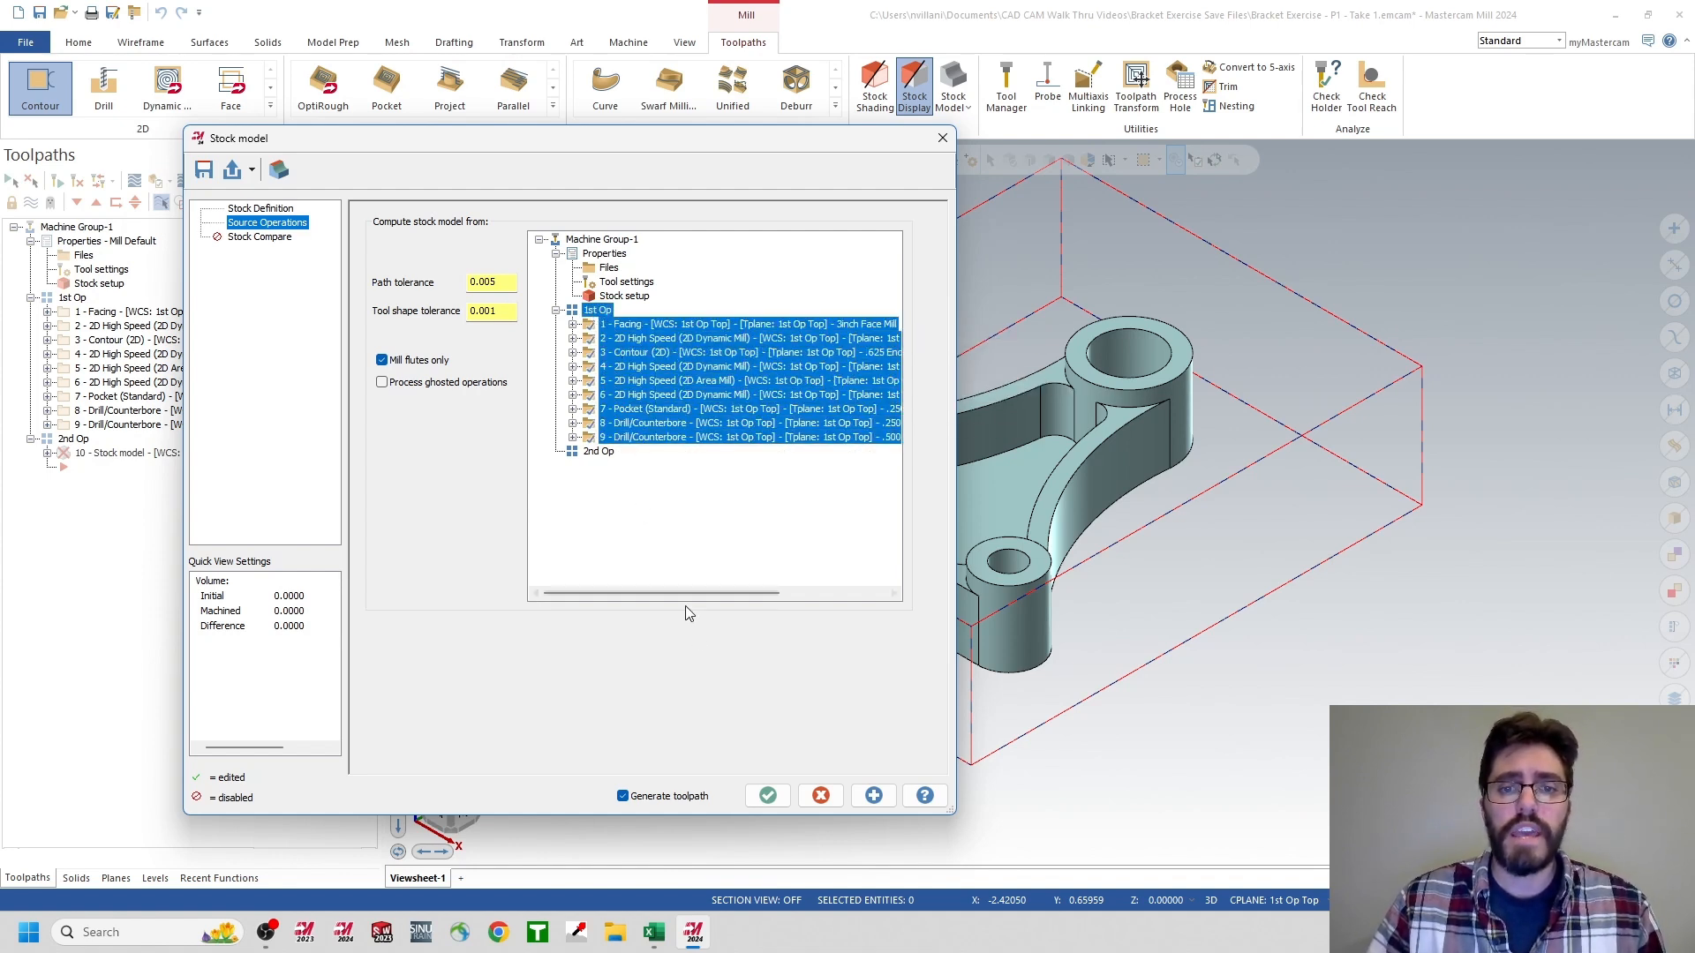
left_click(767, 795)
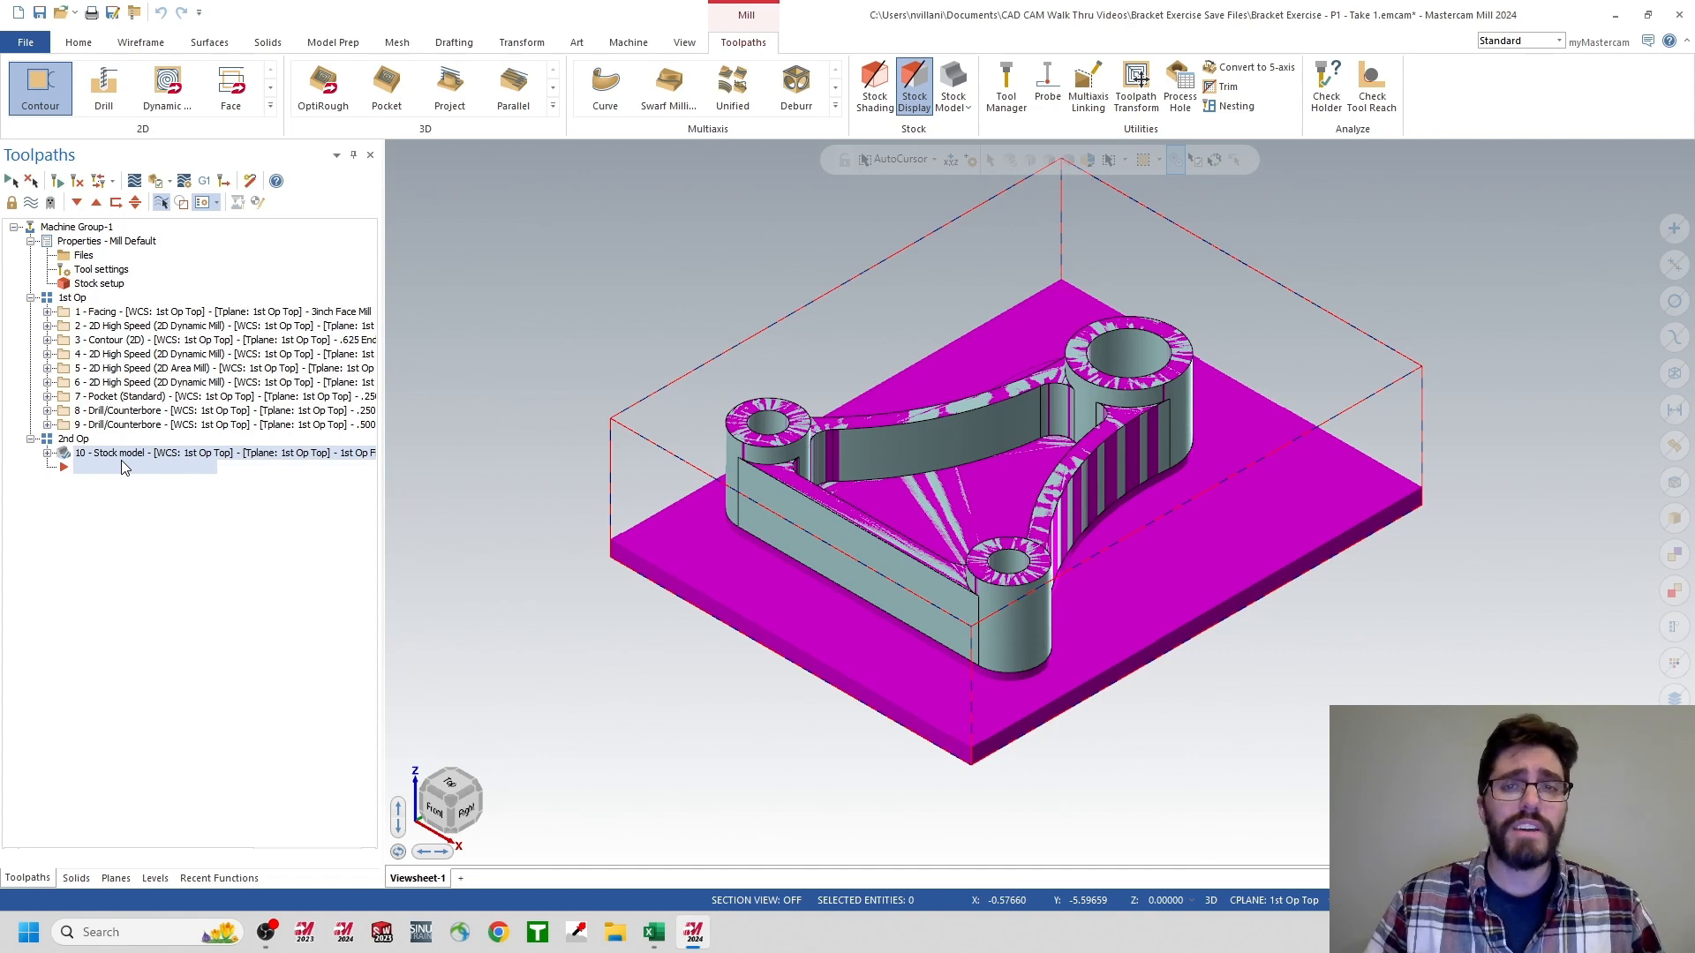
- Toggle the display of the 1st Op Finish stock model, leaving it hidden
left_click(31, 203)
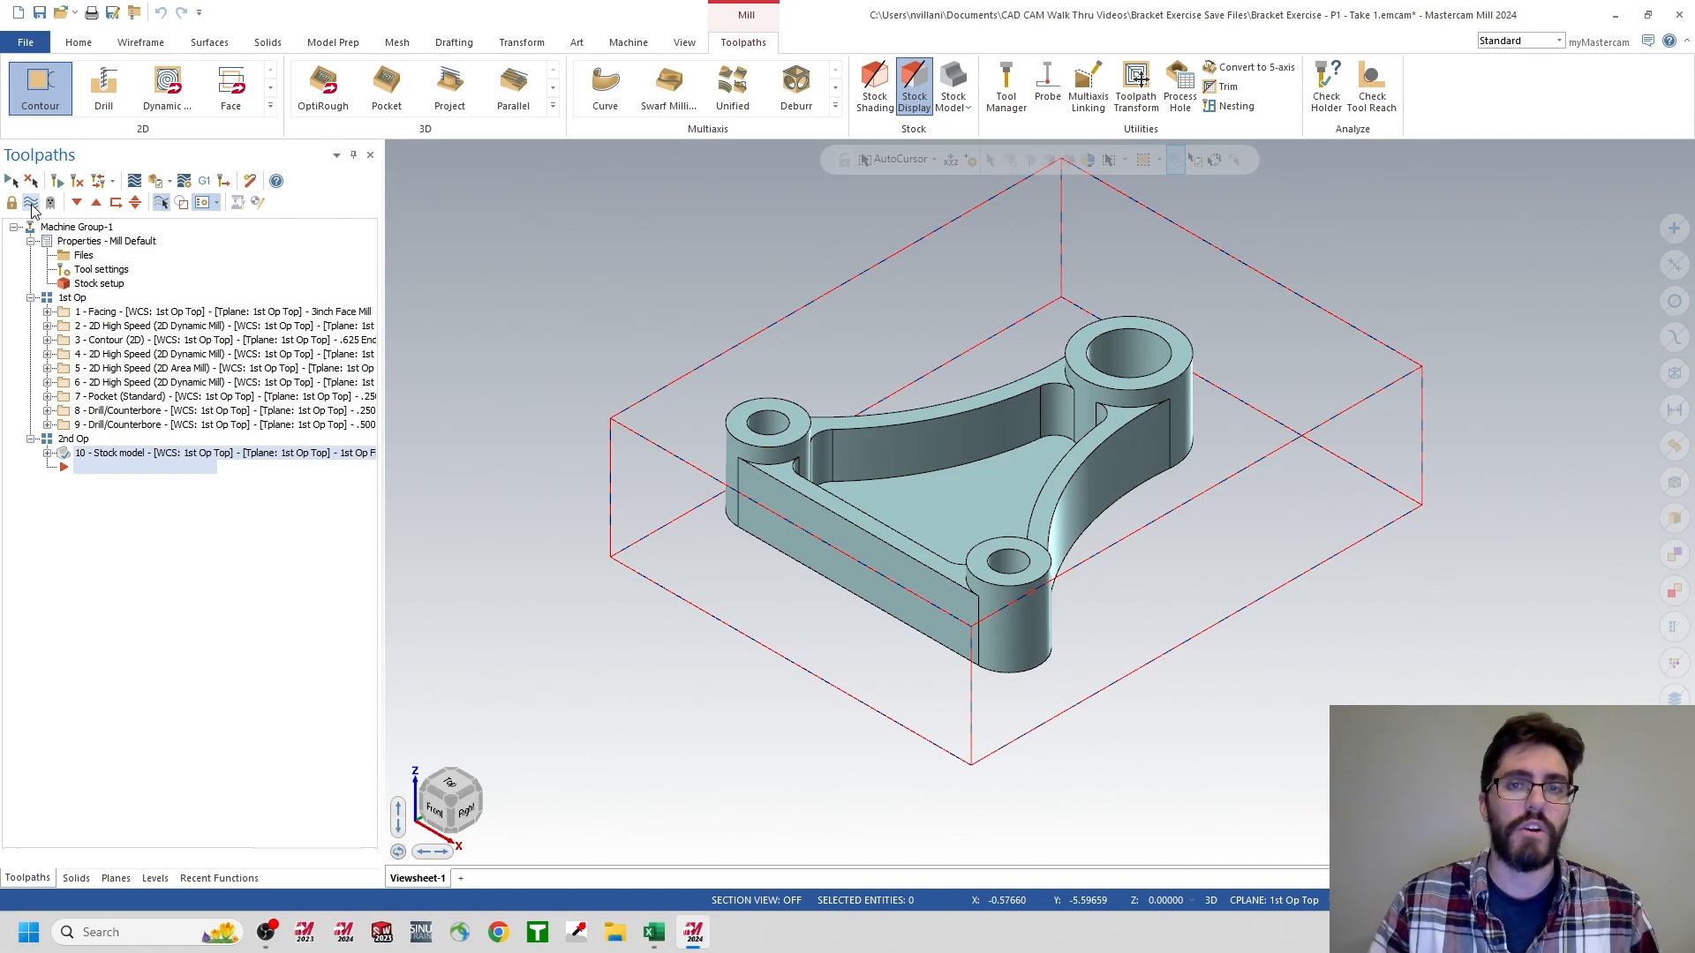
left_click(31, 203)
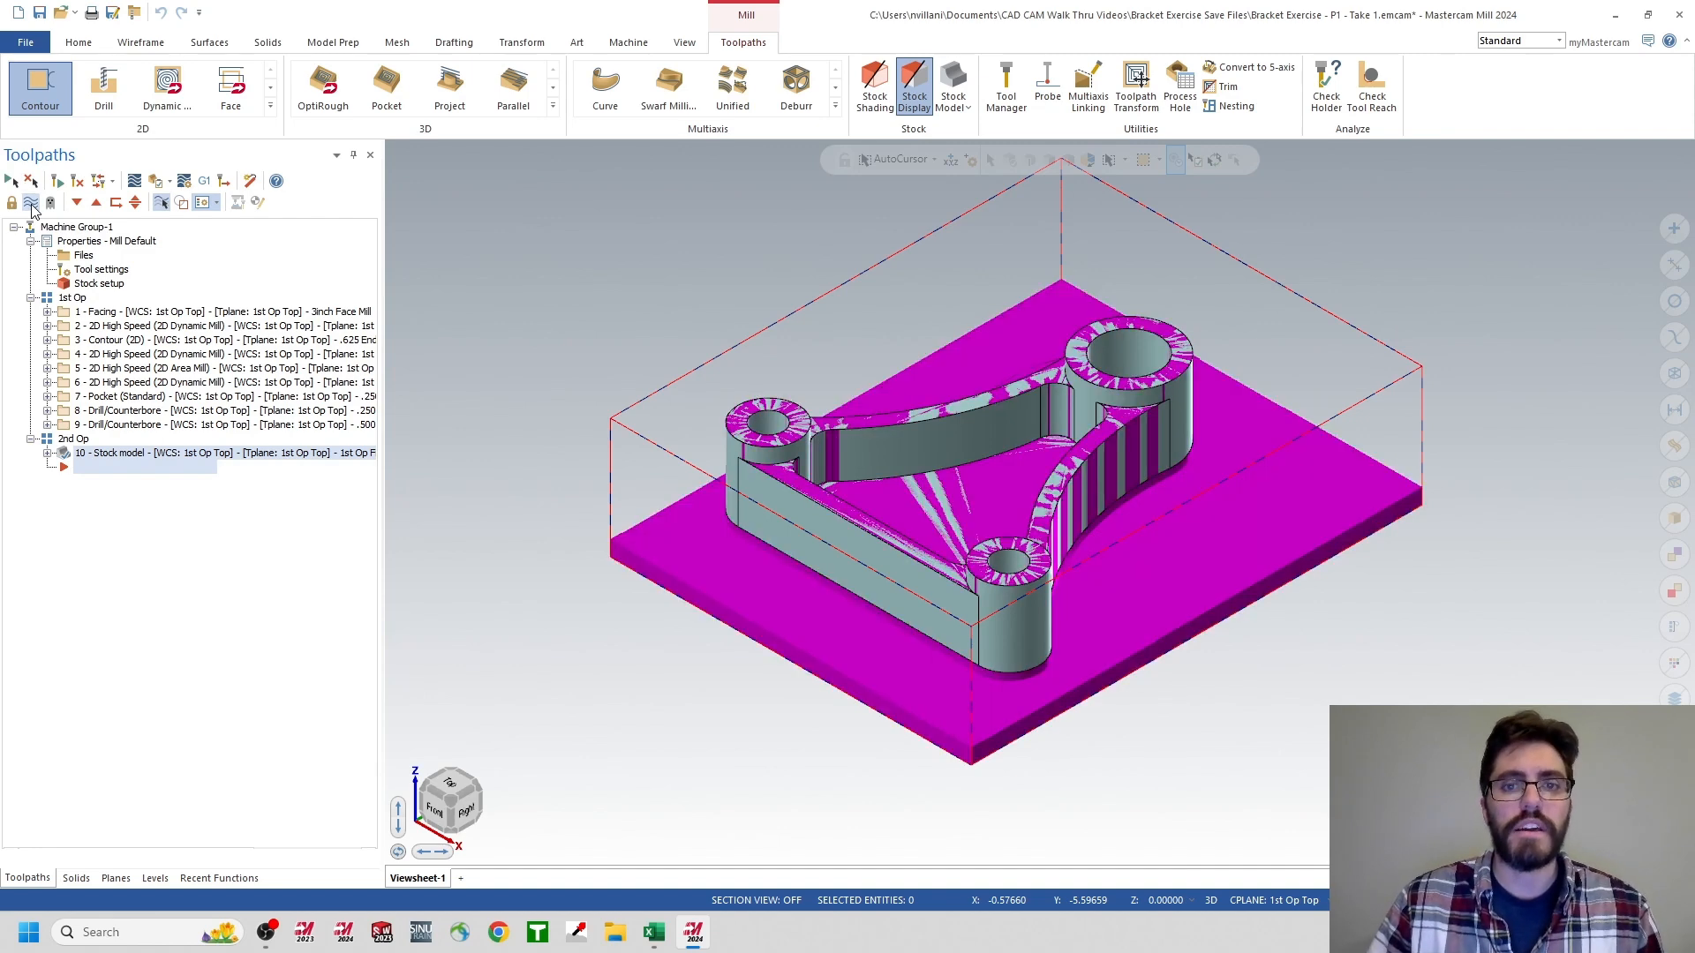
left_click(31, 203)
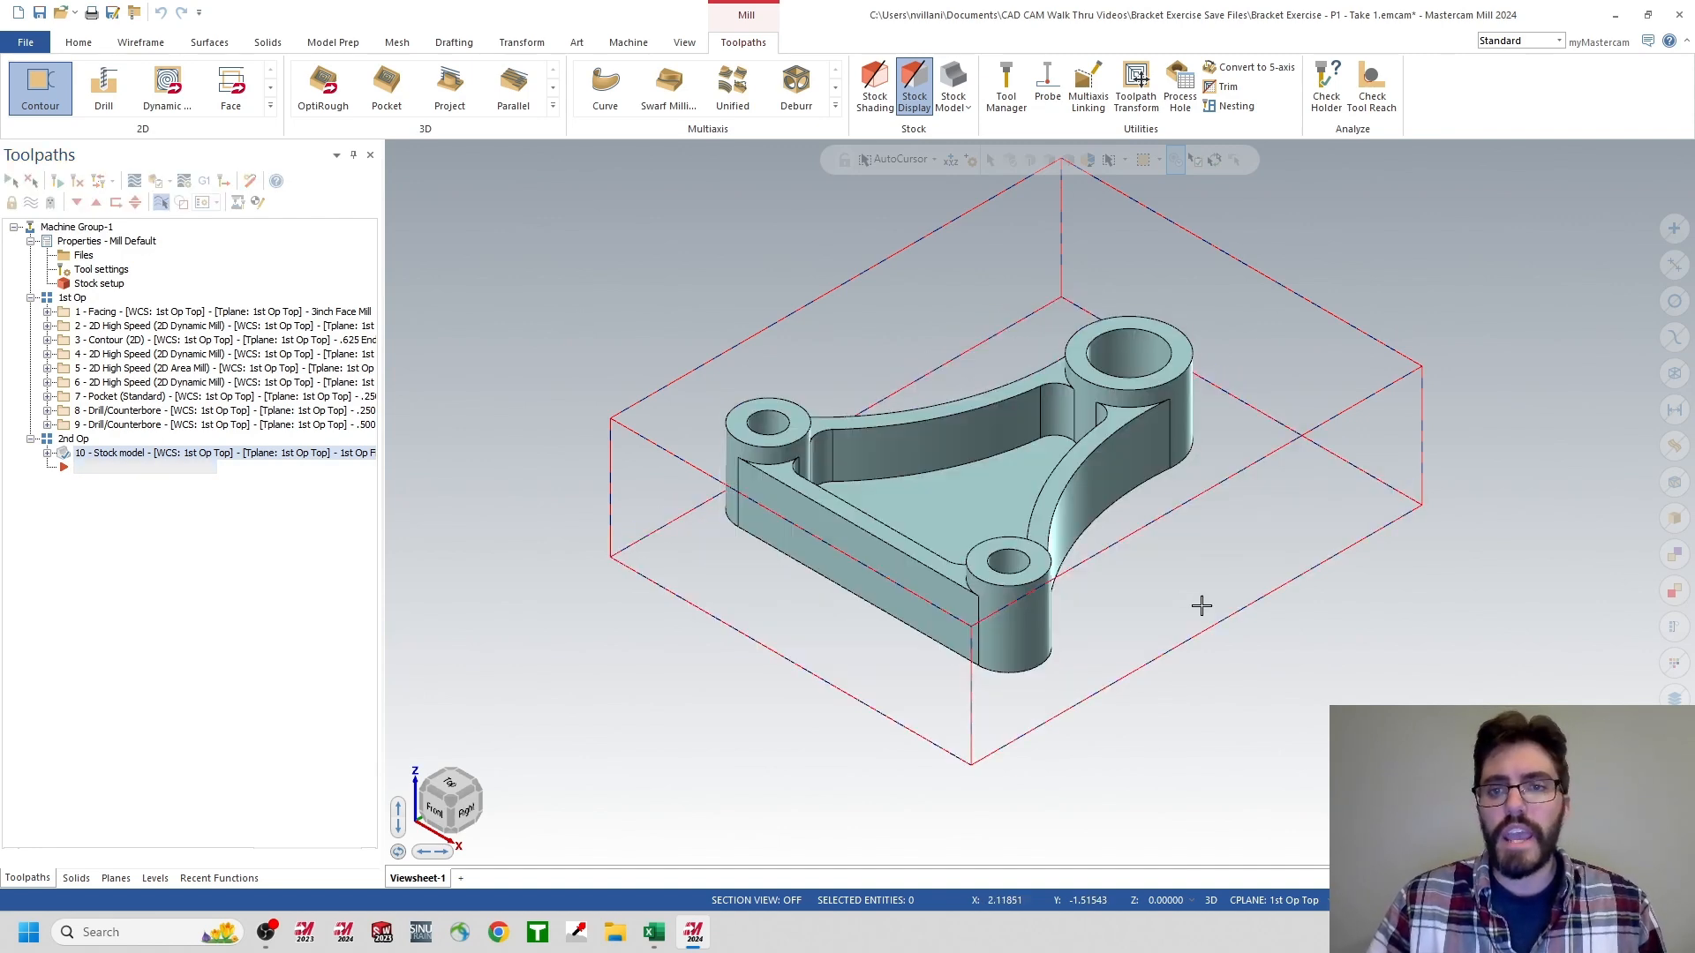
- Start a new dynamic plane with its origin at the centre of the large bore's edge on the bracket's flat underside
middle_click_drag(1203, 606, 1036, 424)
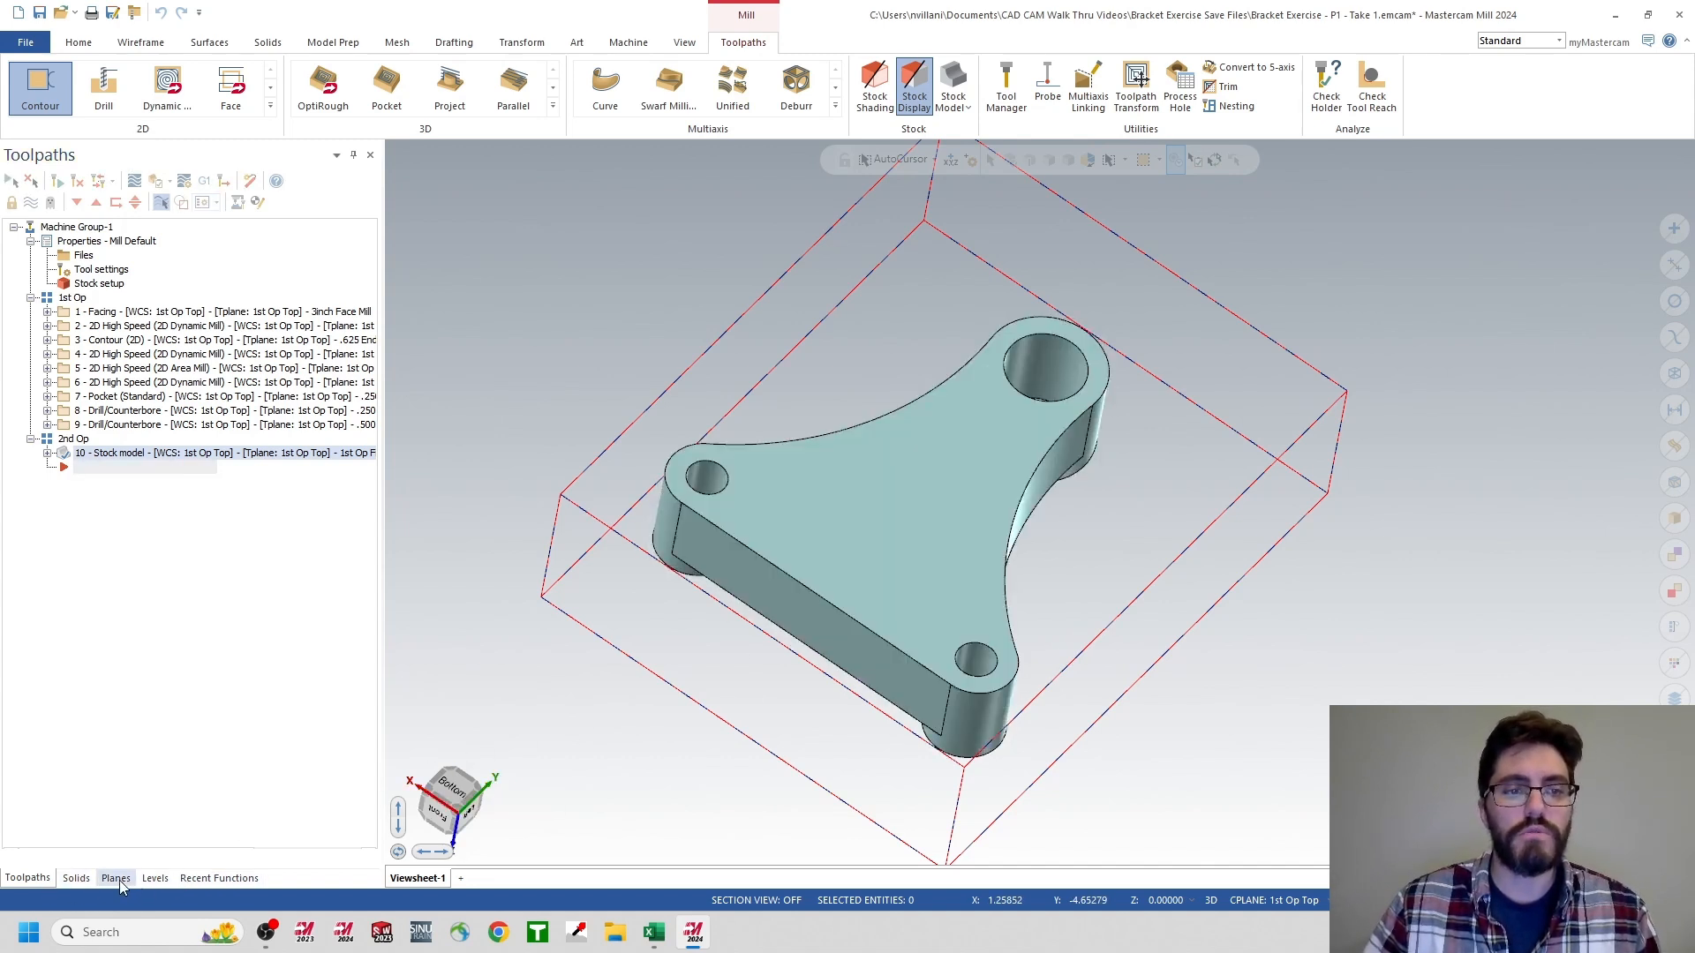
left_click(116, 878)
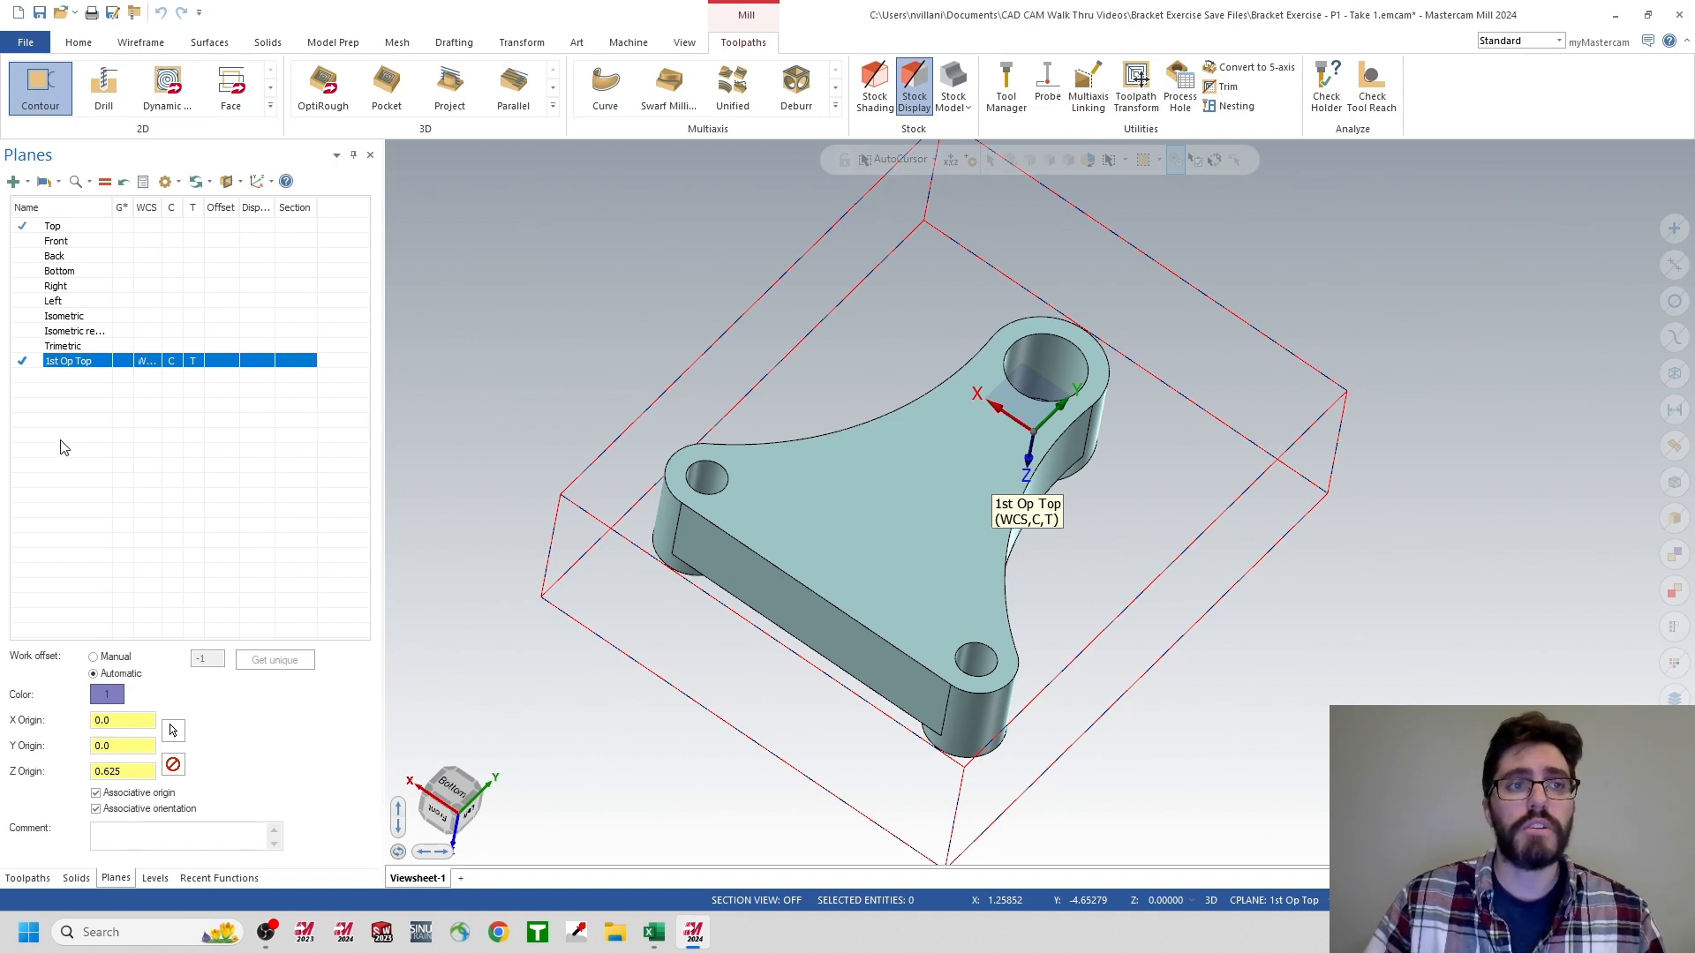
left_click(15, 182)
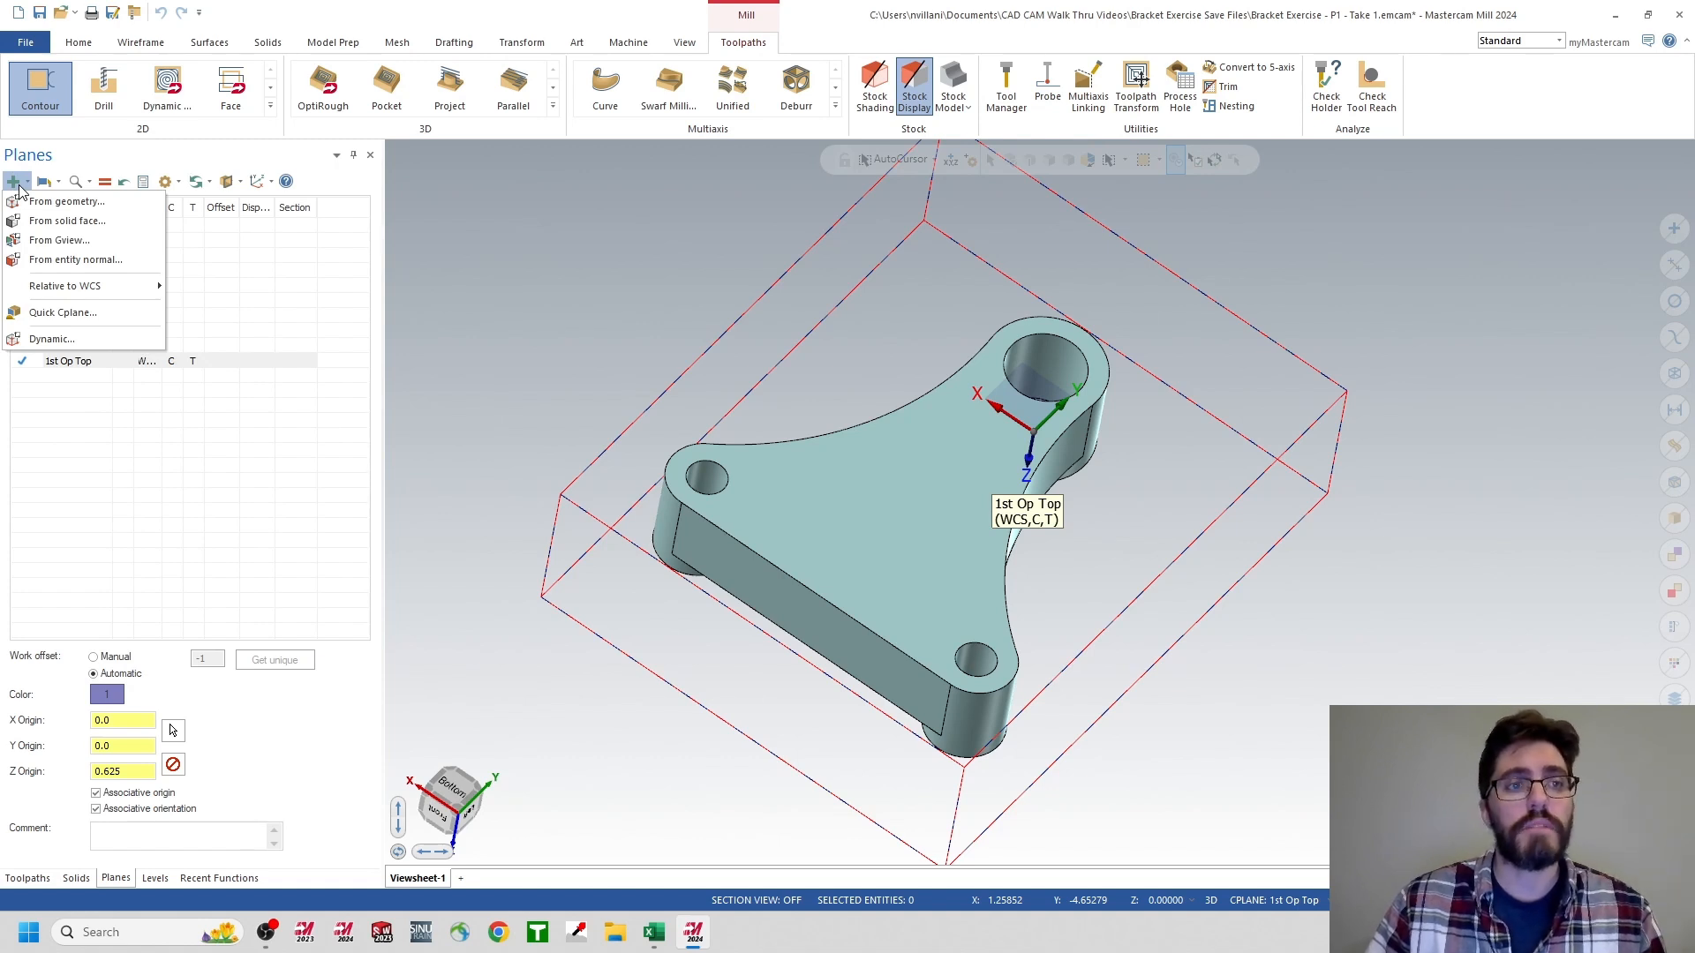
left_click(41, 345)
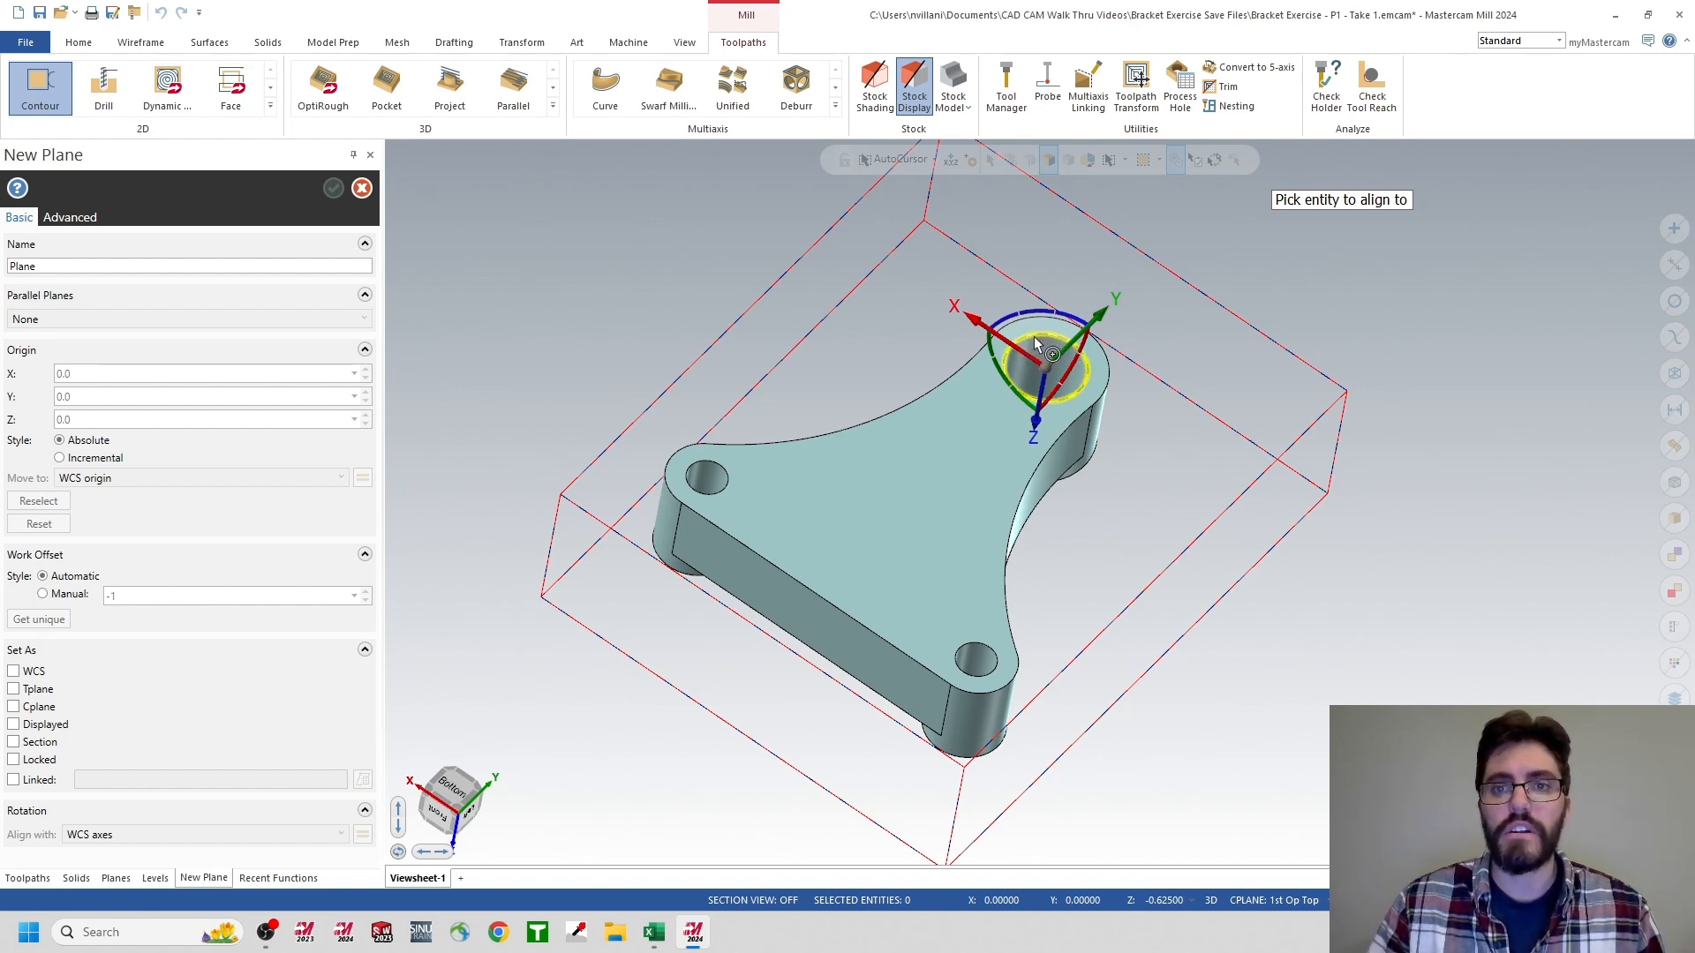
left_click(1036, 337)
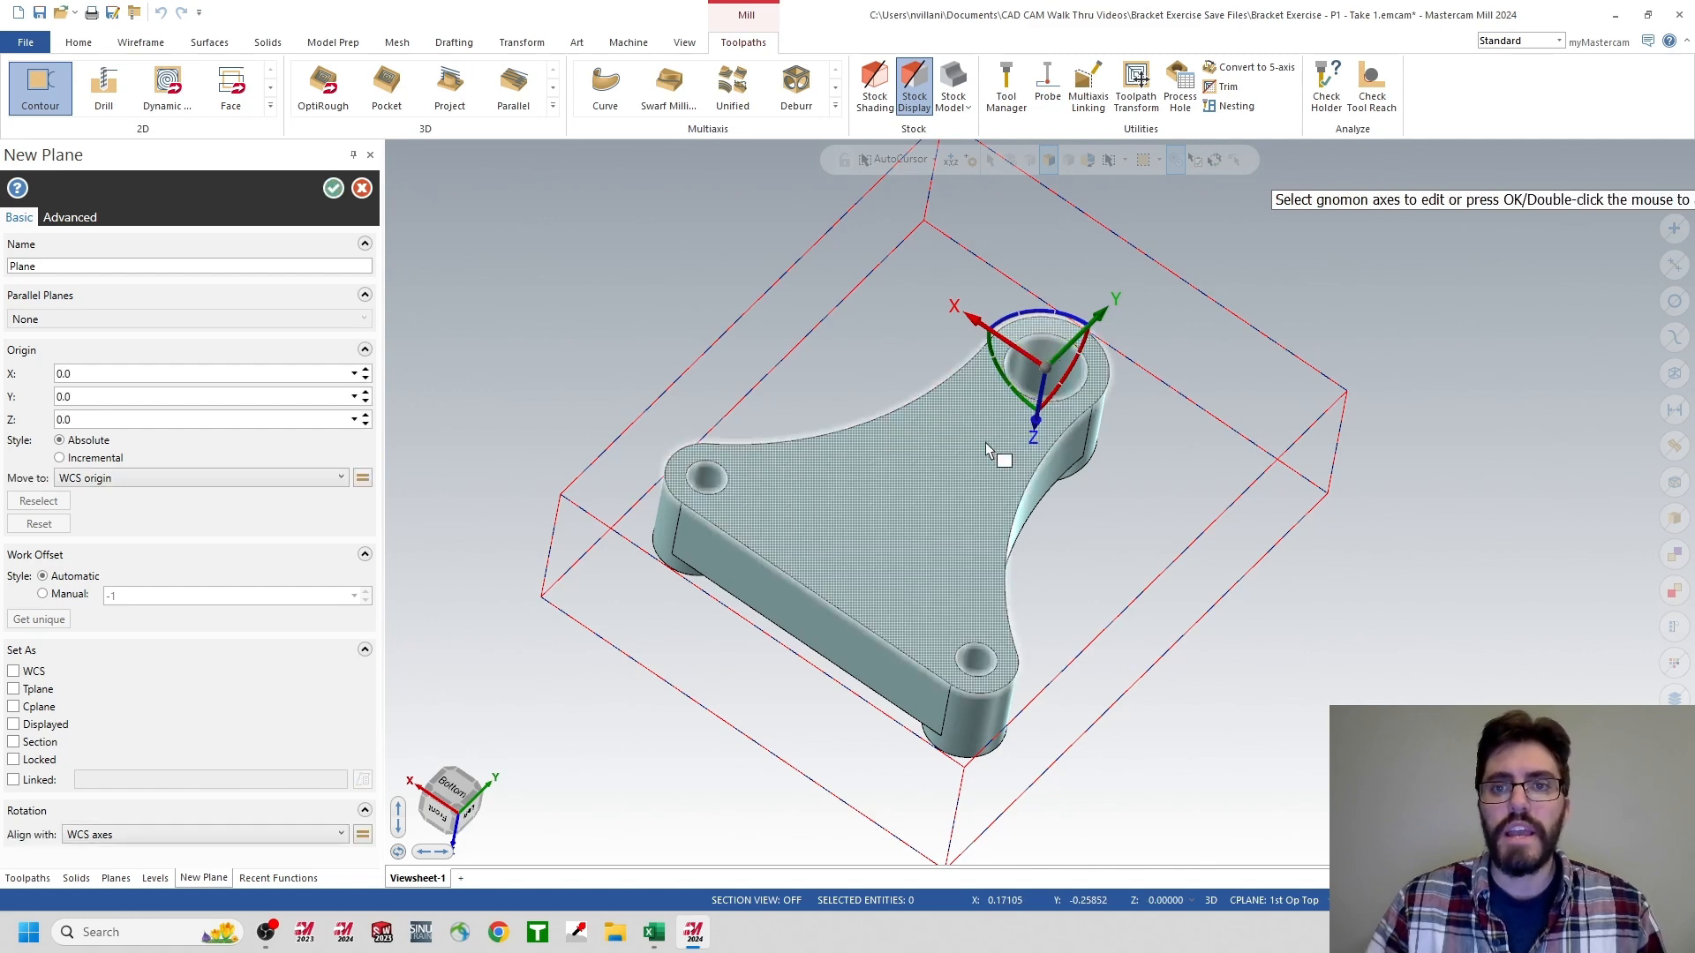
- Rotate the new plane 180° about its Y axis, pointing Z away from the bracket's flat underside
mouse_move(1006, 454)
middle_mouse_down()
mouse_move(1010, 411)
mouse_move(1013, 428)
middle_mouse_up()
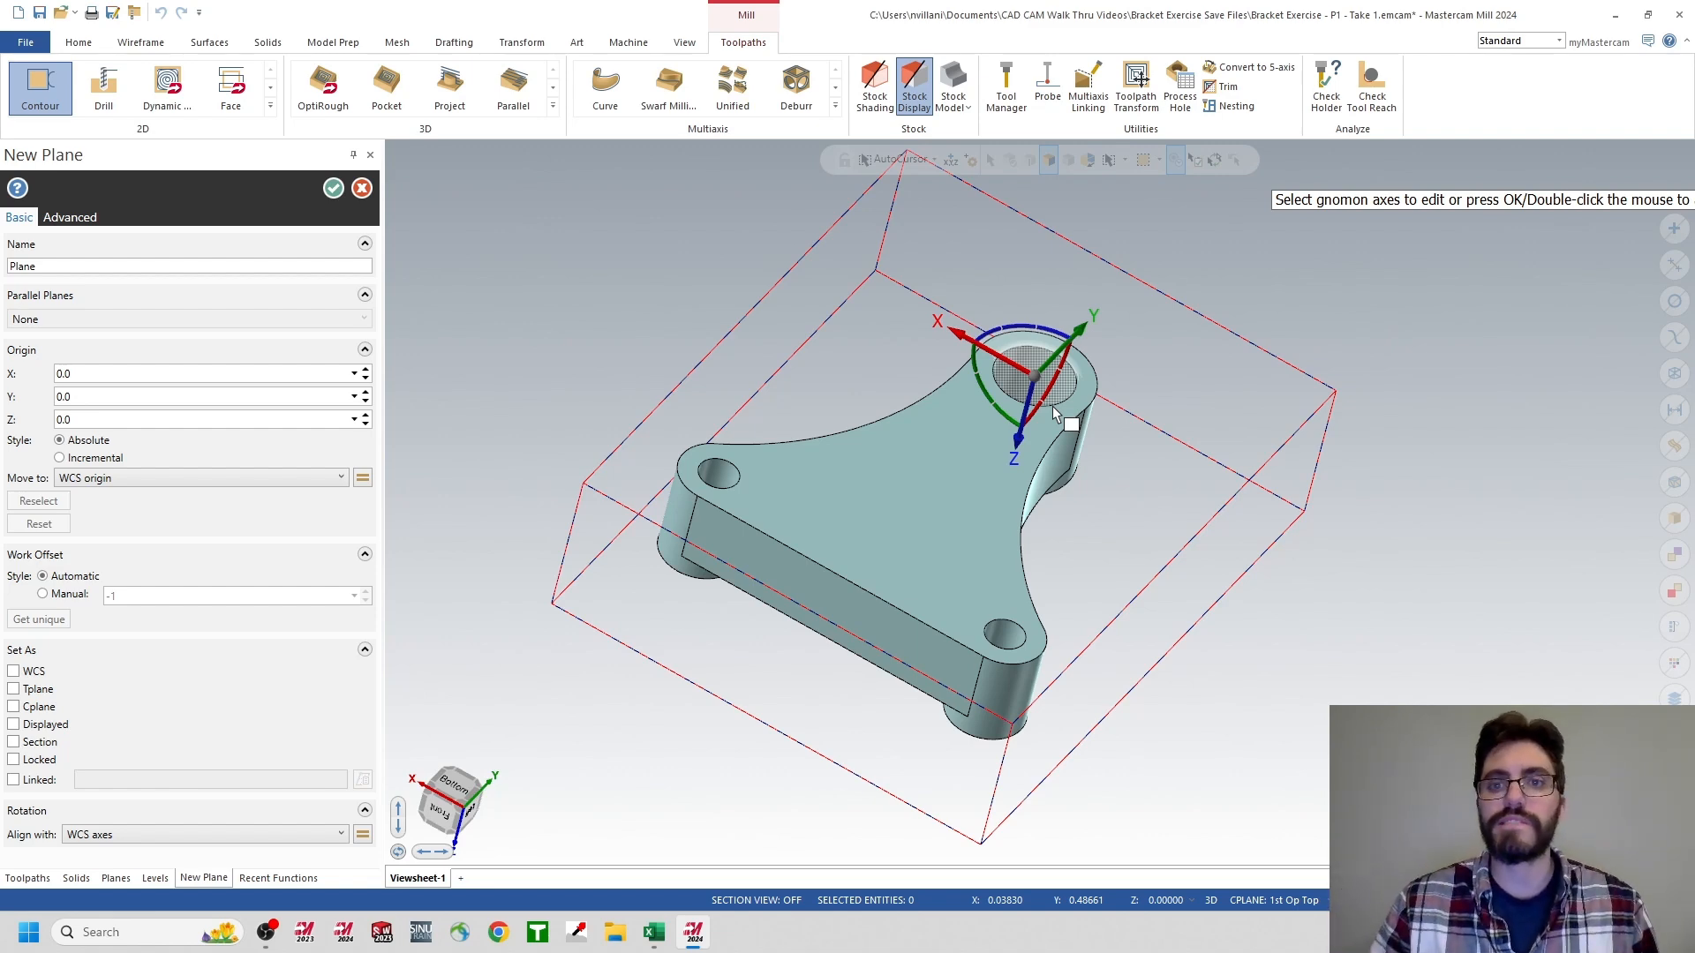
middle_click_drag(1052, 406, 1014, 425)
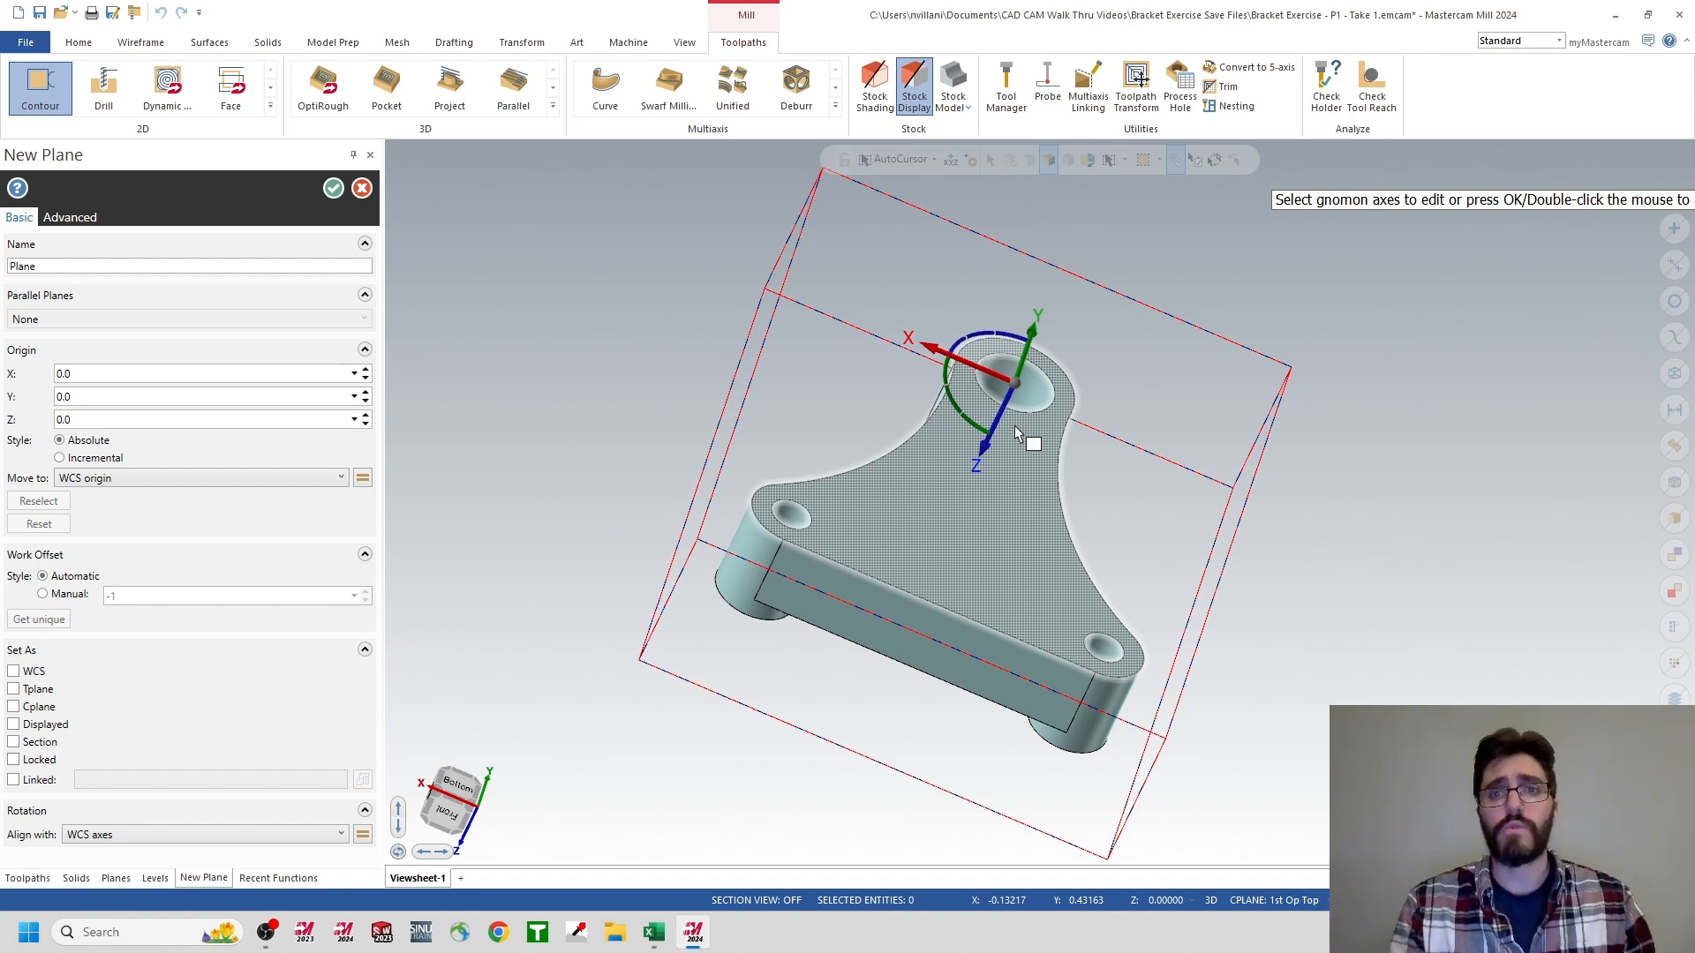
left_click(1024, 350)
left_click(1024, 351)
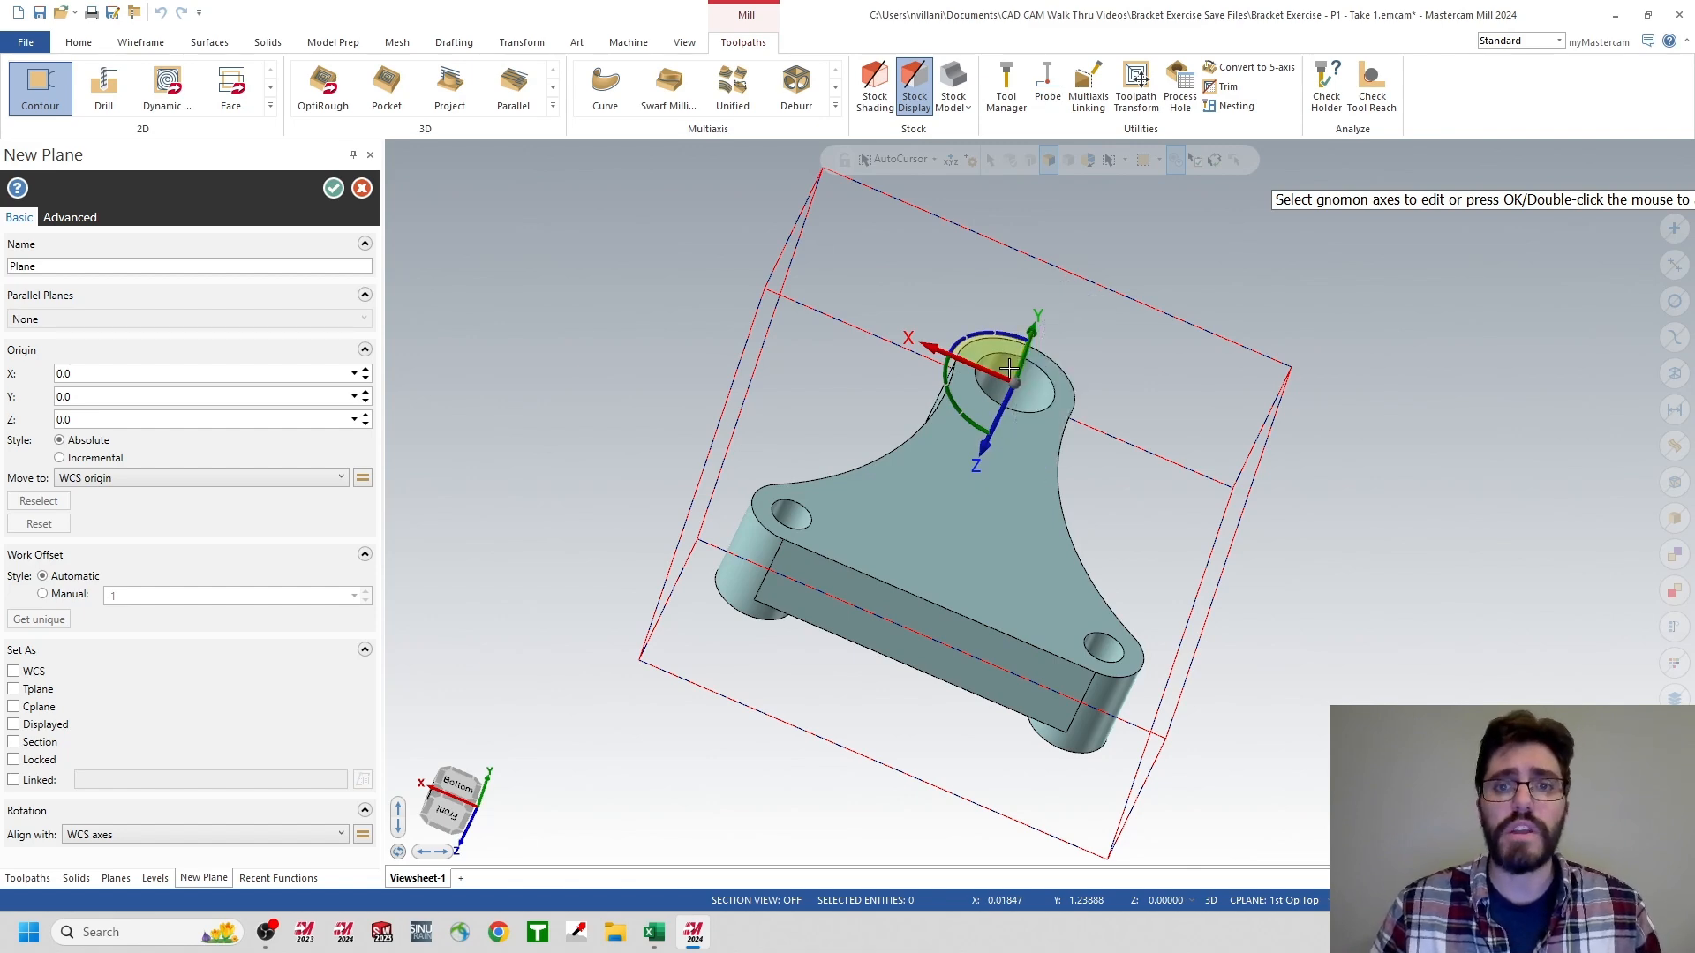
left_click(945, 379)
left_click(945, 380)
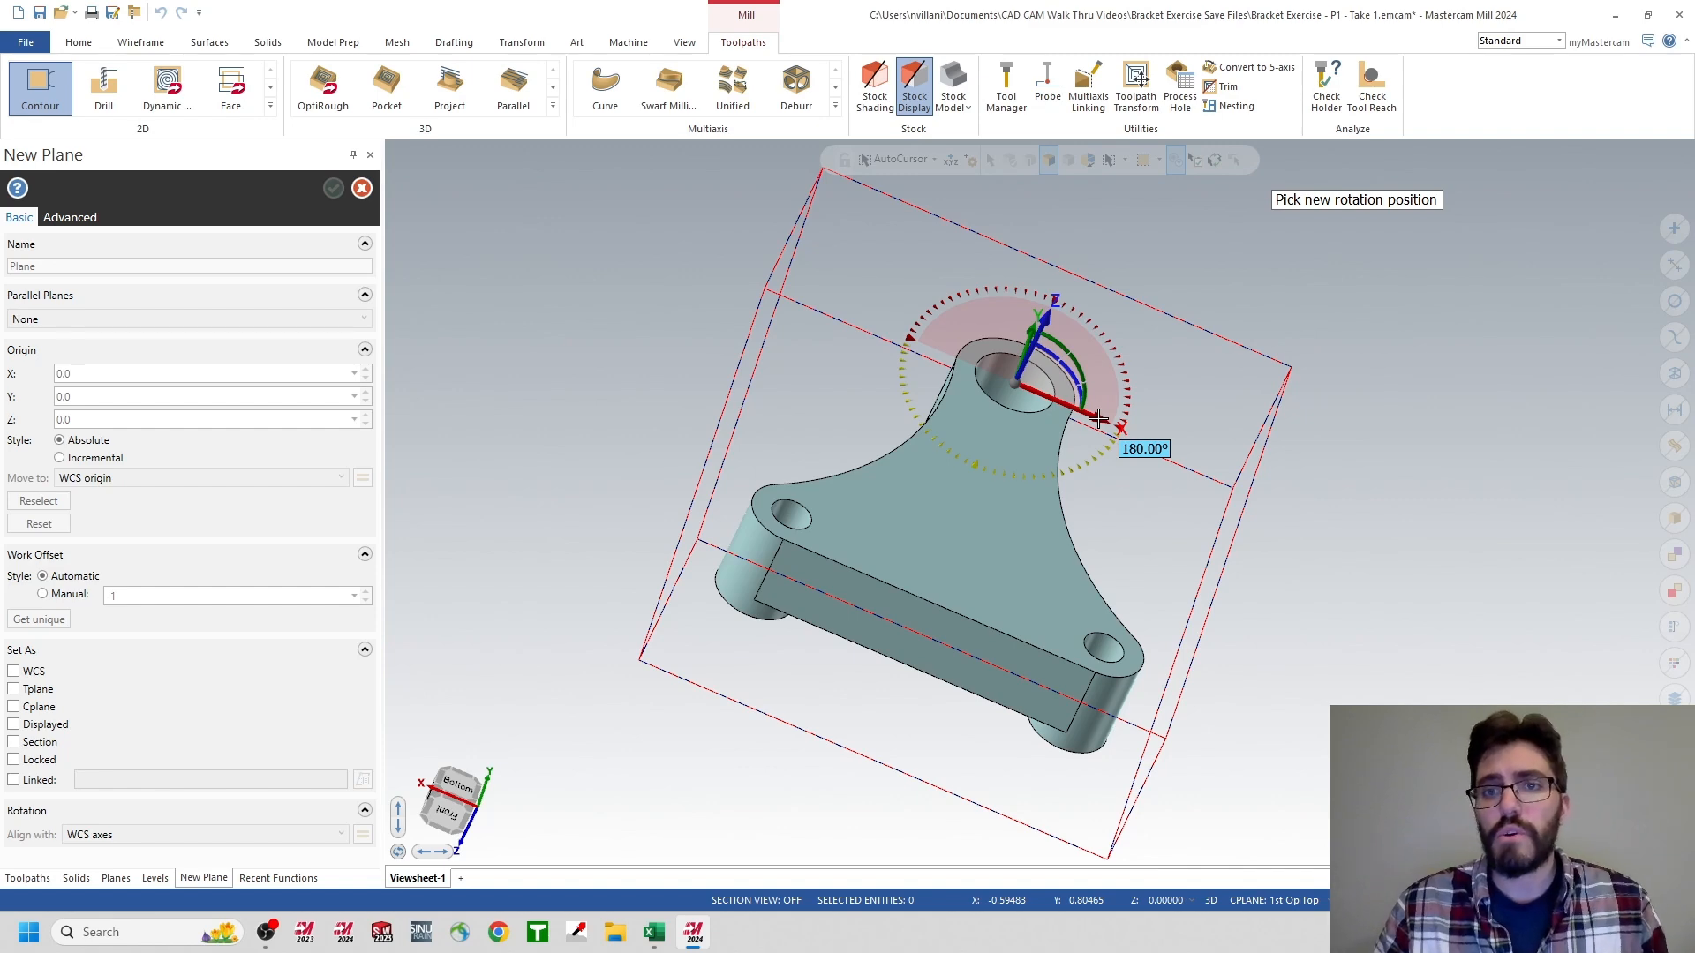
left_click(1098, 419)
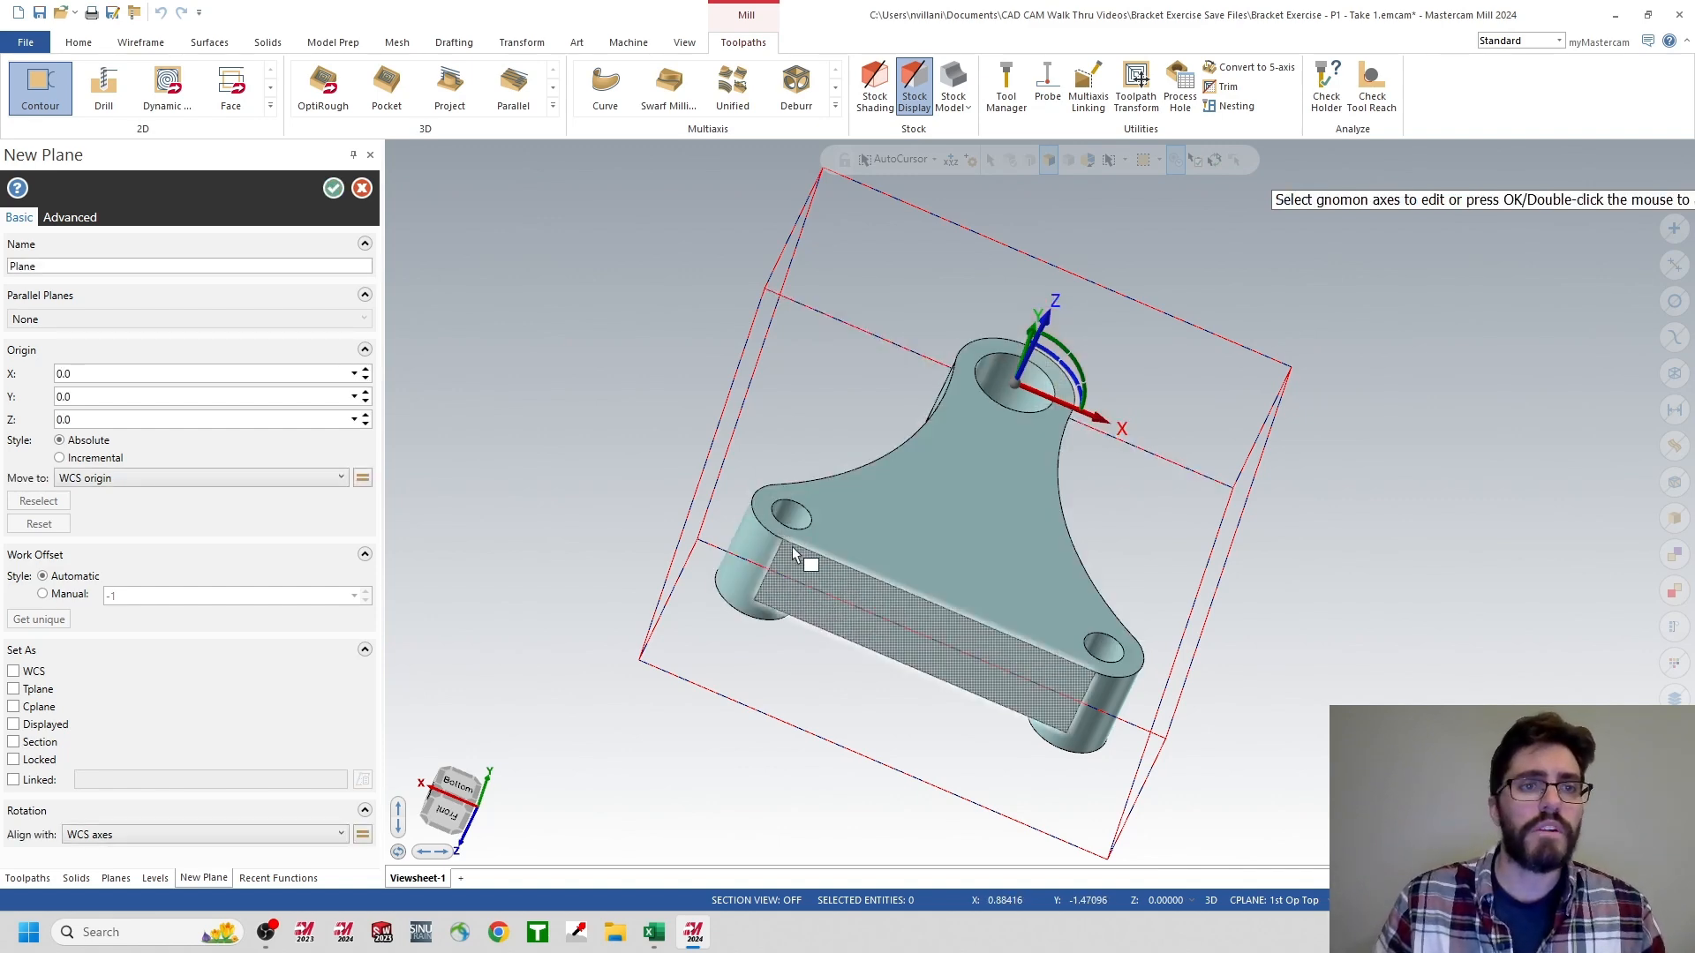
- Name the new plane 2nd Op Top and create it
double_click(20, 266)
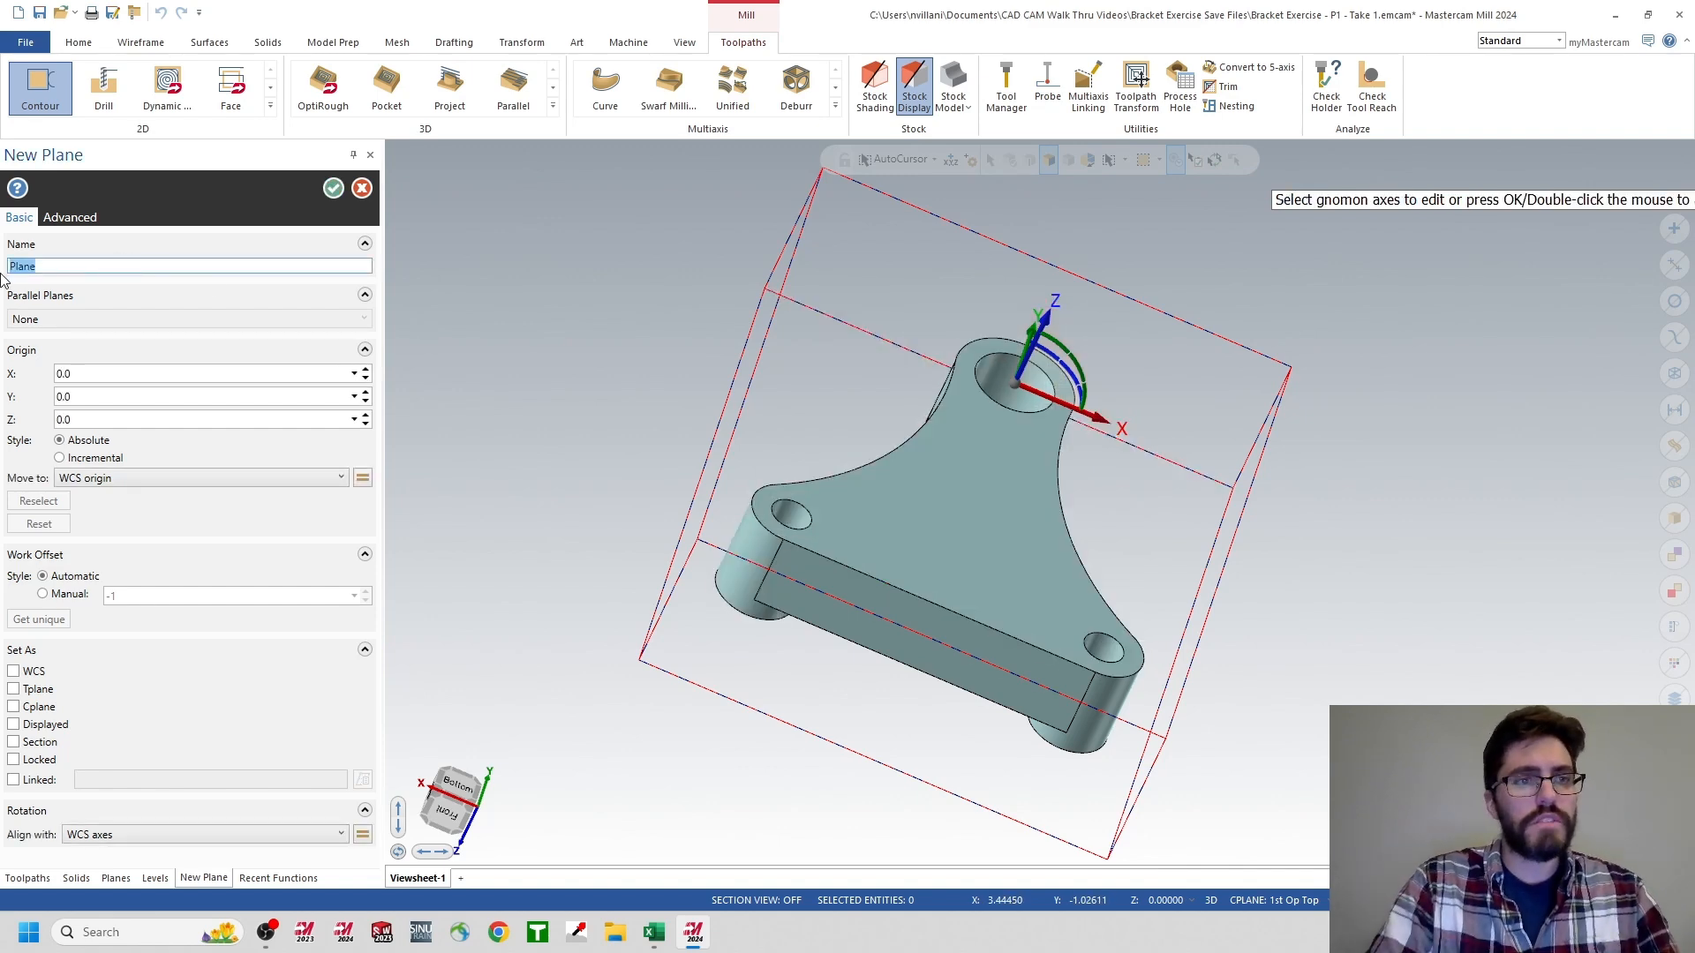
type("2")
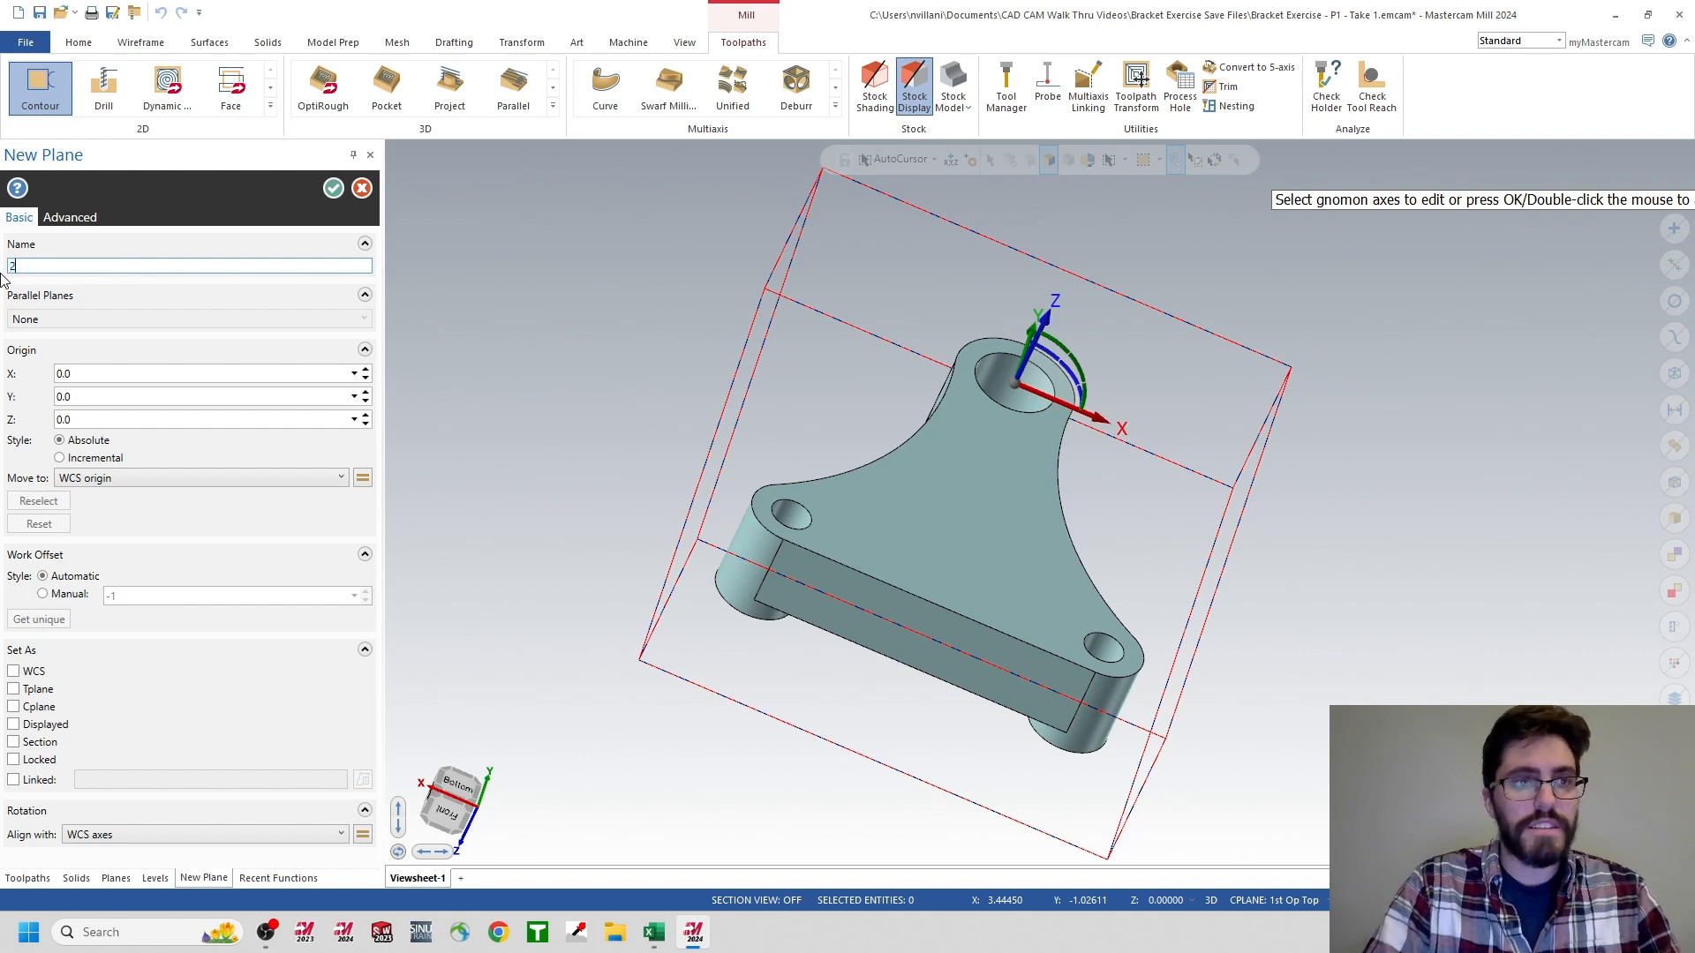
type("nd Op Top")
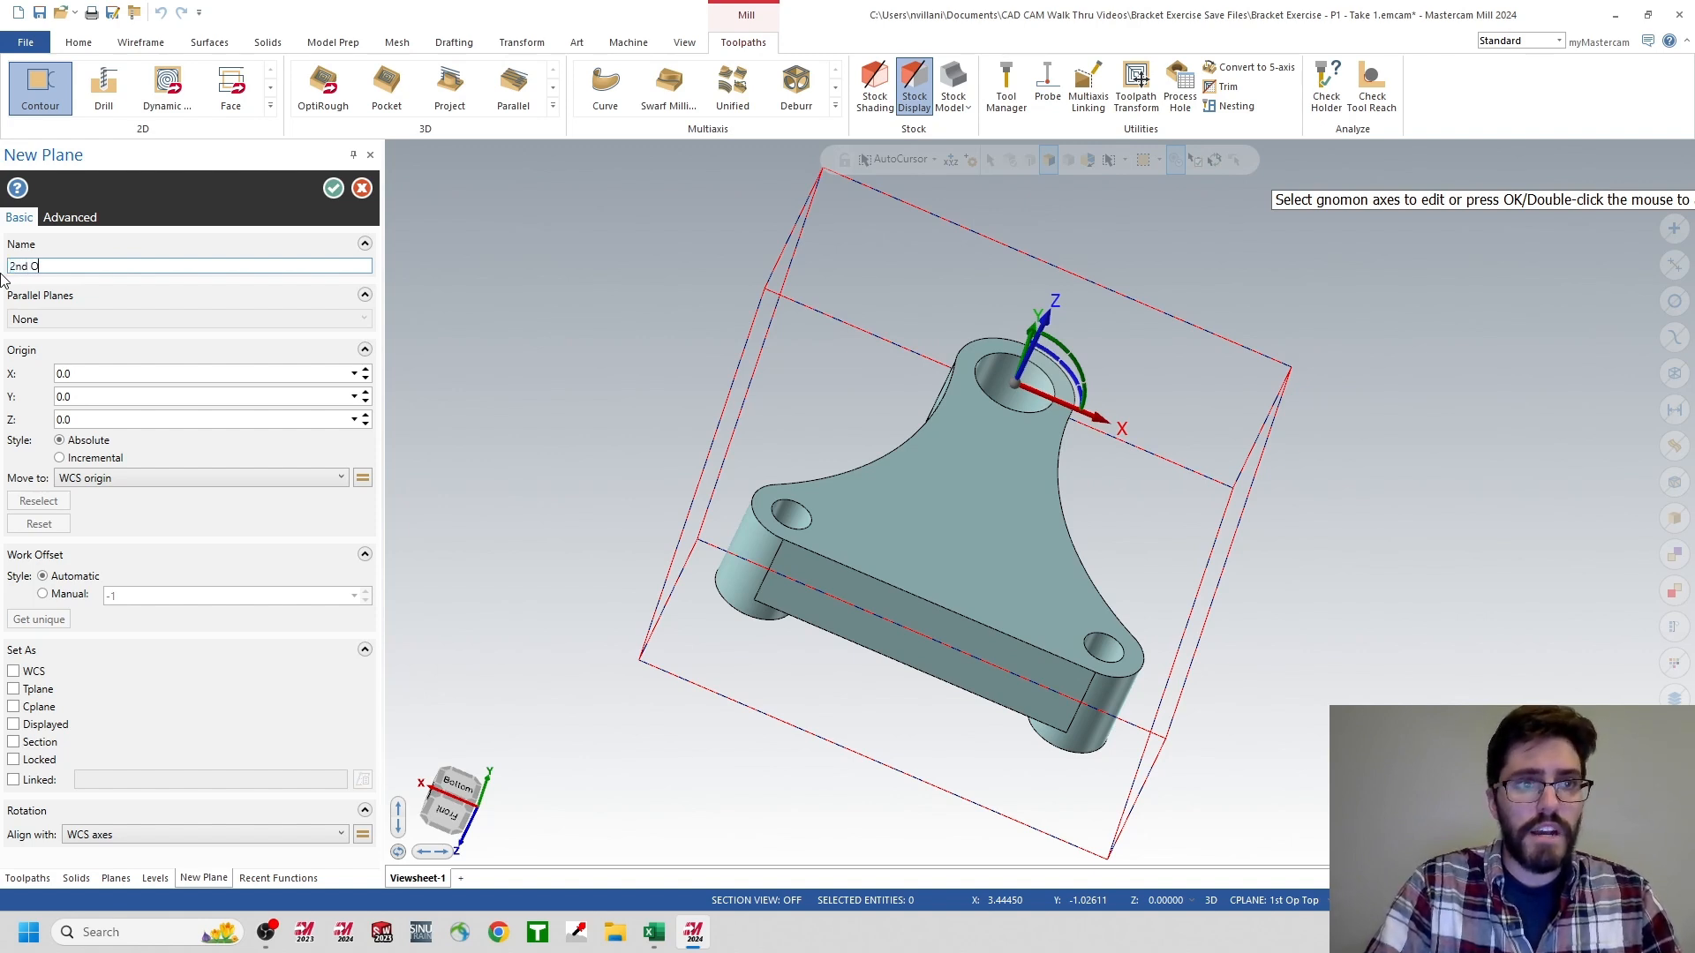
left_click(328, 192)
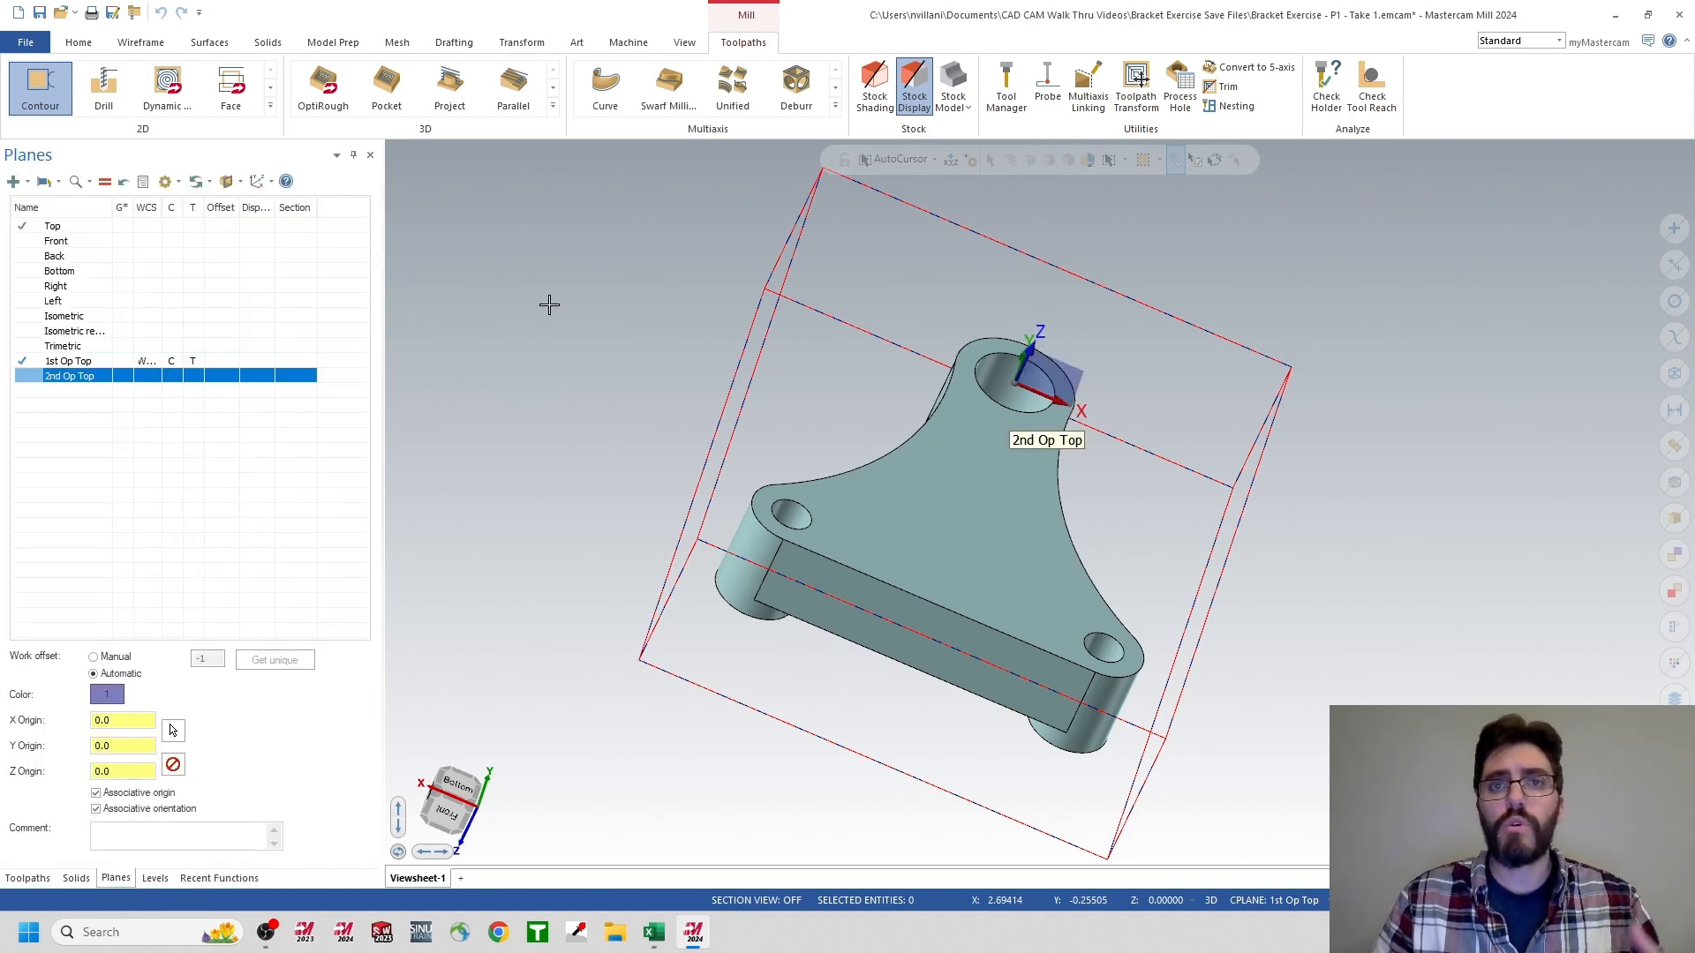
- Make 2nd Op Top the active WCS, construction plane and tool plane, and view the bracket from its top
left_click(146, 379)
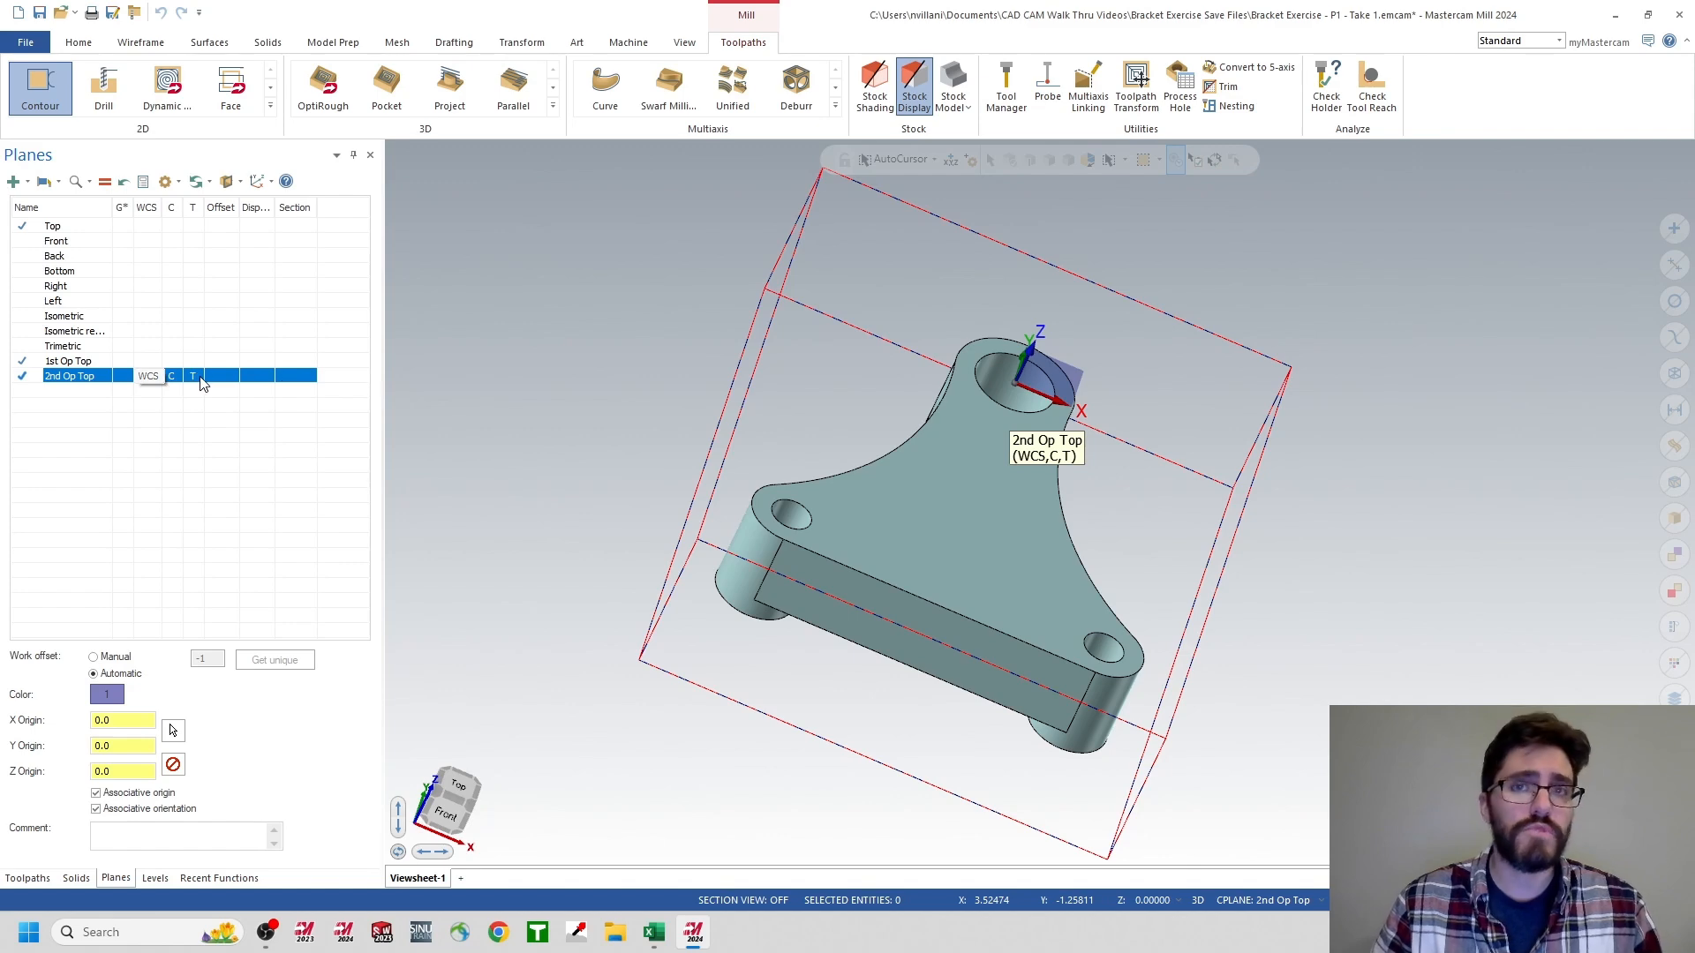
right_click(563, 346)
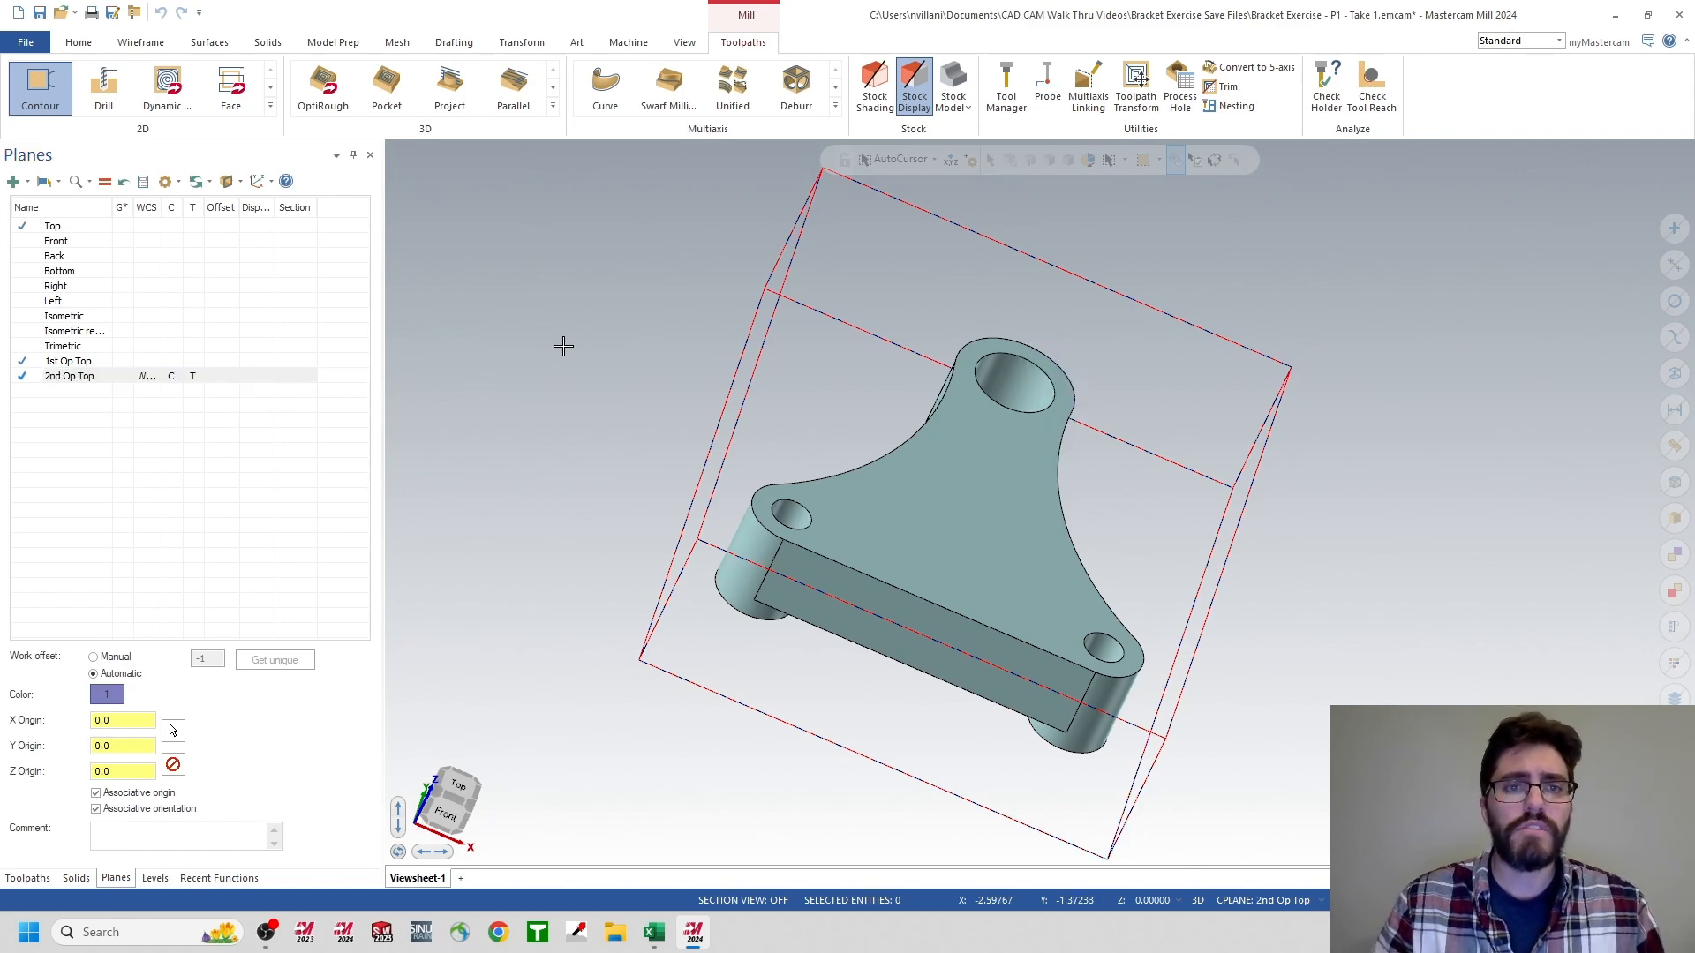
left_click(597, 444)
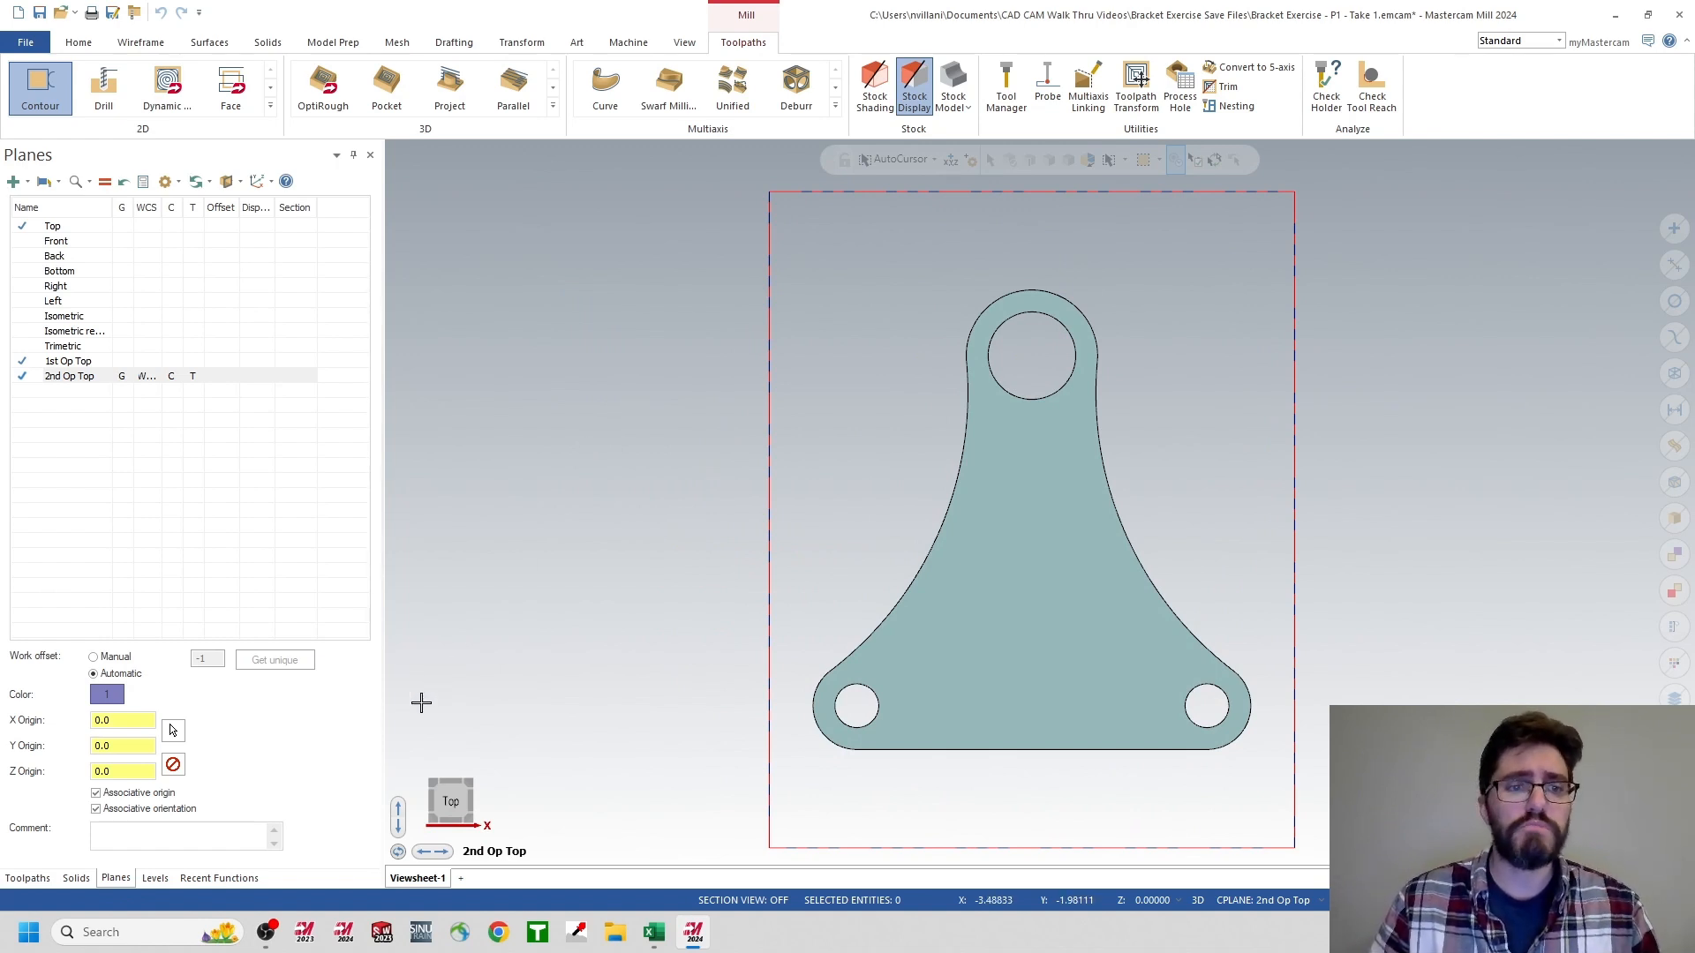
- Add level 3 and name it Workholding
left_click(157, 880)
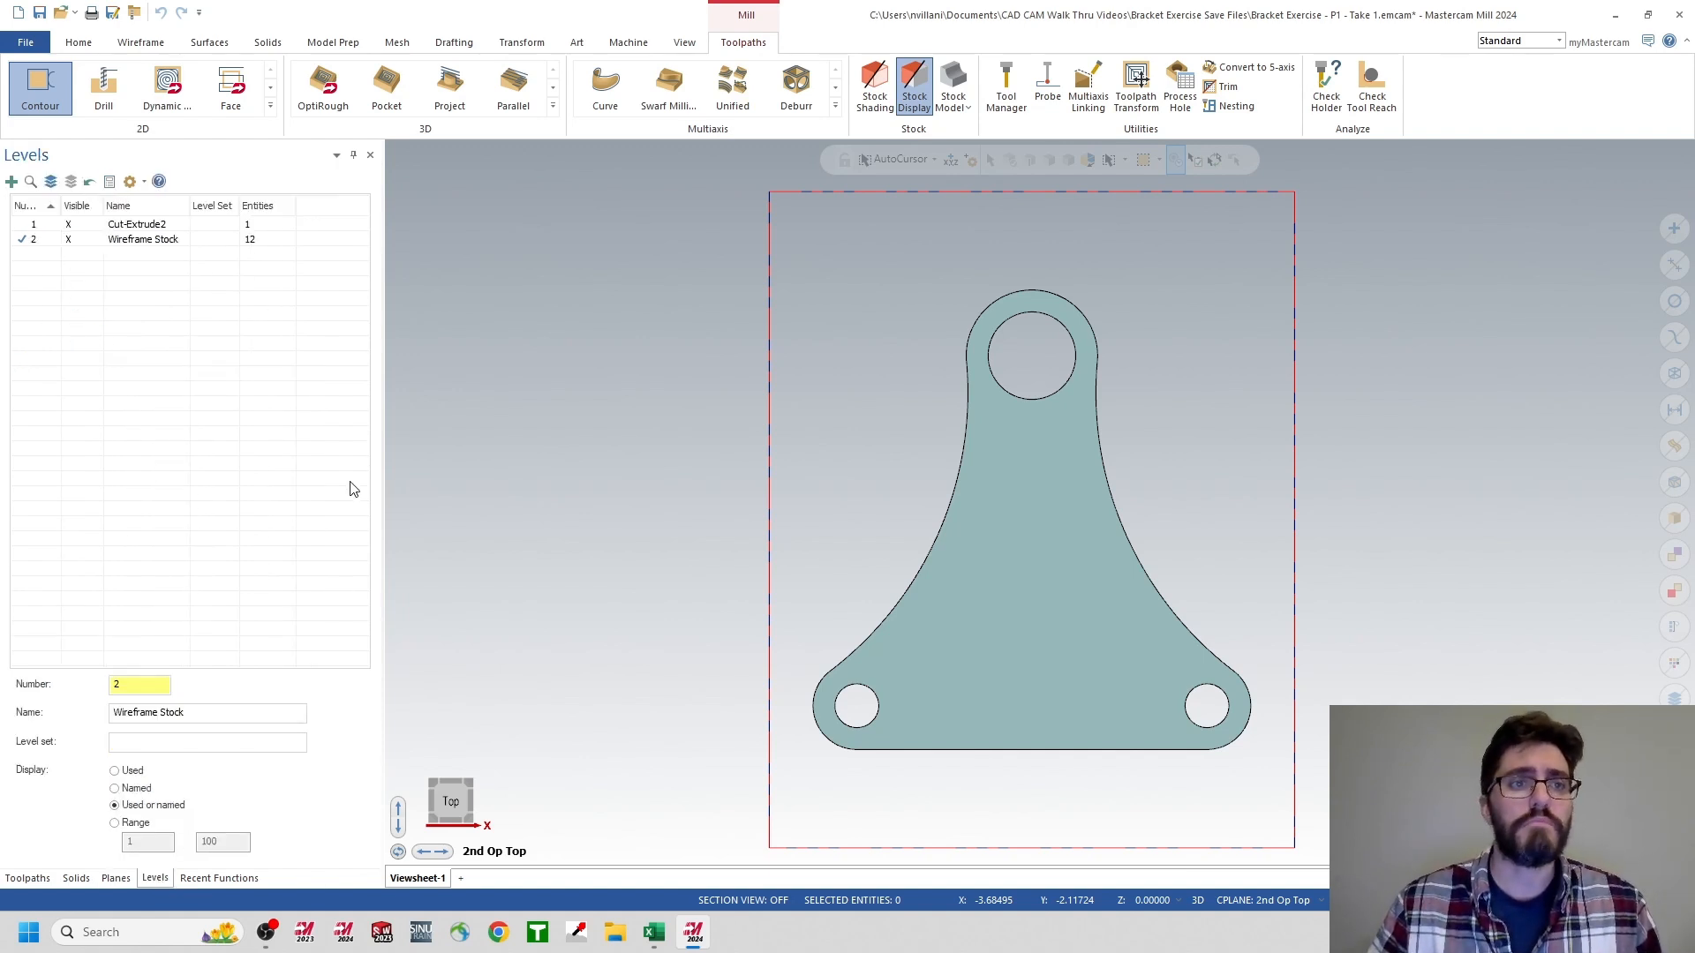
left_click(12, 183)
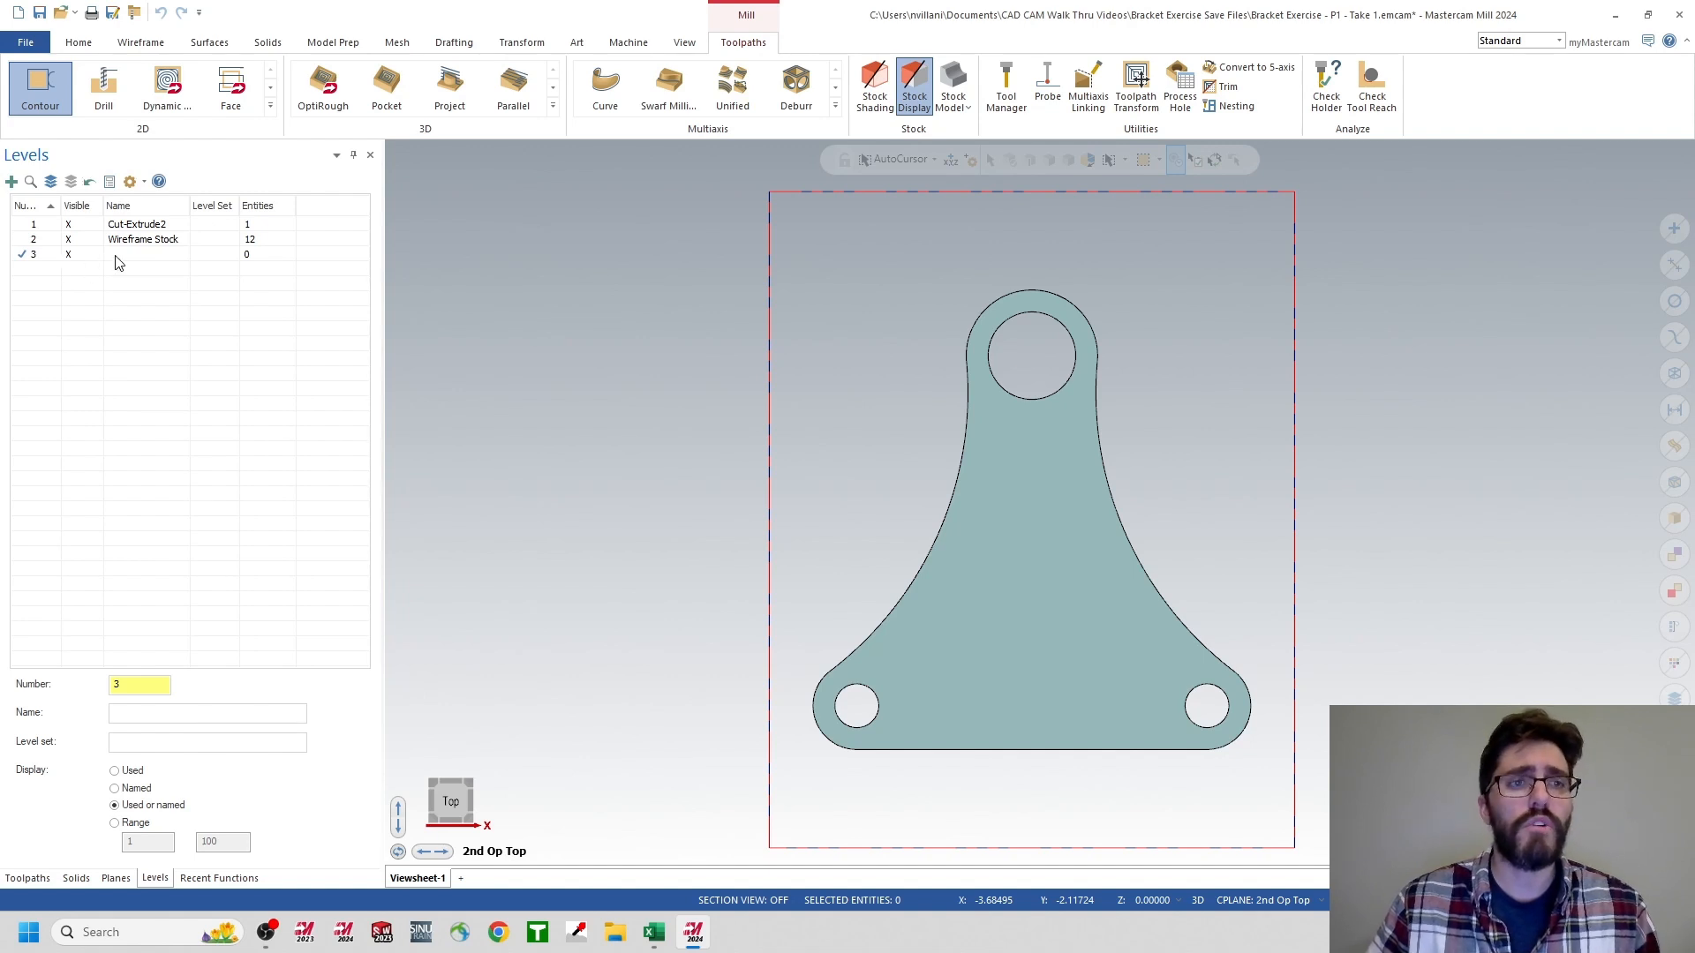
double_click(139, 255)
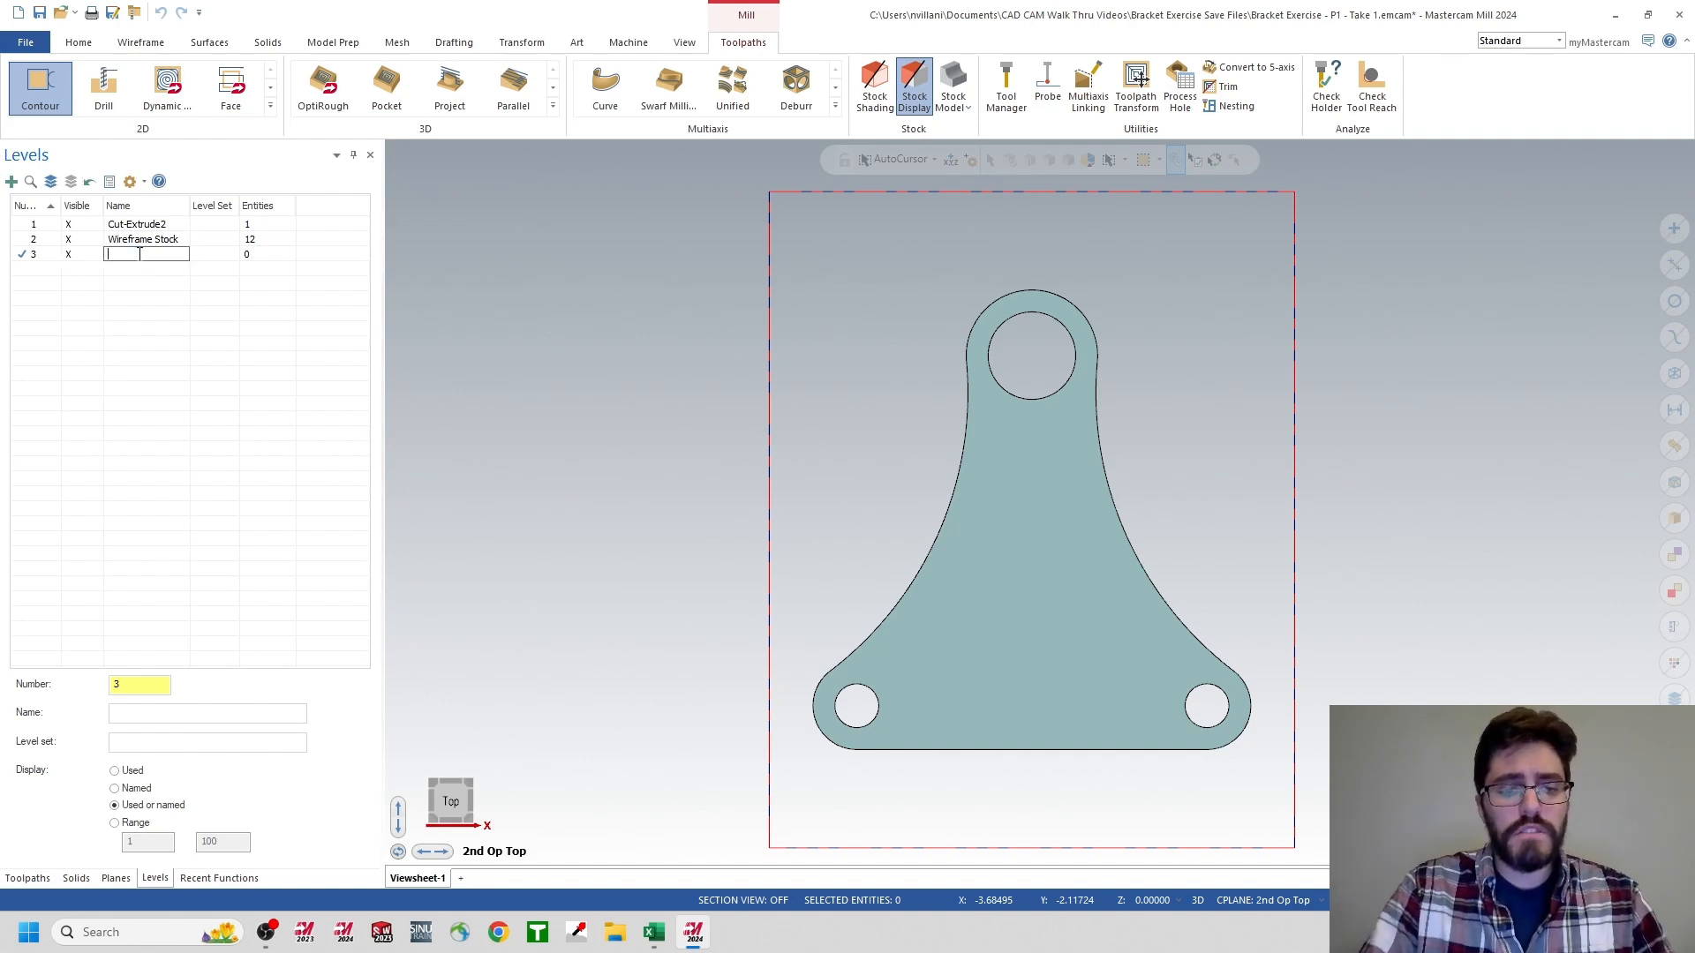
type("Workholding")
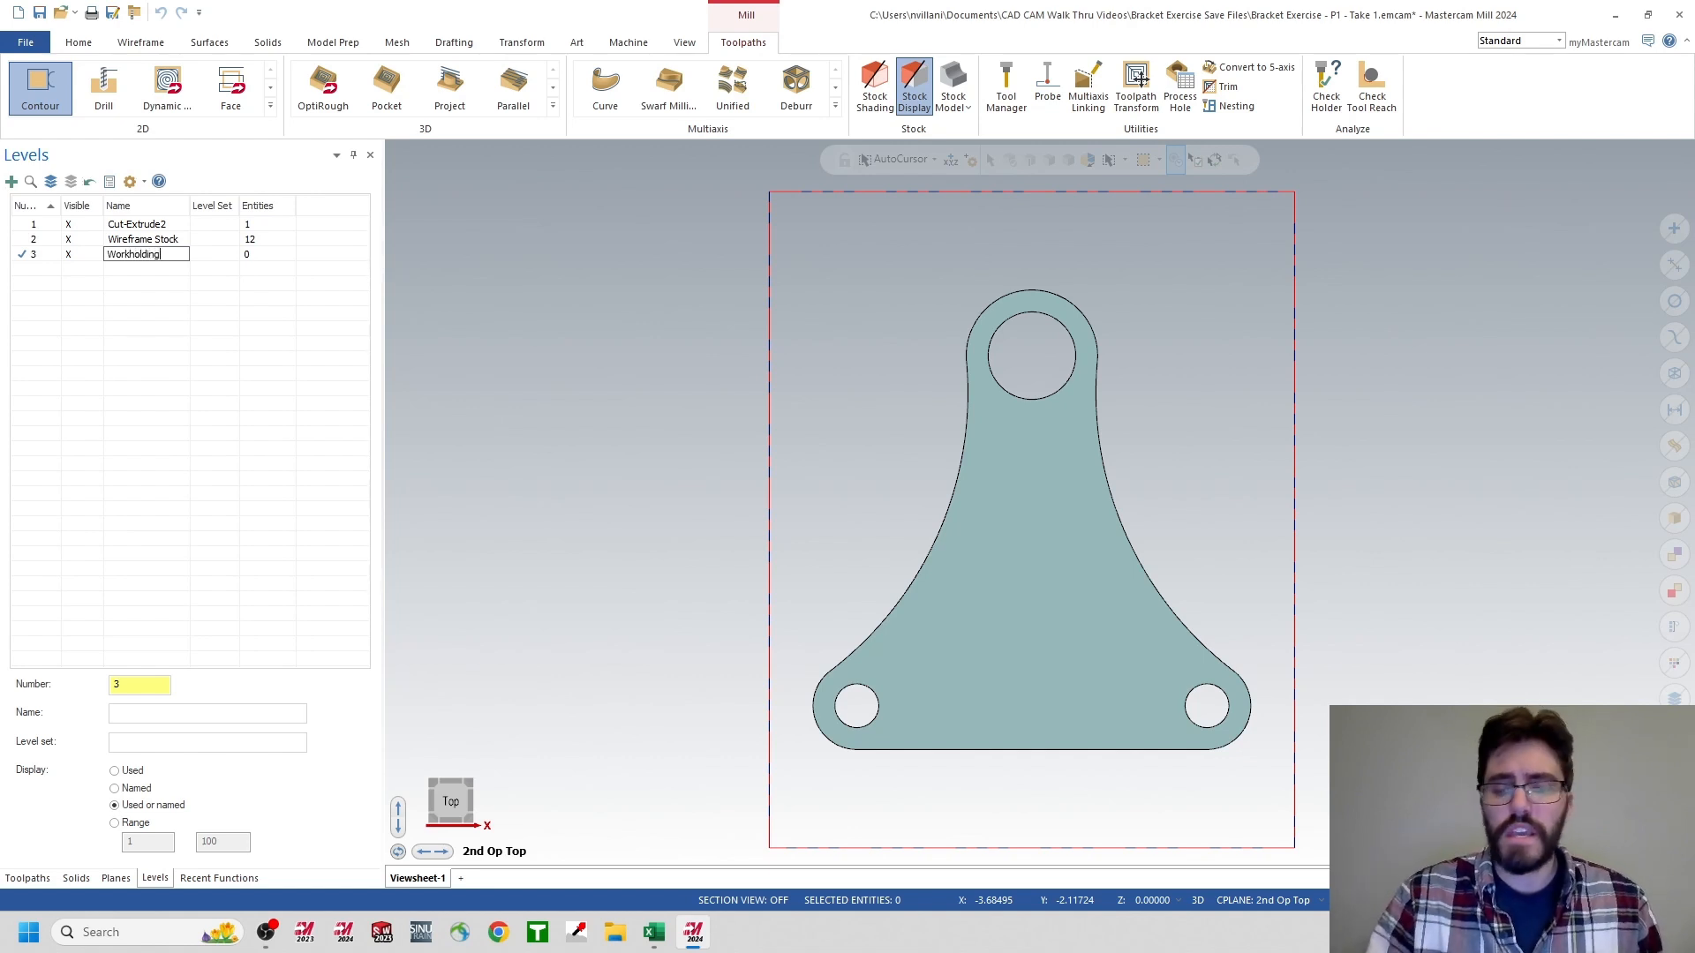
key("Return")
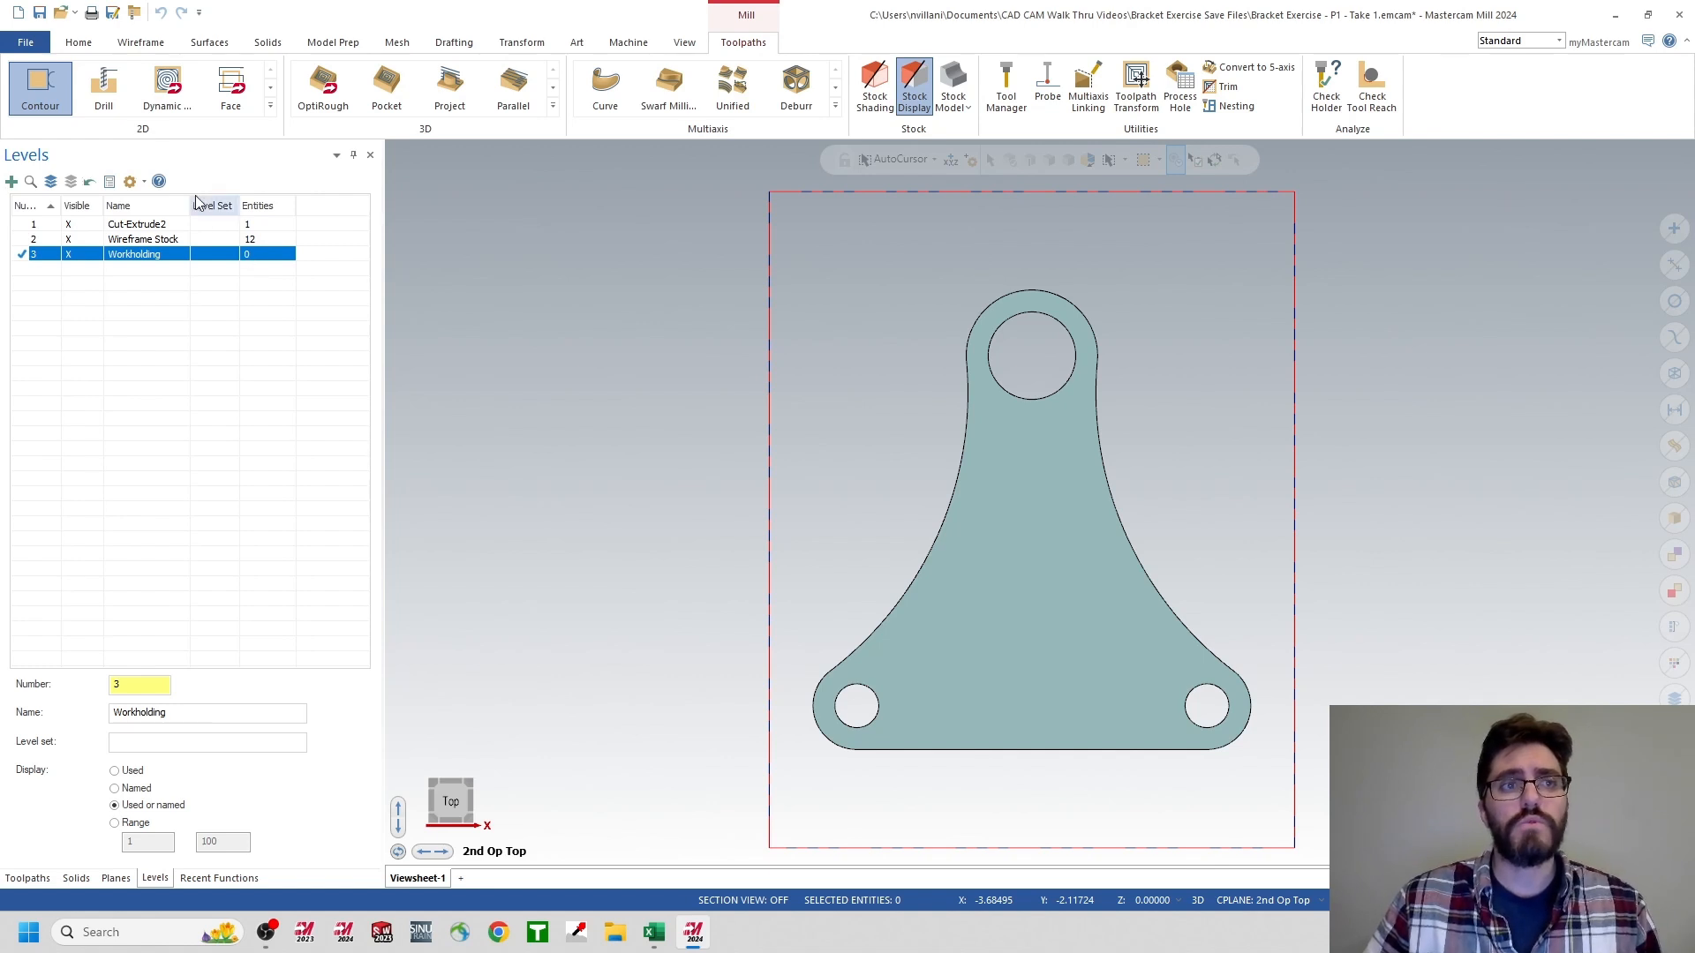
- Merge the SOLIDWORKS assembly 5-Axis Vice and Riser (Soft Jaw A - 4) from the (4) Vice and Riser with Soft Jaws folder
left_click(24, 45)
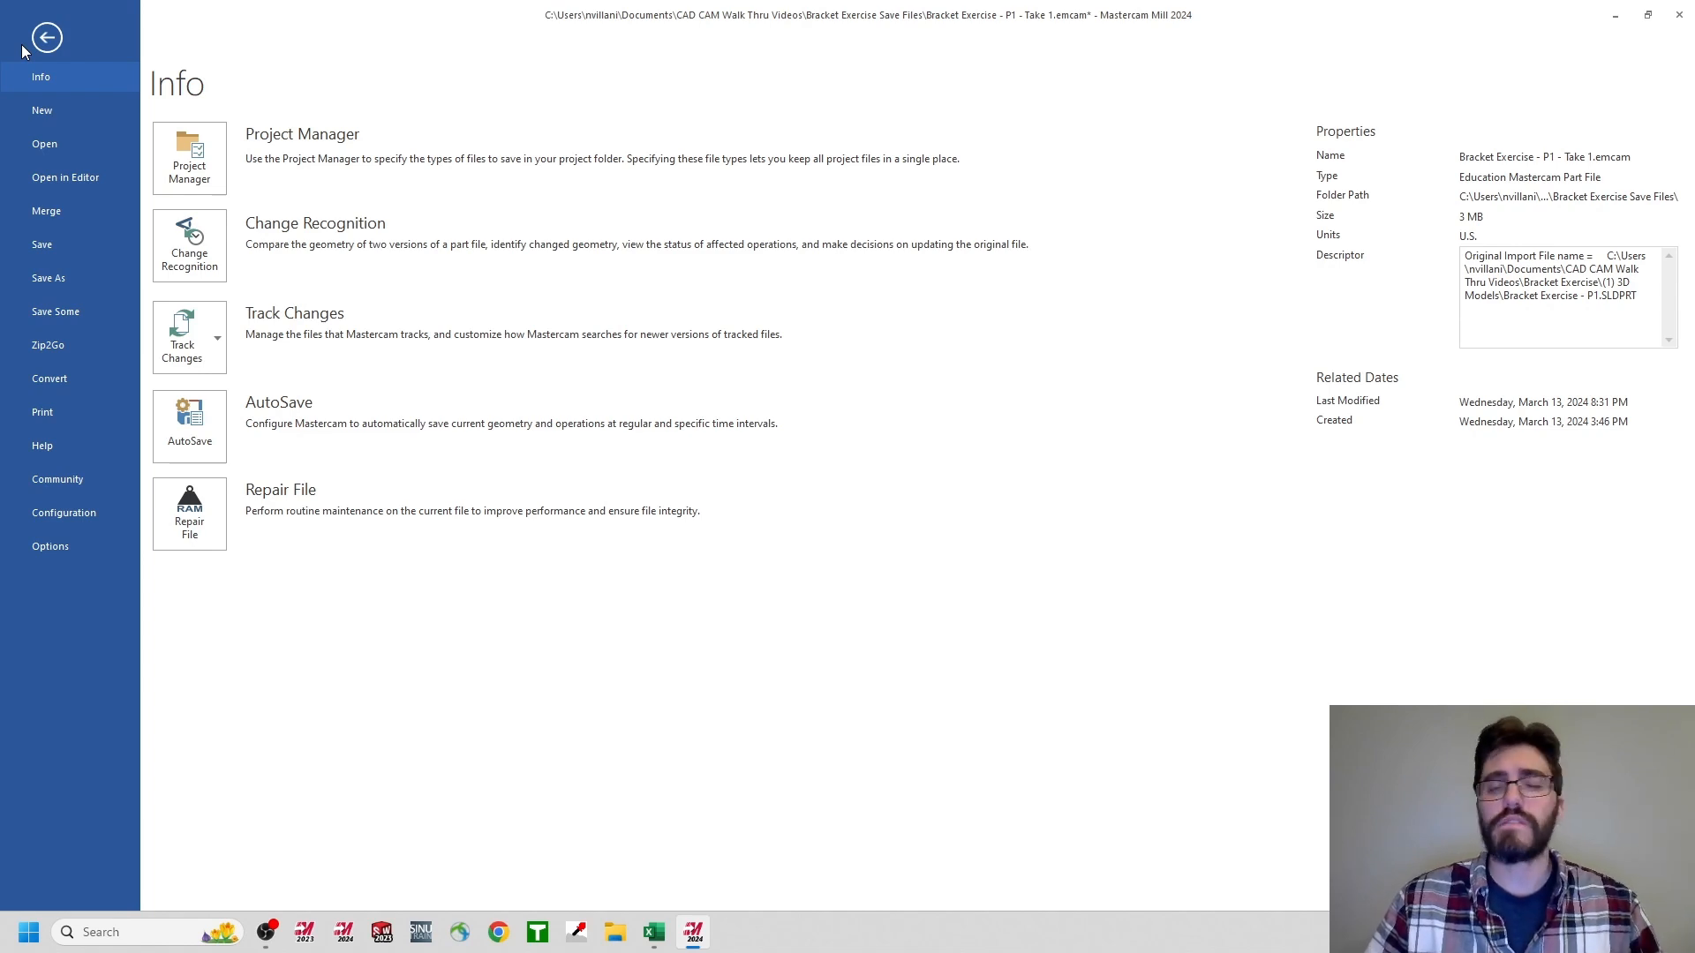
left_click(57, 216)
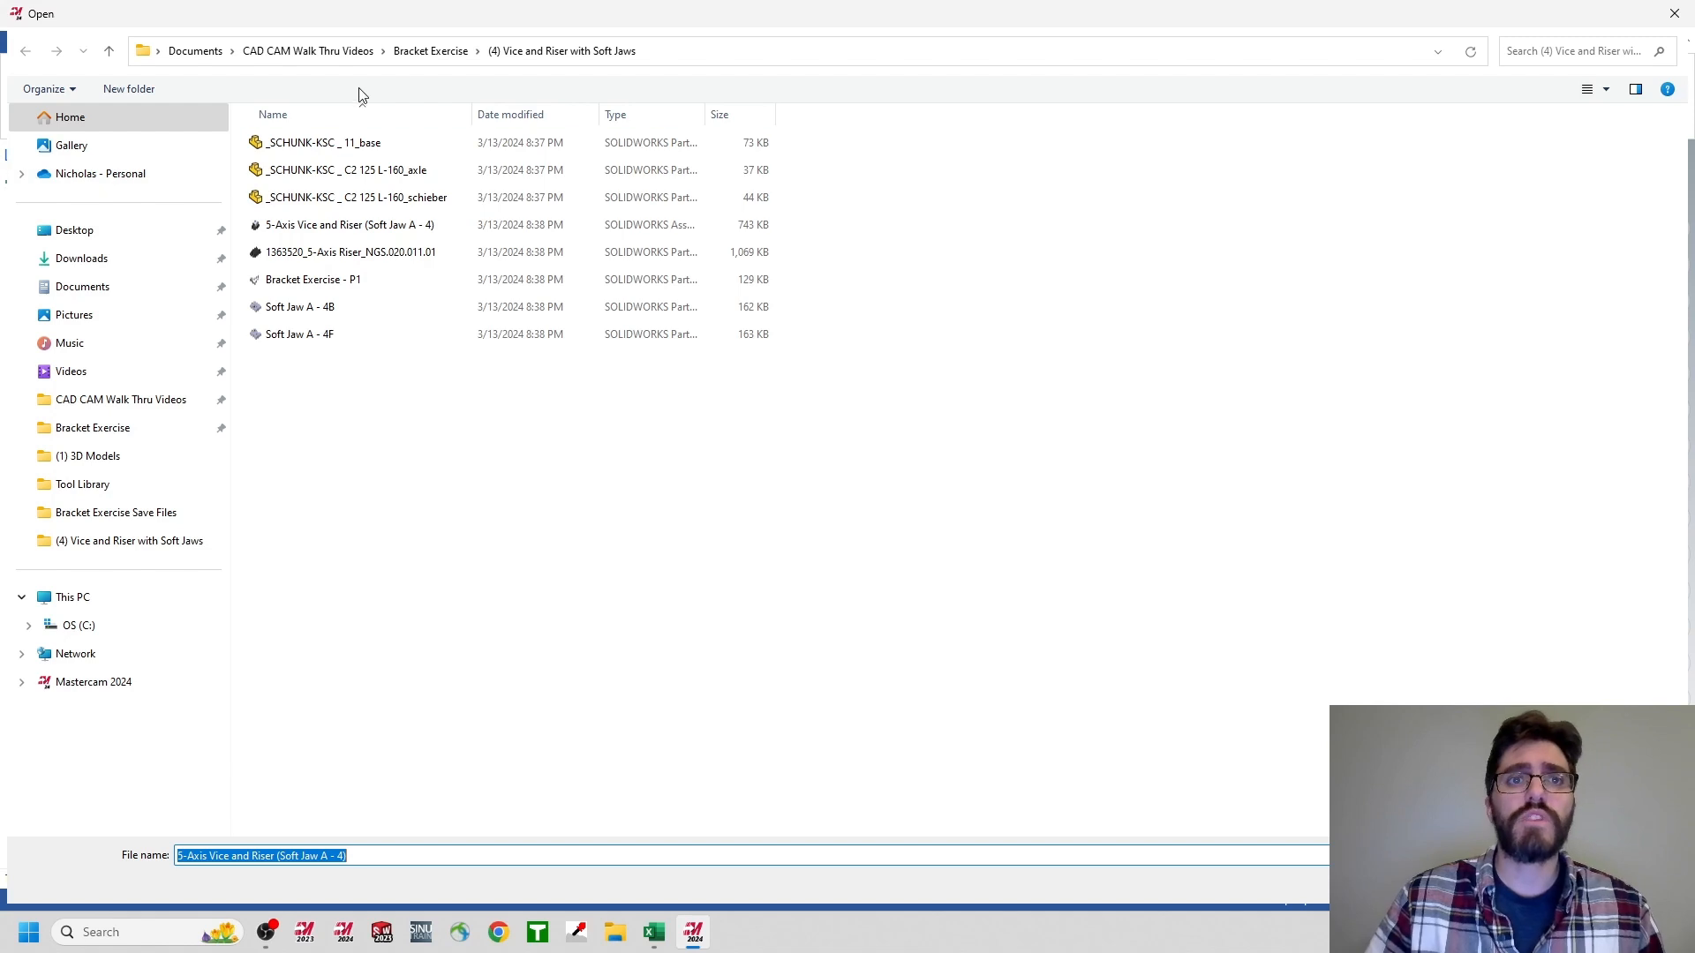
left_click(430, 55)
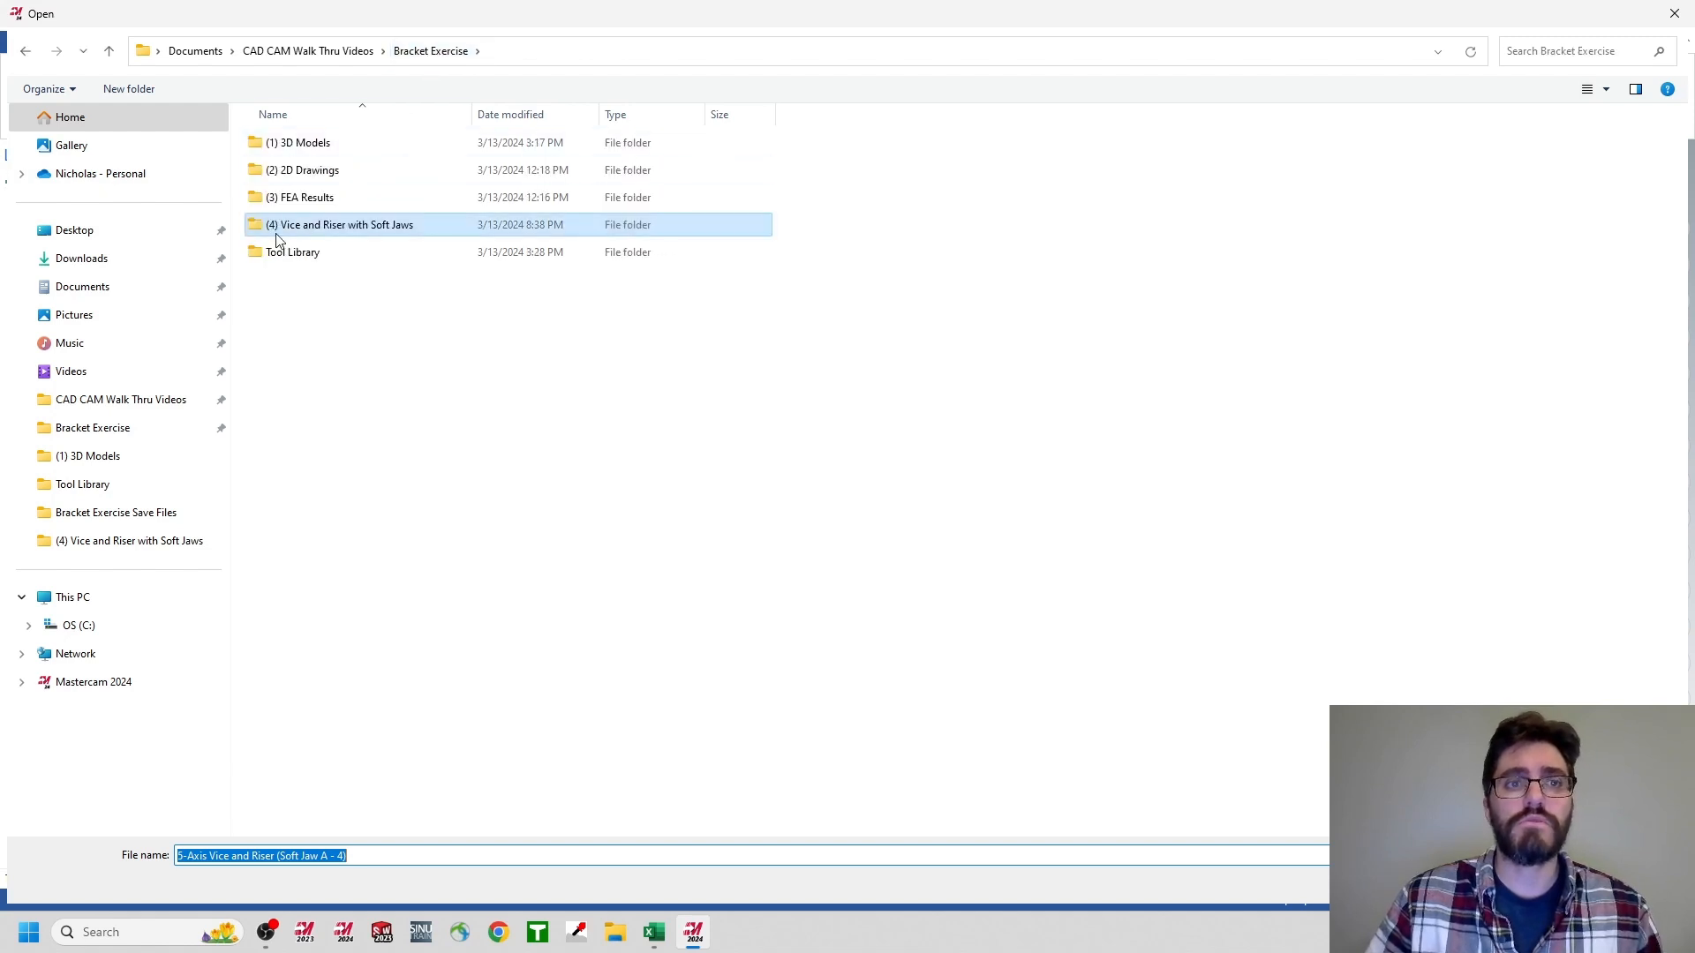
left_click(352, 235)
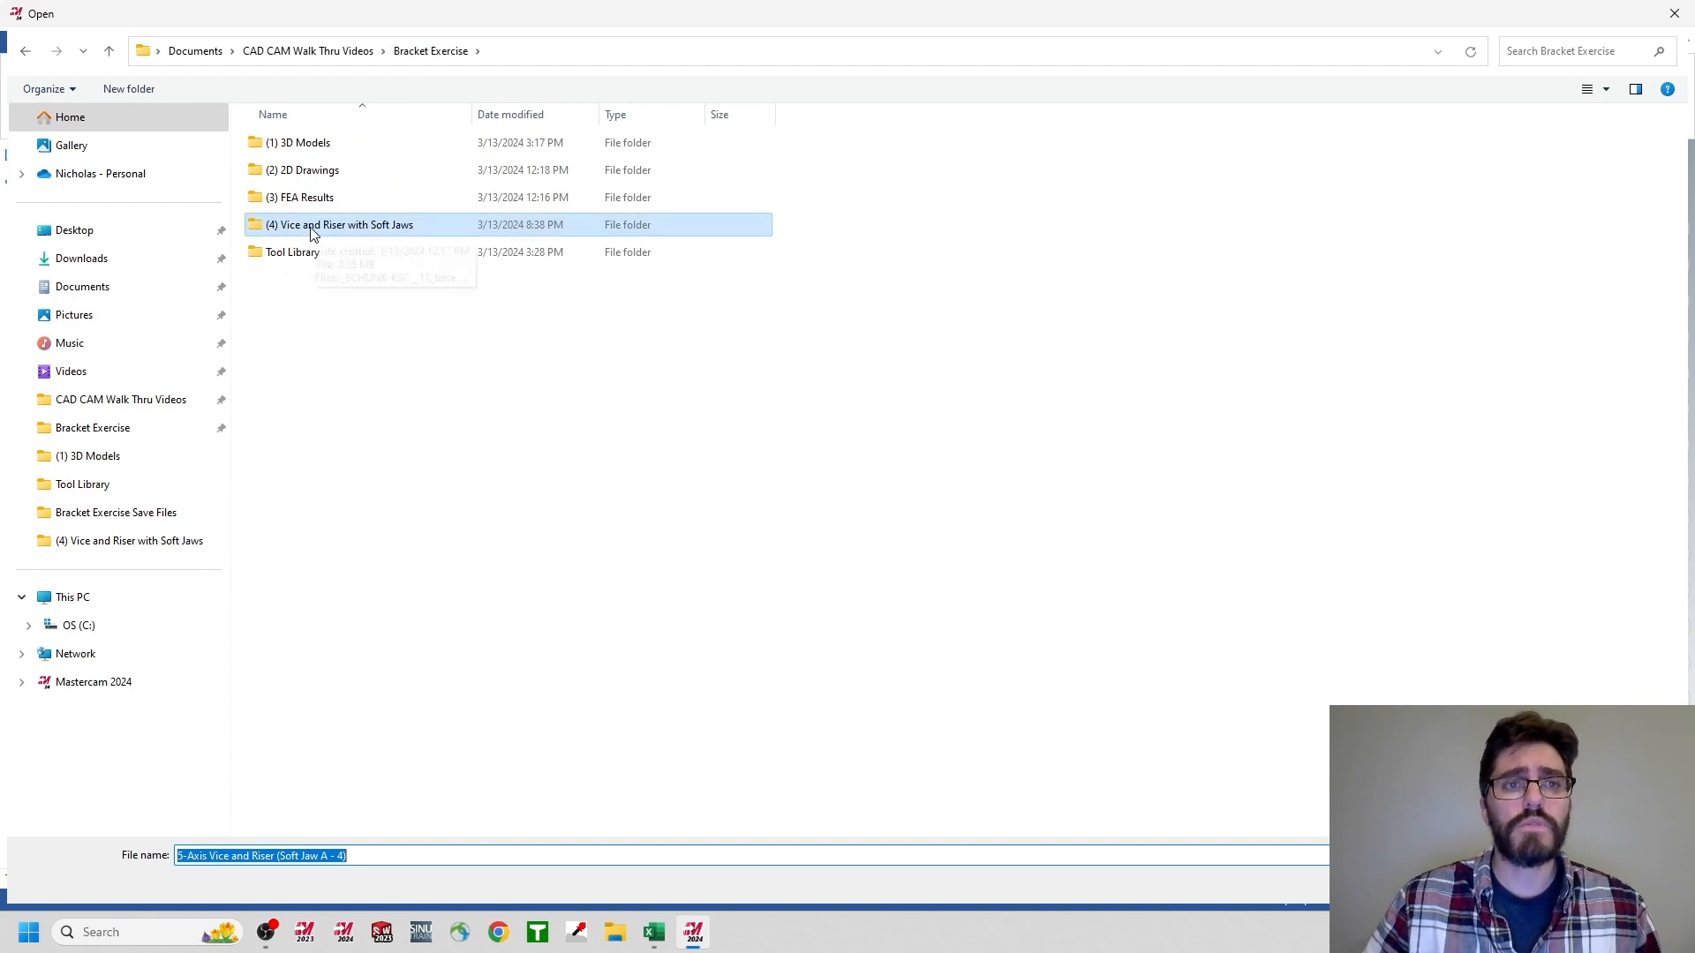
double_click(310, 228)
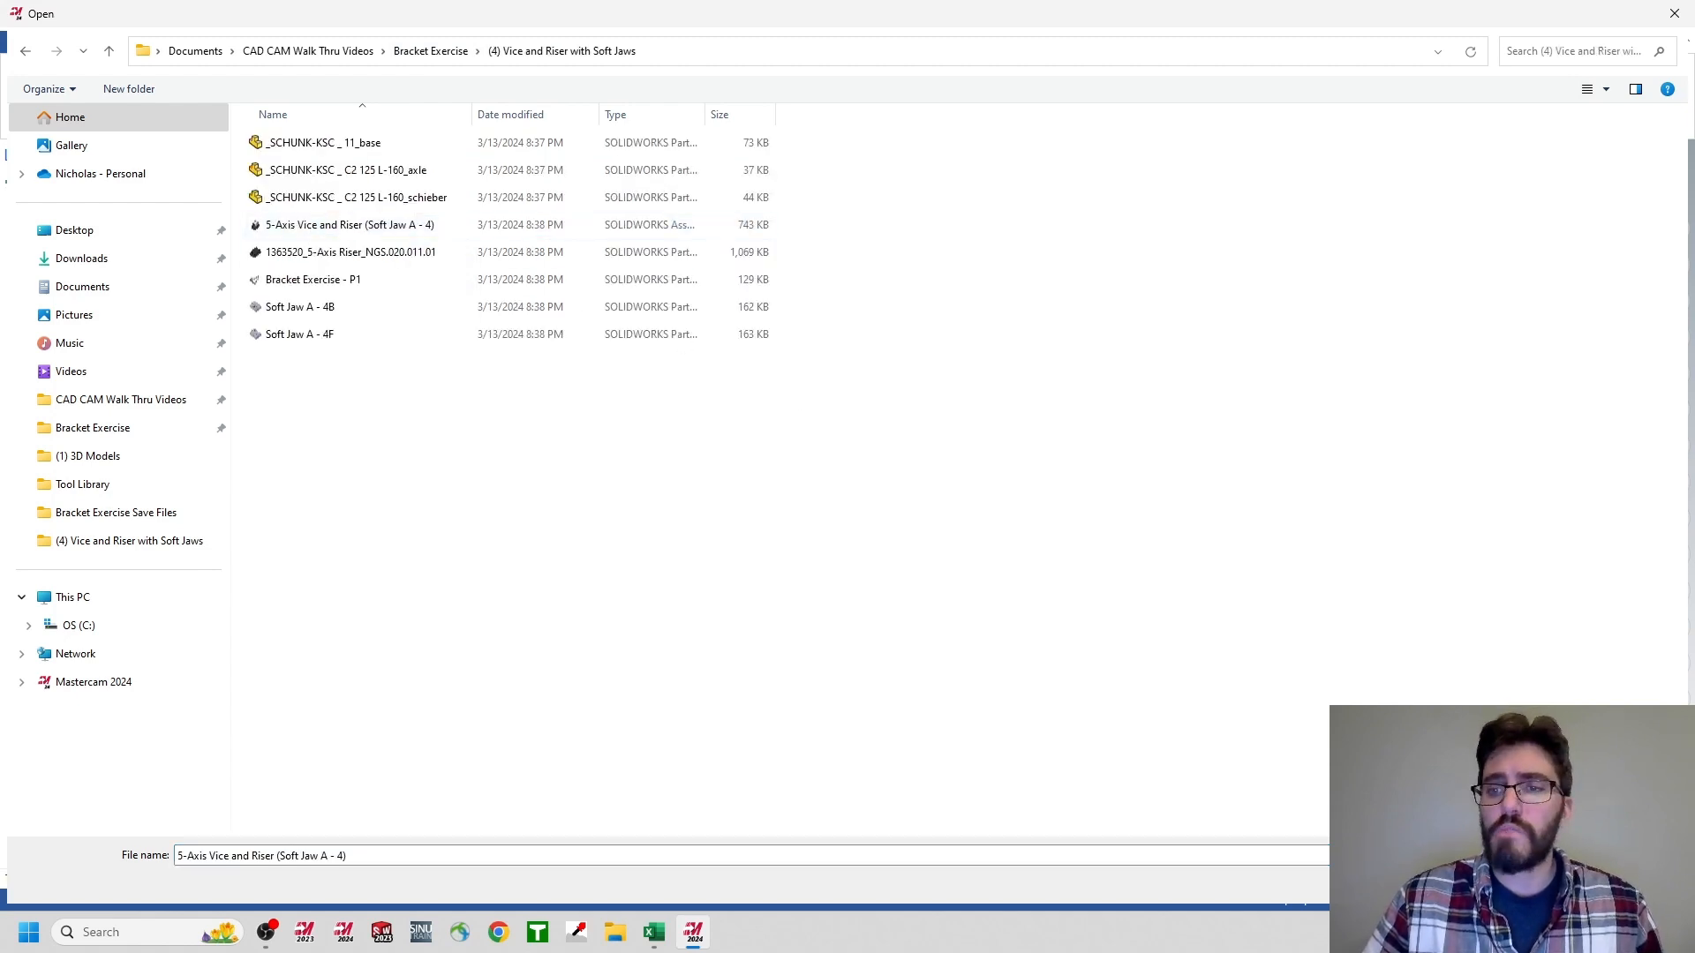
left_click(1594, 855)
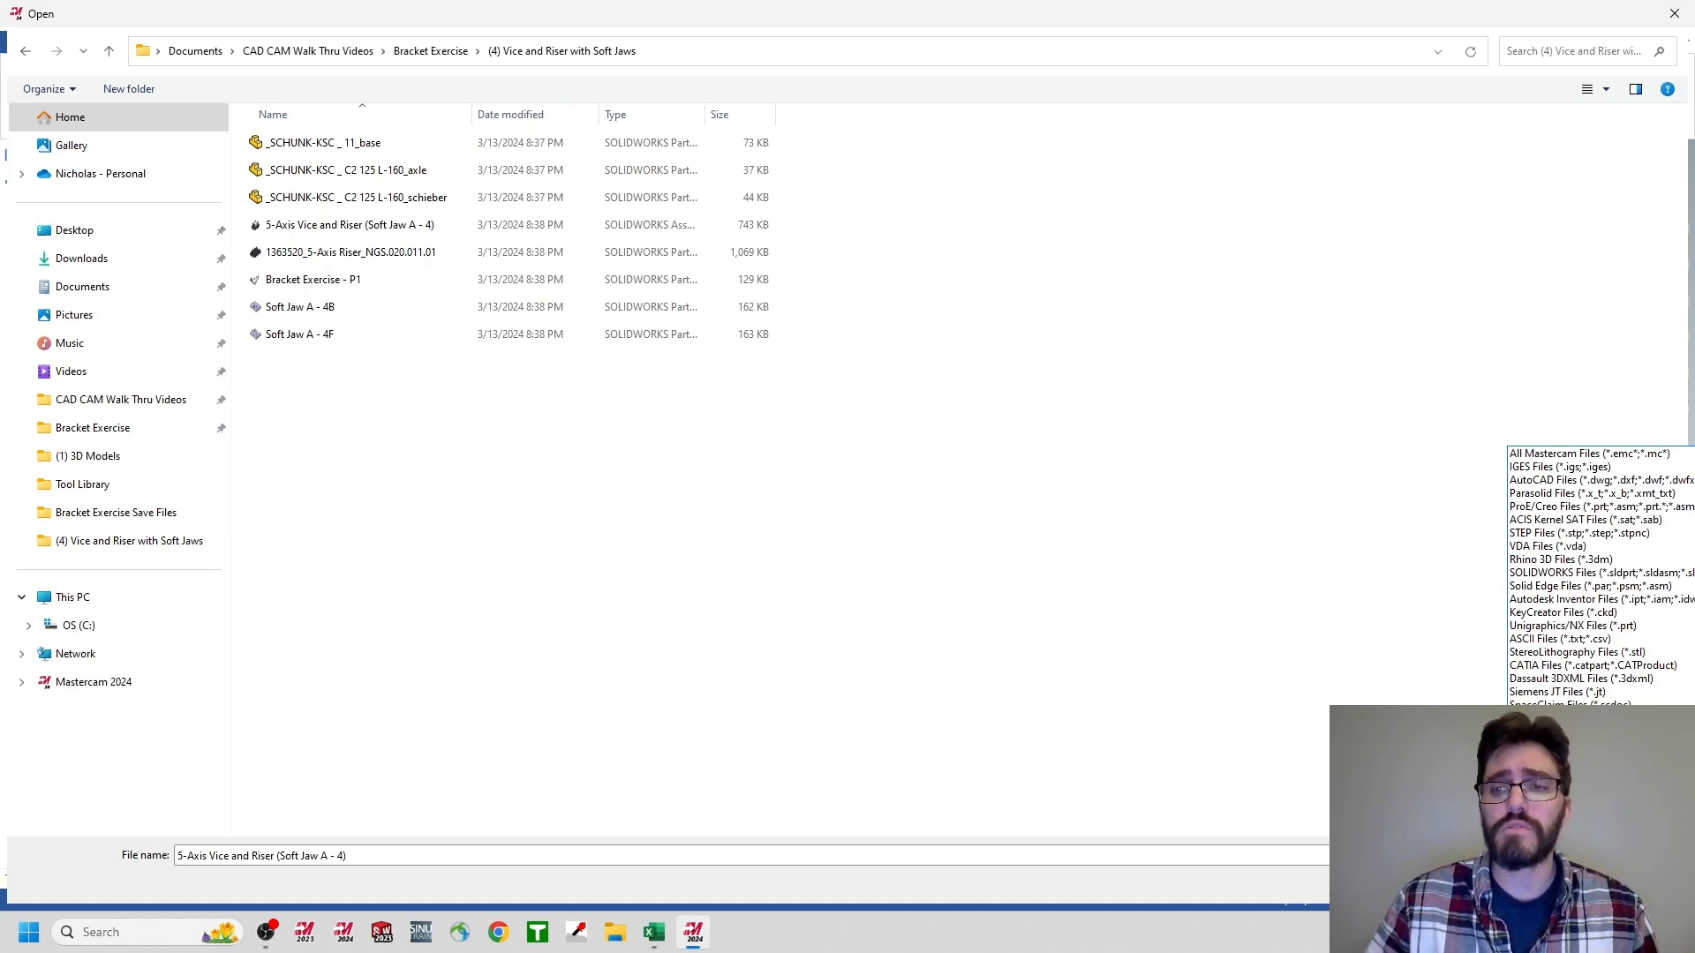
left_click(1594, 855)
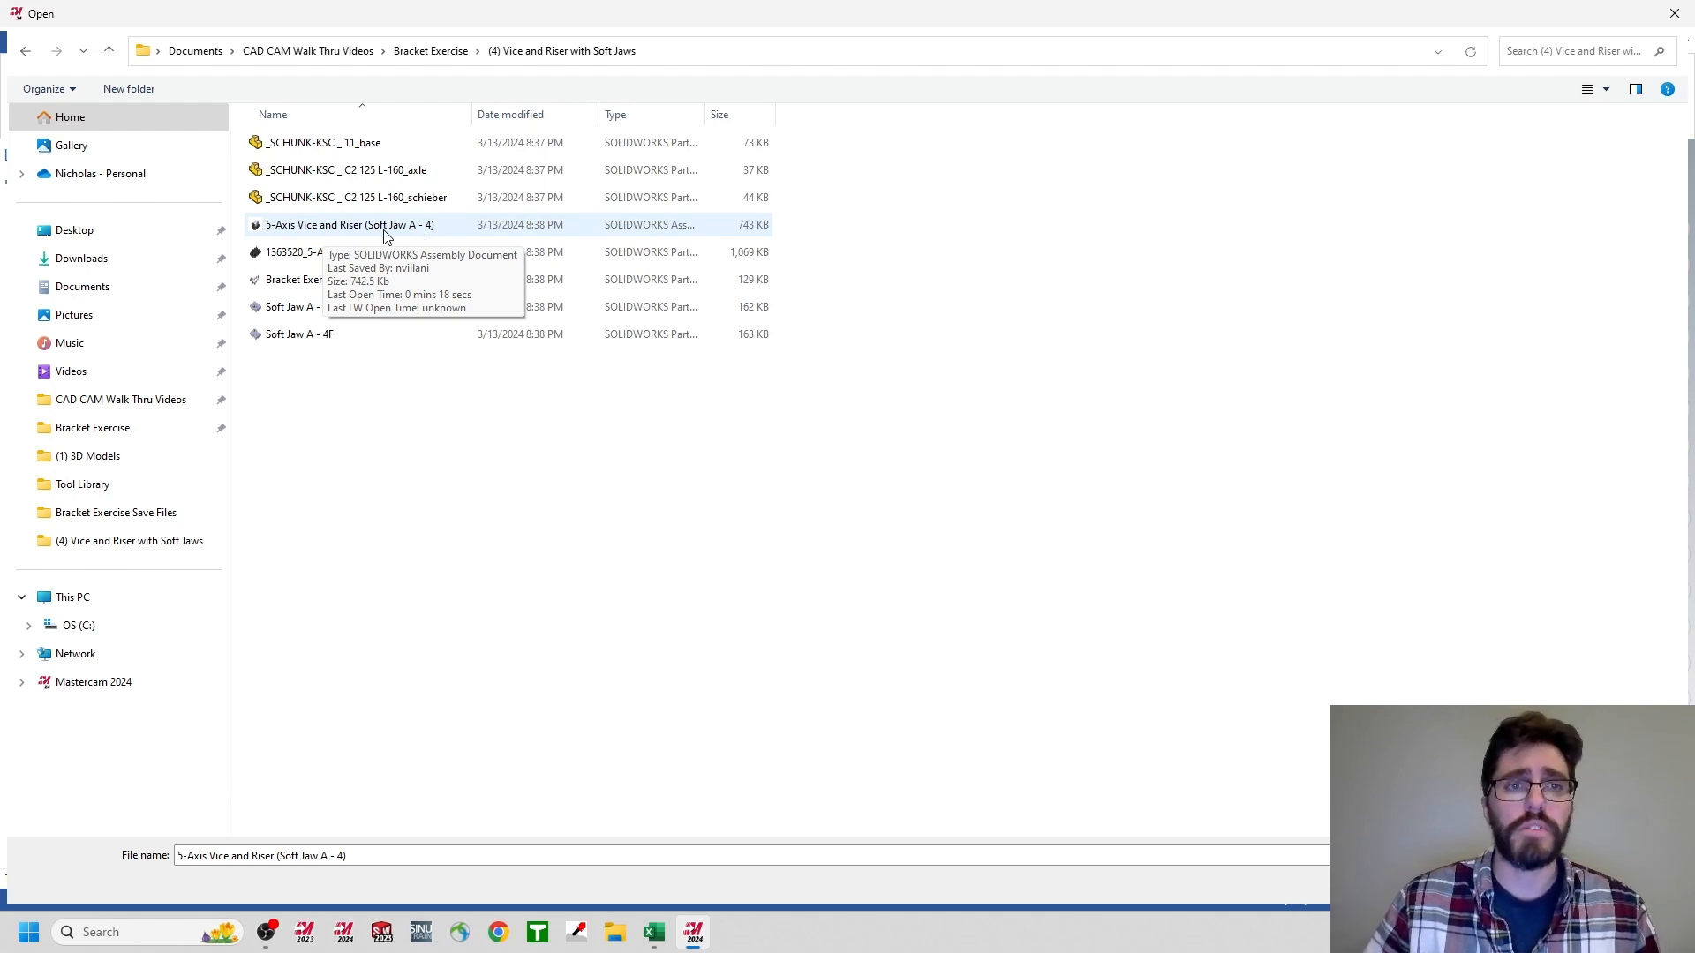
left_click(331, 227)
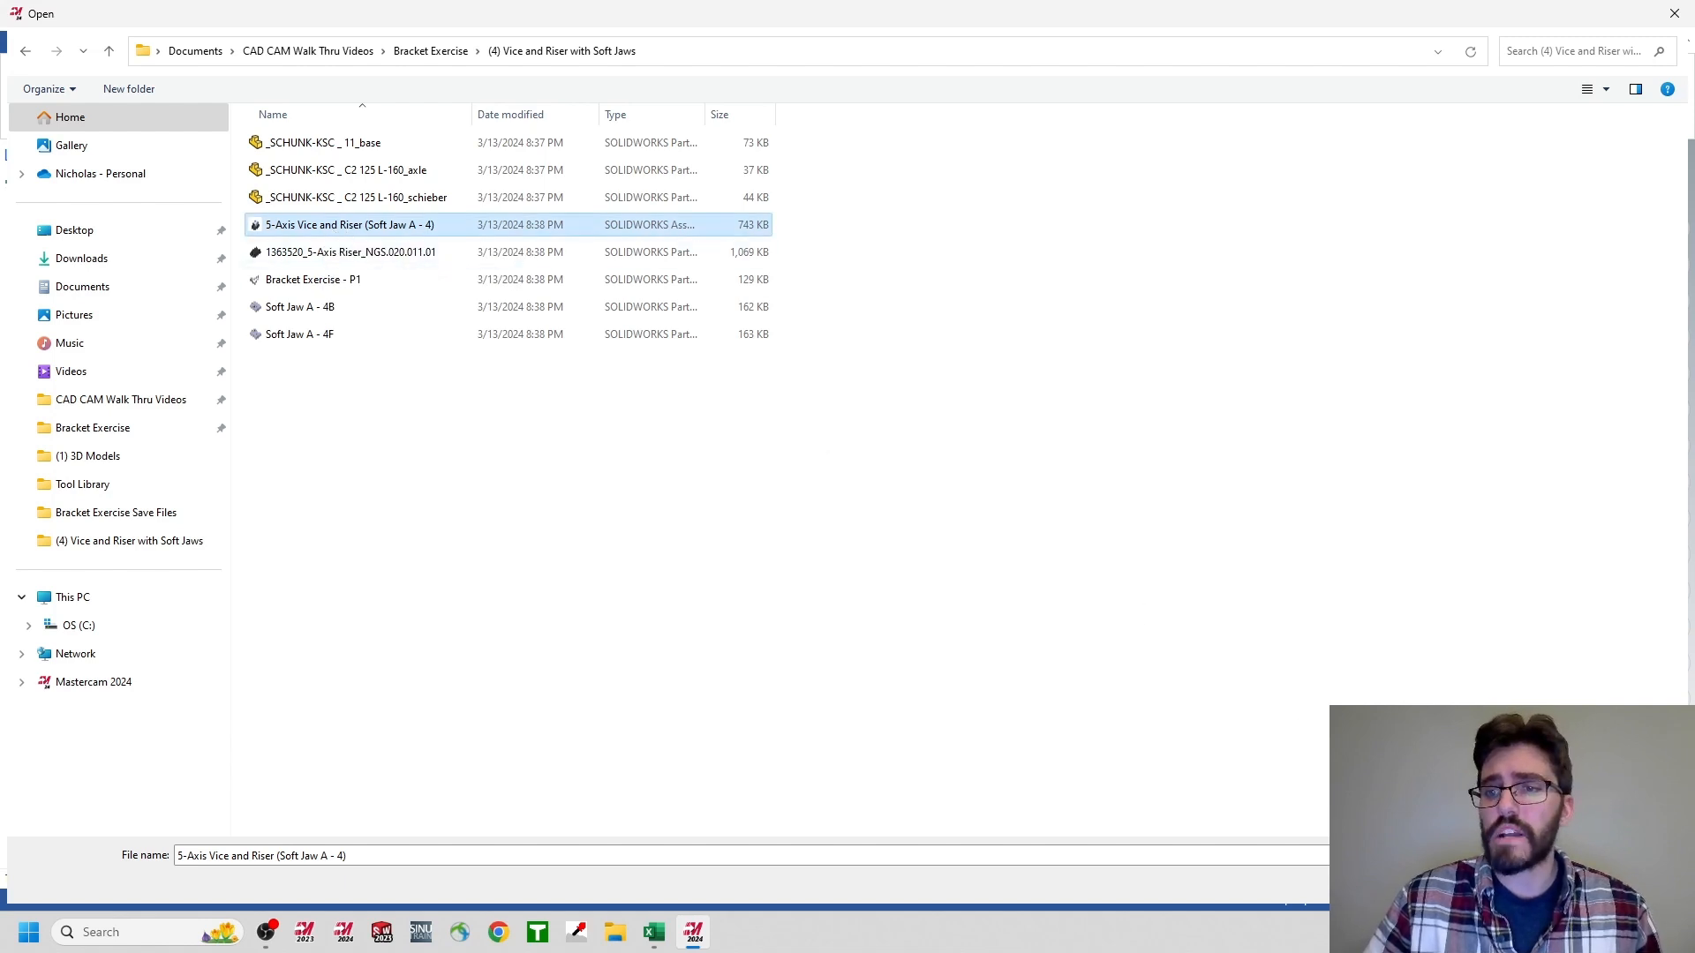
key("Return")
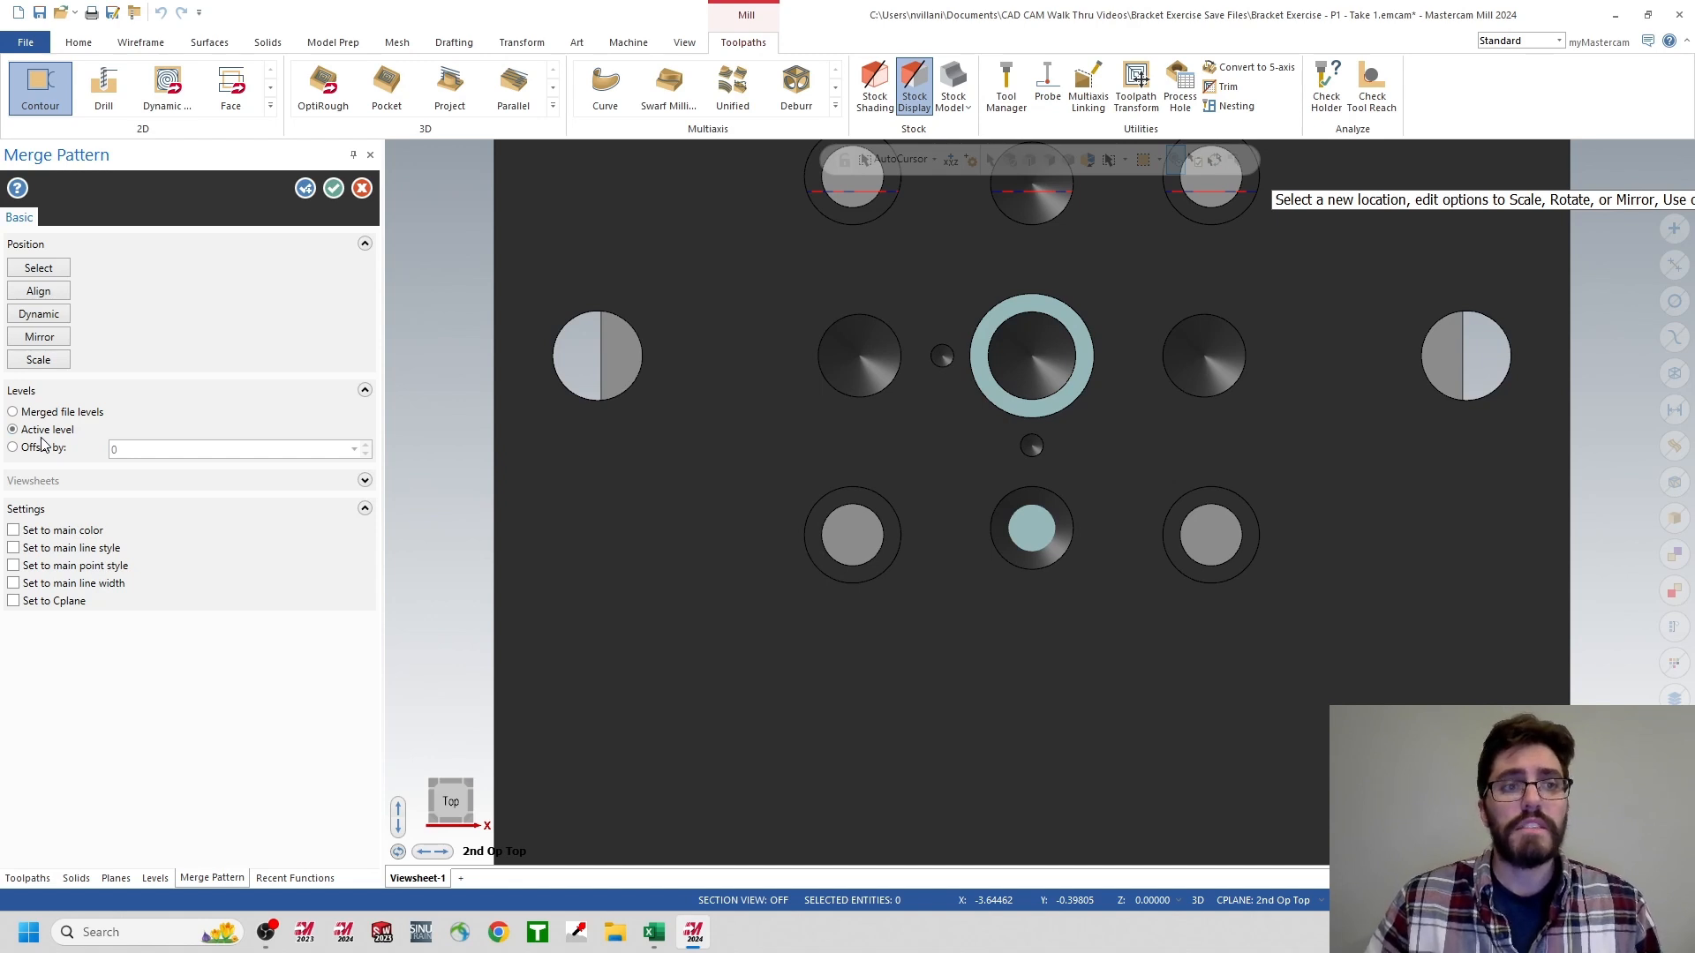
- Start a Dynamic move of the merged vice and riser with the gnomon origin at the centre of the base's large central hole
scroll(495, 428, "down", 2)
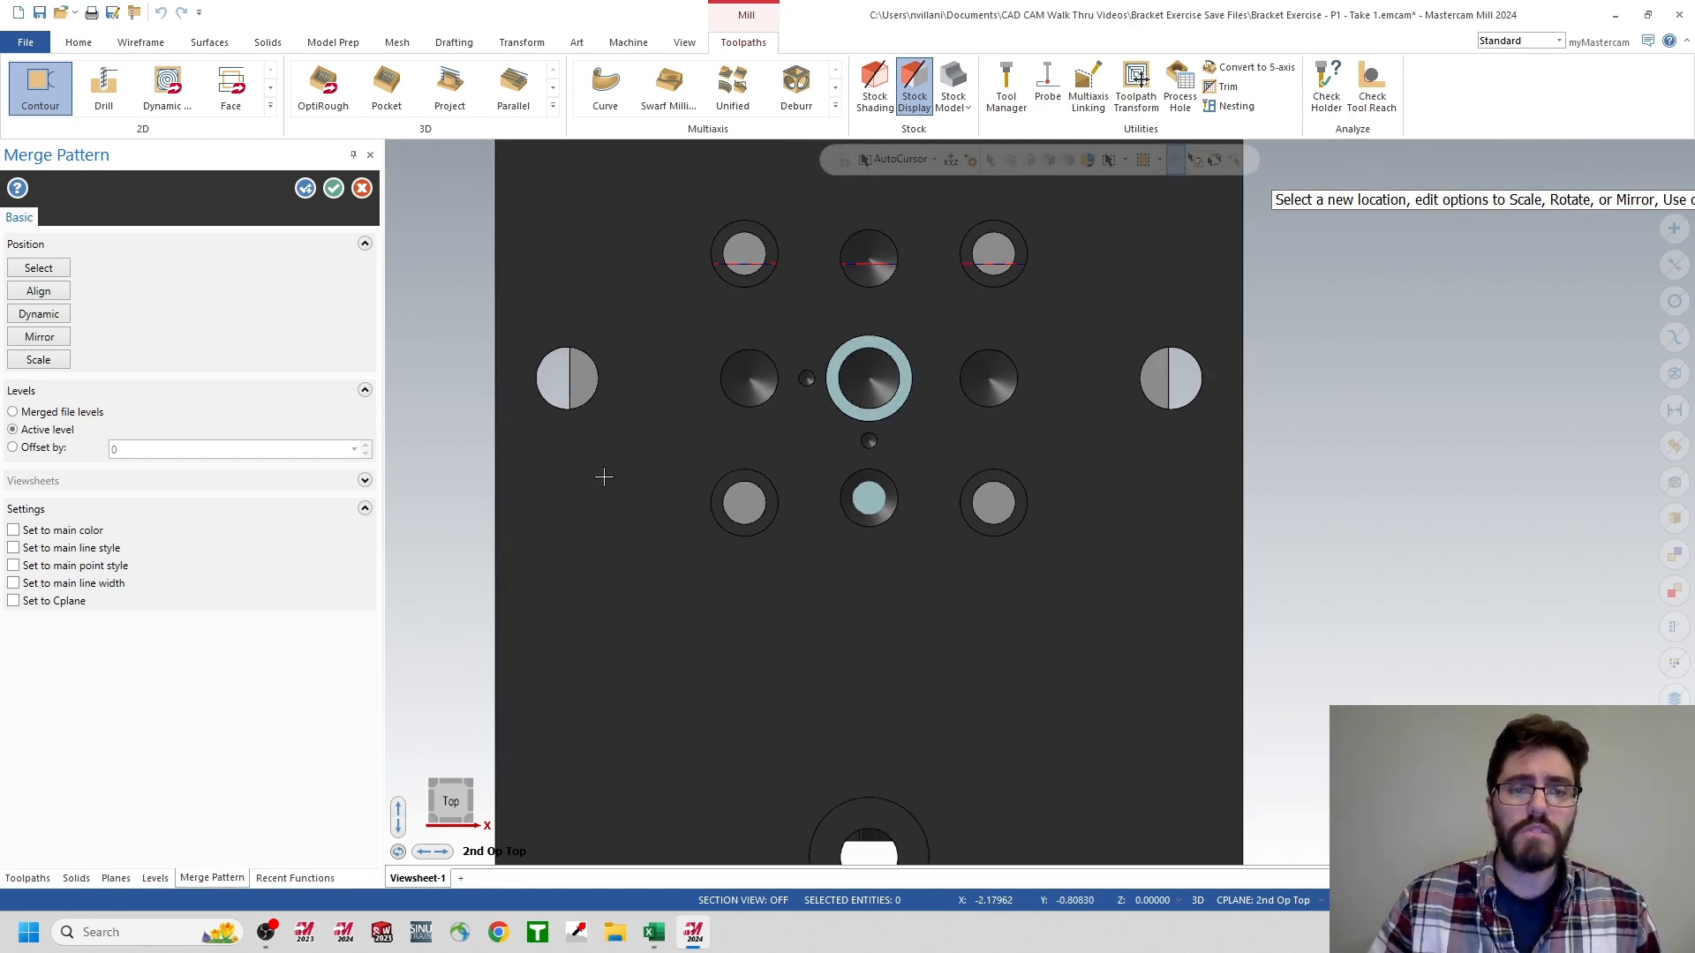
middle_click_drag(672, 486, 735, 397)
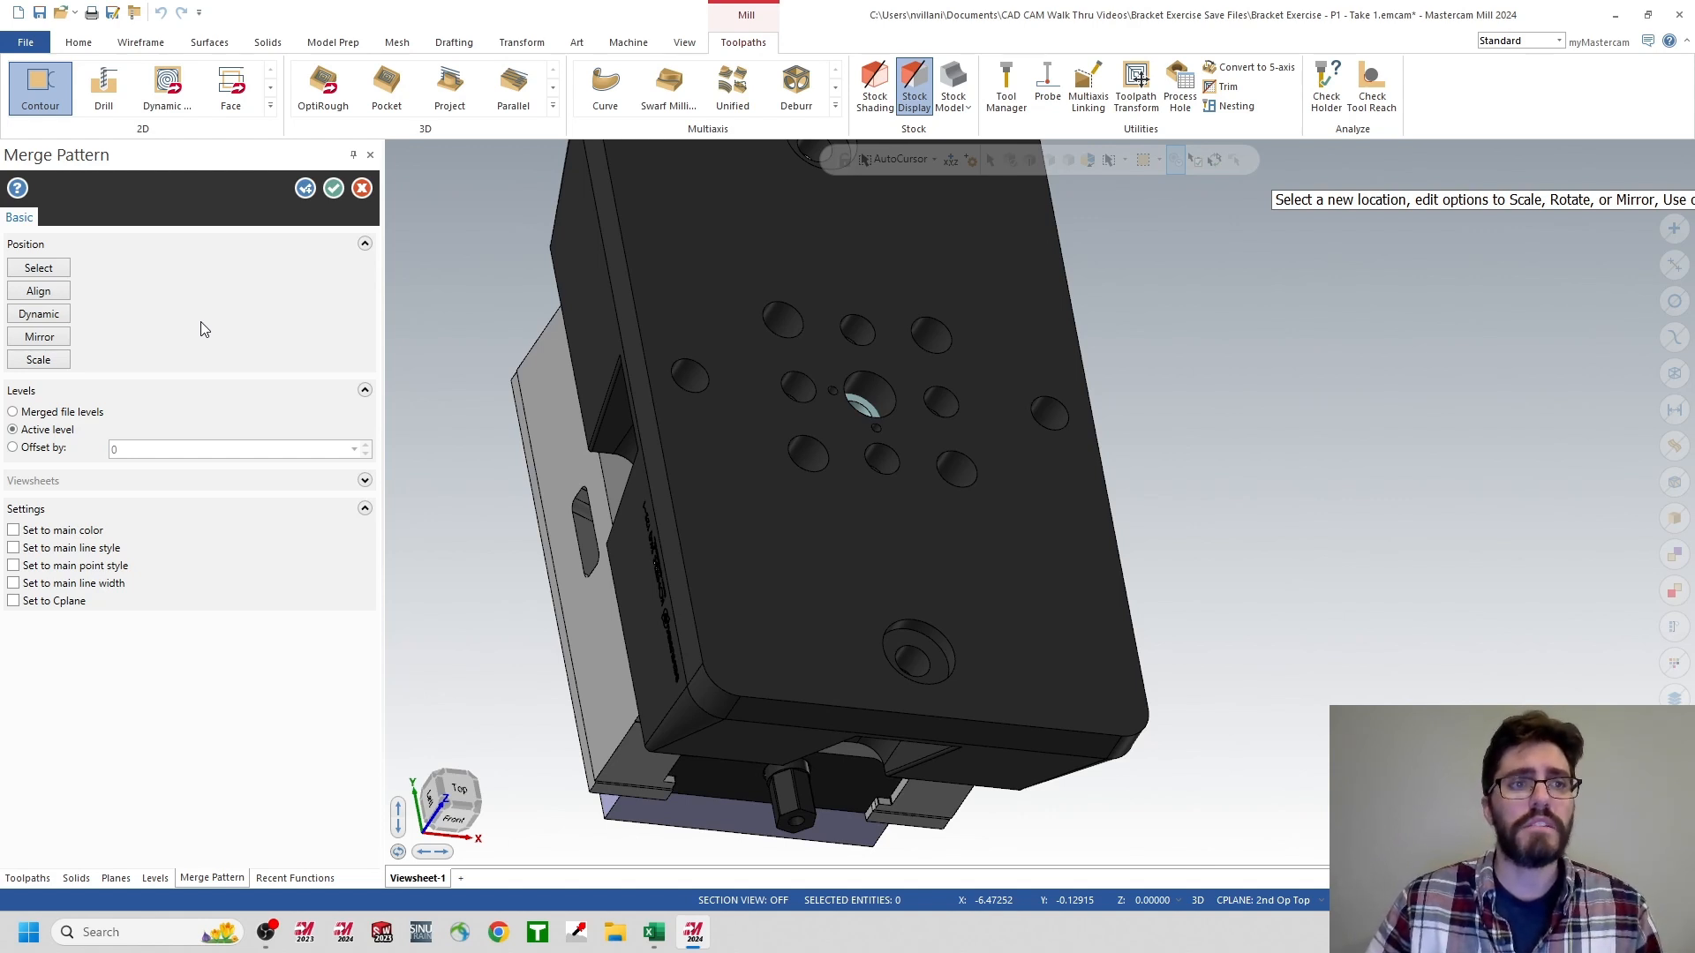
left_click(51, 317)
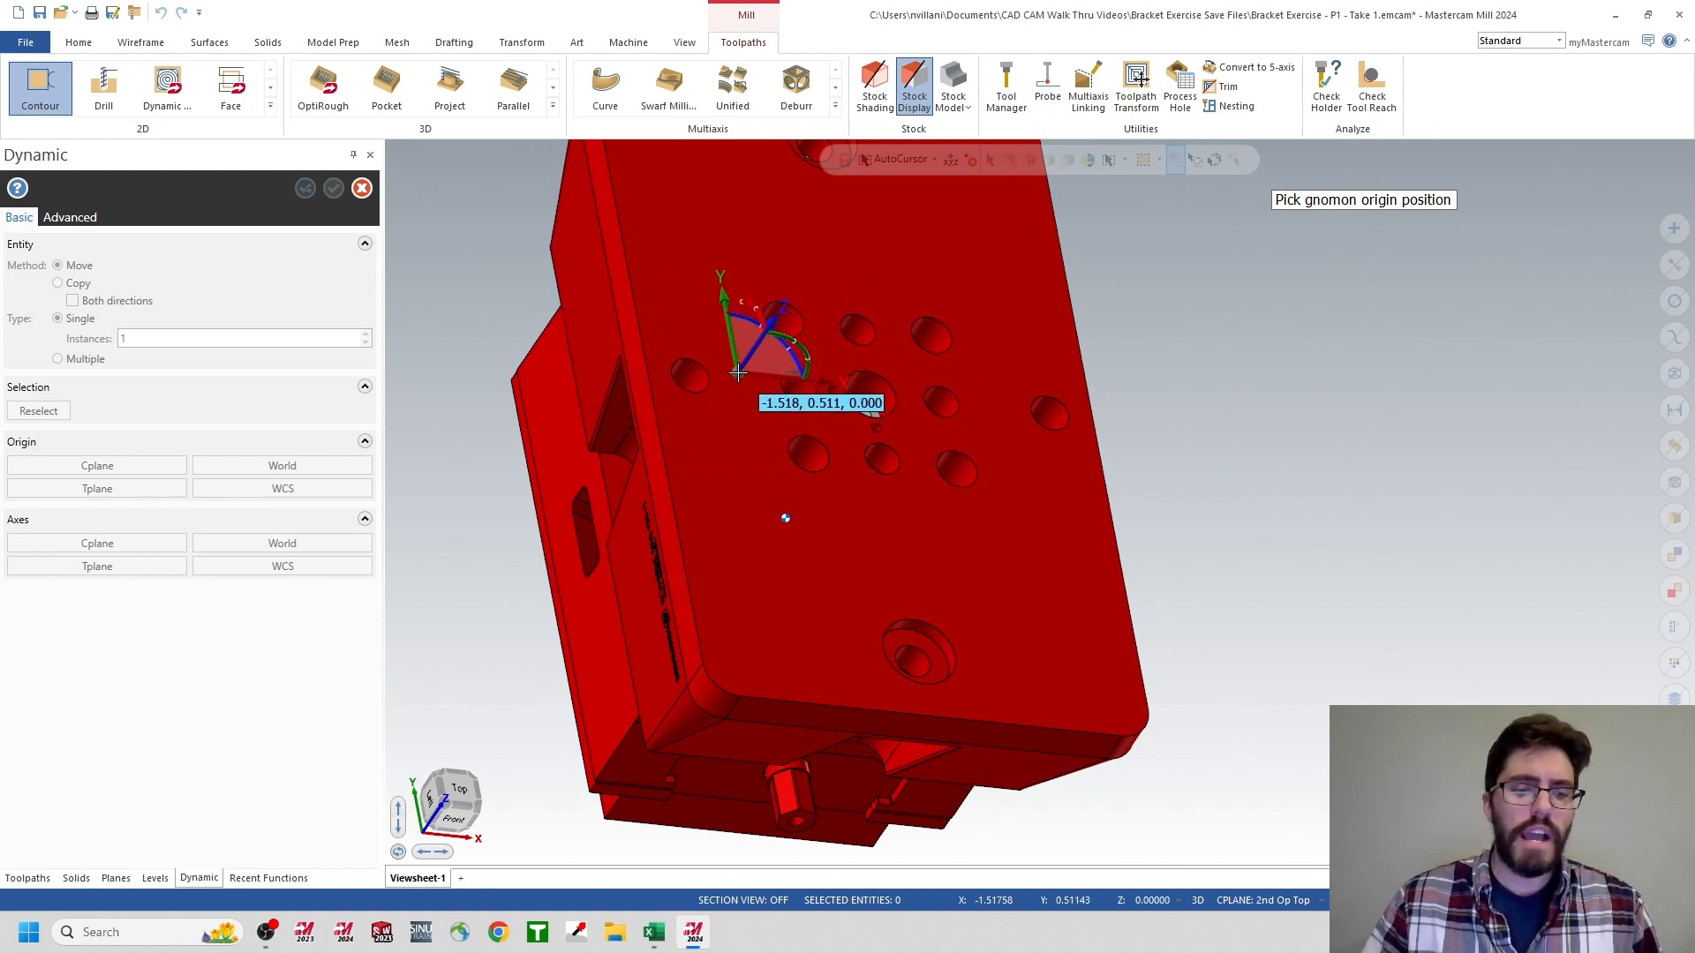
middle_click_drag(768, 399, 757, 446, "ctrl")
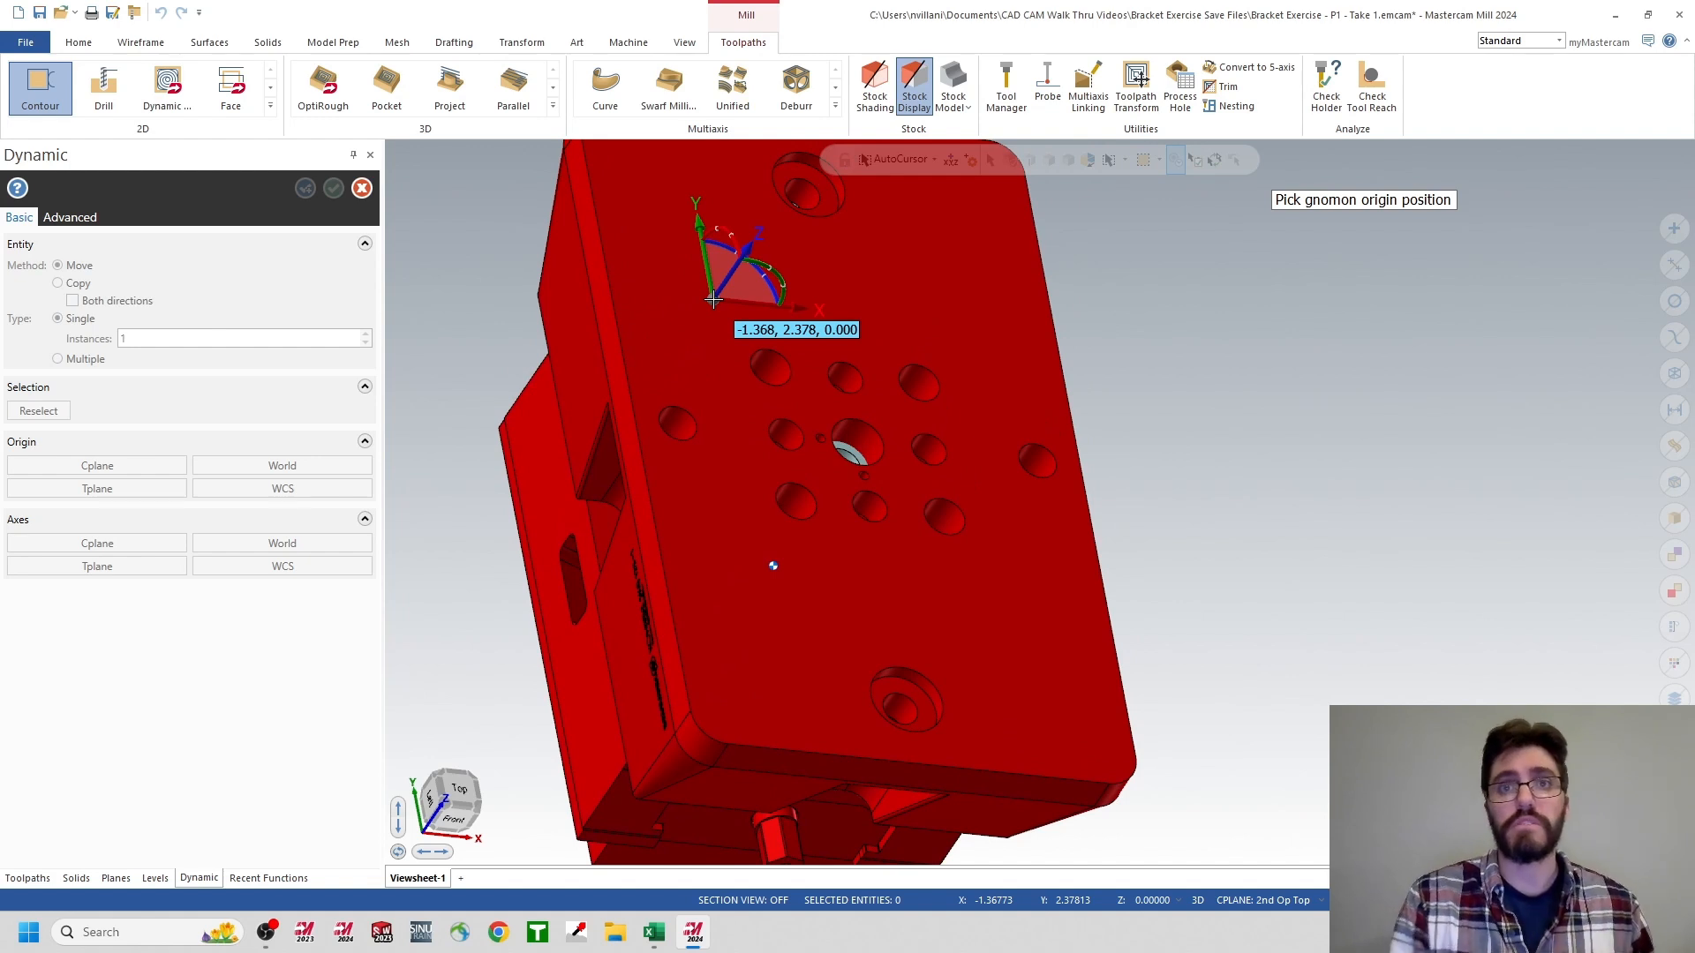
left_click(841, 425)
scroll(879, 462, "down", 3)
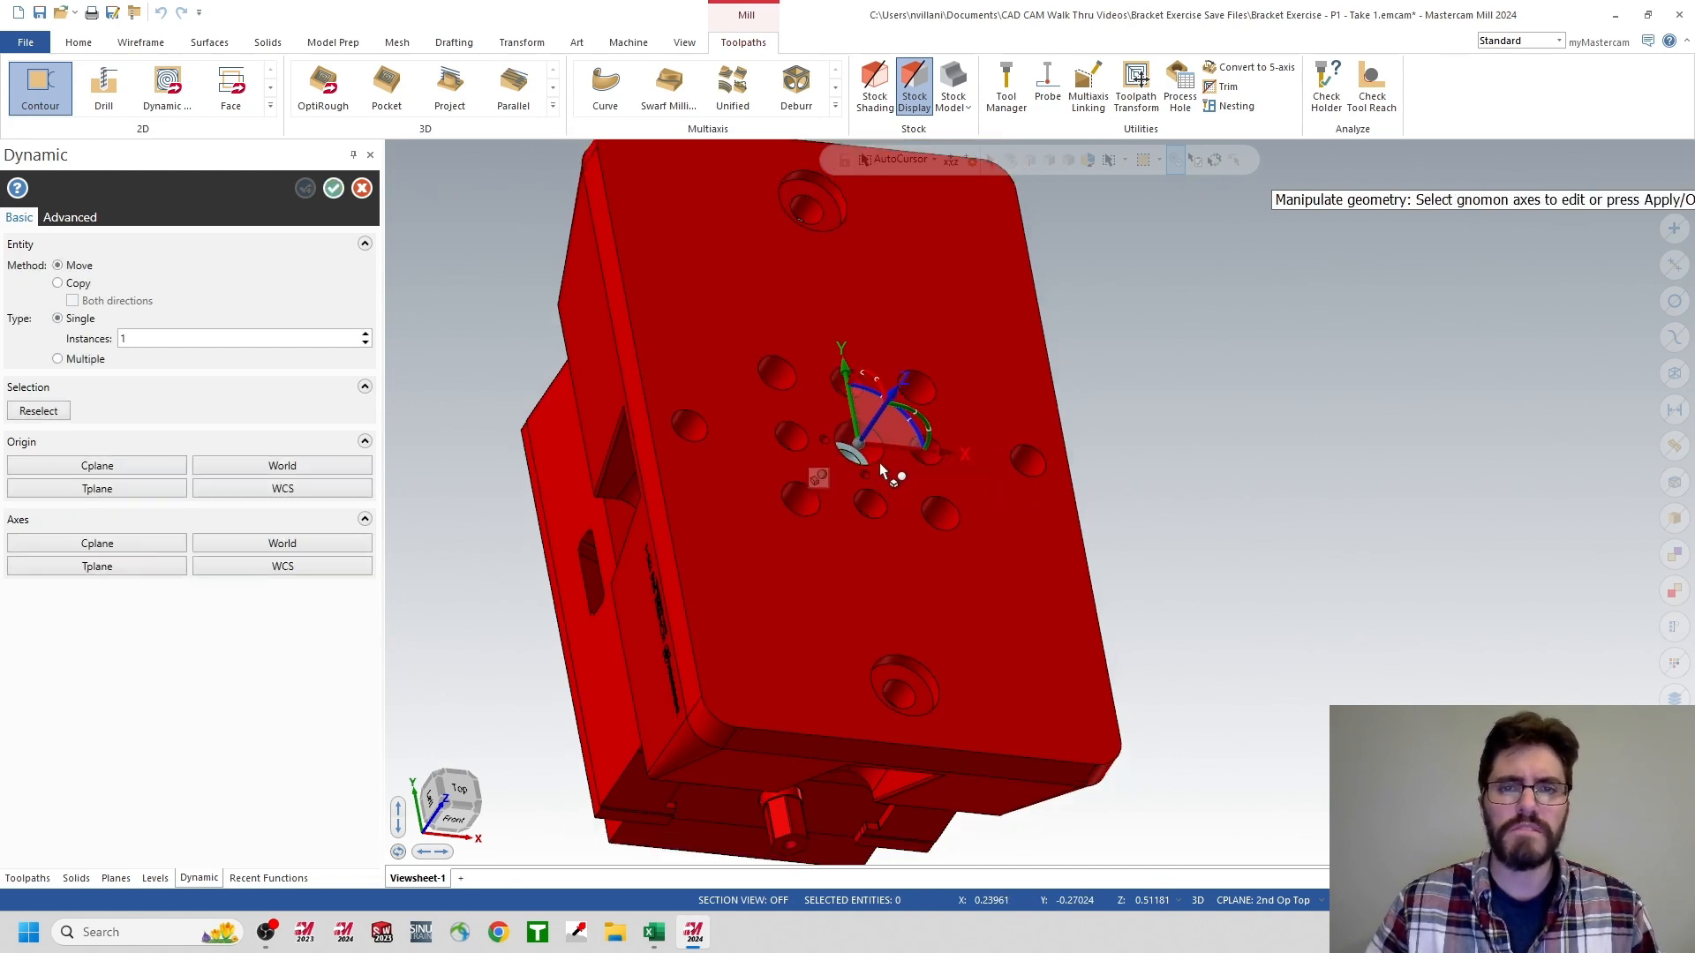
- Move the vice and riser along the gnomon's Z axis away from the bracket, to about Z 13.8
scroll(879, 462, "down", 1)
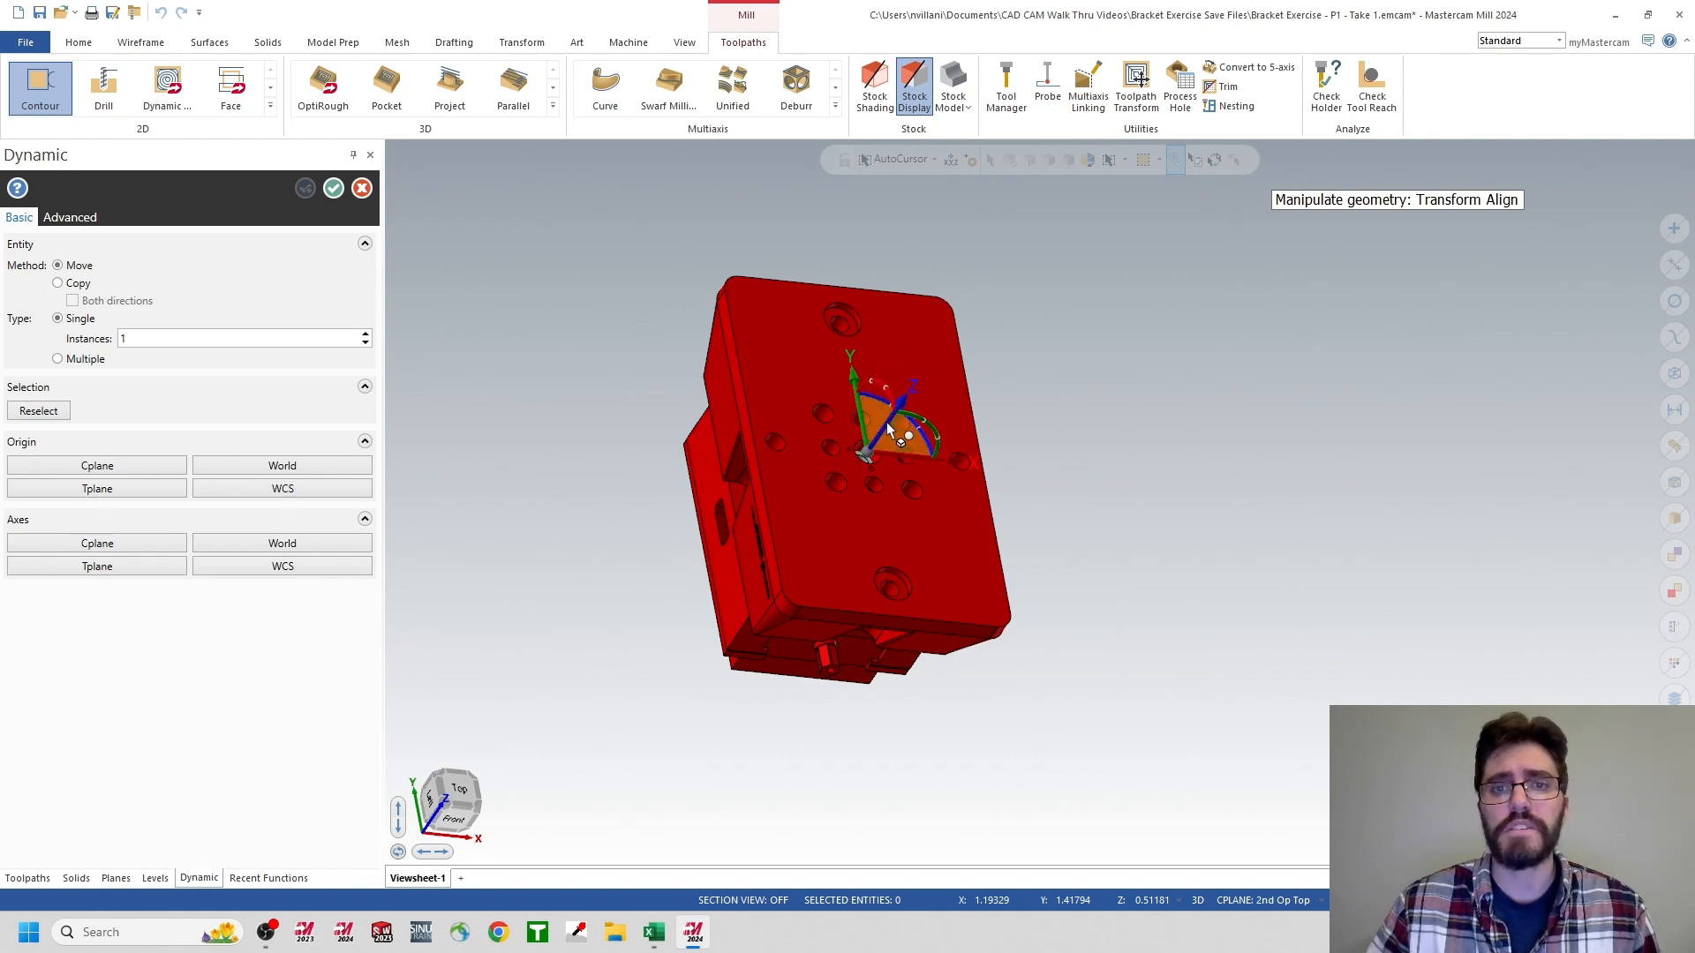
left_click(887, 422)
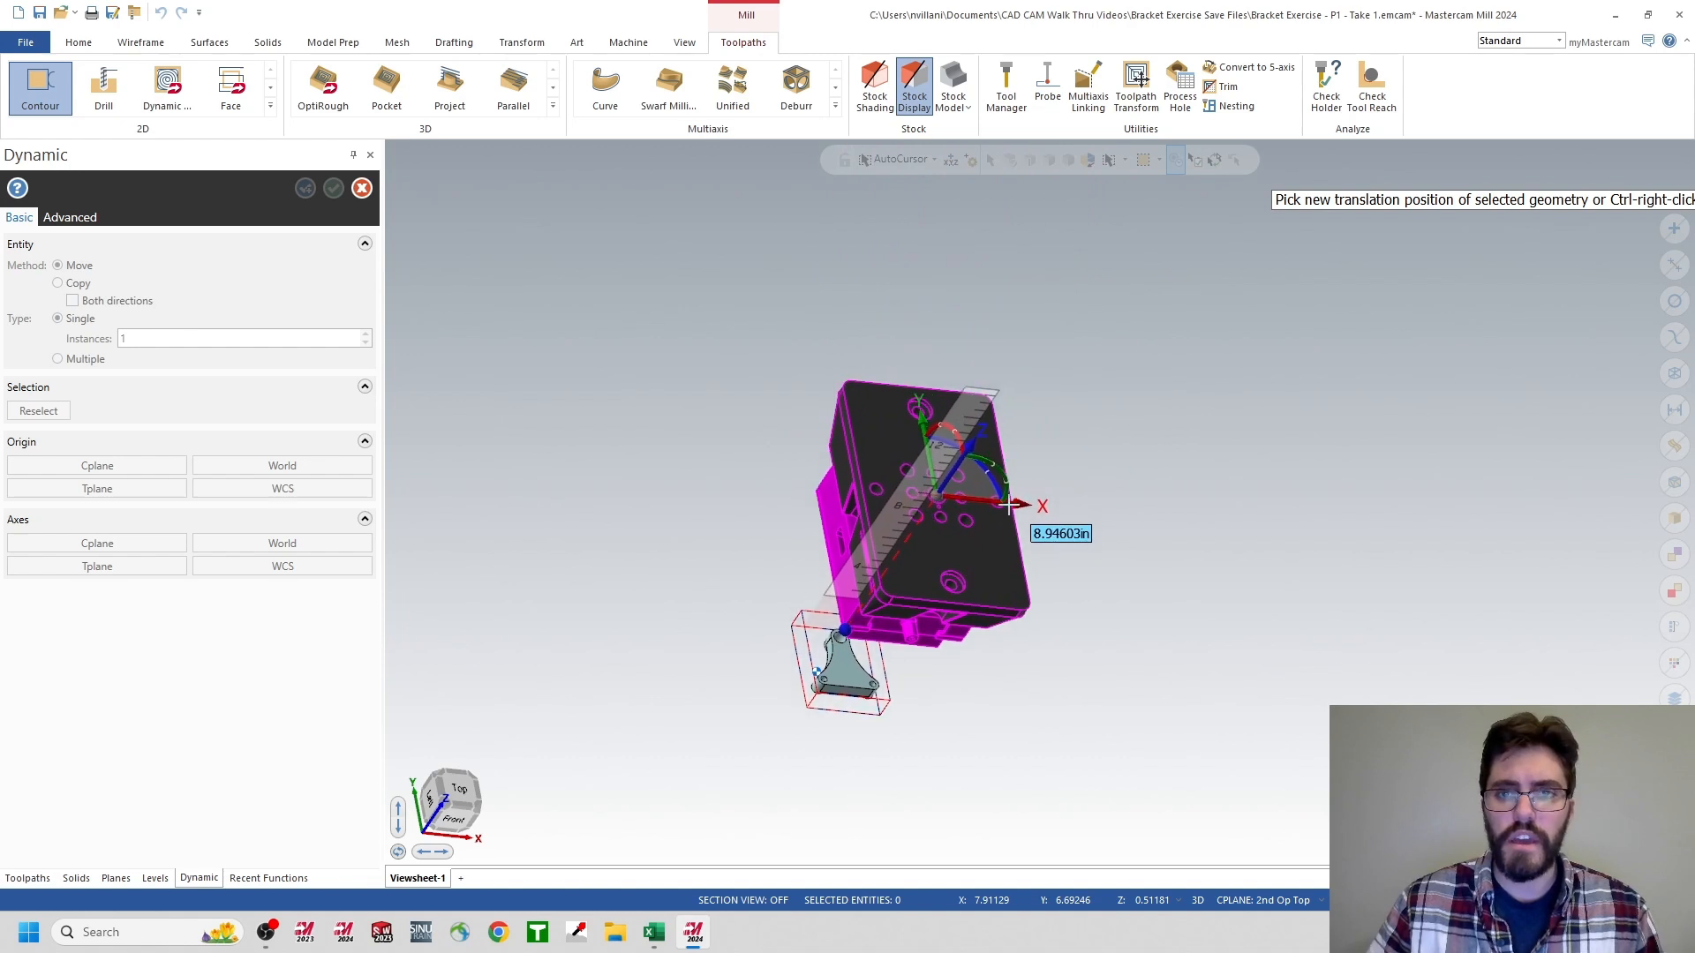
left_click(1055, 440)
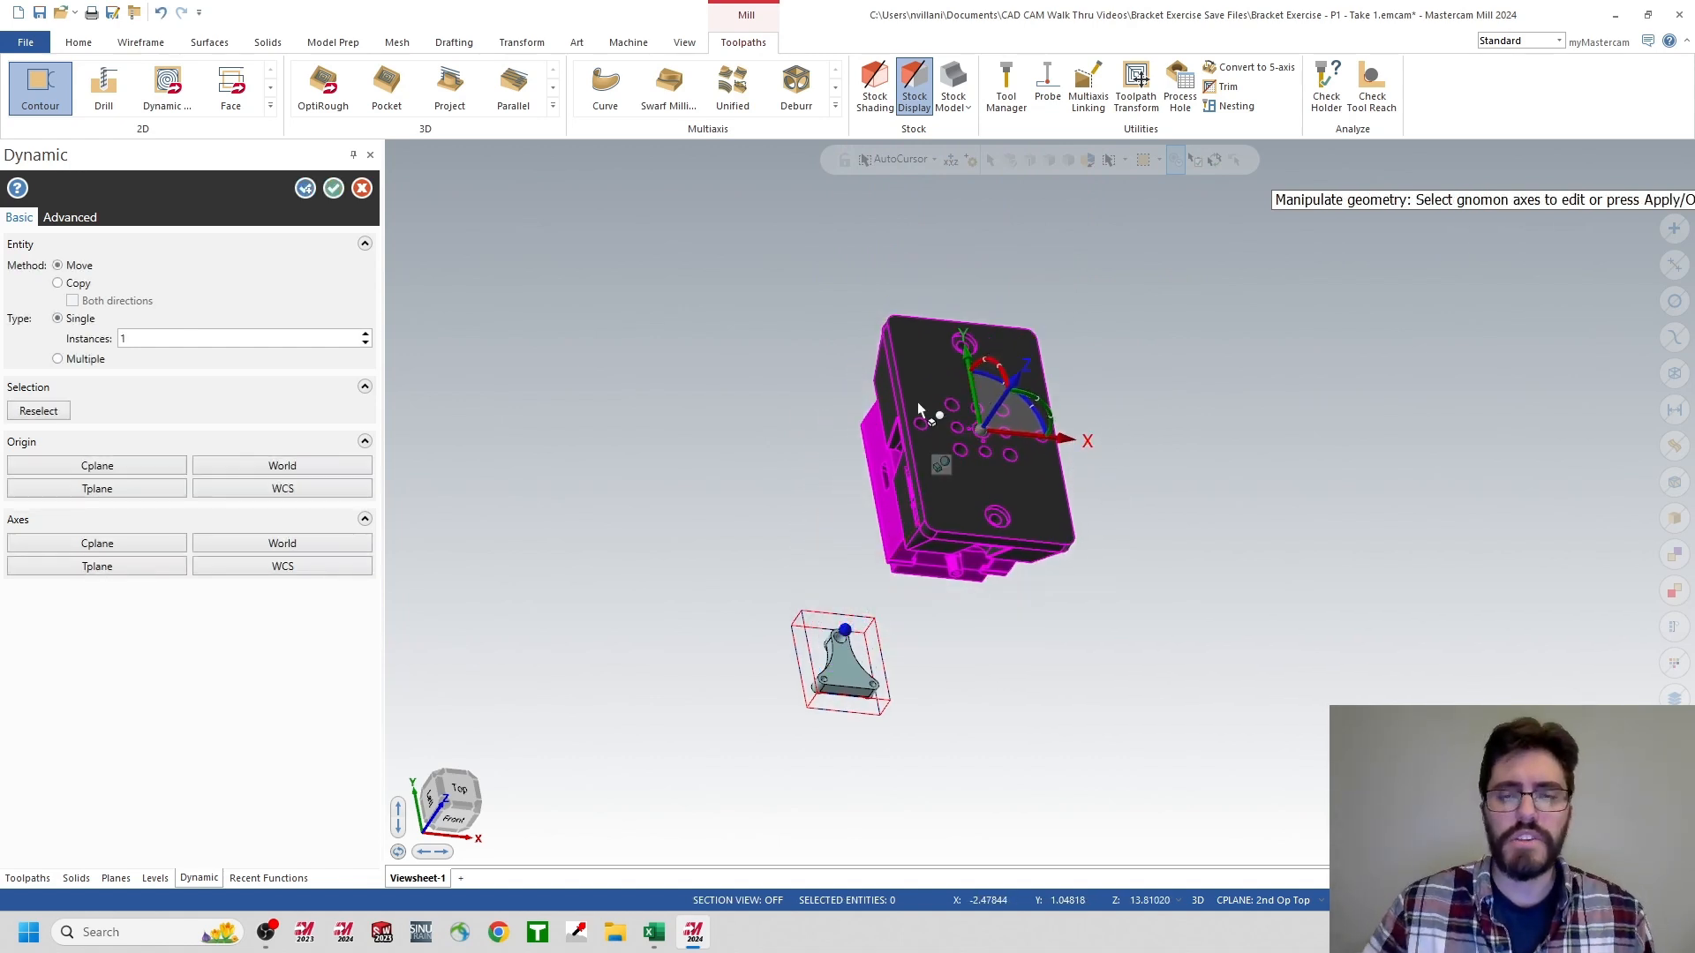
- Examine how the soft jaw pocket is oriented relative to the bracket from below and from the sides
middle_click_drag(918, 401, 1004, 549)
scroll(1004, 549, "up", 1)
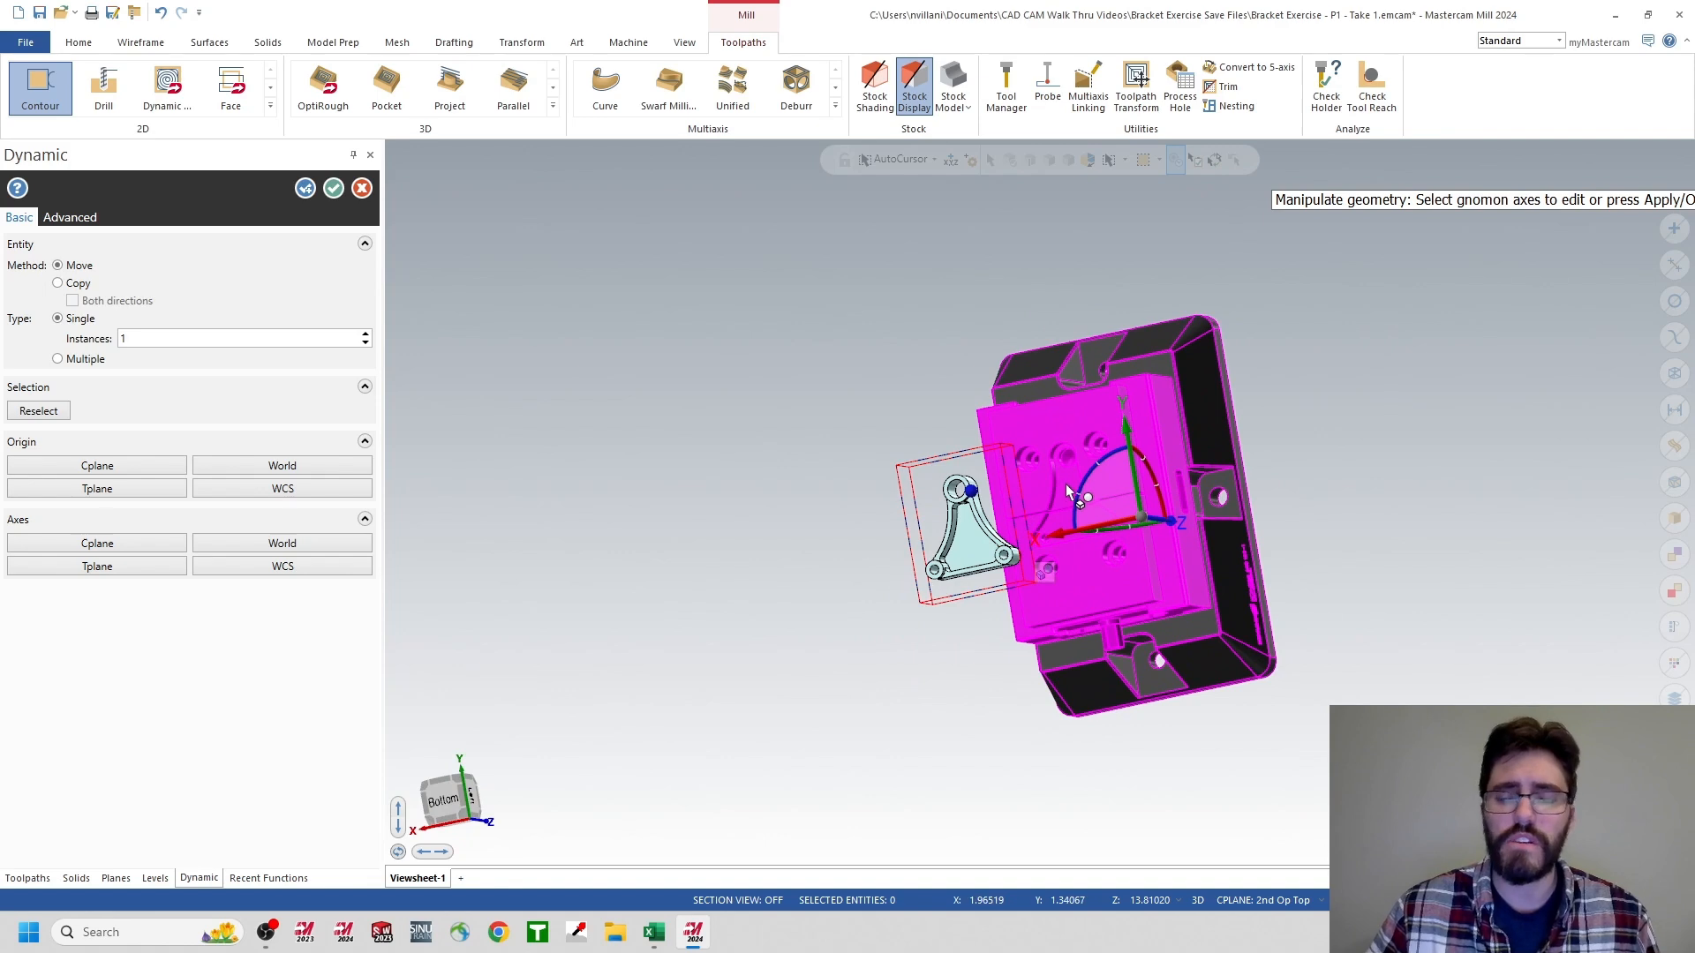
scroll(1050, 521, "up", 3)
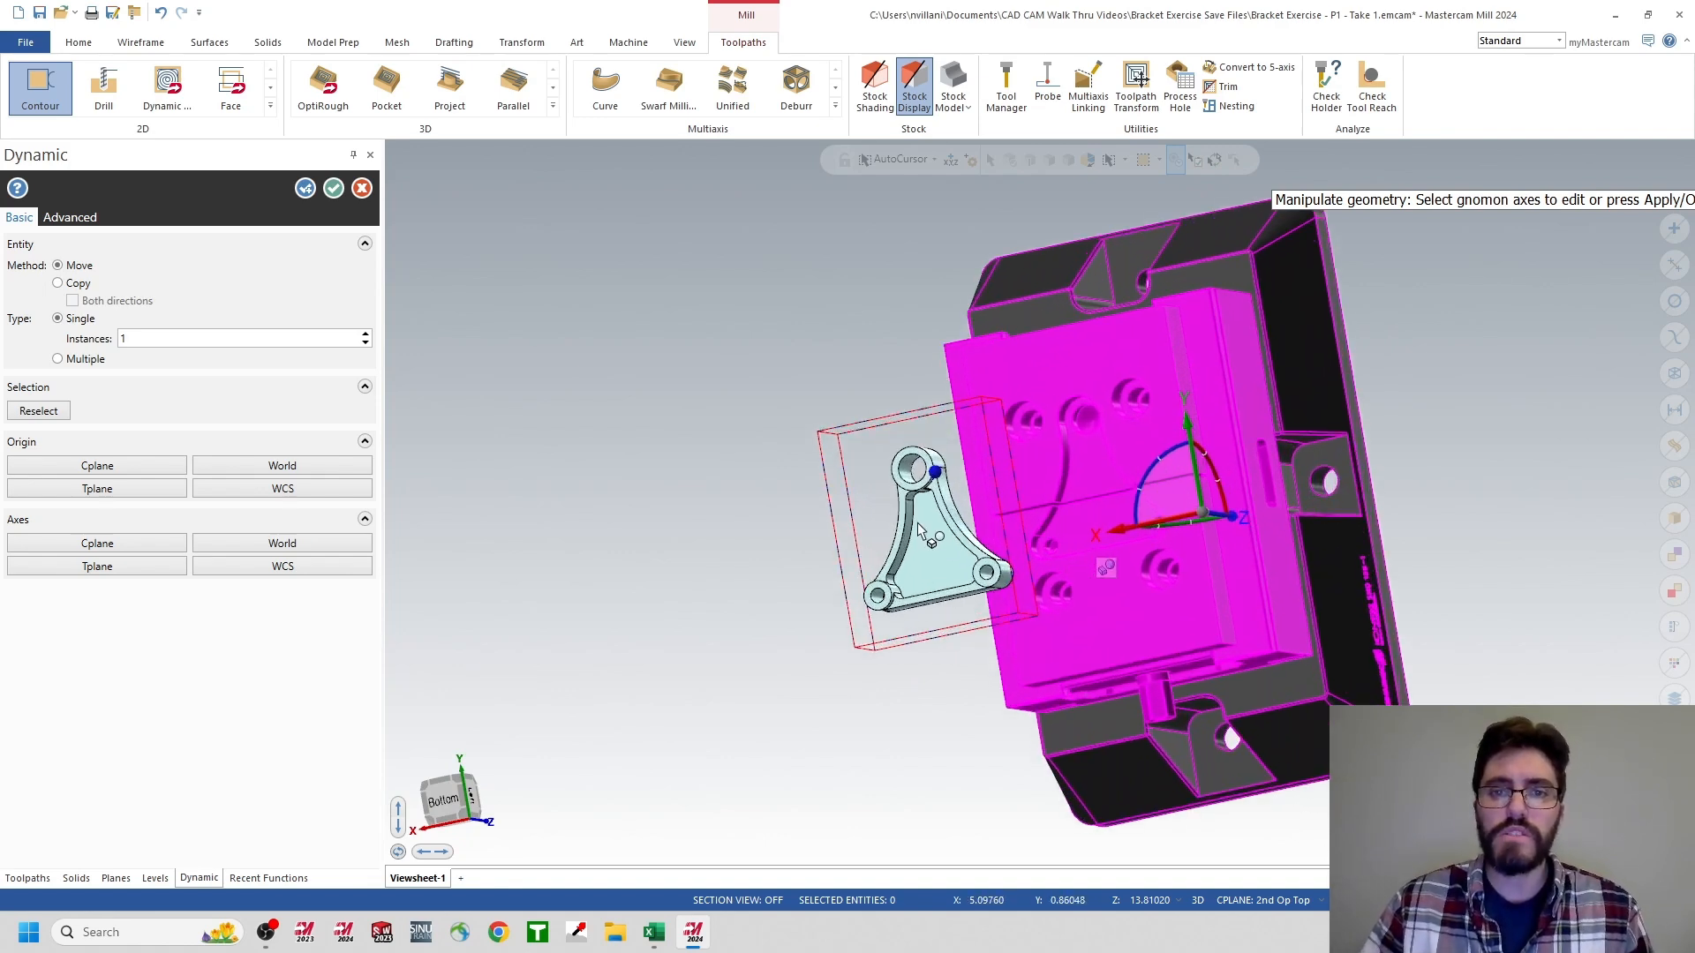
middle_click_drag(1072, 450, 1056, 448)
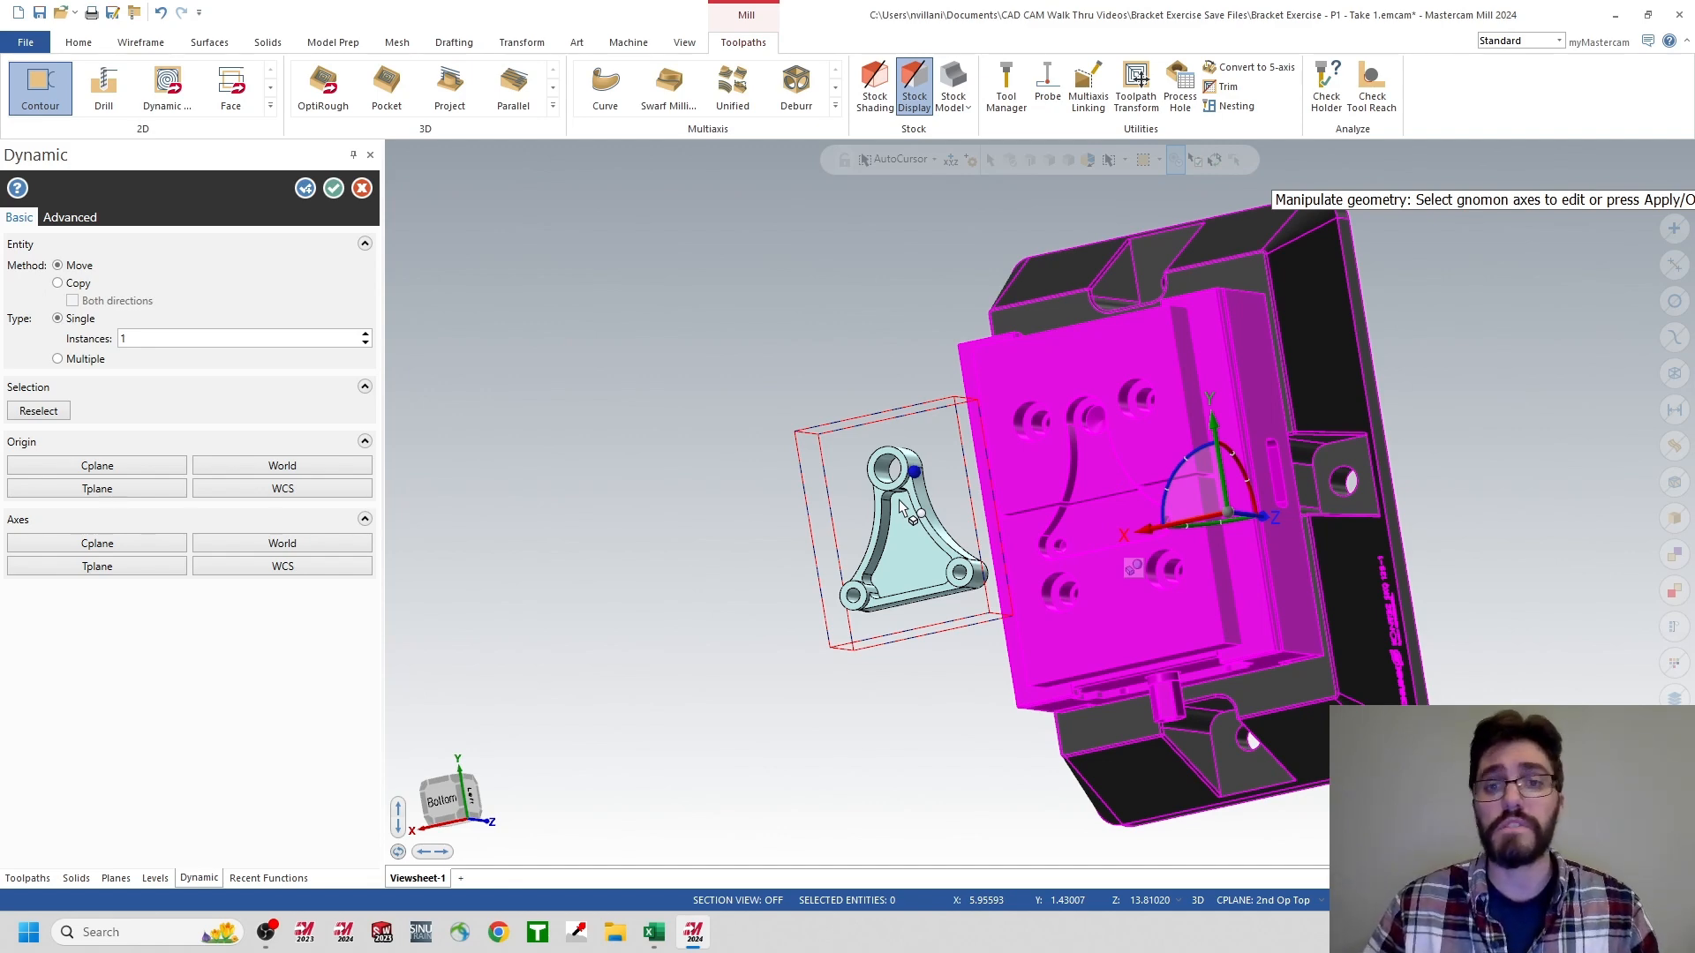
middle_click_drag(899, 500, 846, 505)
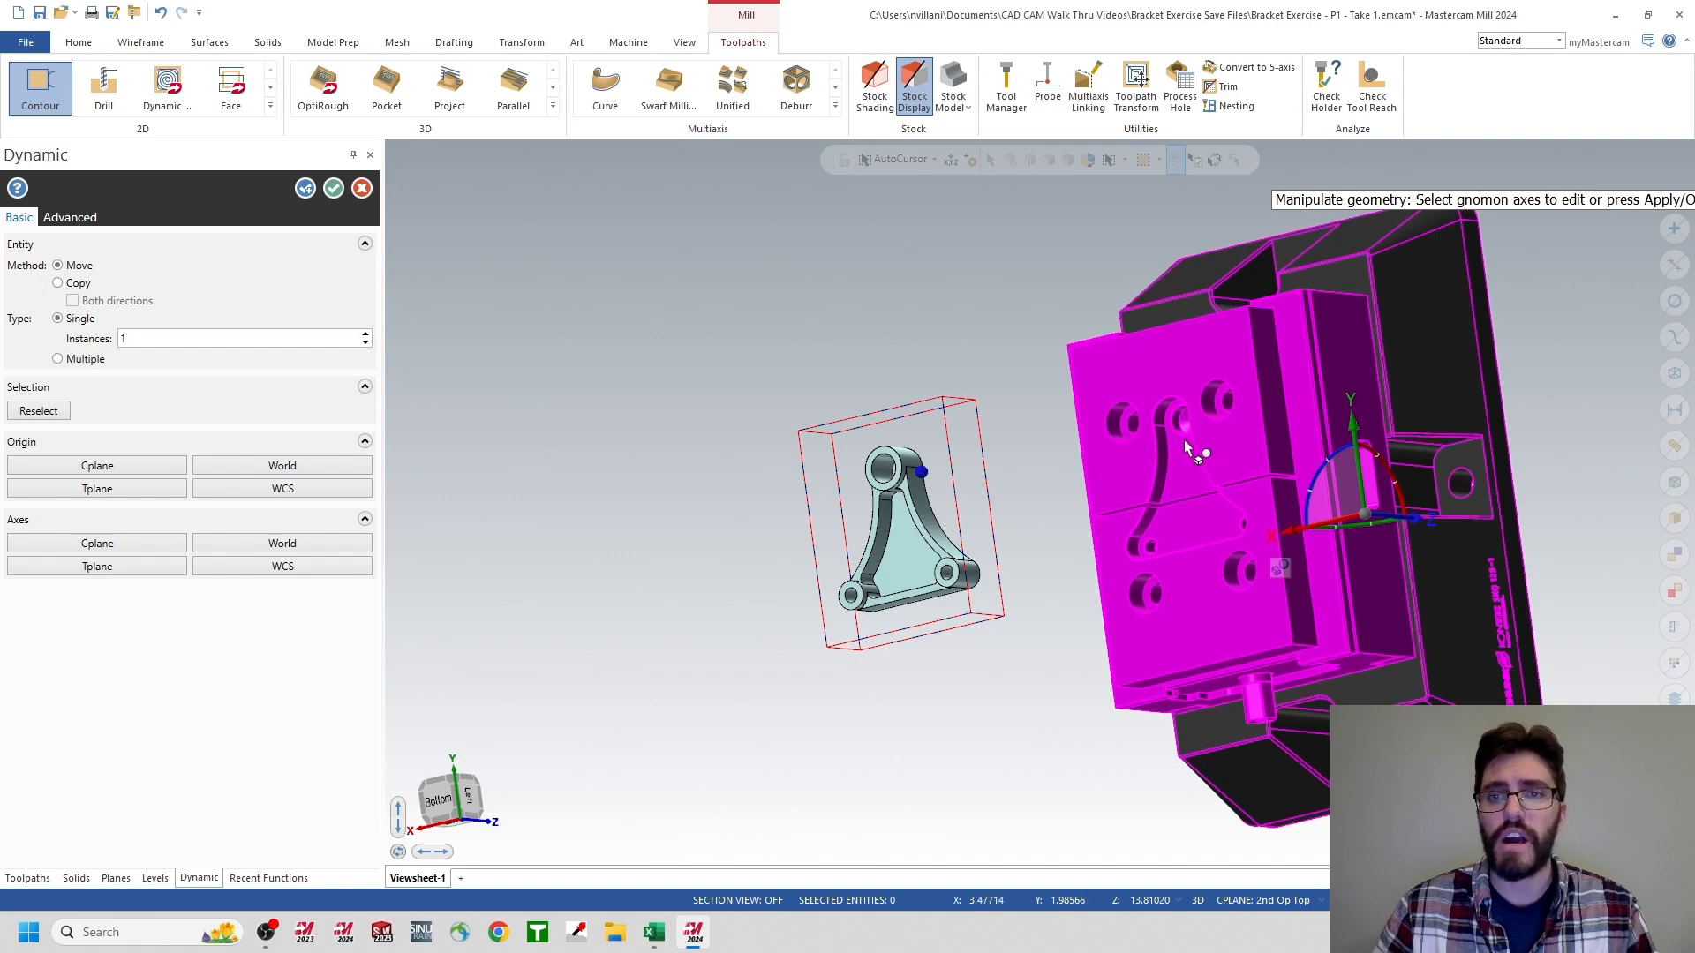
middle_click_drag(1165, 561, 1070, 546)
middle_click_drag(1061, 415, 1027, 367)
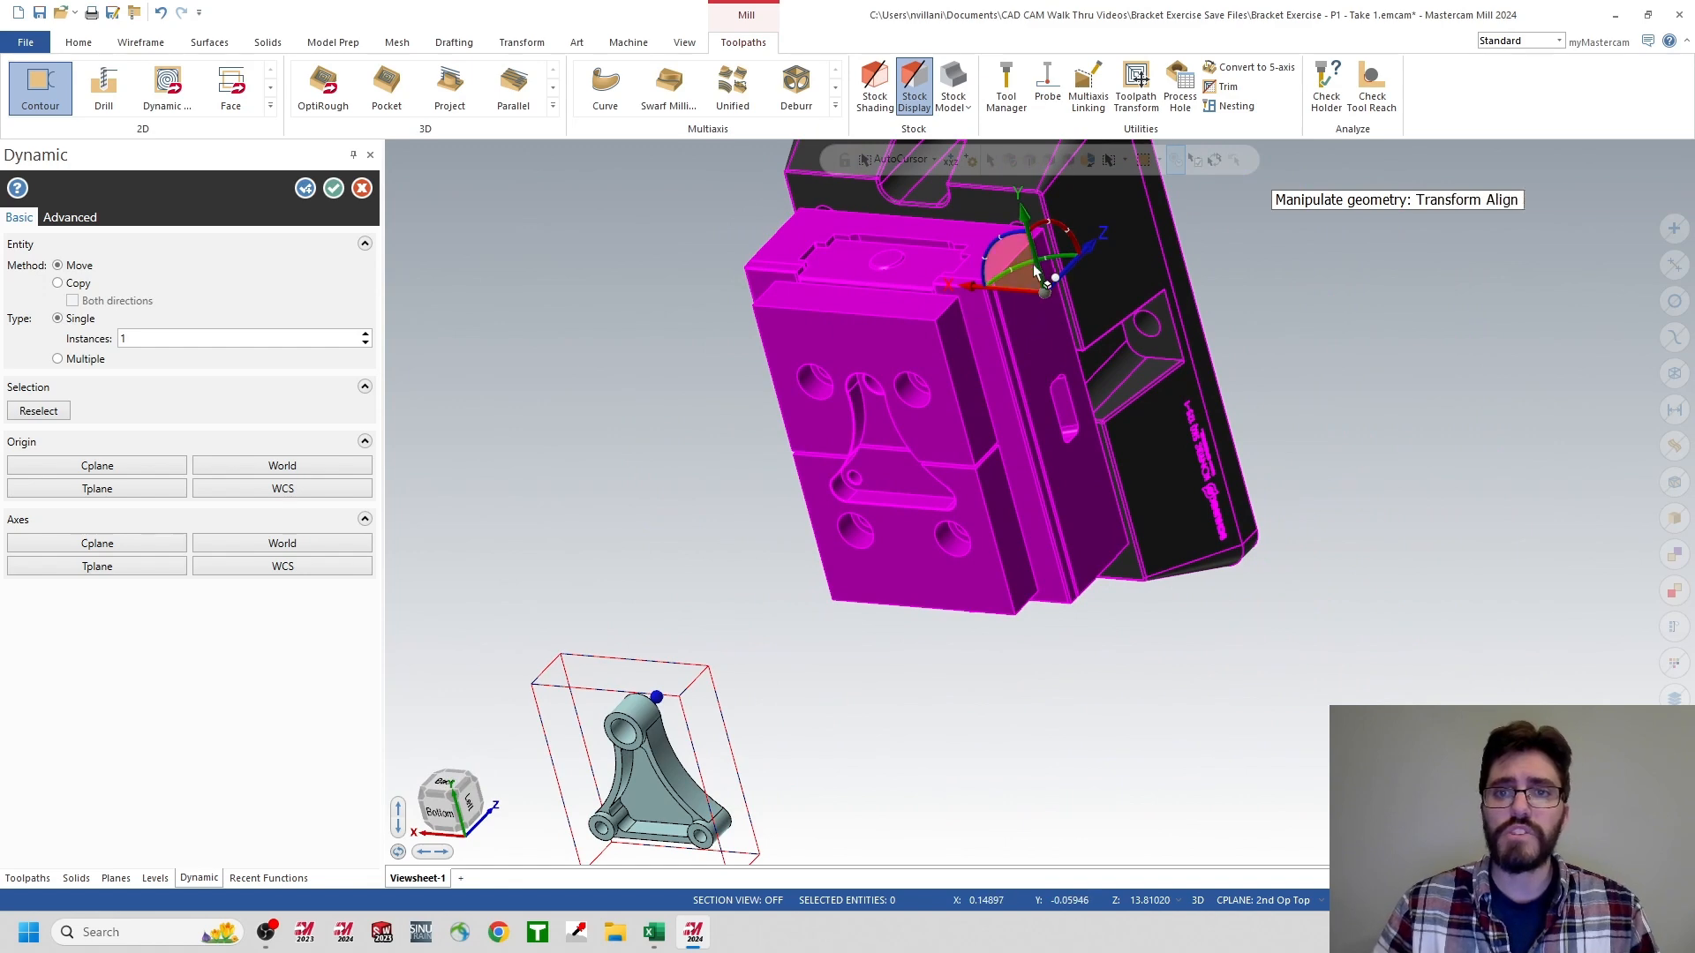
mouse_move(1002, 427)
middle_mouse_down()
mouse_move(1010, 413)
mouse_move(988, 486)
mouse_move(1030, 442)
middle_mouse_up()
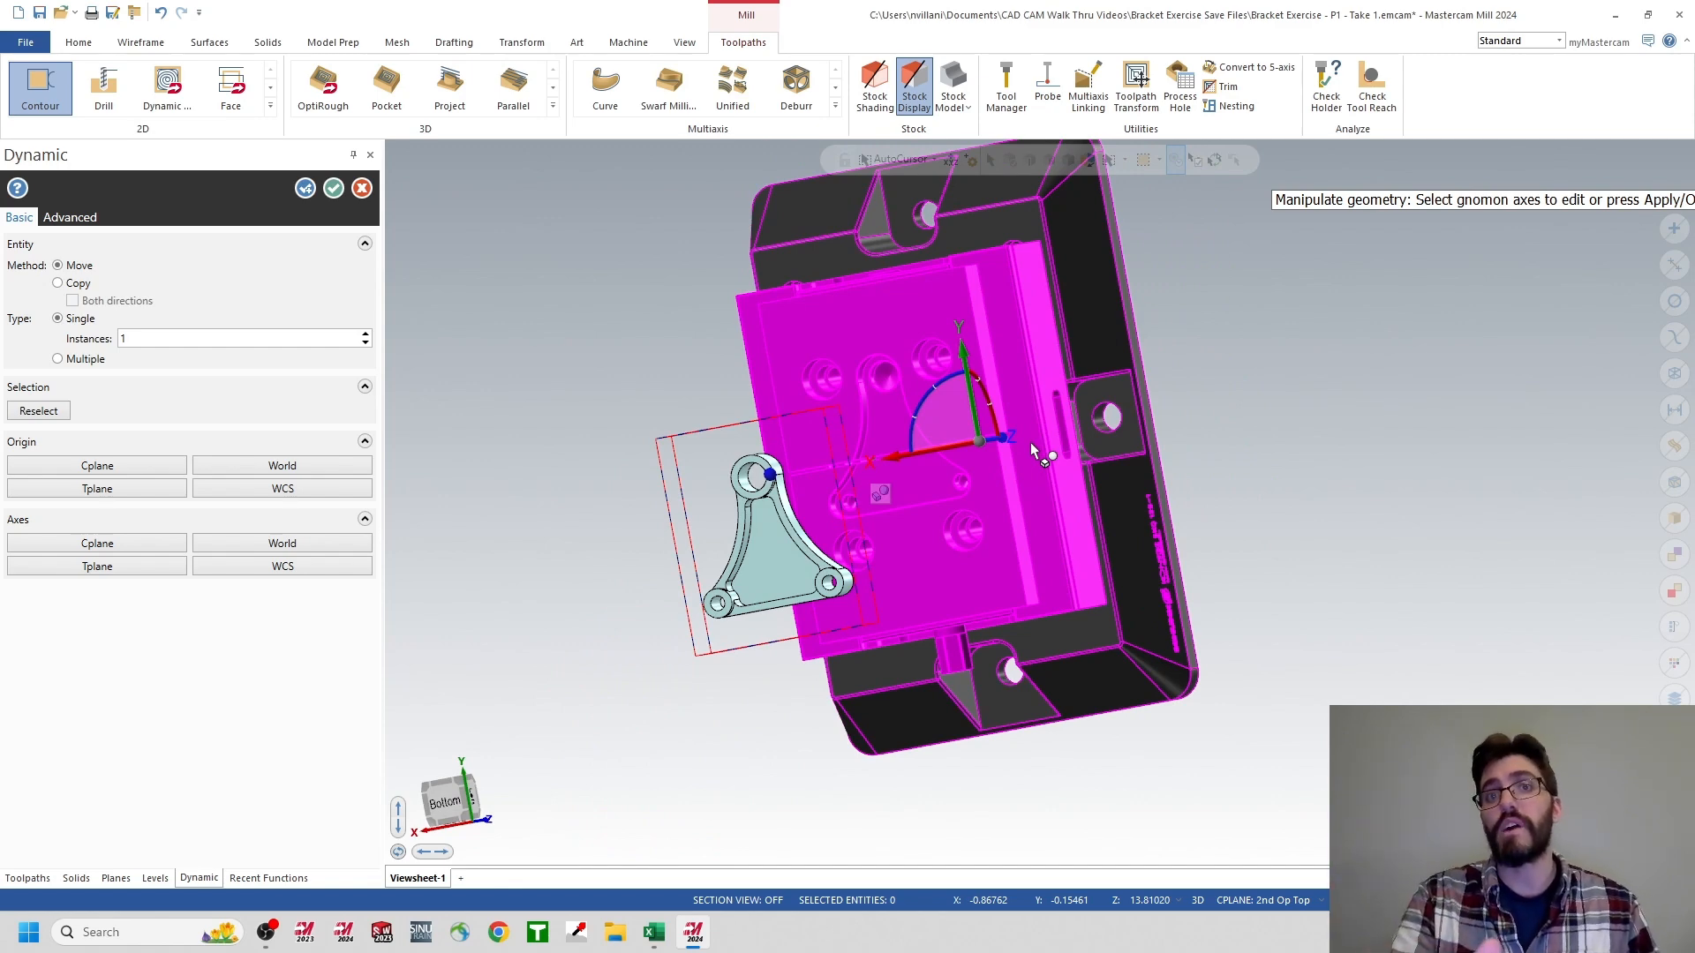
mouse_move(1030, 442)
middle_mouse_down()
mouse_move(1004, 478)
mouse_move(1014, 453)
middle_mouse_up()
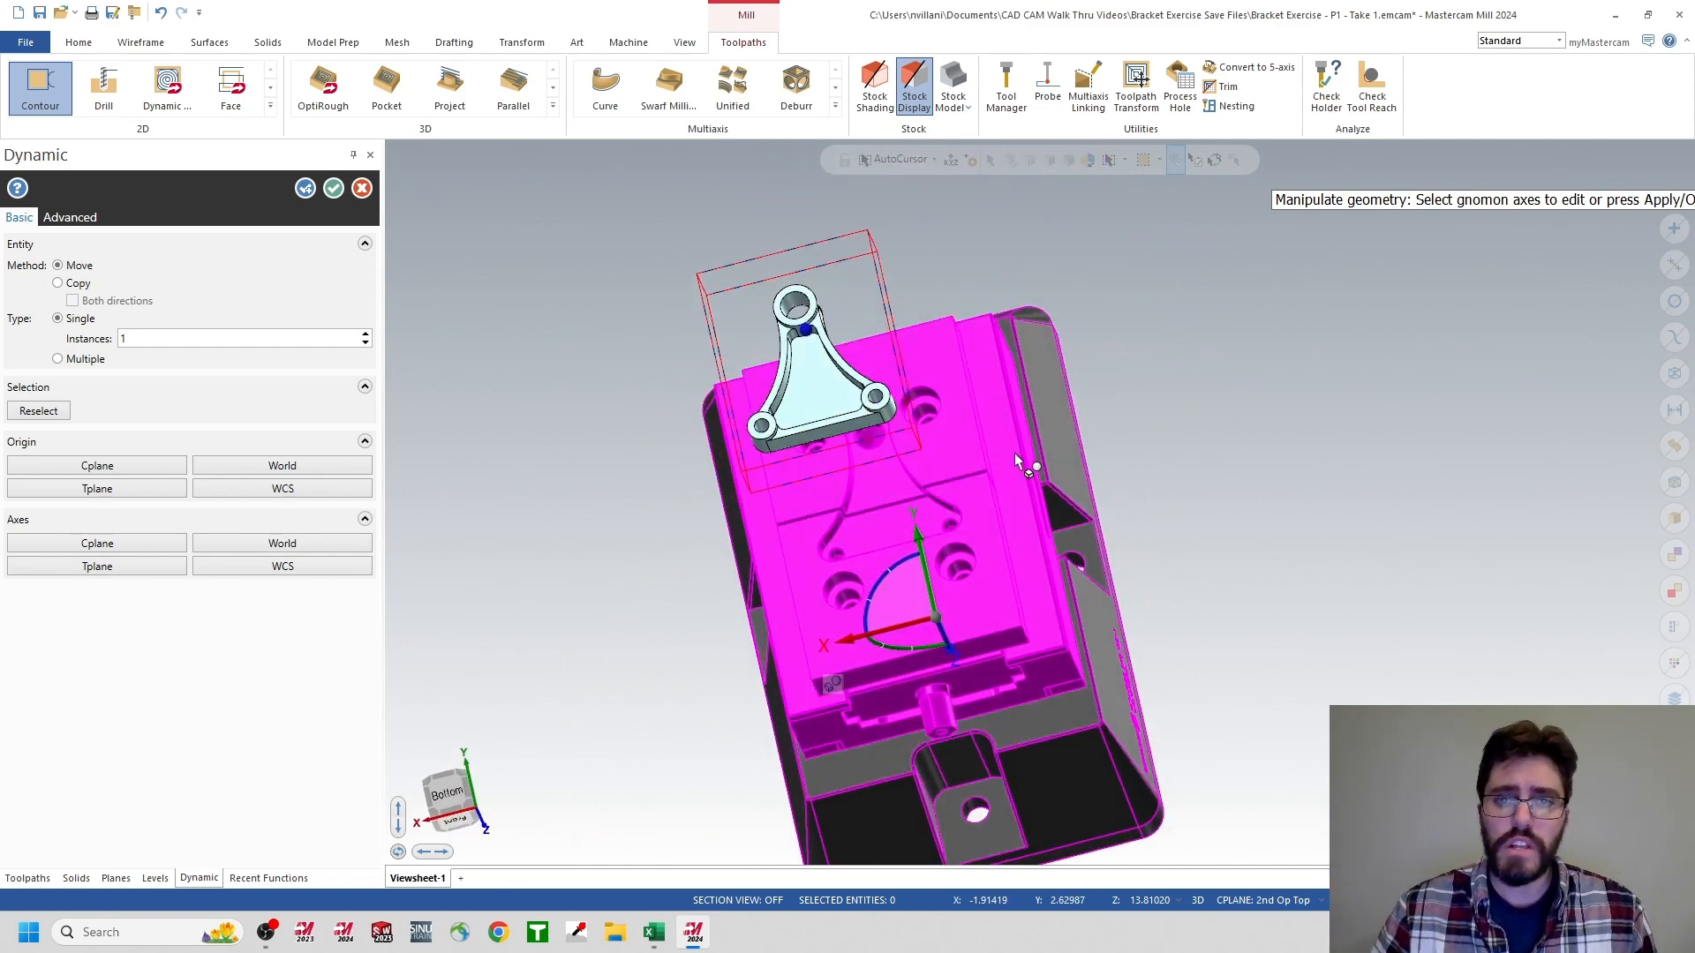
- Rotate the vice and riser -180° about the gnomon's Y axis and accept the dynamic move
scroll(1015, 473, "up", 5)
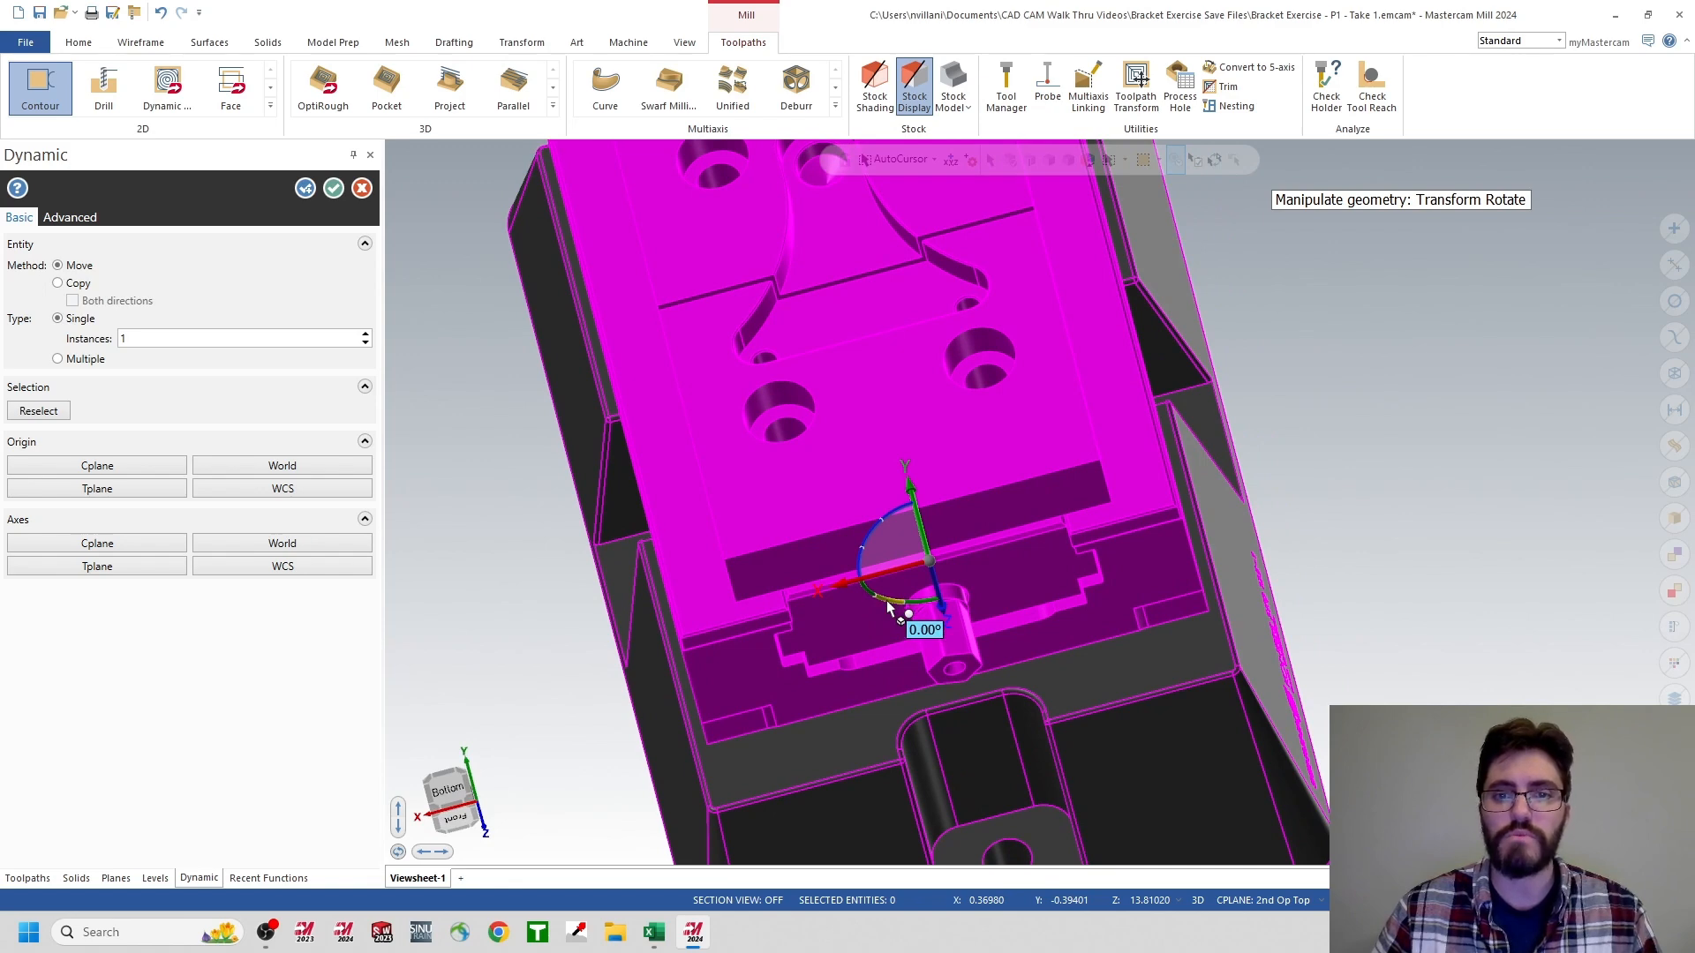
left_click(888, 607)
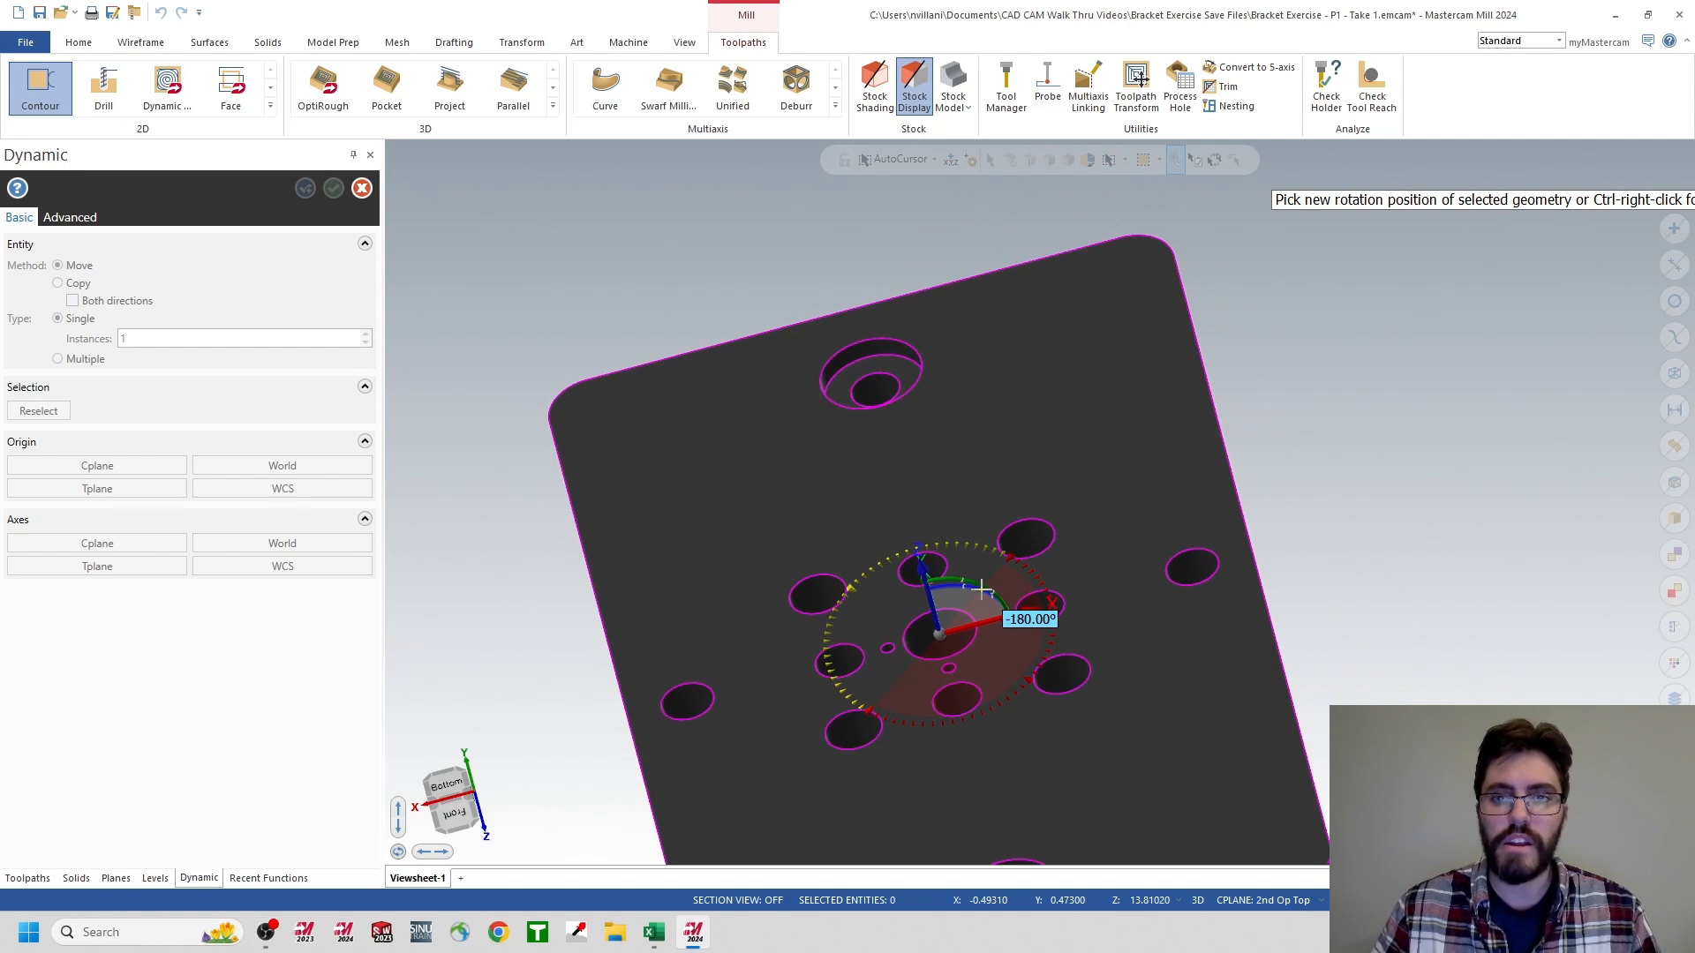
left_click(983, 588)
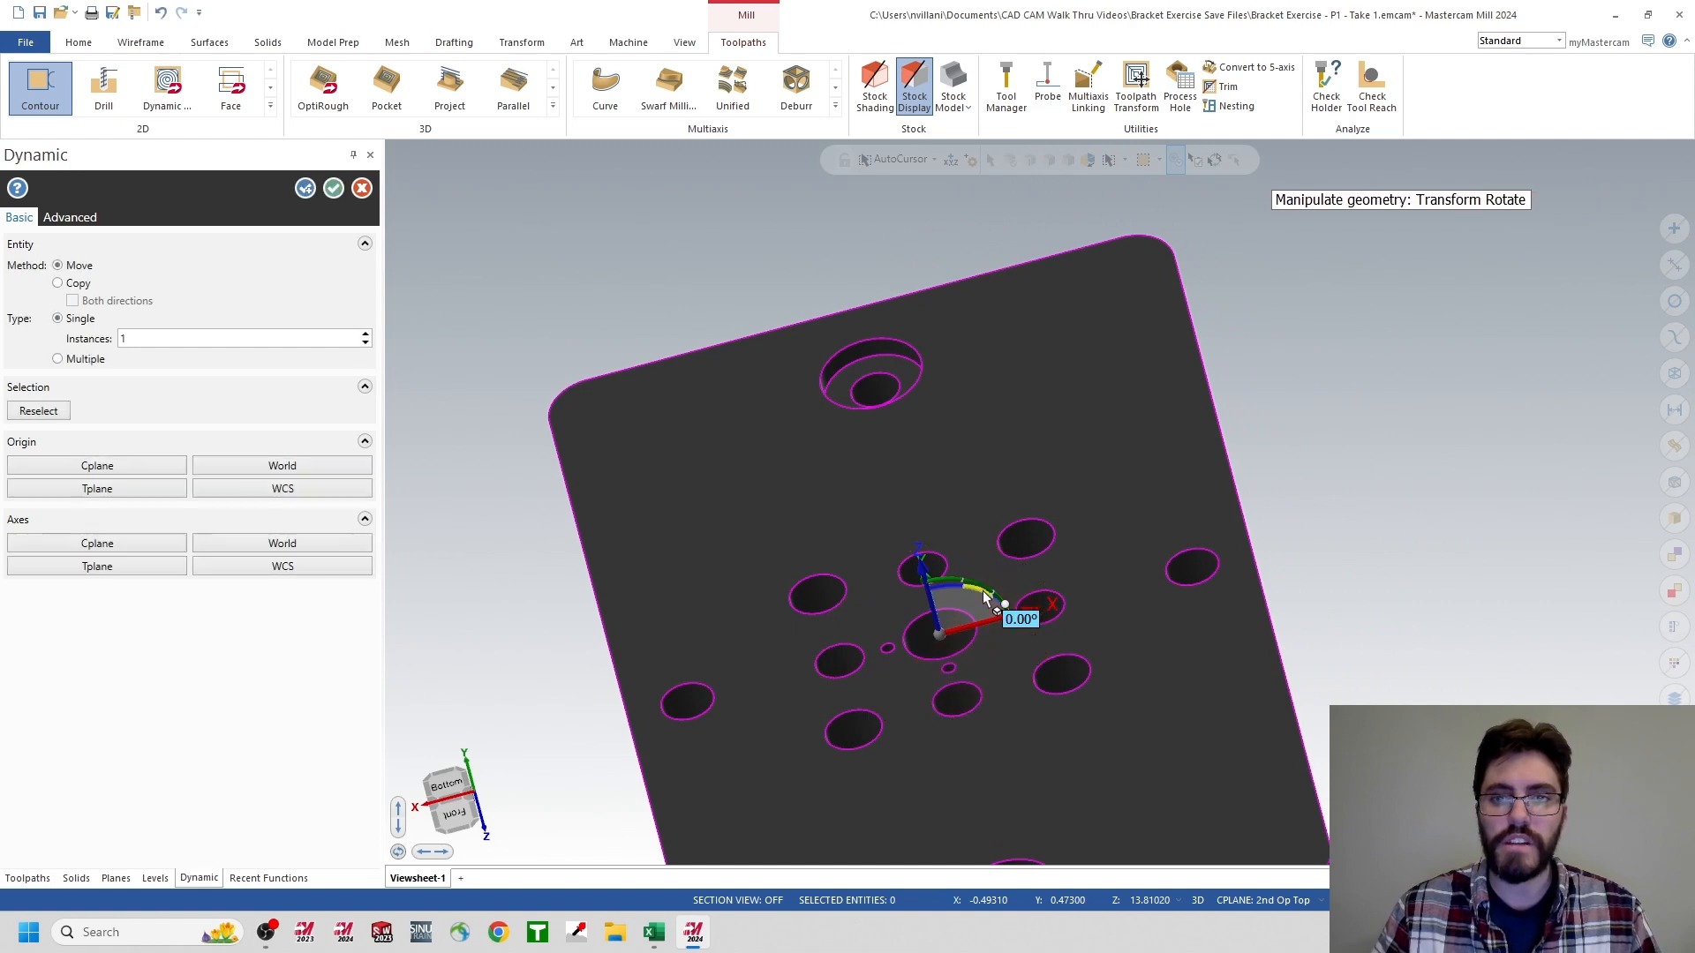
left_click(333, 190)
- Inspect the rotated vice's soft jaw pocket and compare it with the bracket's bosses and mating side
scroll(1023, 592, "down", 6)
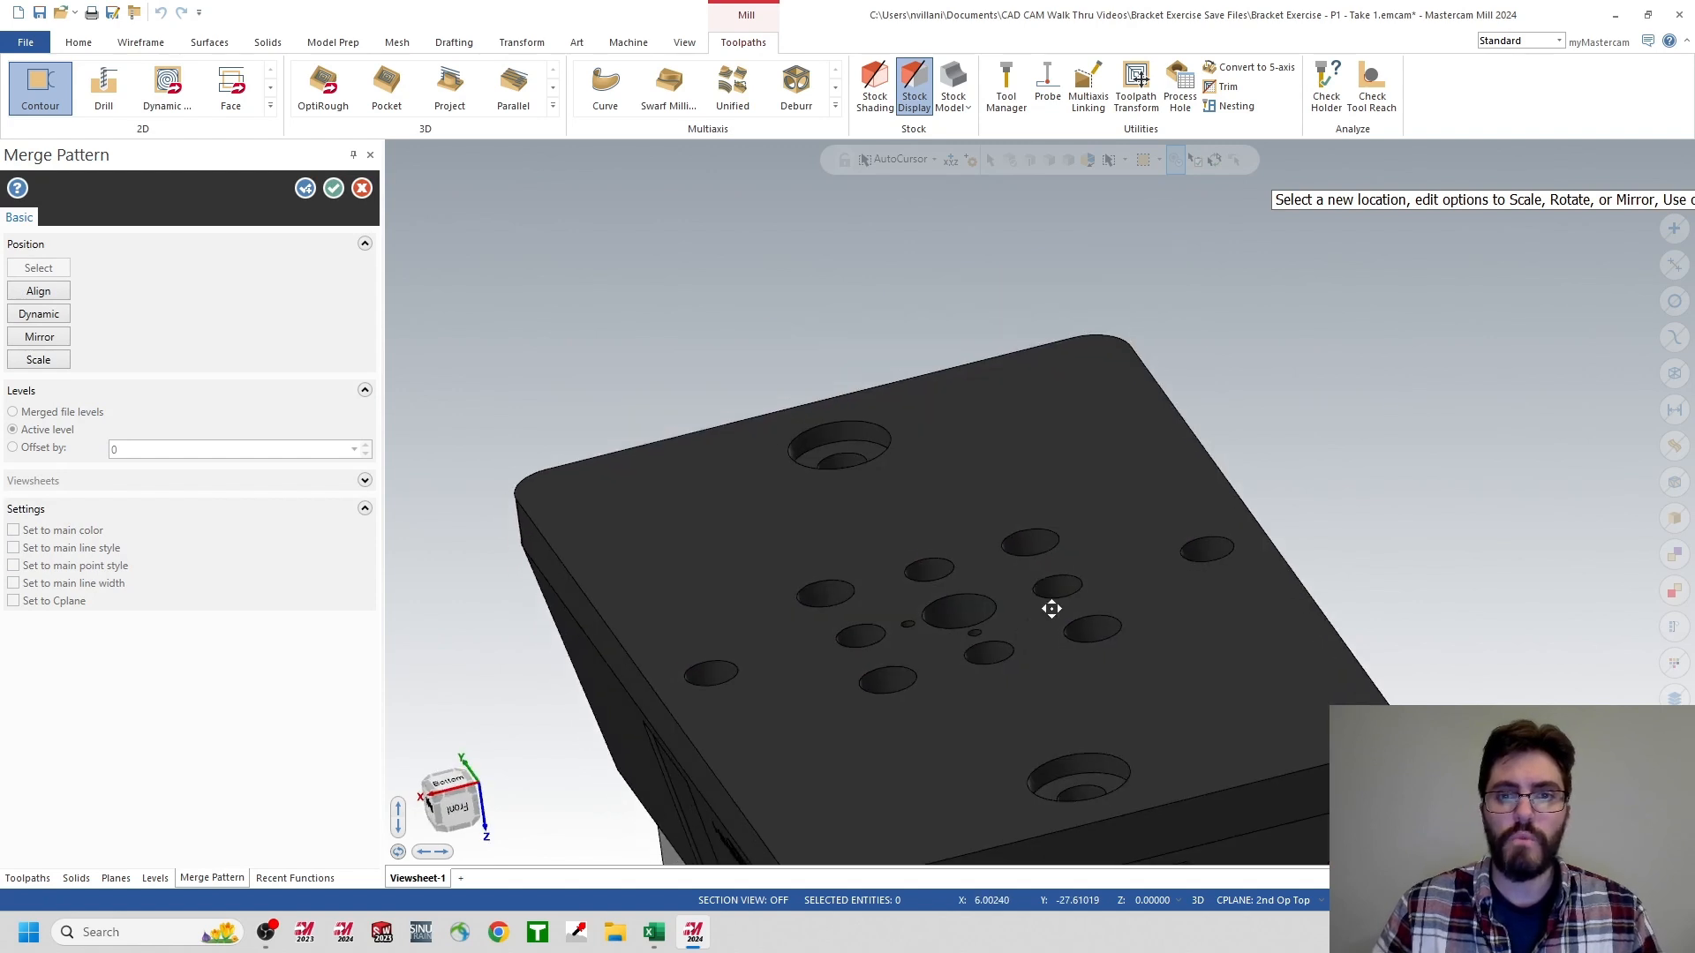
scroll(1093, 633, "down", 4)
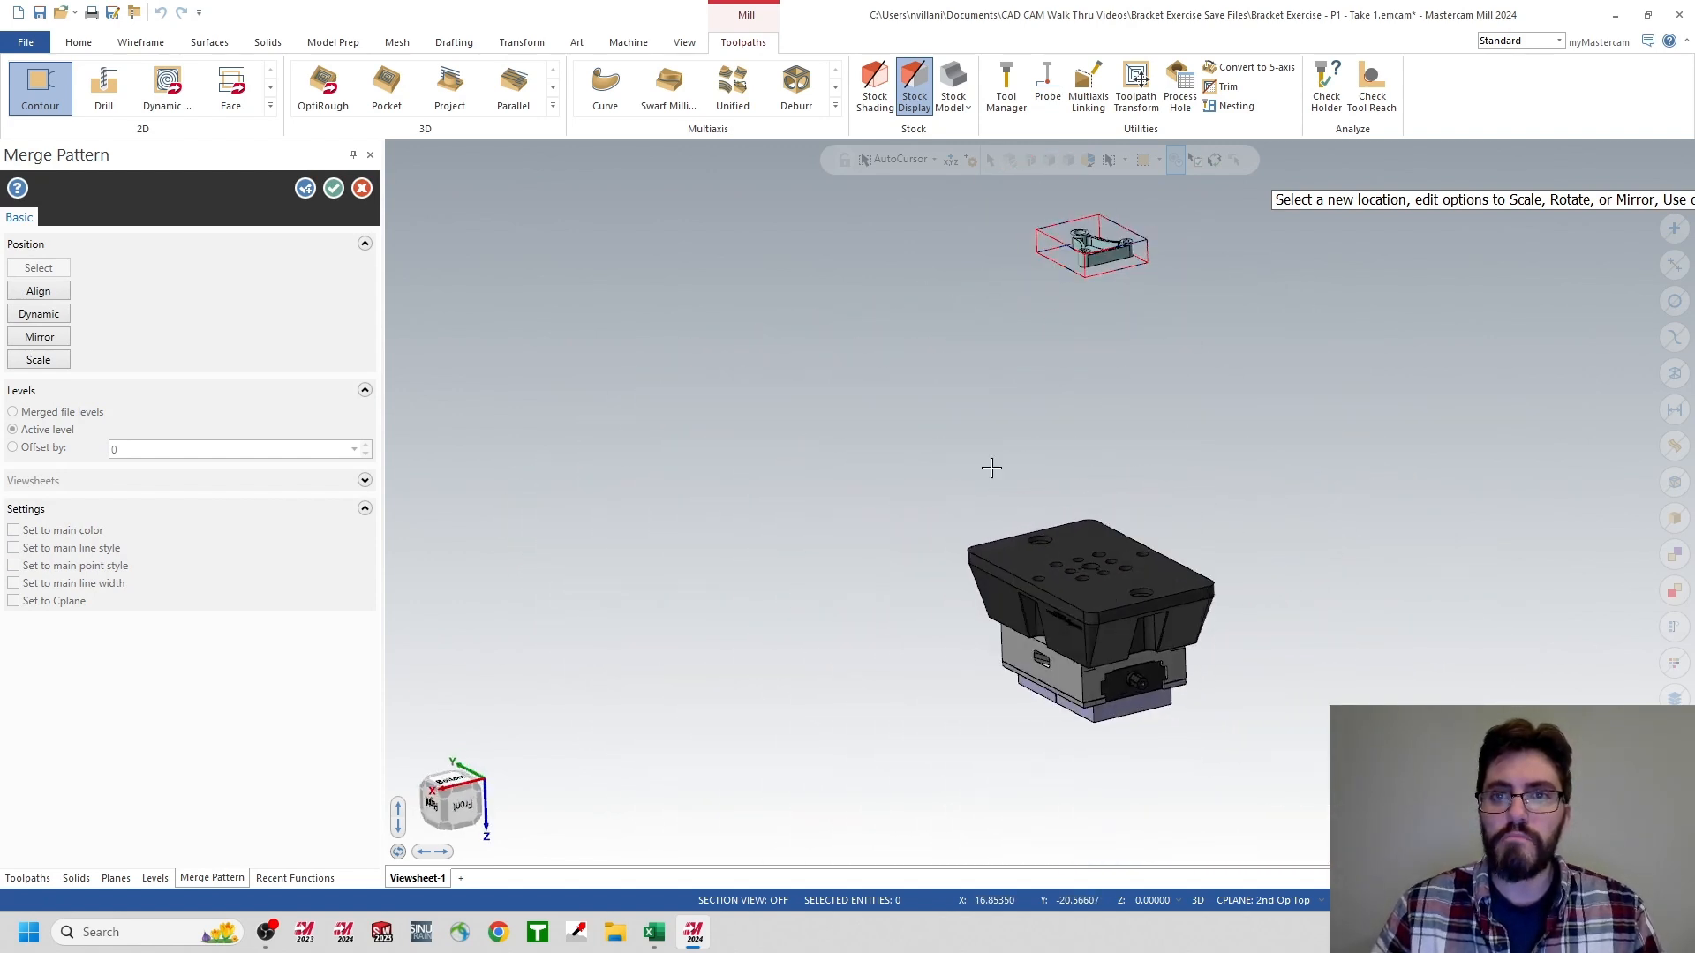
middle_click_drag(991, 468, 1055, 847)
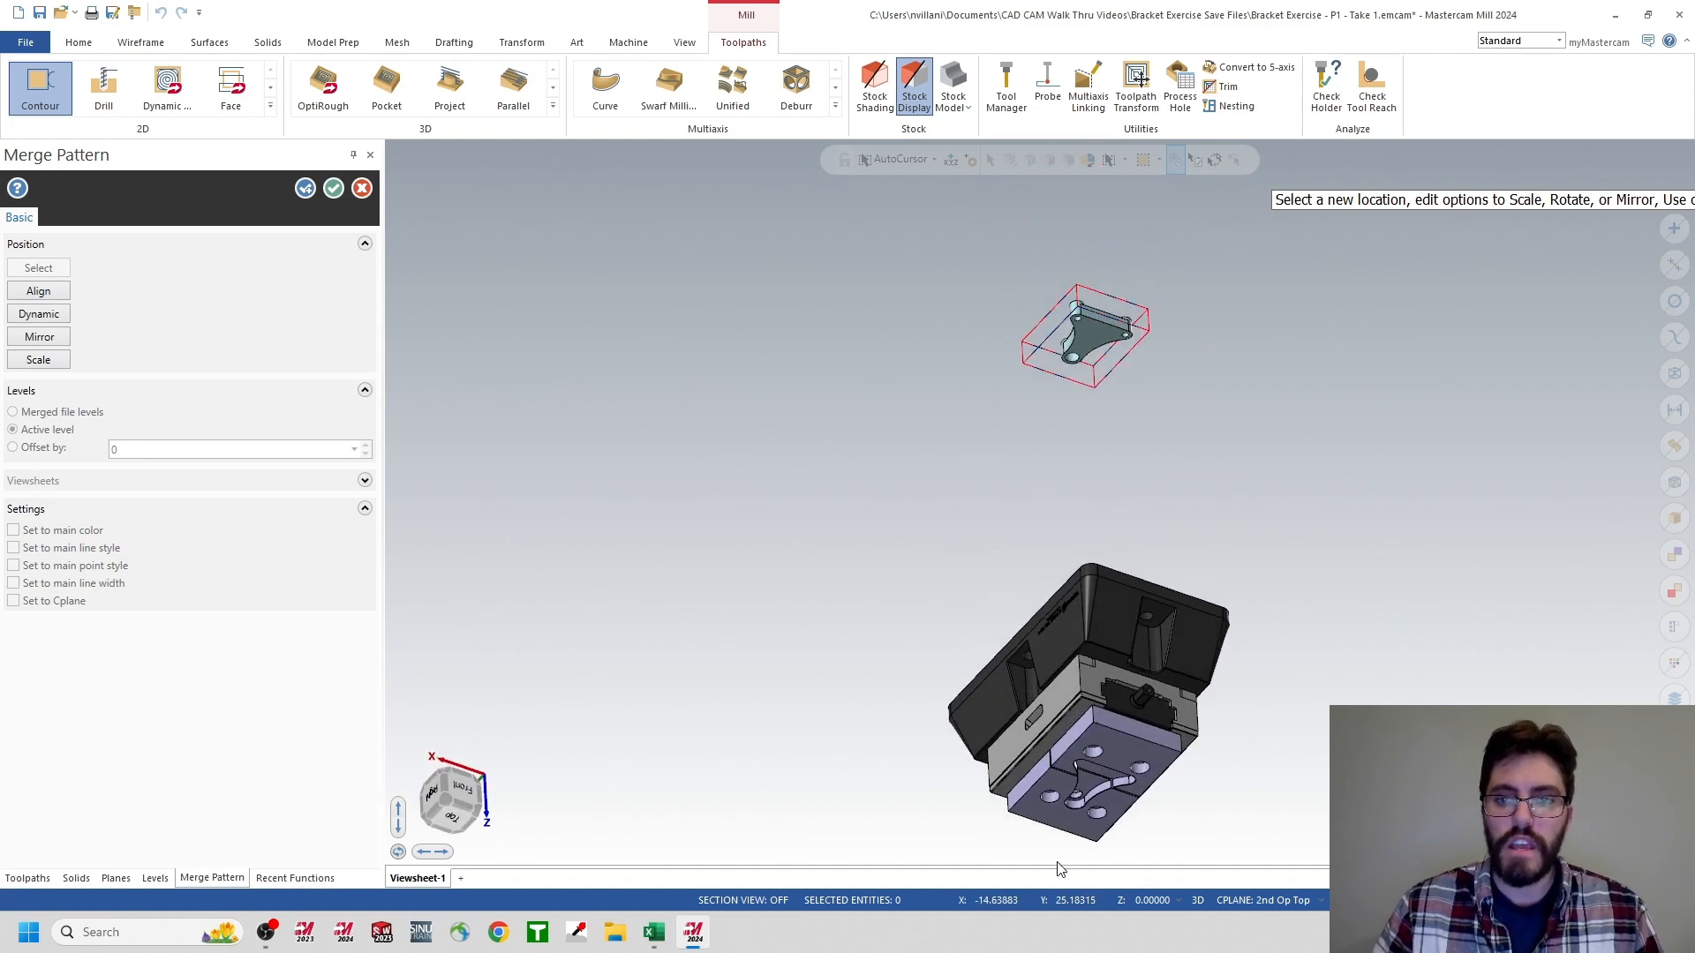
scroll(1050, 837, "up", 8)
scroll(1049, 837, "up", 2)
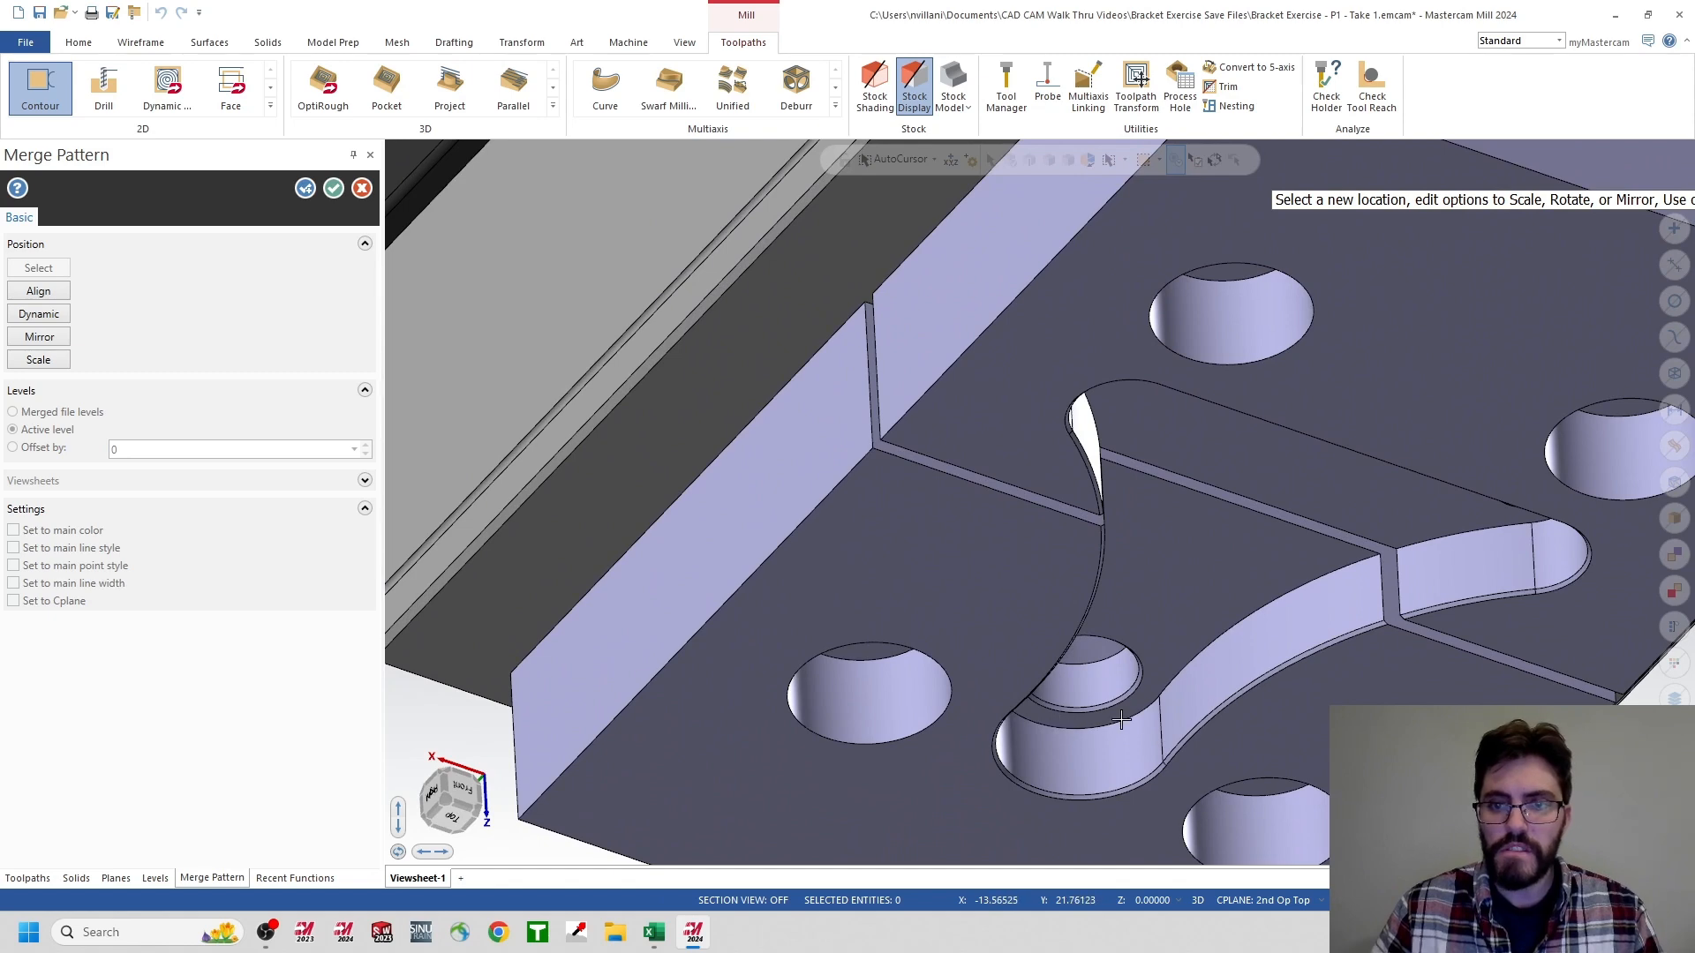
scroll(983, 427, "down", 10)
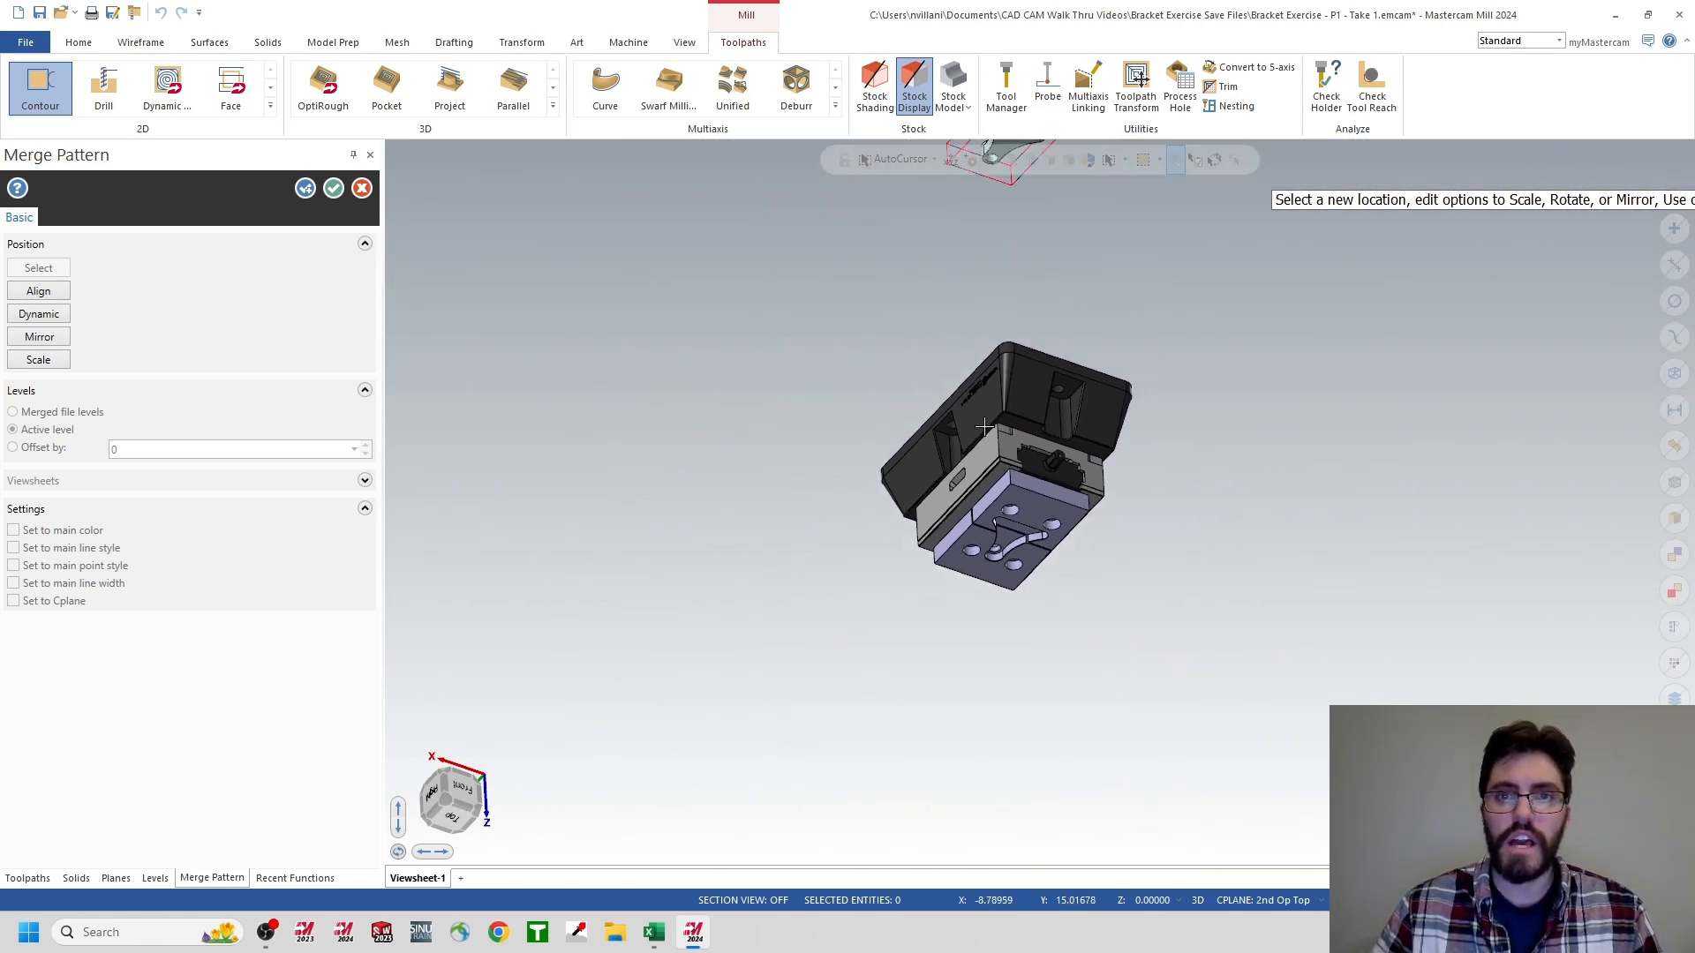
middle_click_drag(984, 427, 931, 521)
scroll(924, 421, "up", 6)
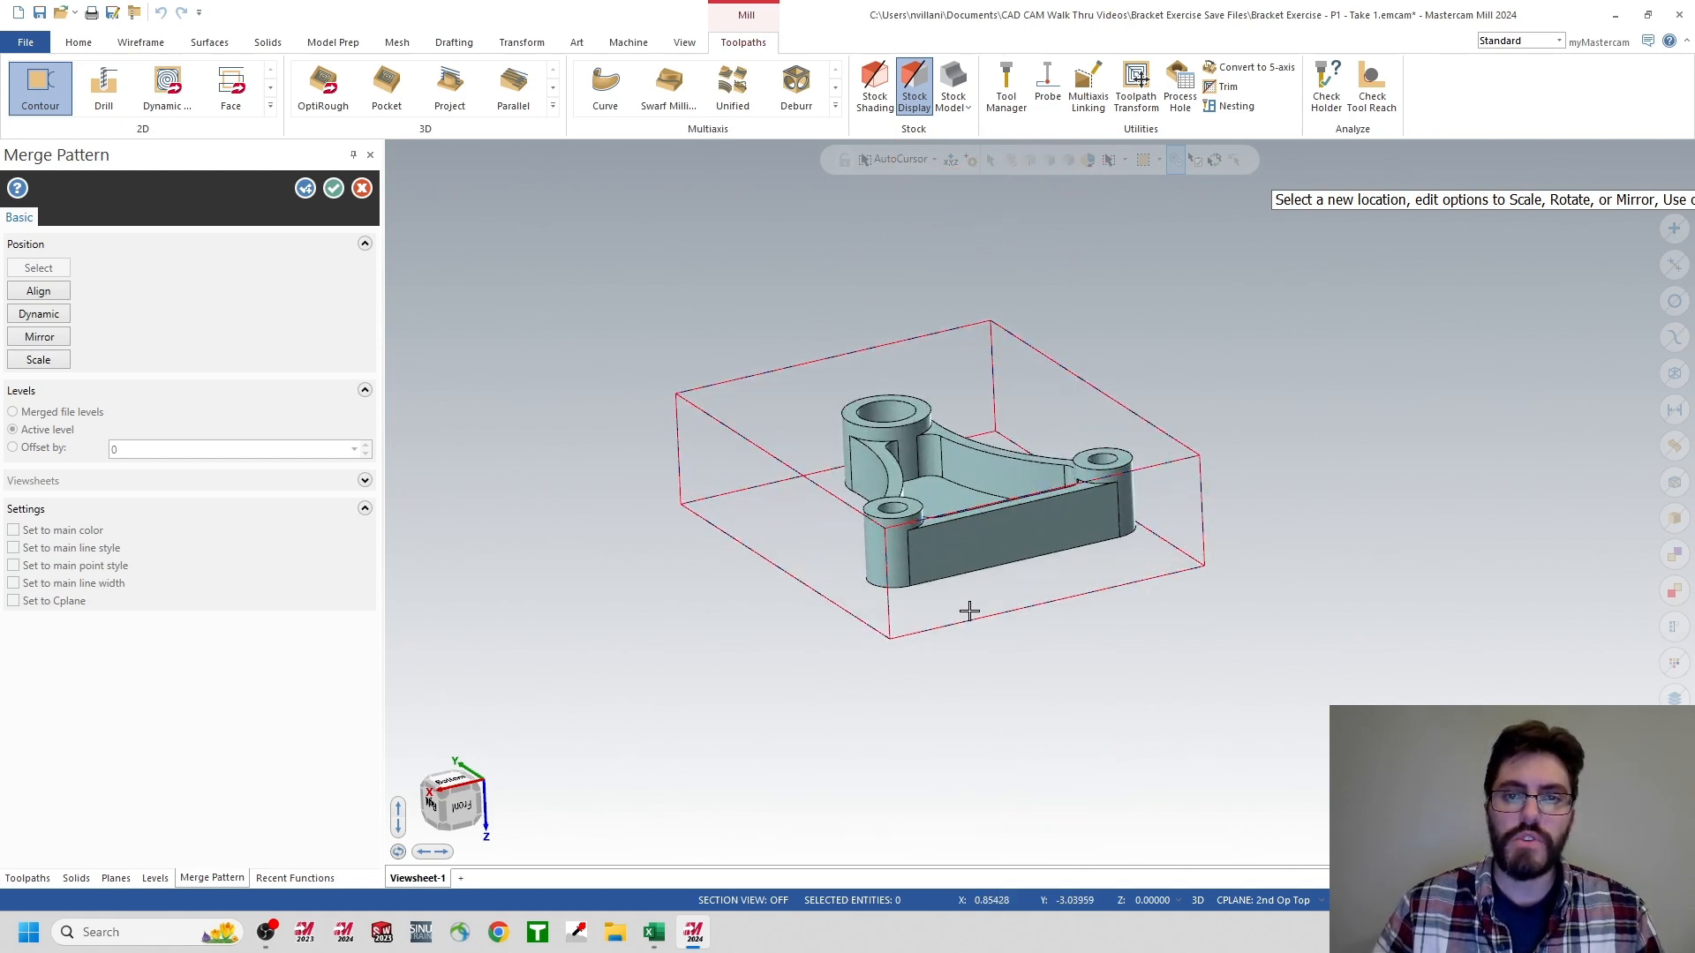
scroll(968, 611, "down", 5)
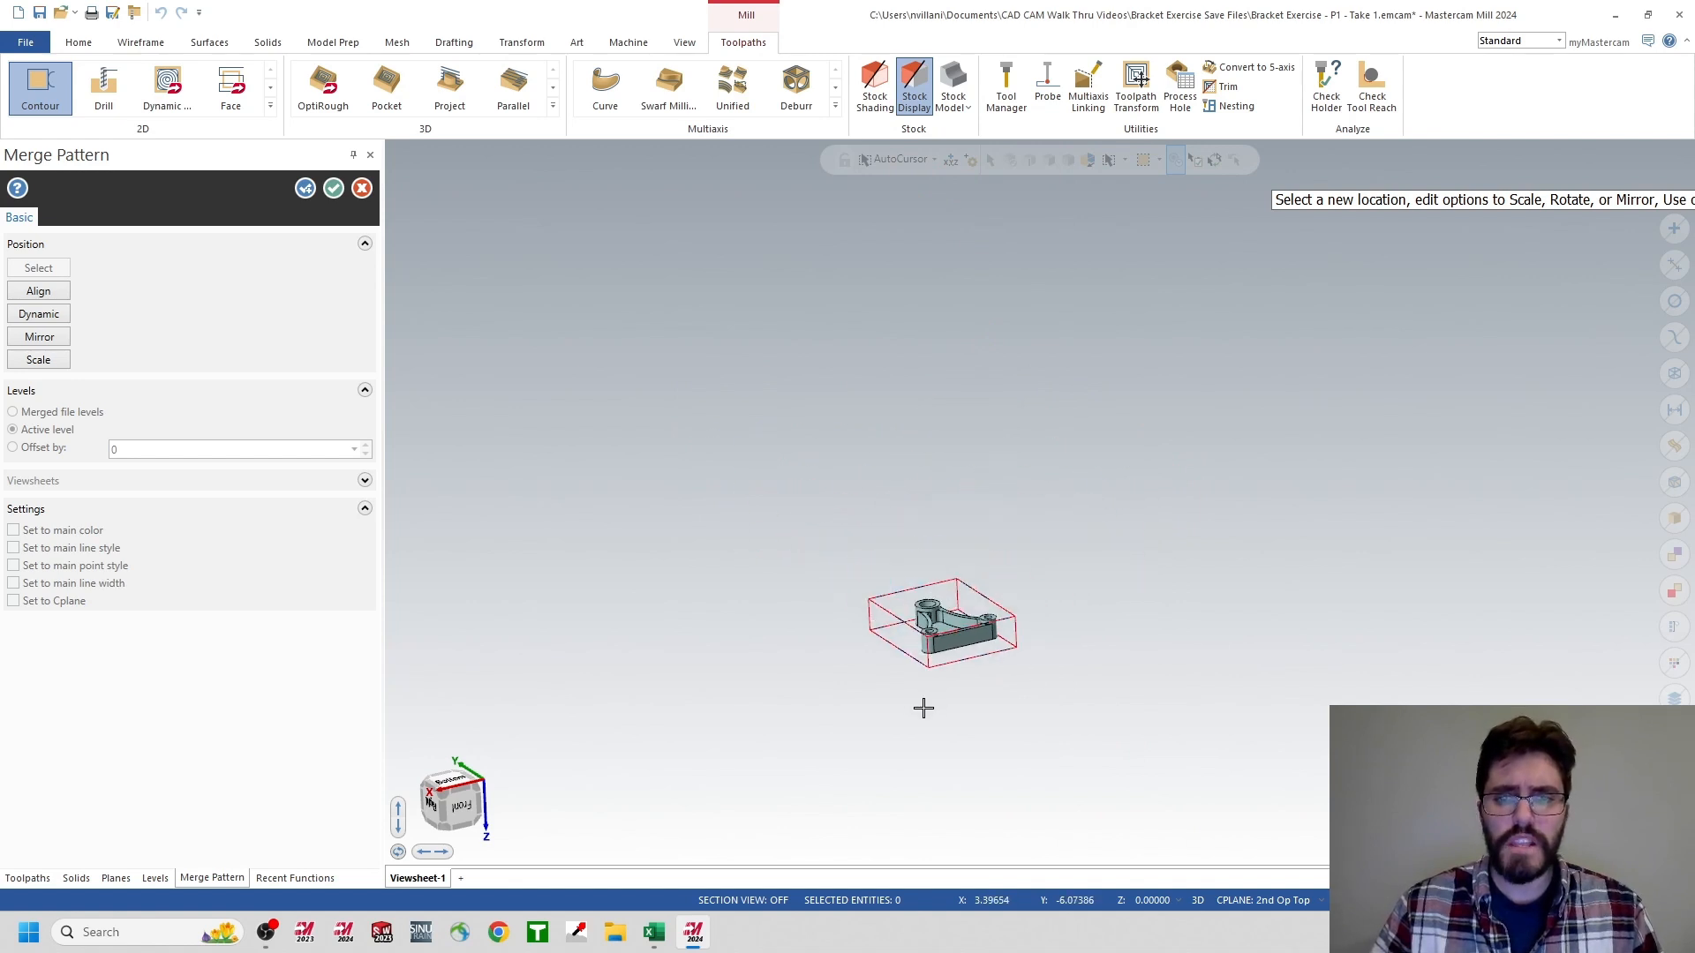
middle_click_drag(930, 714, 927, 446)
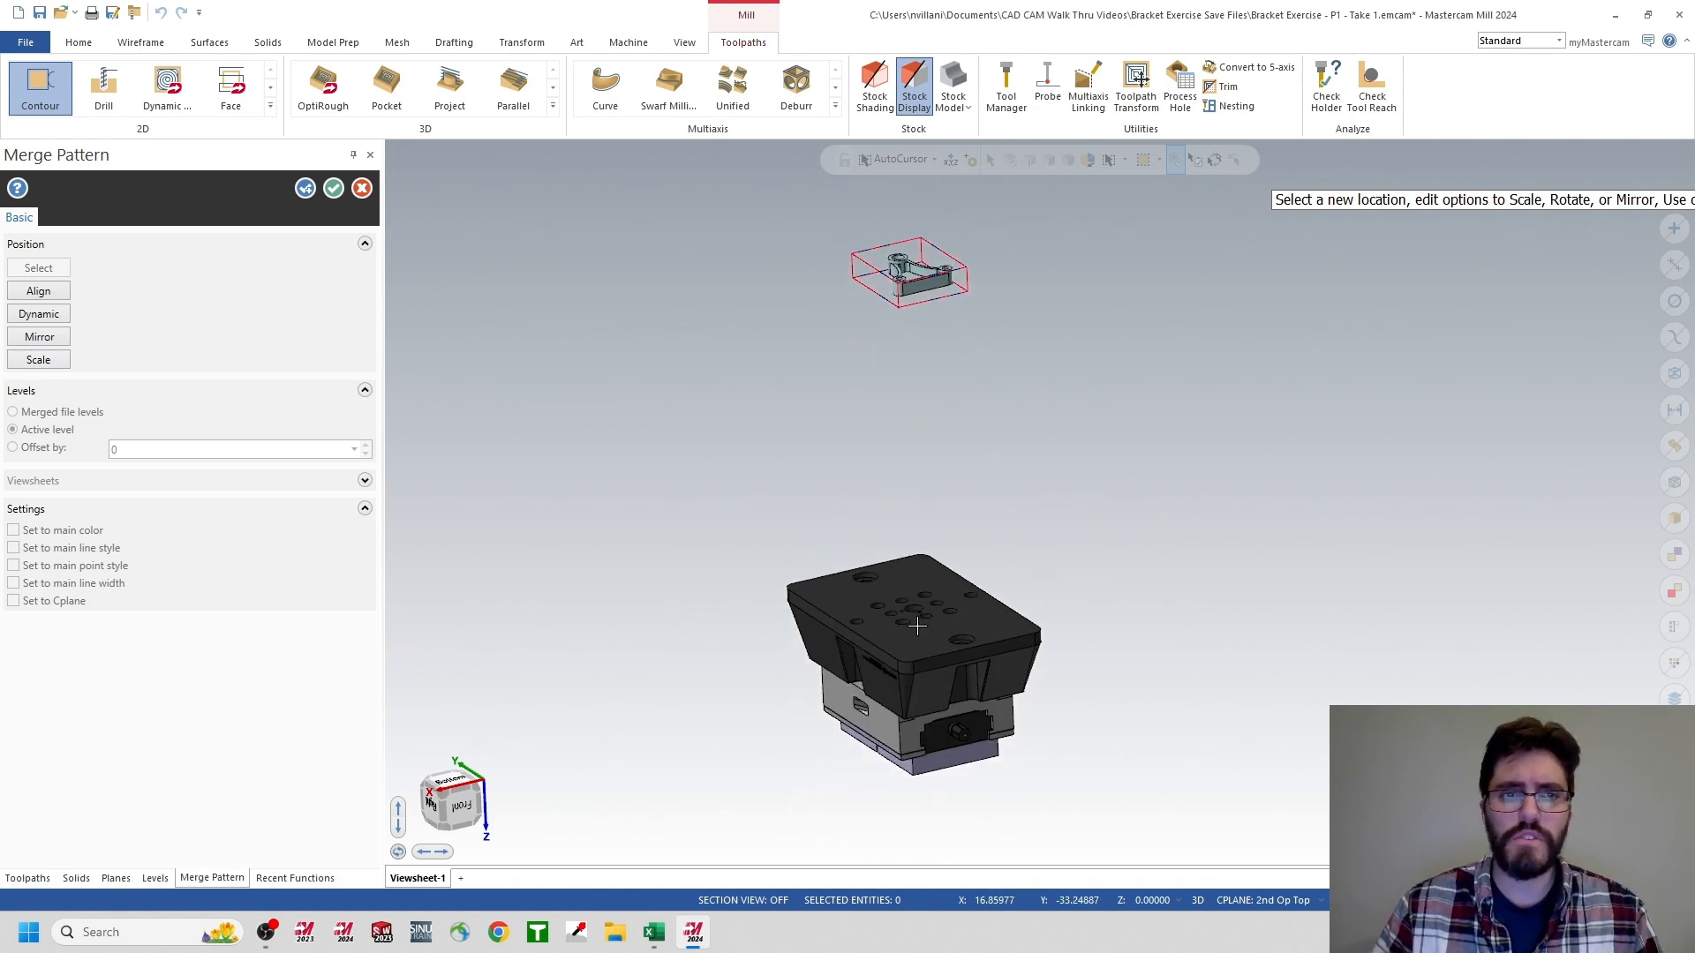
- Start another Dynamic move of the vice with the gnomon origin at the centre of the rounded pocket end around the jaw's small hole
left_click(40, 316)
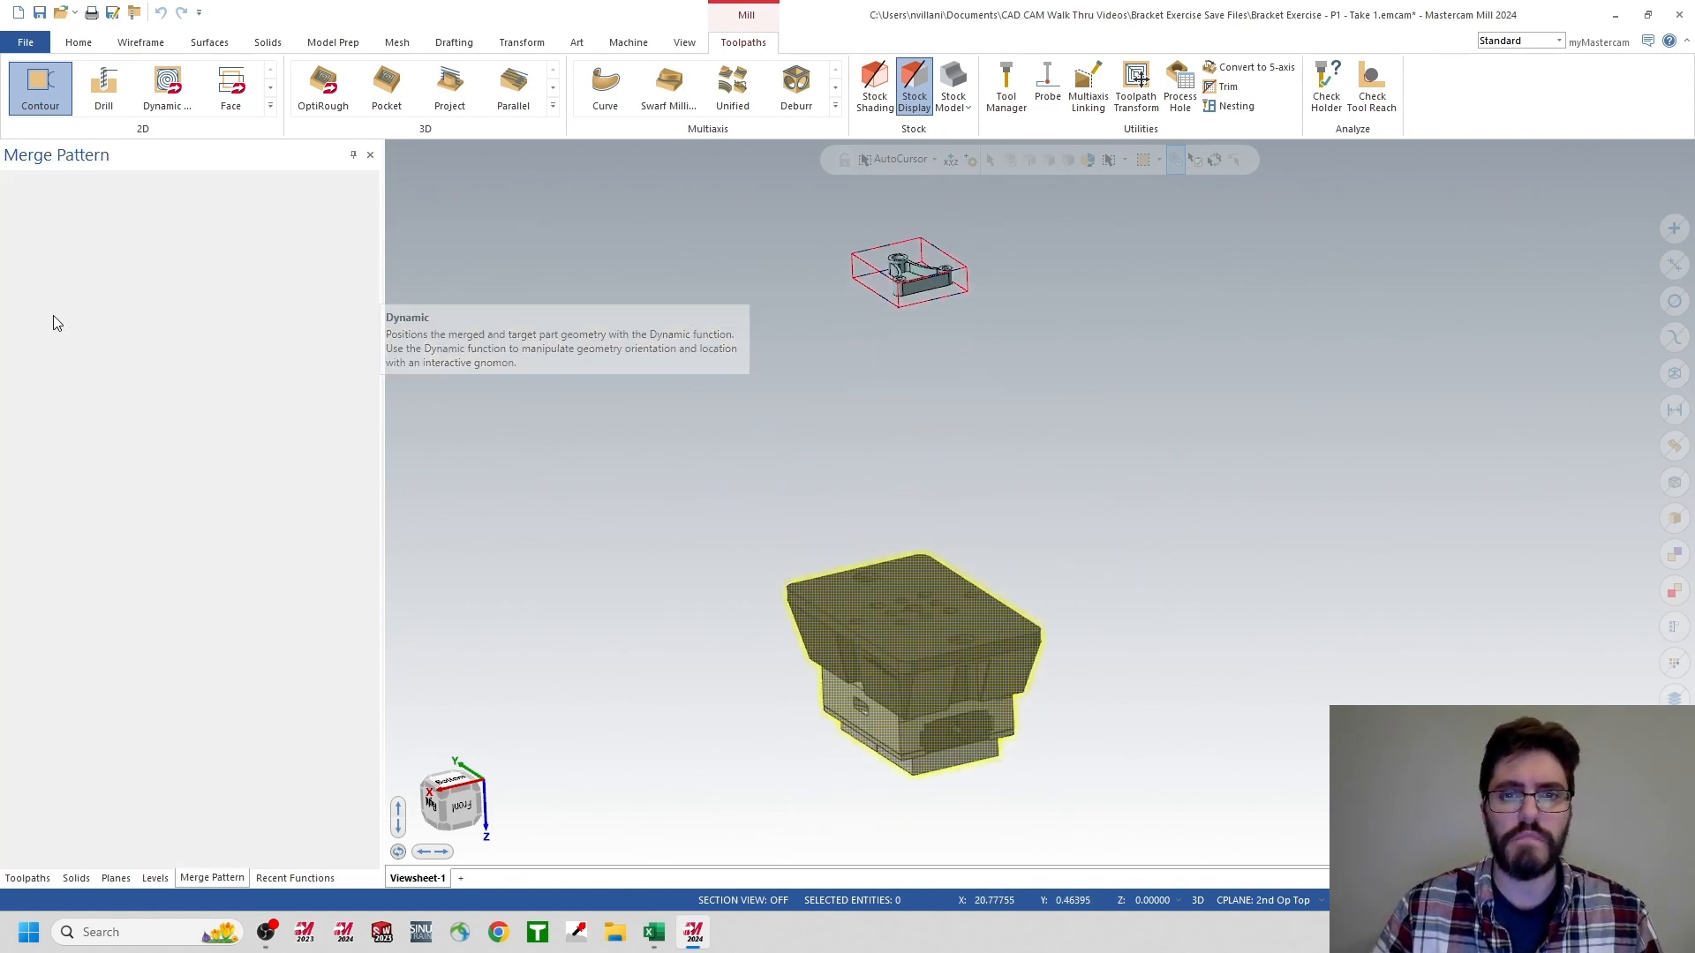
mouse_move(911, 657)
middle_mouse_down()
mouse_move(920, 685)
mouse_move(913, 594)
mouse_move(910, 673)
middle_mouse_up()
scroll(906, 667, "up", 8)
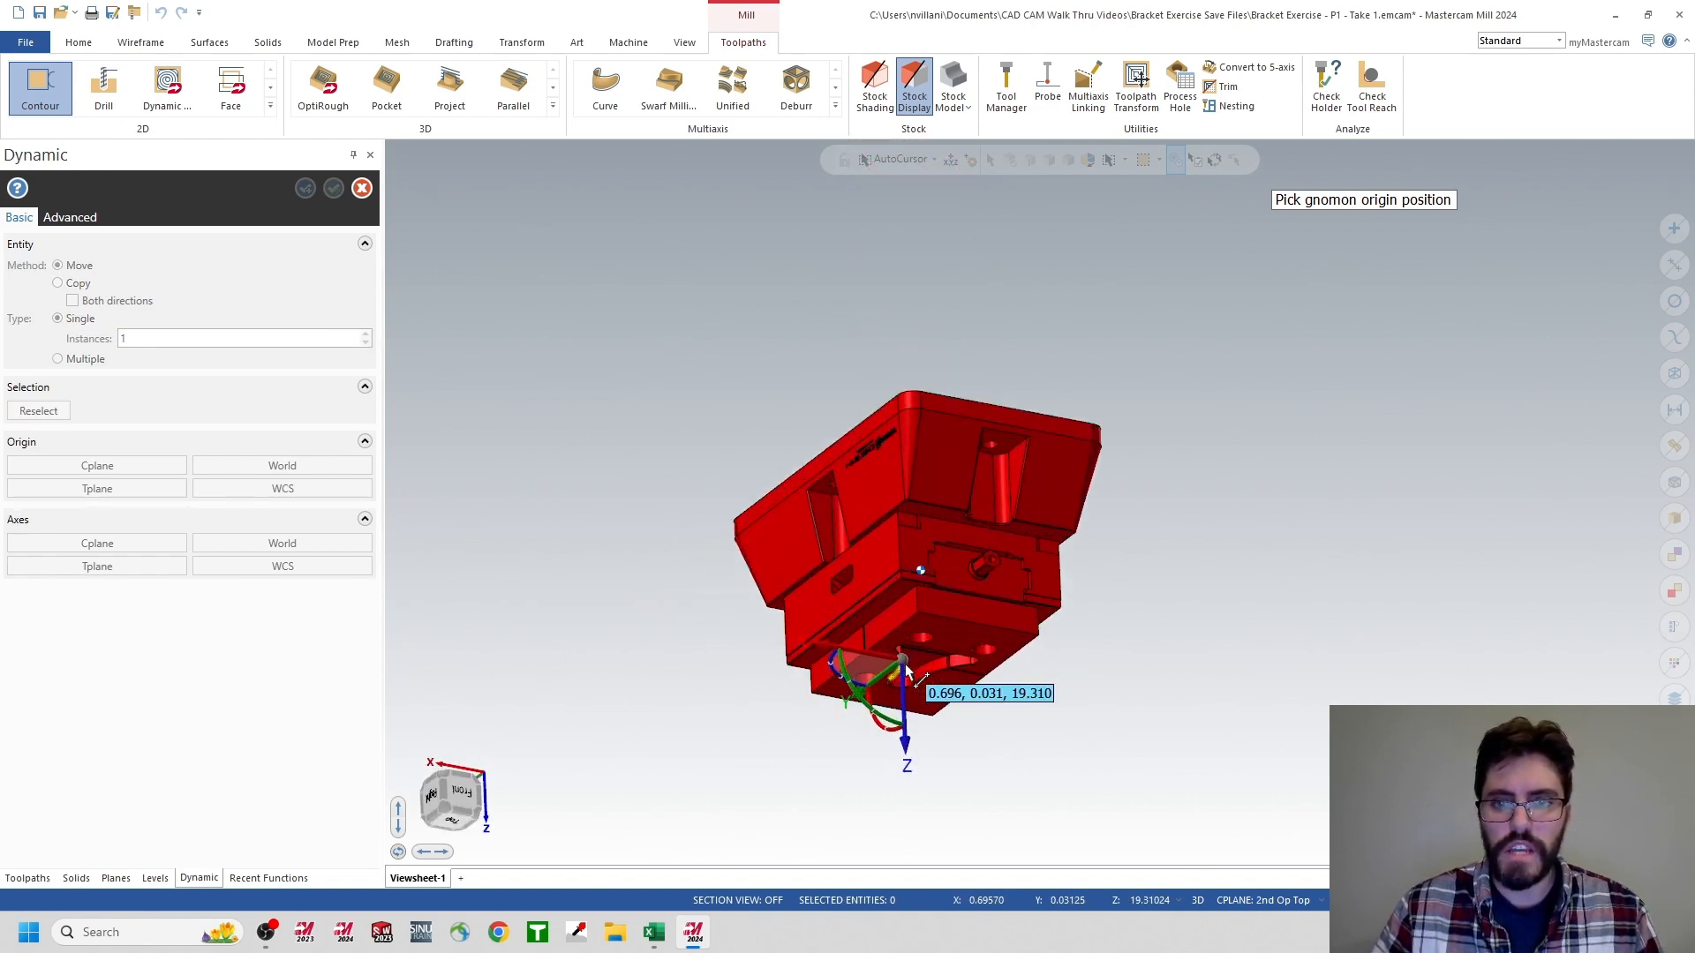
scroll(906, 669, "up", 8)
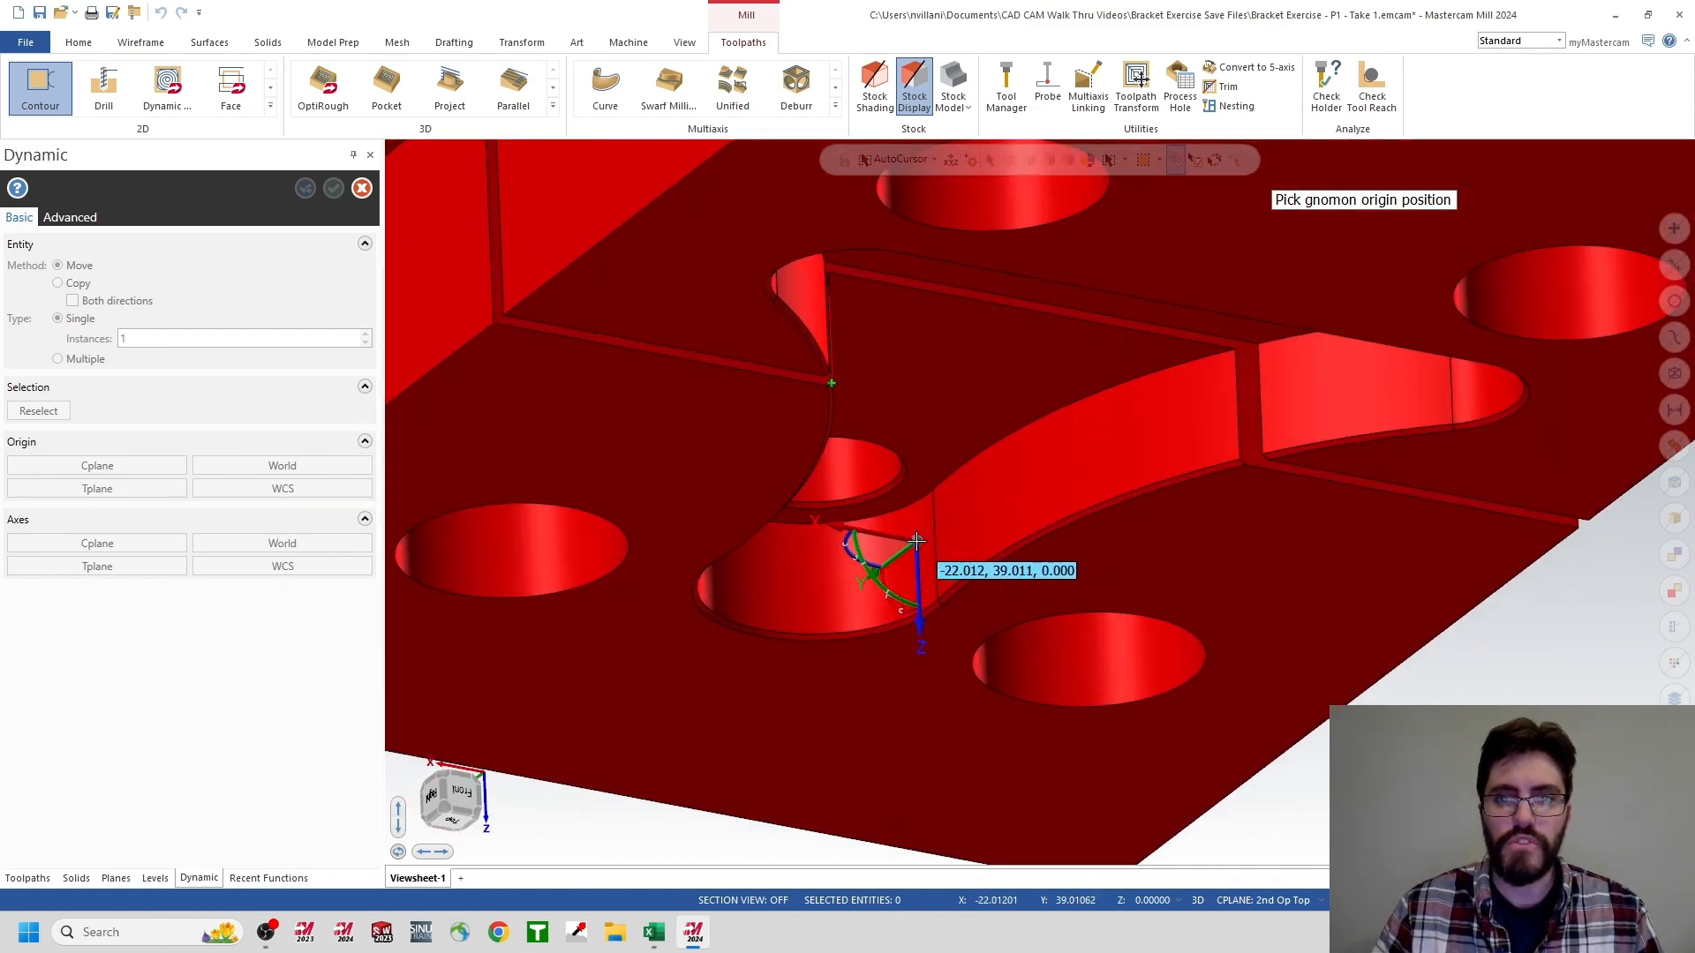
middle_click_drag(916, 541, 841, 519)
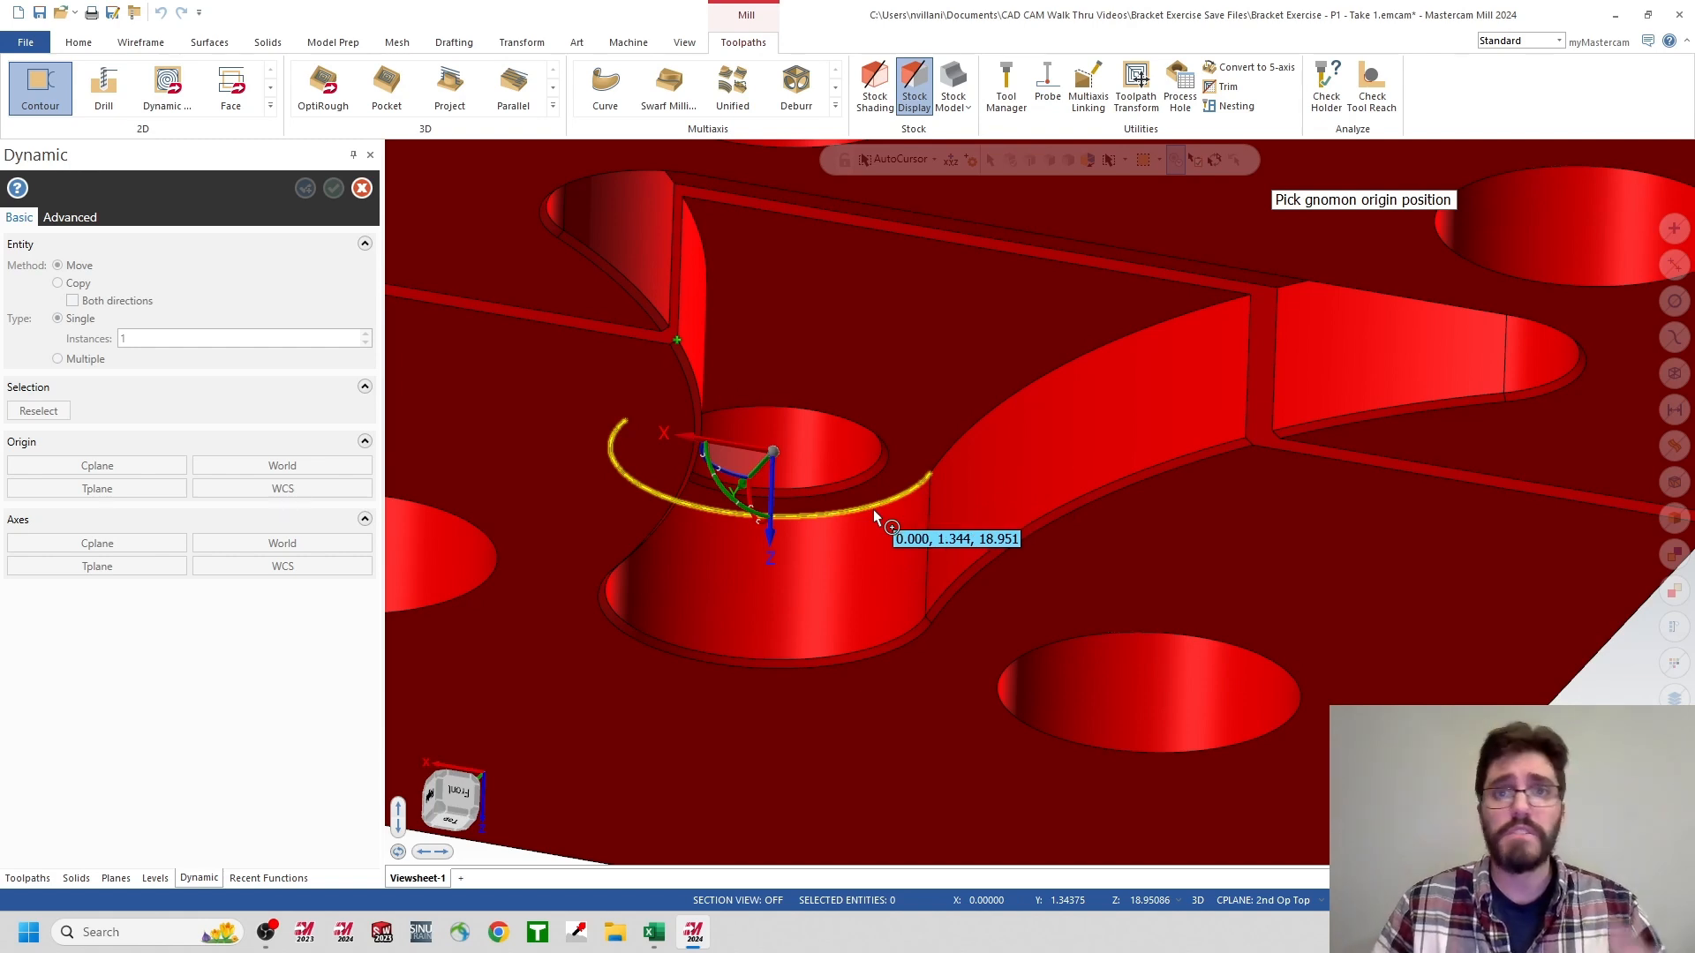
left_click(872, 510)
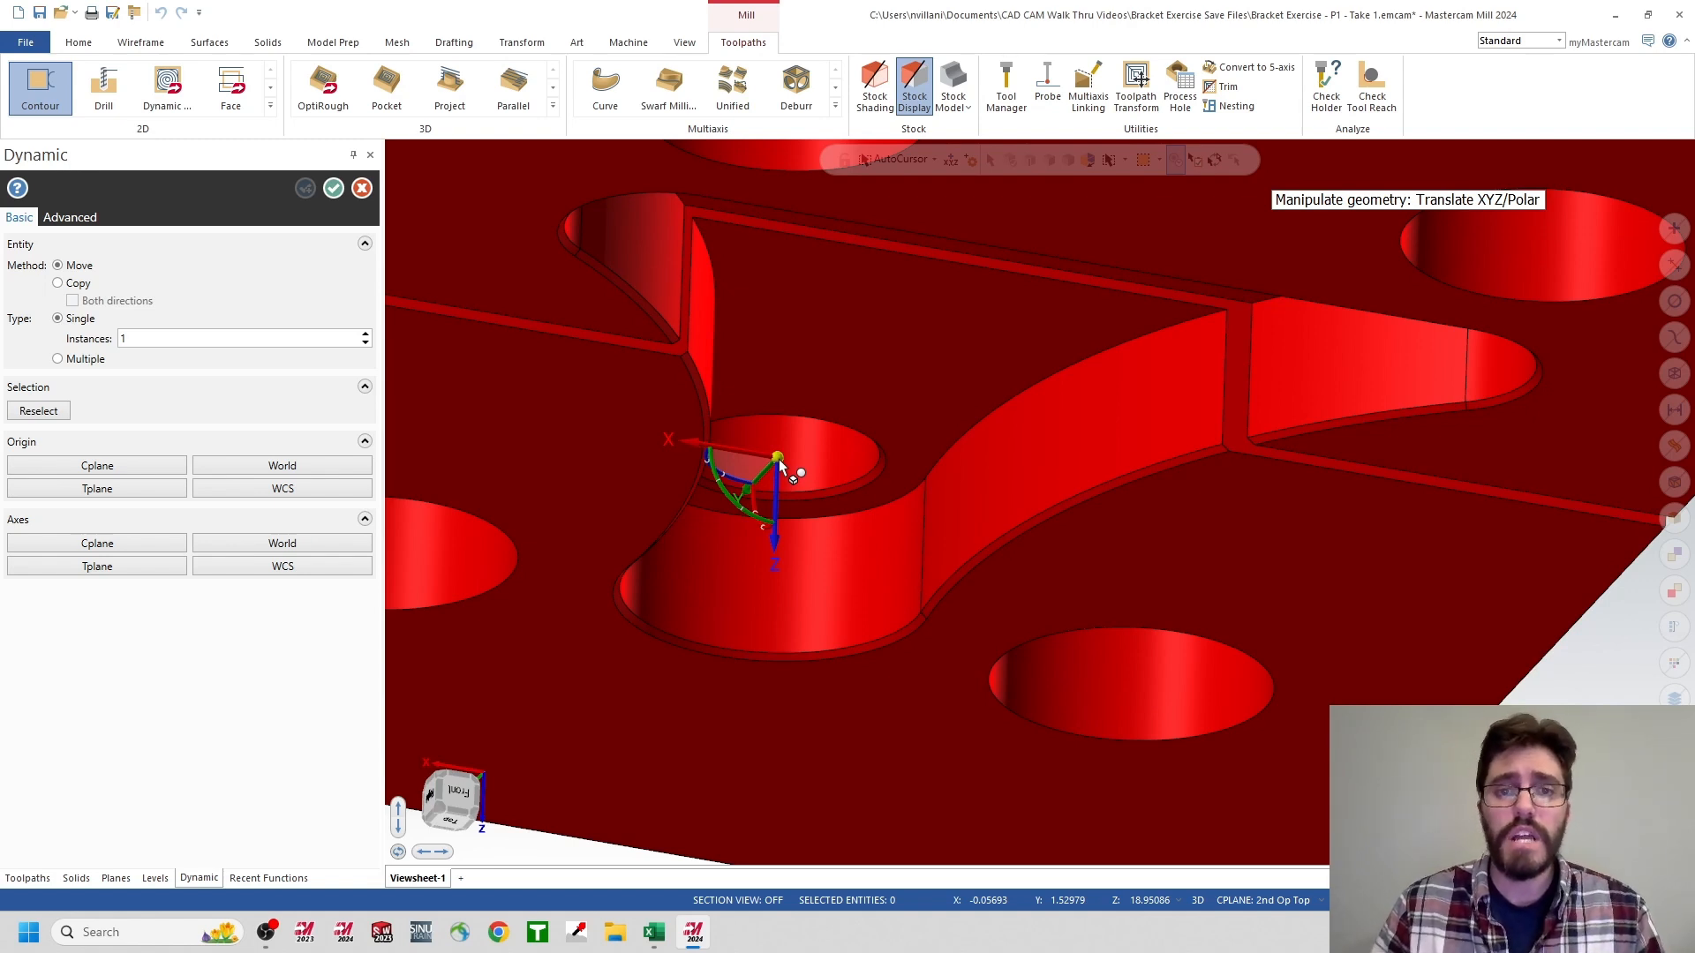
- Start a free translation of the vice and riser from the gnomon origin and turn on translucent shading
left_click(779, 459)
scroll(778, 459, "down", 6)
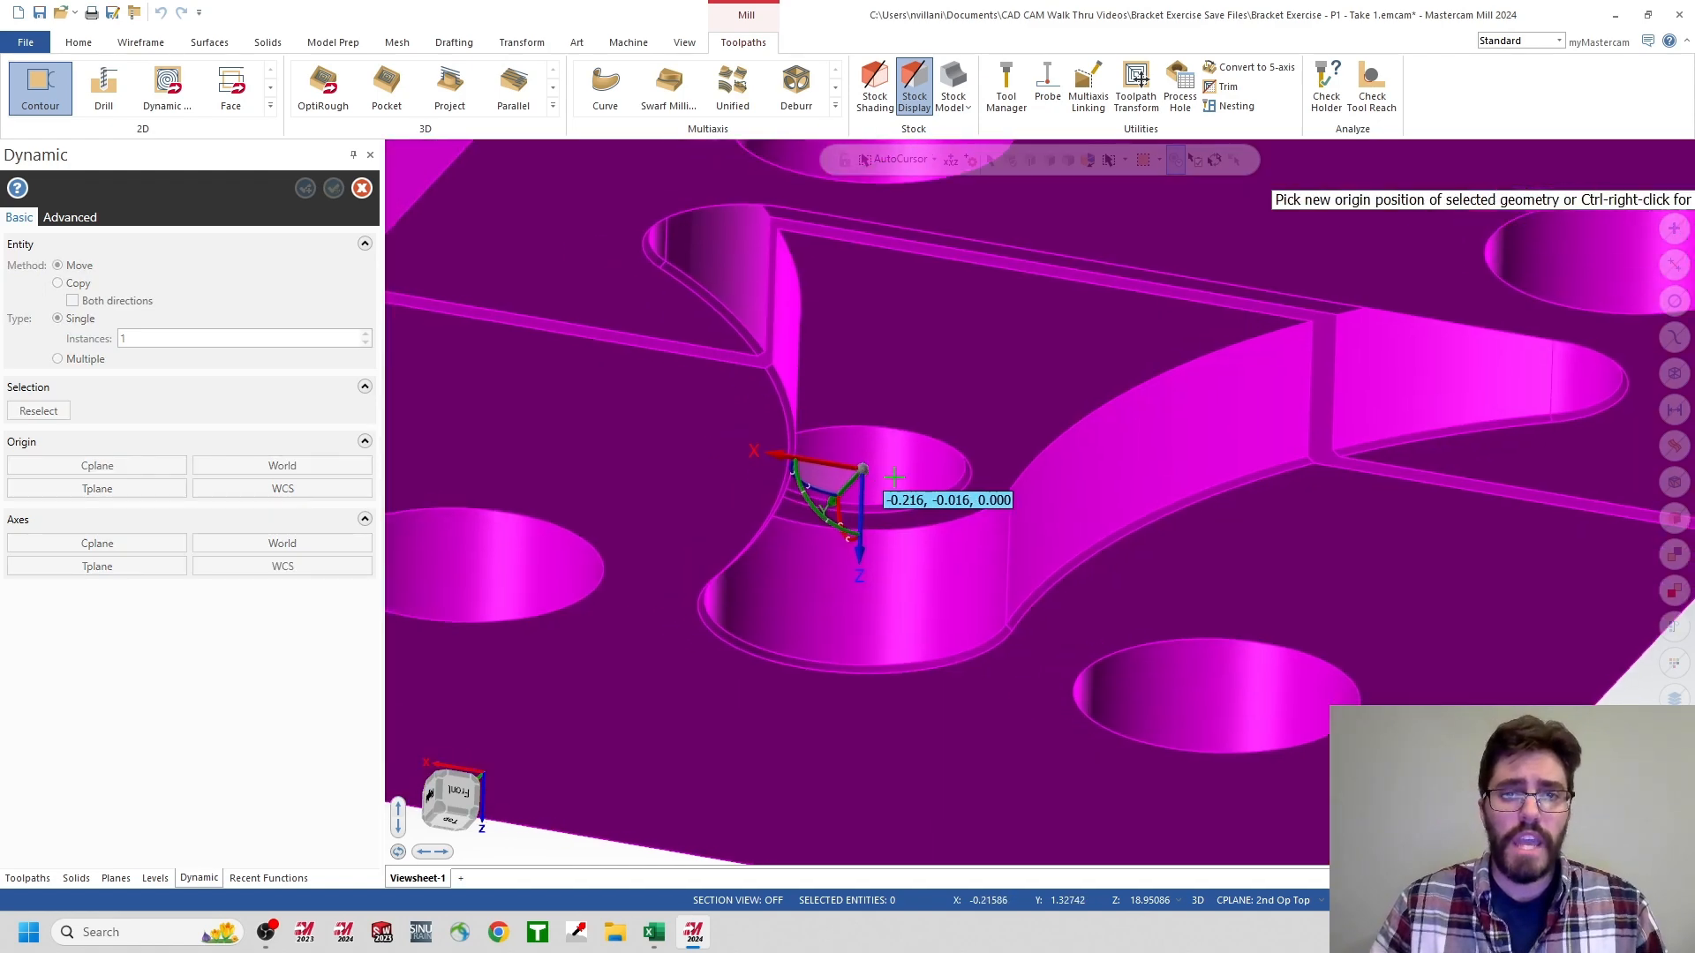
scroll(900, 462, "down", 5)
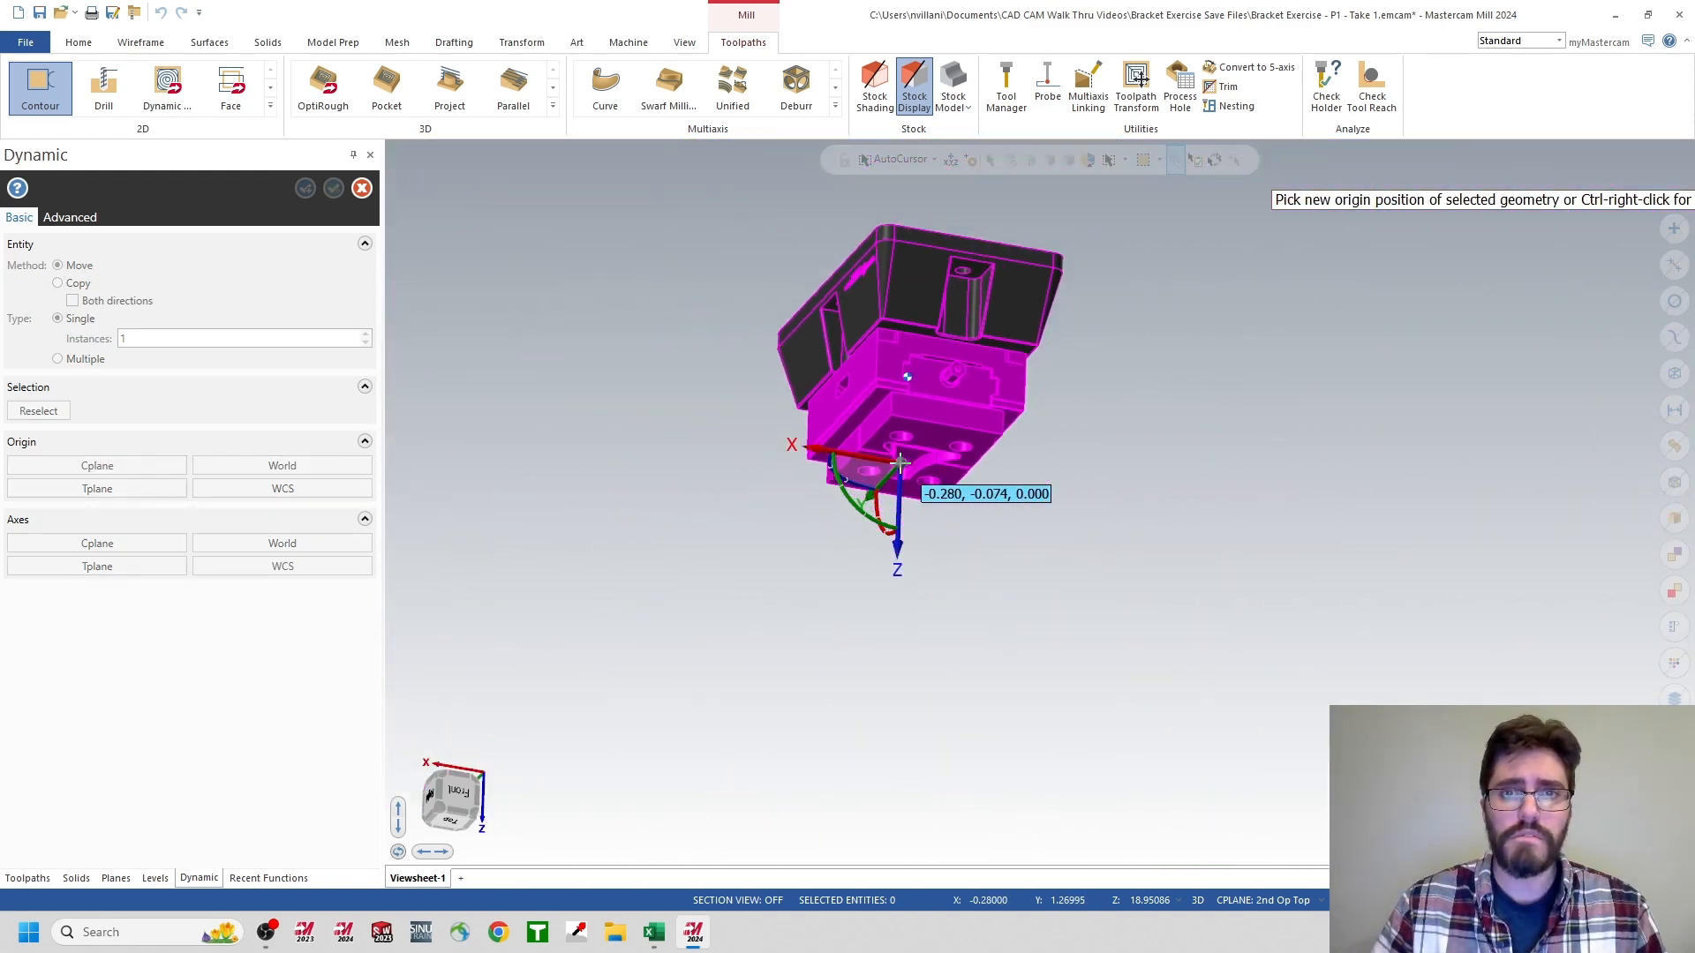
scroll(946, 511, "up", 10)
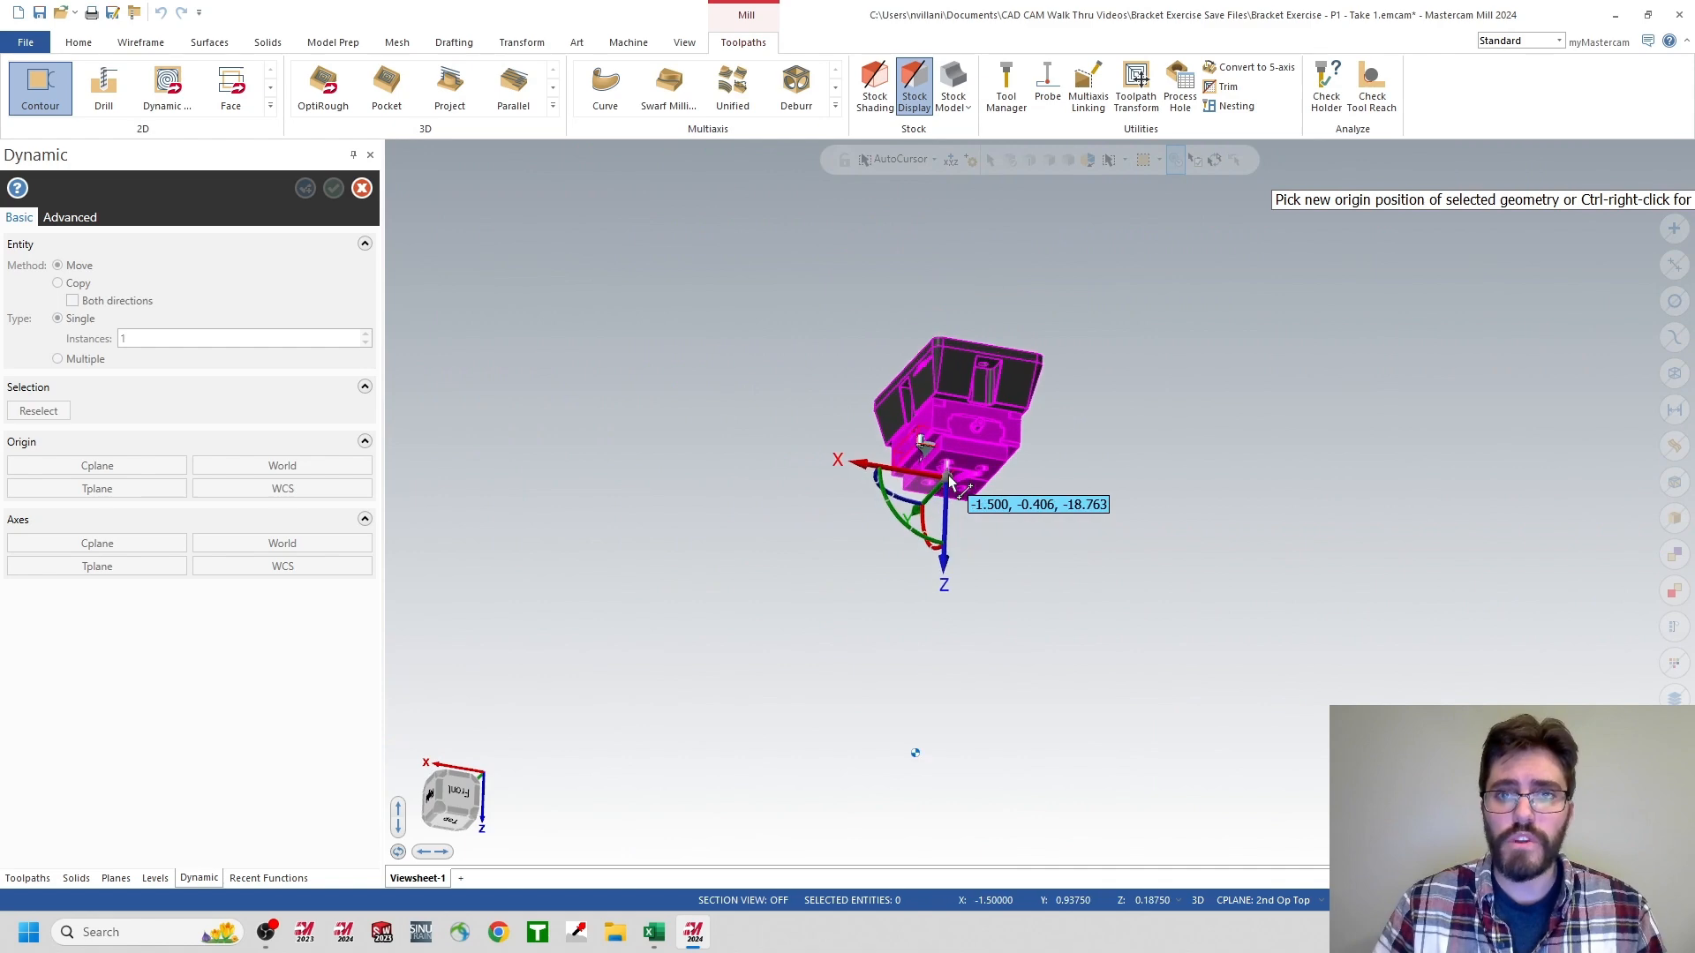
mouse_move(996, 492)
middle_mouse_down()
mouse_move(662, 283)
mouse_move(759, 415)
mouse_move(1024, 636)
mouse_move(989, 596)
mouse_move(967, 495)
middle_mouse_up()
scroll(926, 565, "down", 4)
middle_click_drag(831, 444, 909, 526)
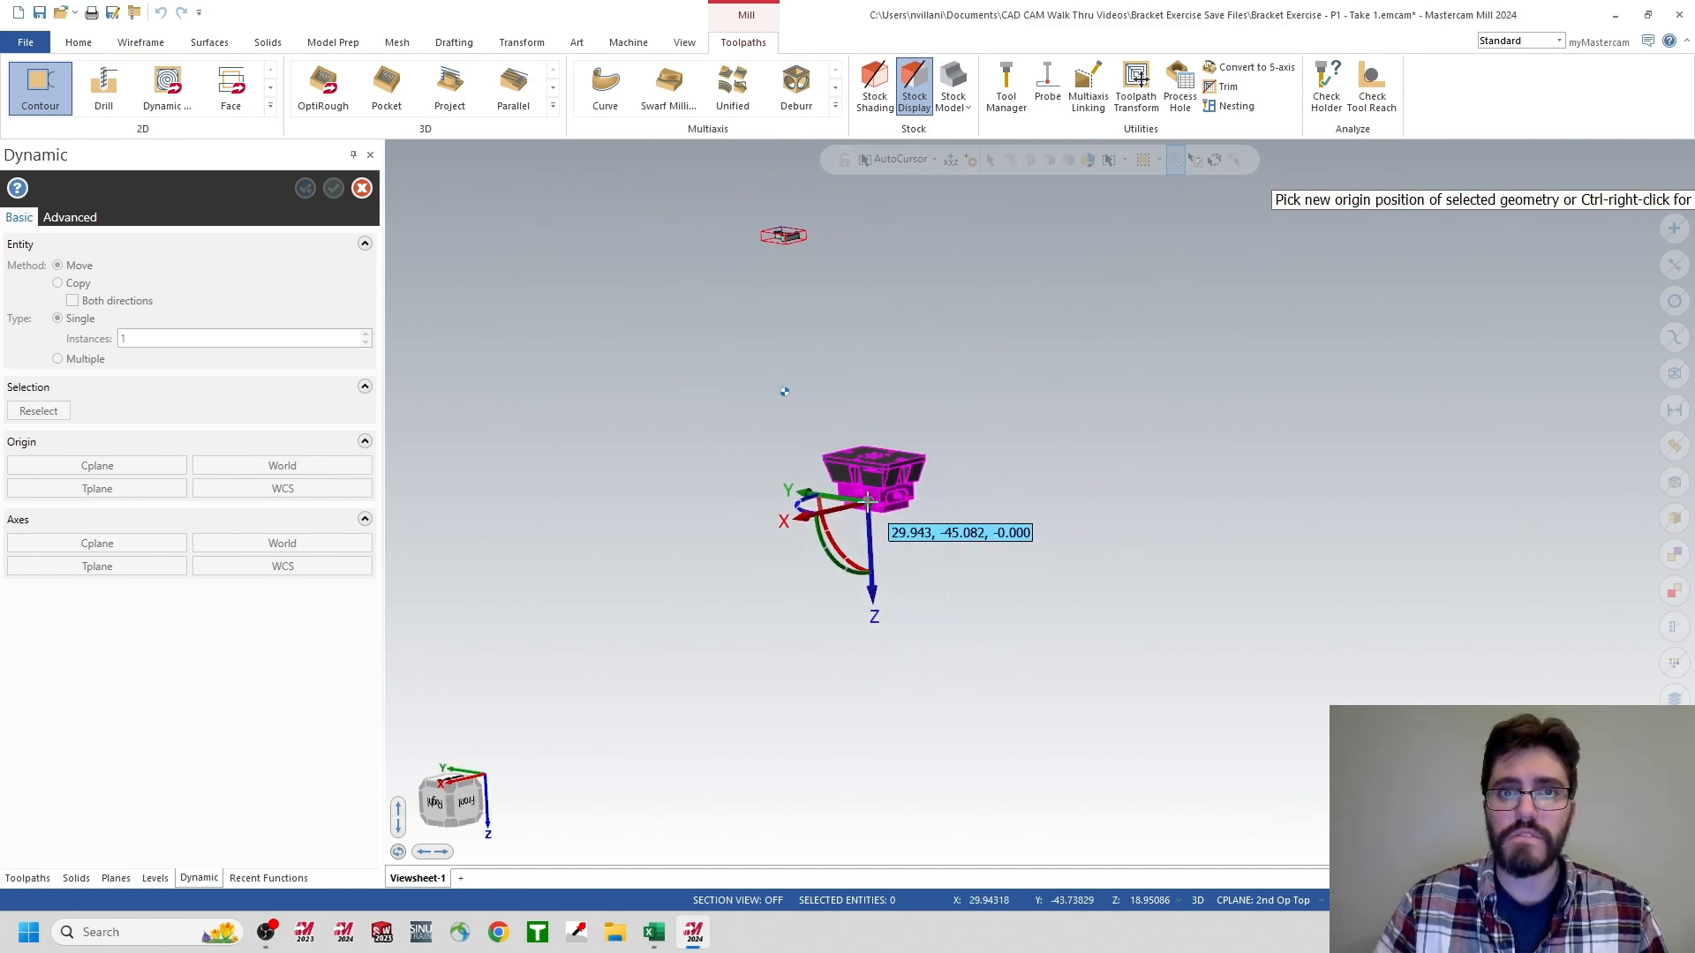
scroll(785, 260, "up", 5)
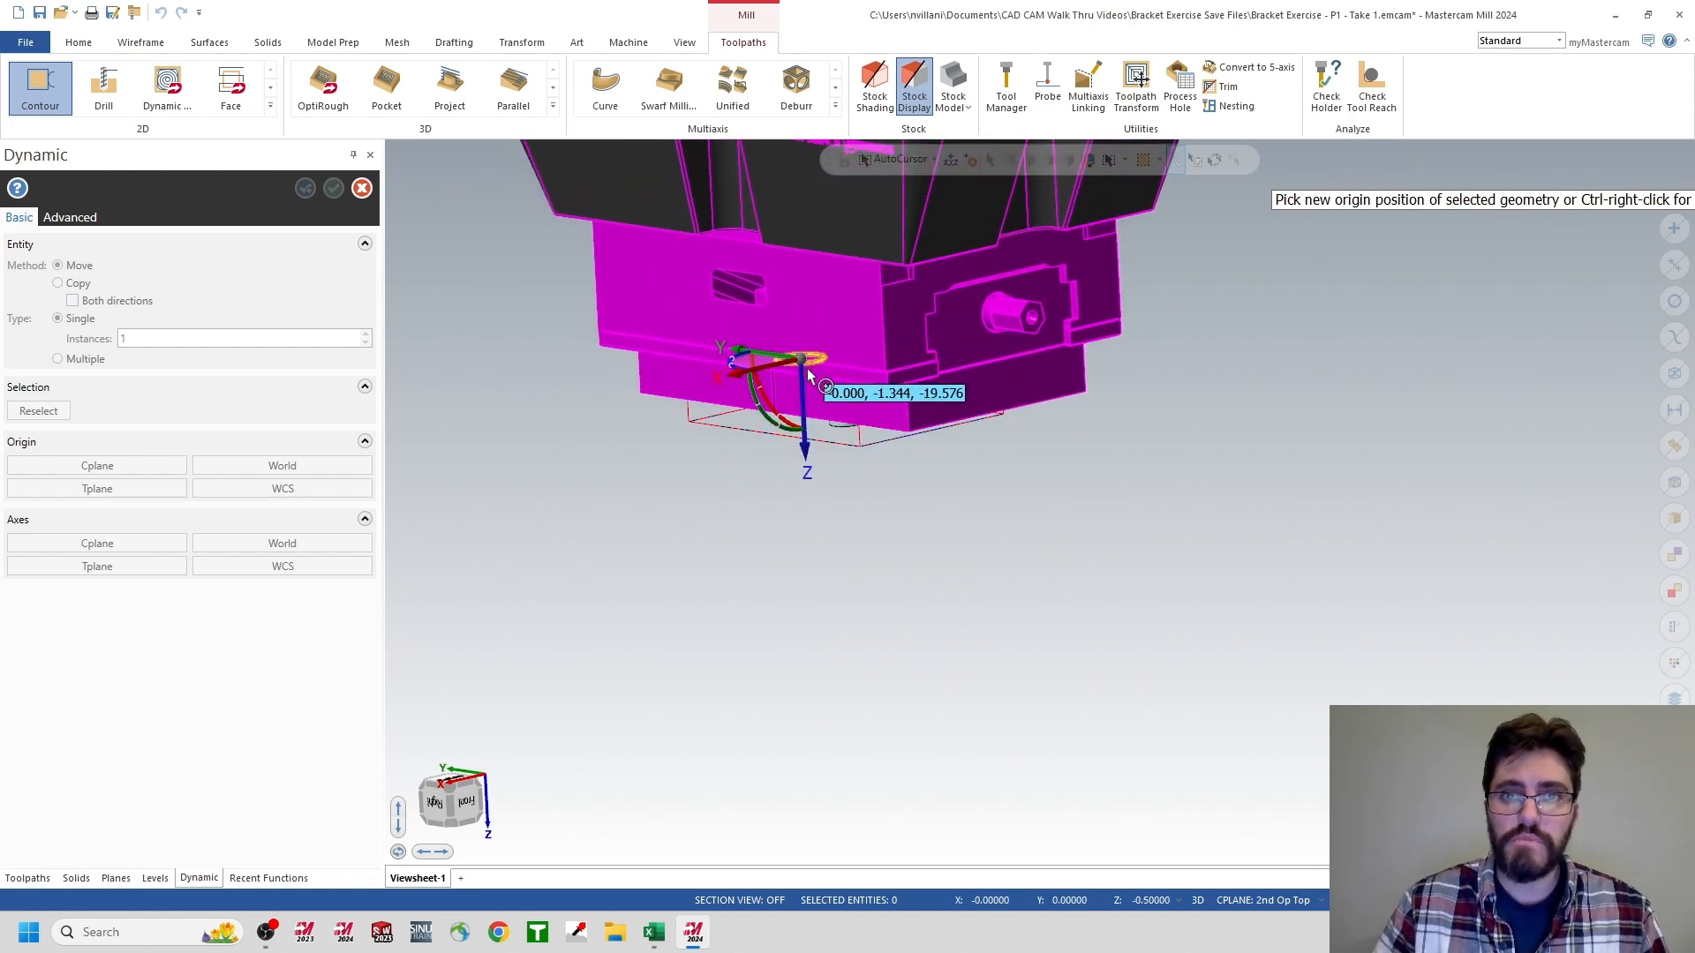
middle_click_drag(807, 364, 813, 324)
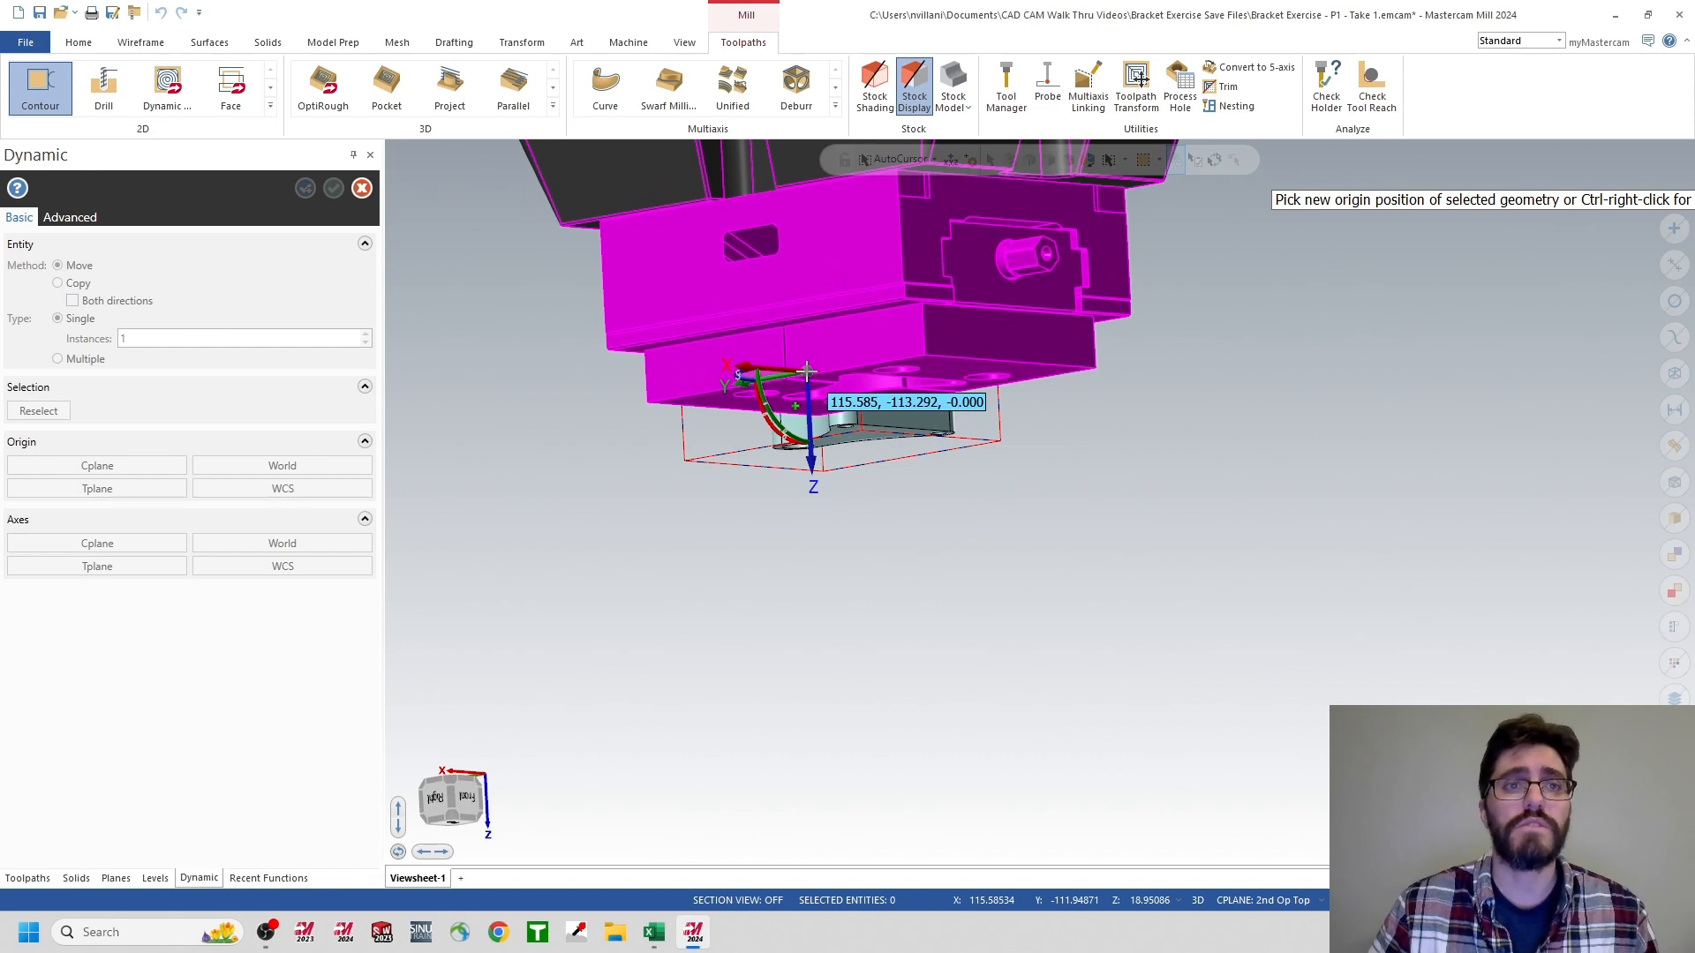
left_click(686, 44)
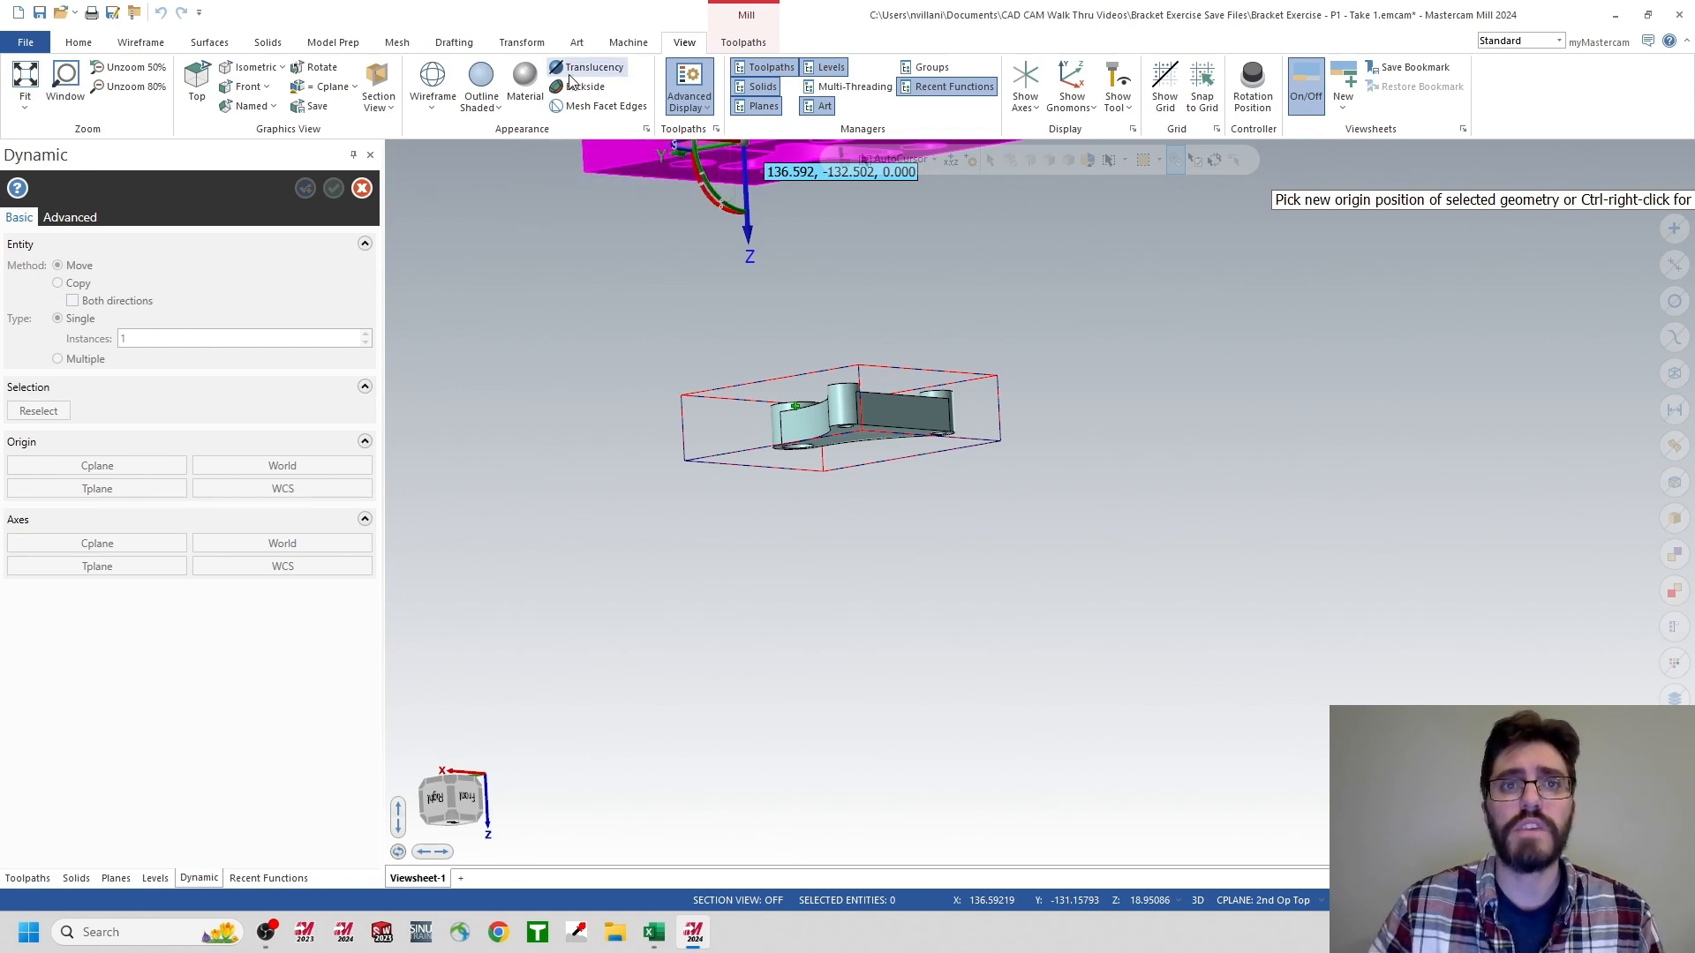
left_click(586, 68)
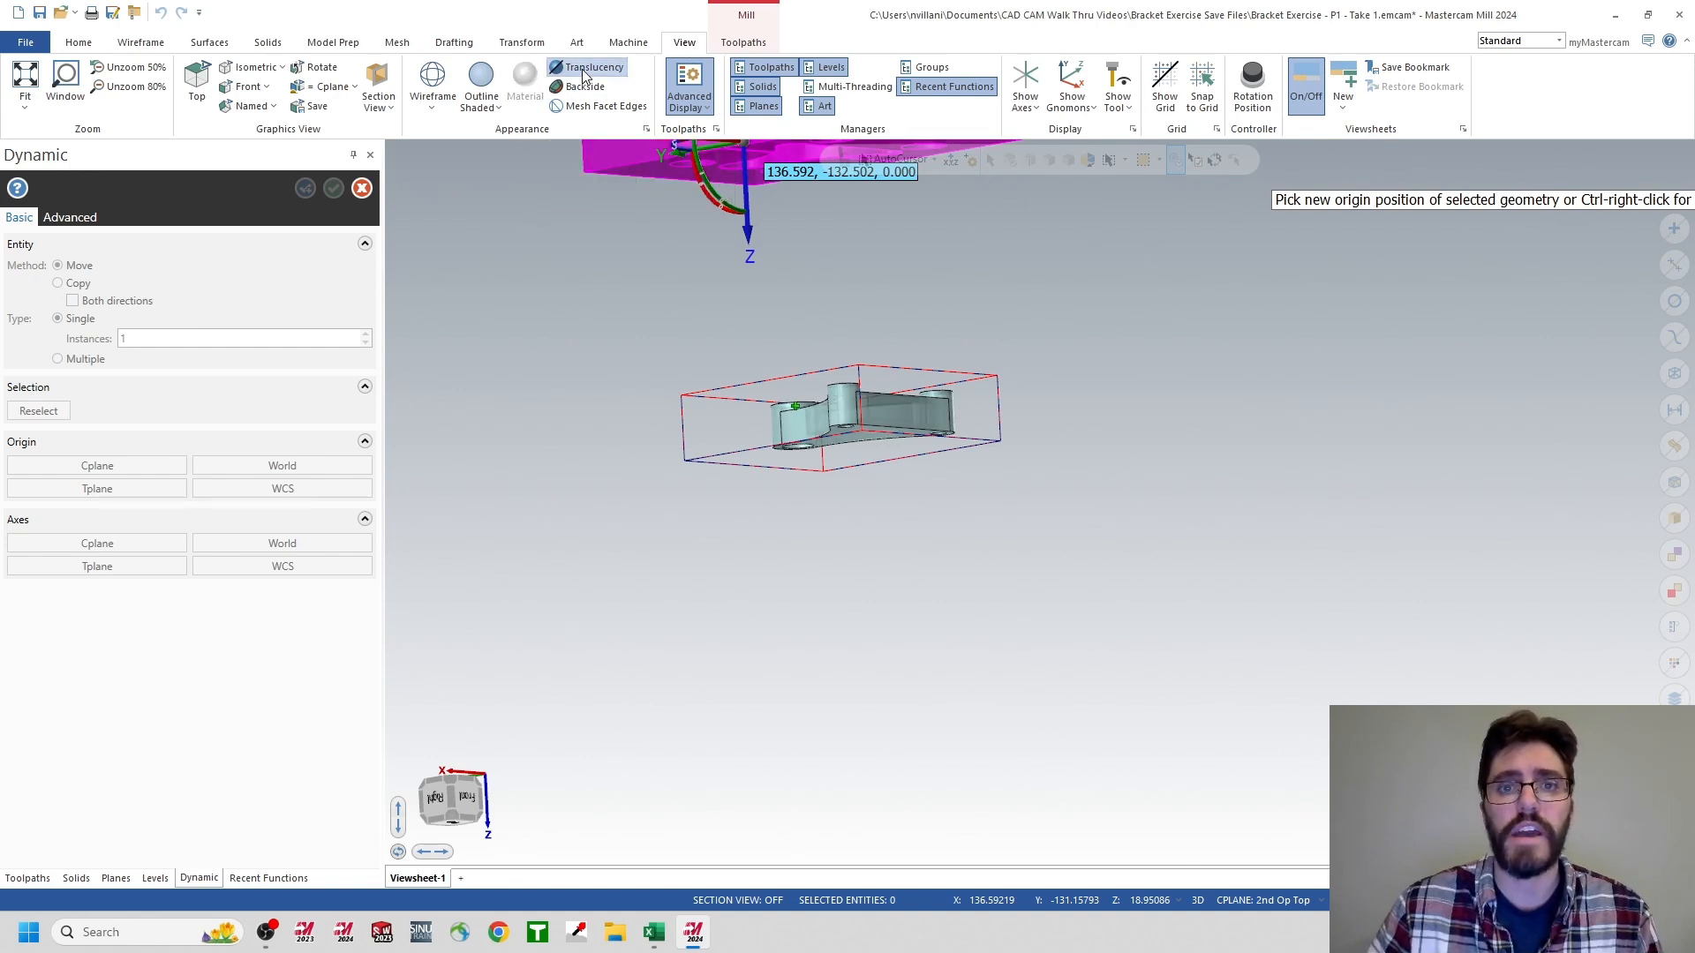
- Place the vice's gnomon origin at the centre of the circular end edge of the bracket's large-hole boss
scroll(746, 360, "up", 4)
scroll(749, 359, "up", 4)
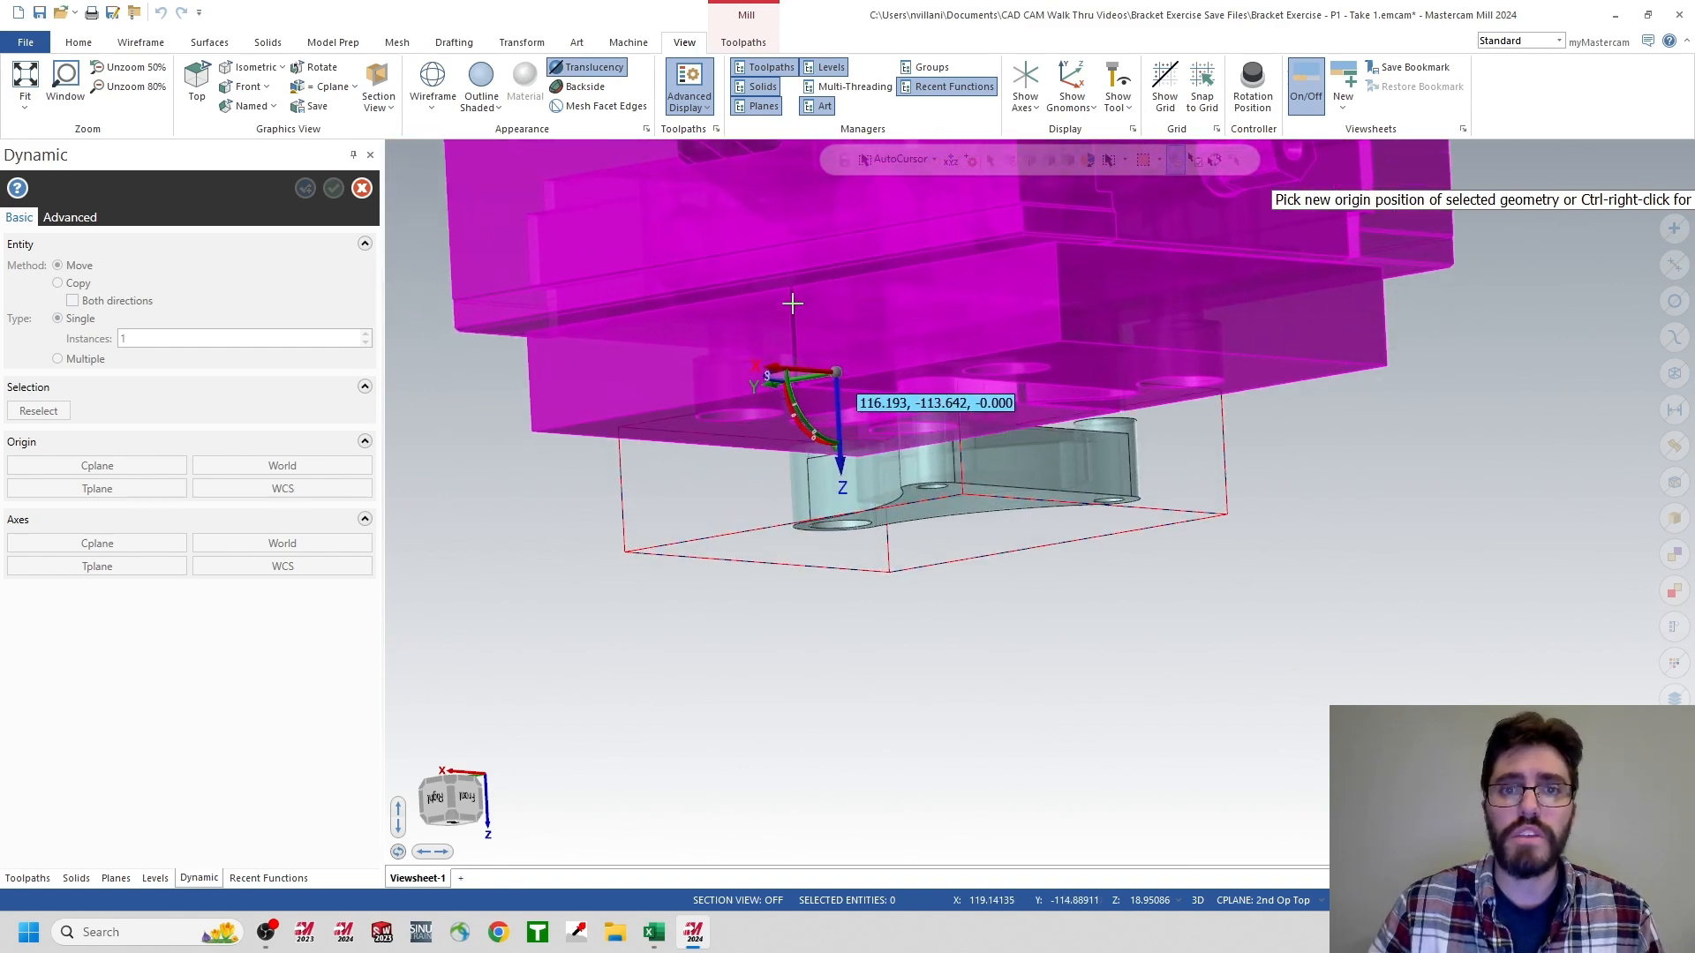
scroll(892, 238, "down", 5)
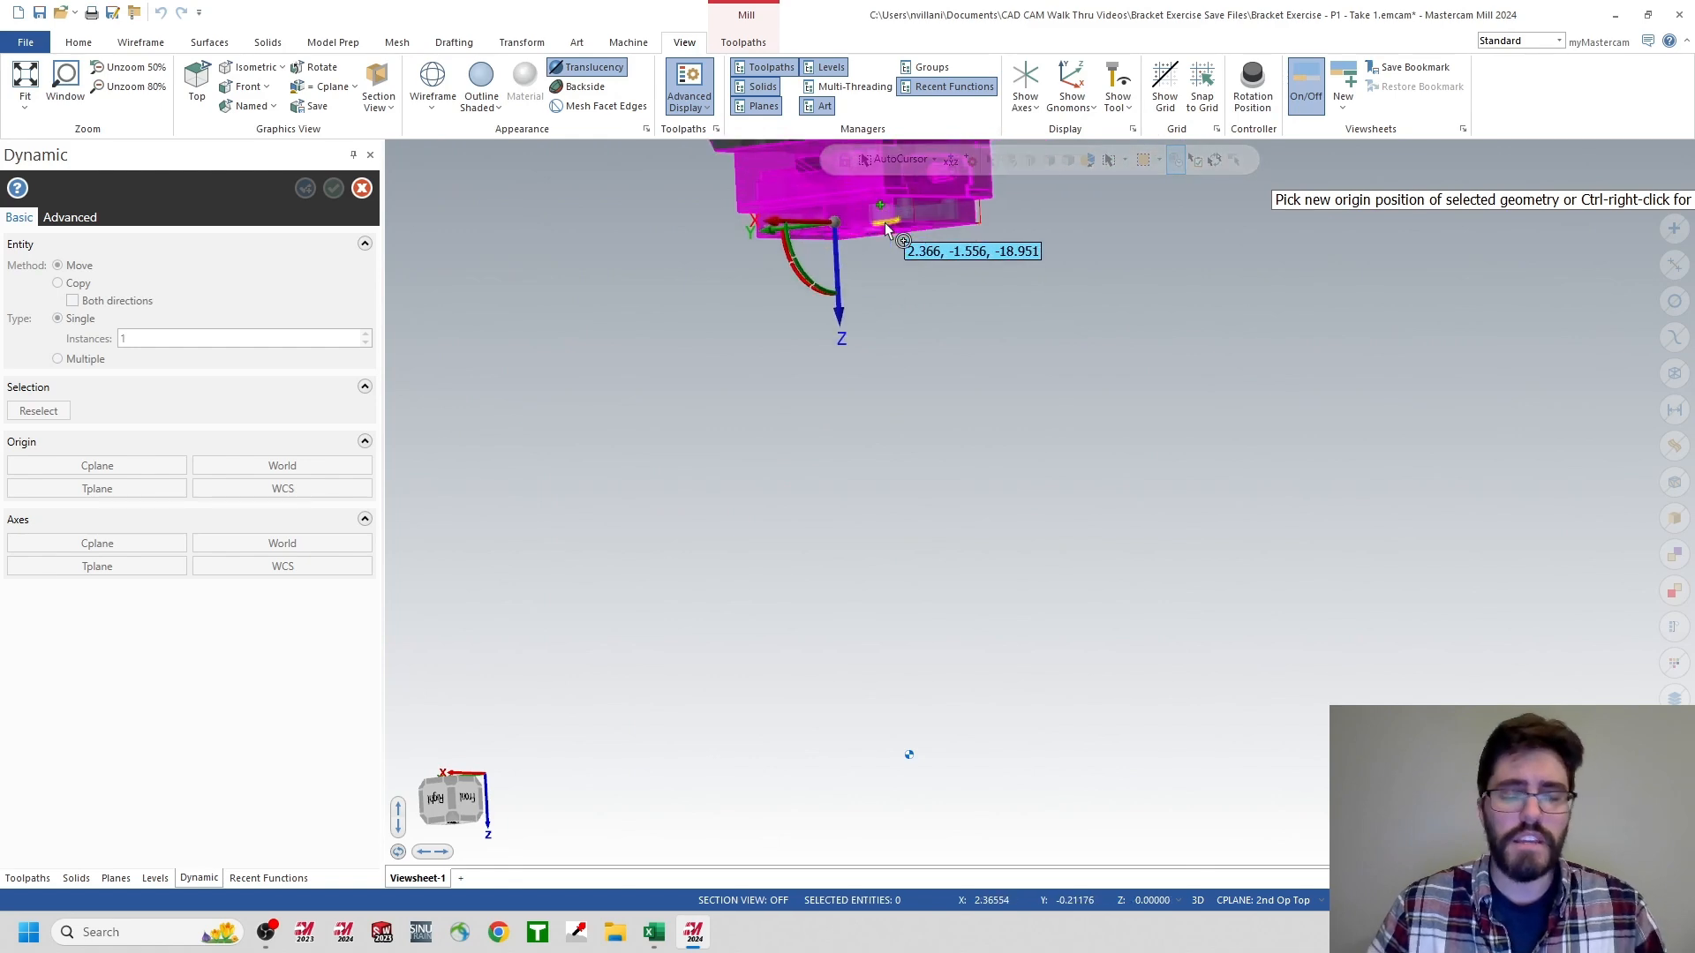
middle_click_drag(886, 218, 920, 438, "shift")
scroll(915, 446, "up", 1)
scroll(916, 446, "up", 6)
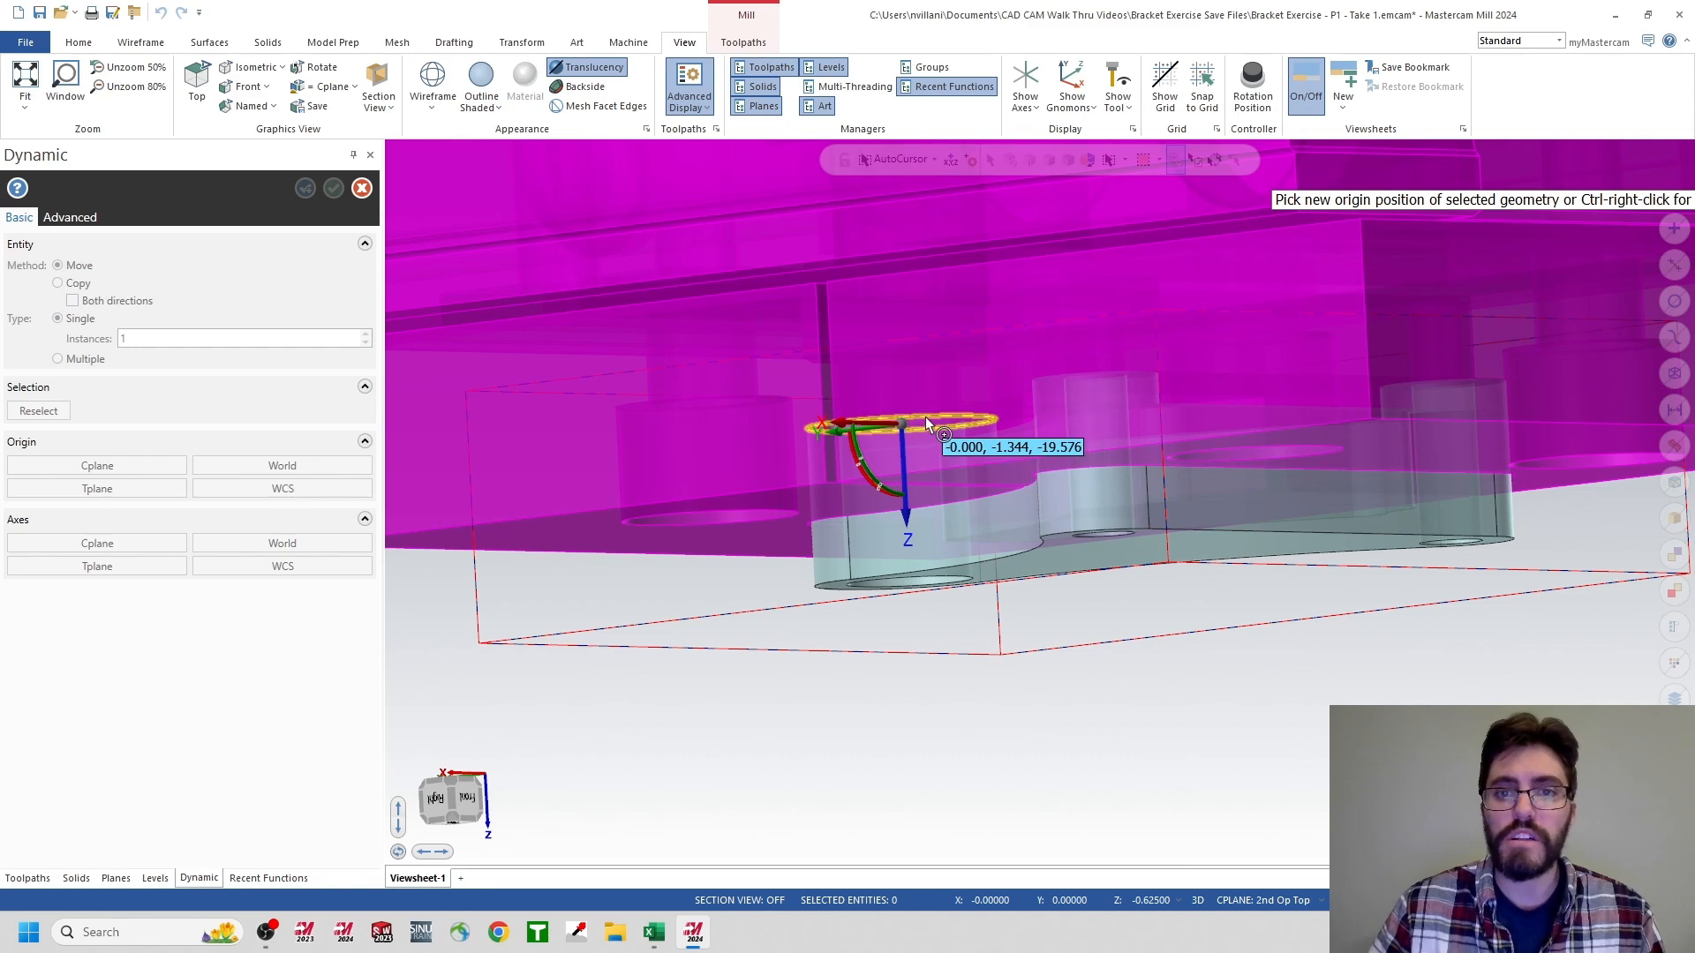
left_click(925, 418)
- Turn translucent shading off, then accept the dynamic move and the merged vice pattern
middle_click_drag(843, 452, 829, 369)
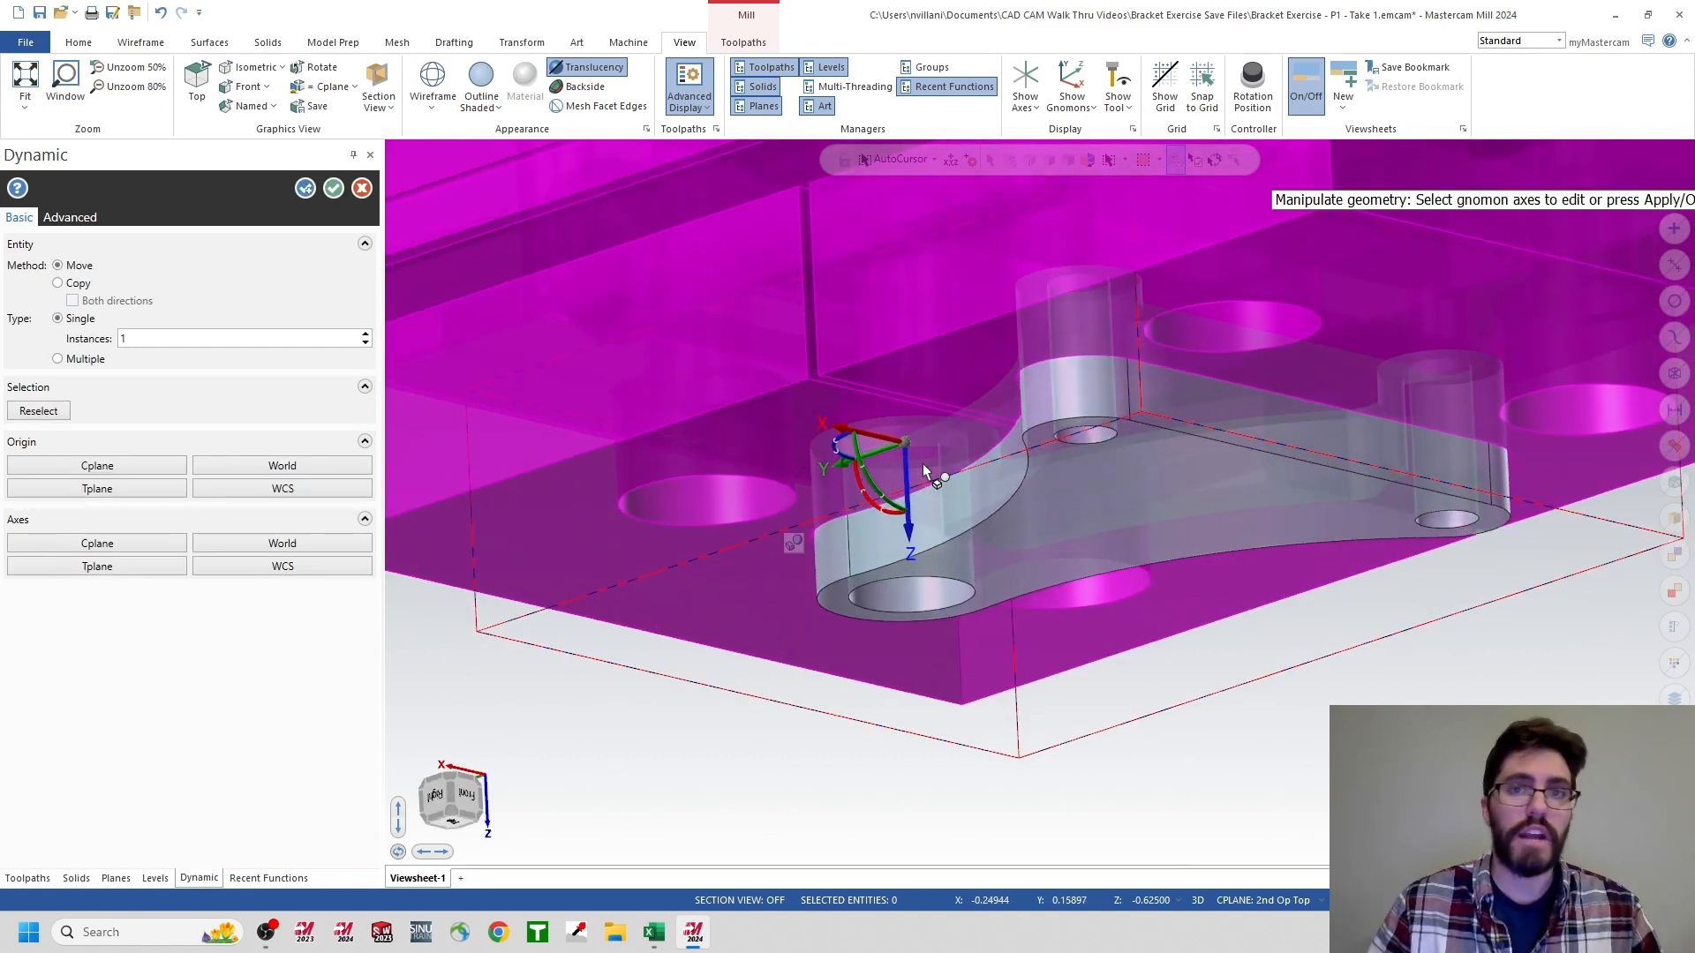
left_click(580, 75)
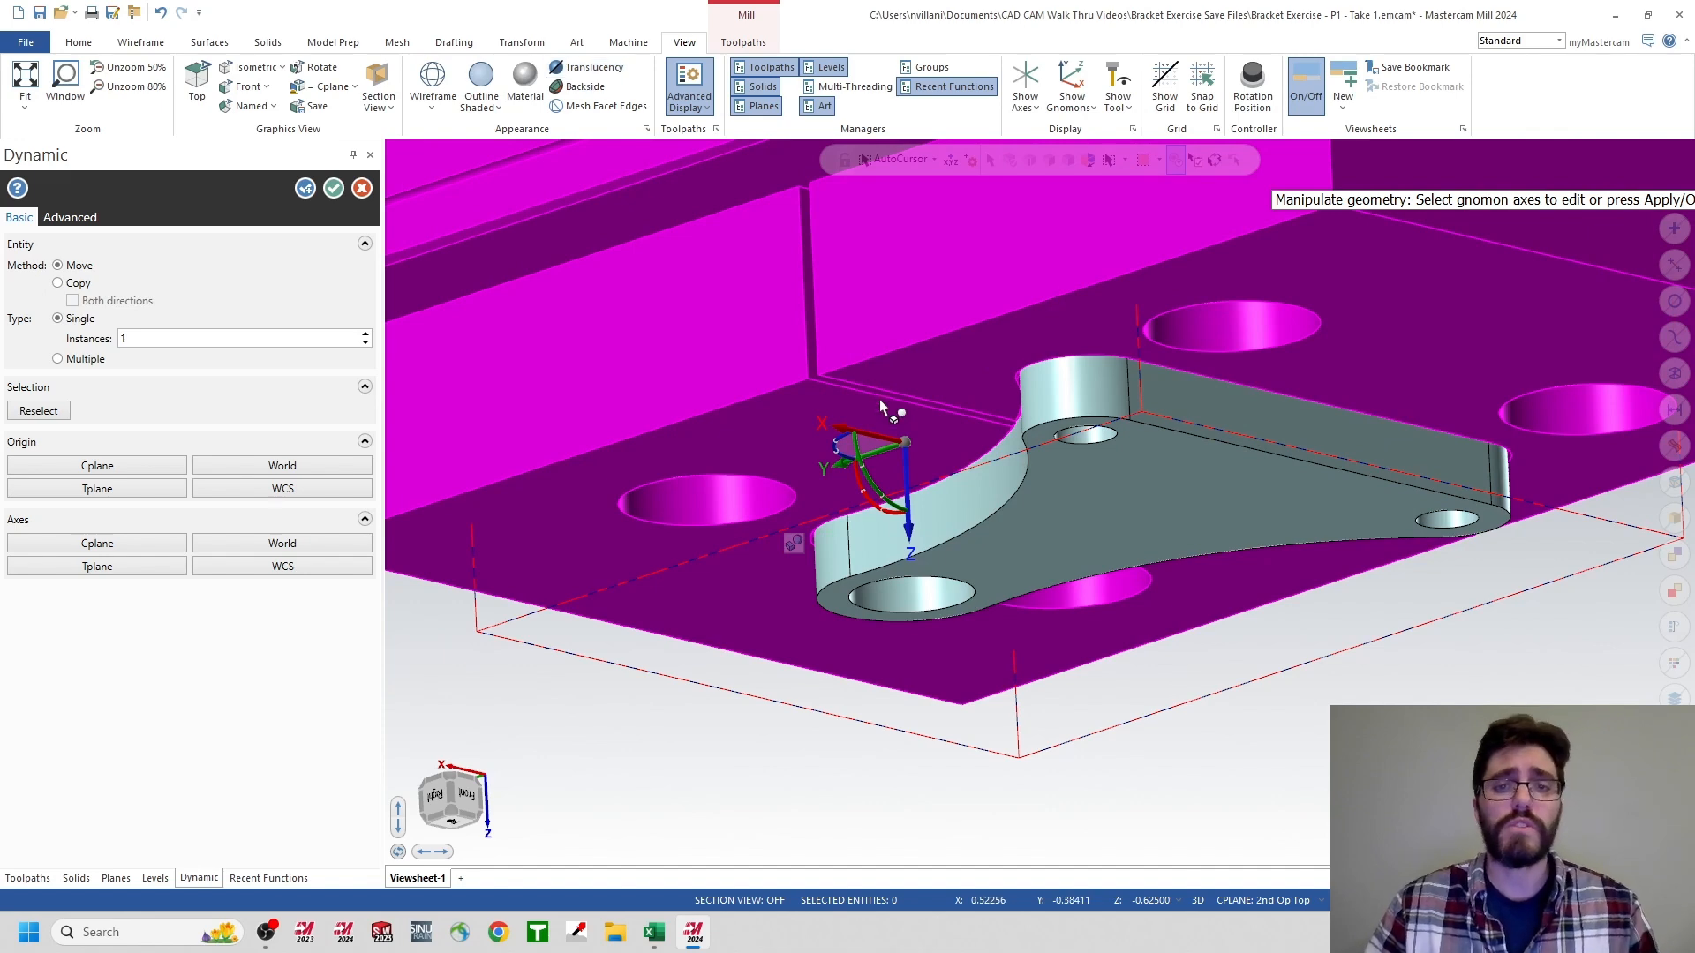
scroll(883, 426, "down", 2)
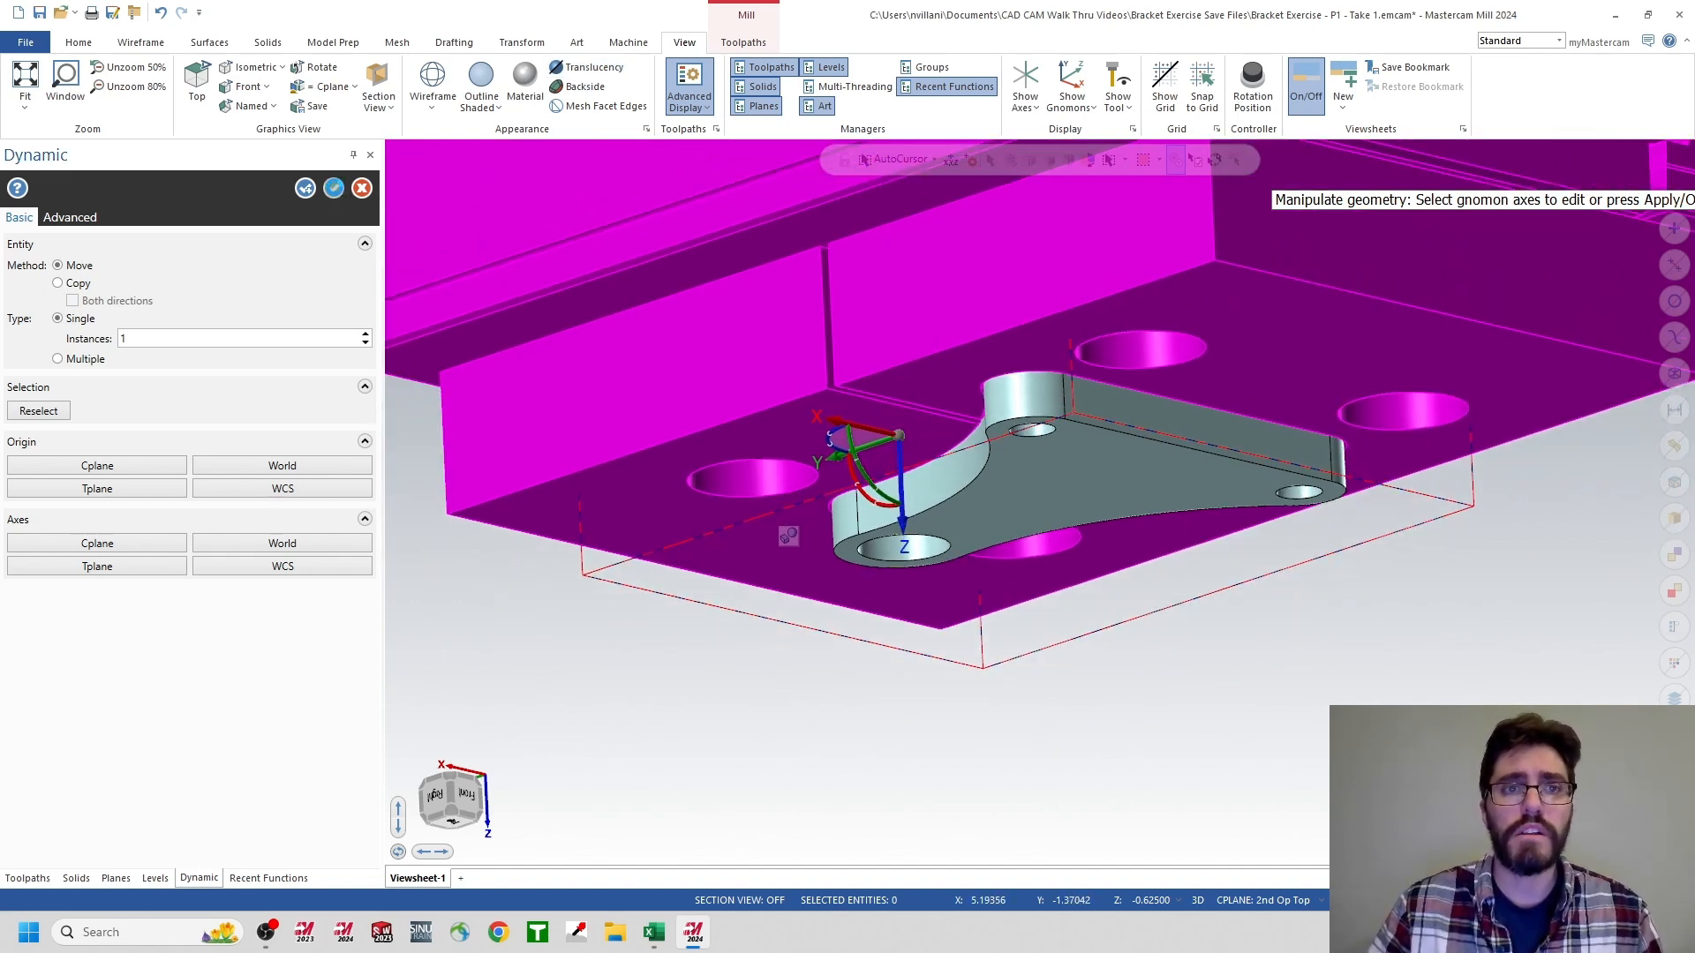
left_click(335, 190)
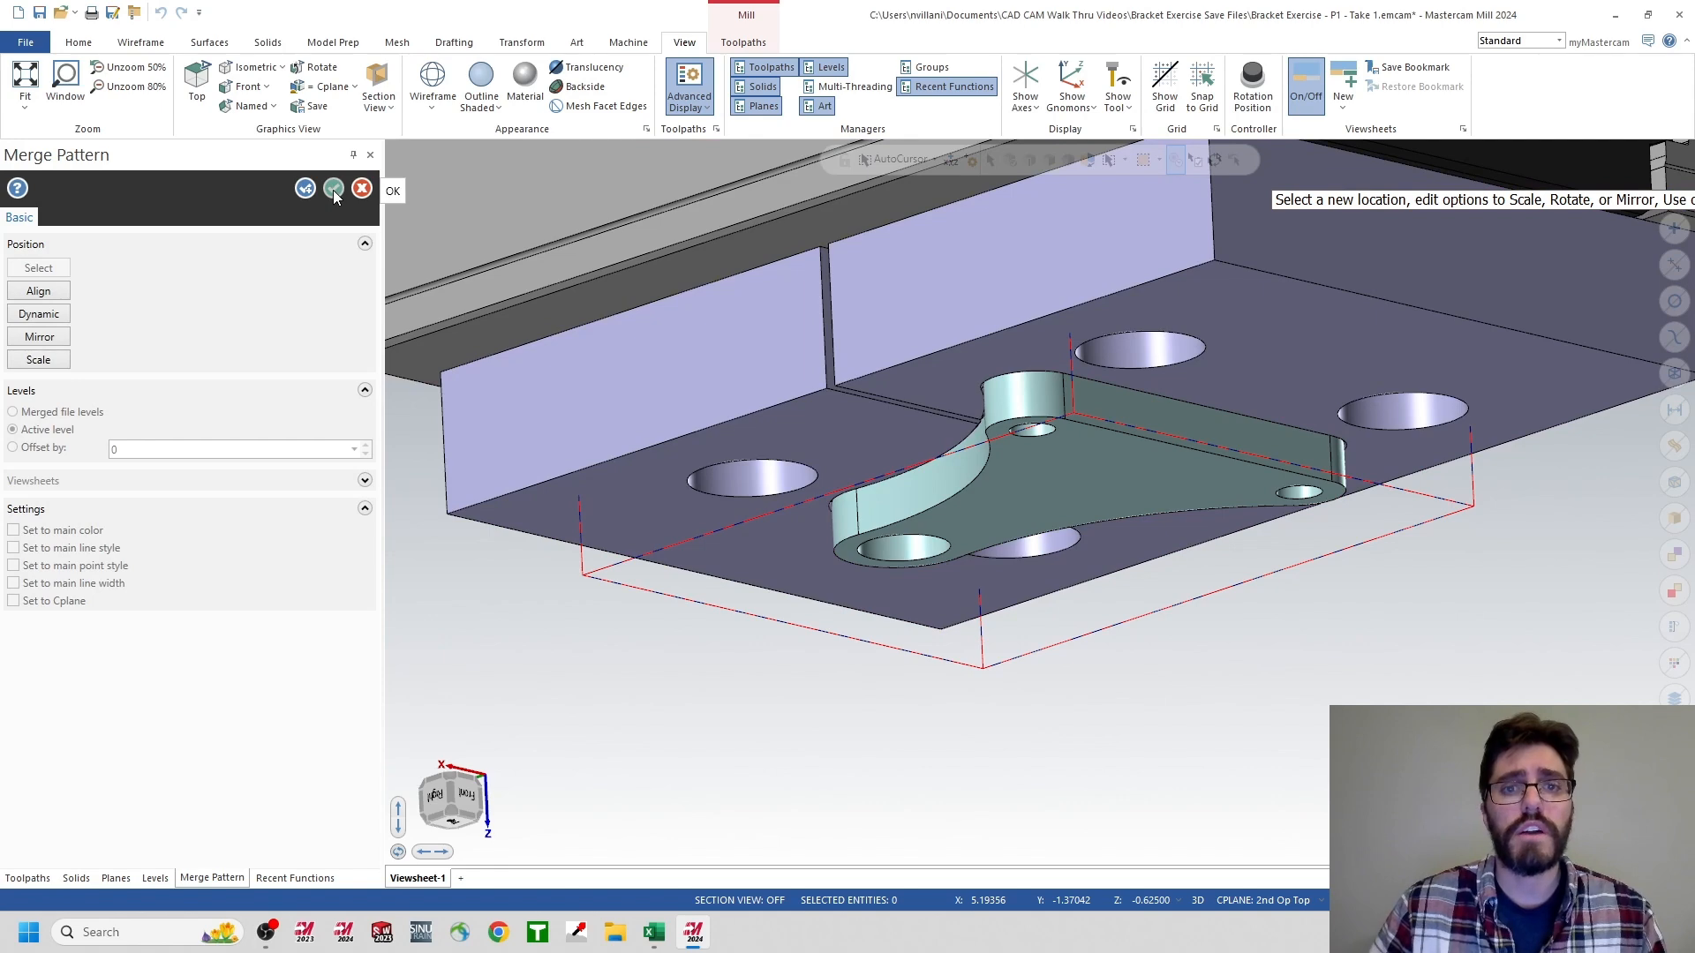
left_click(334, 190)
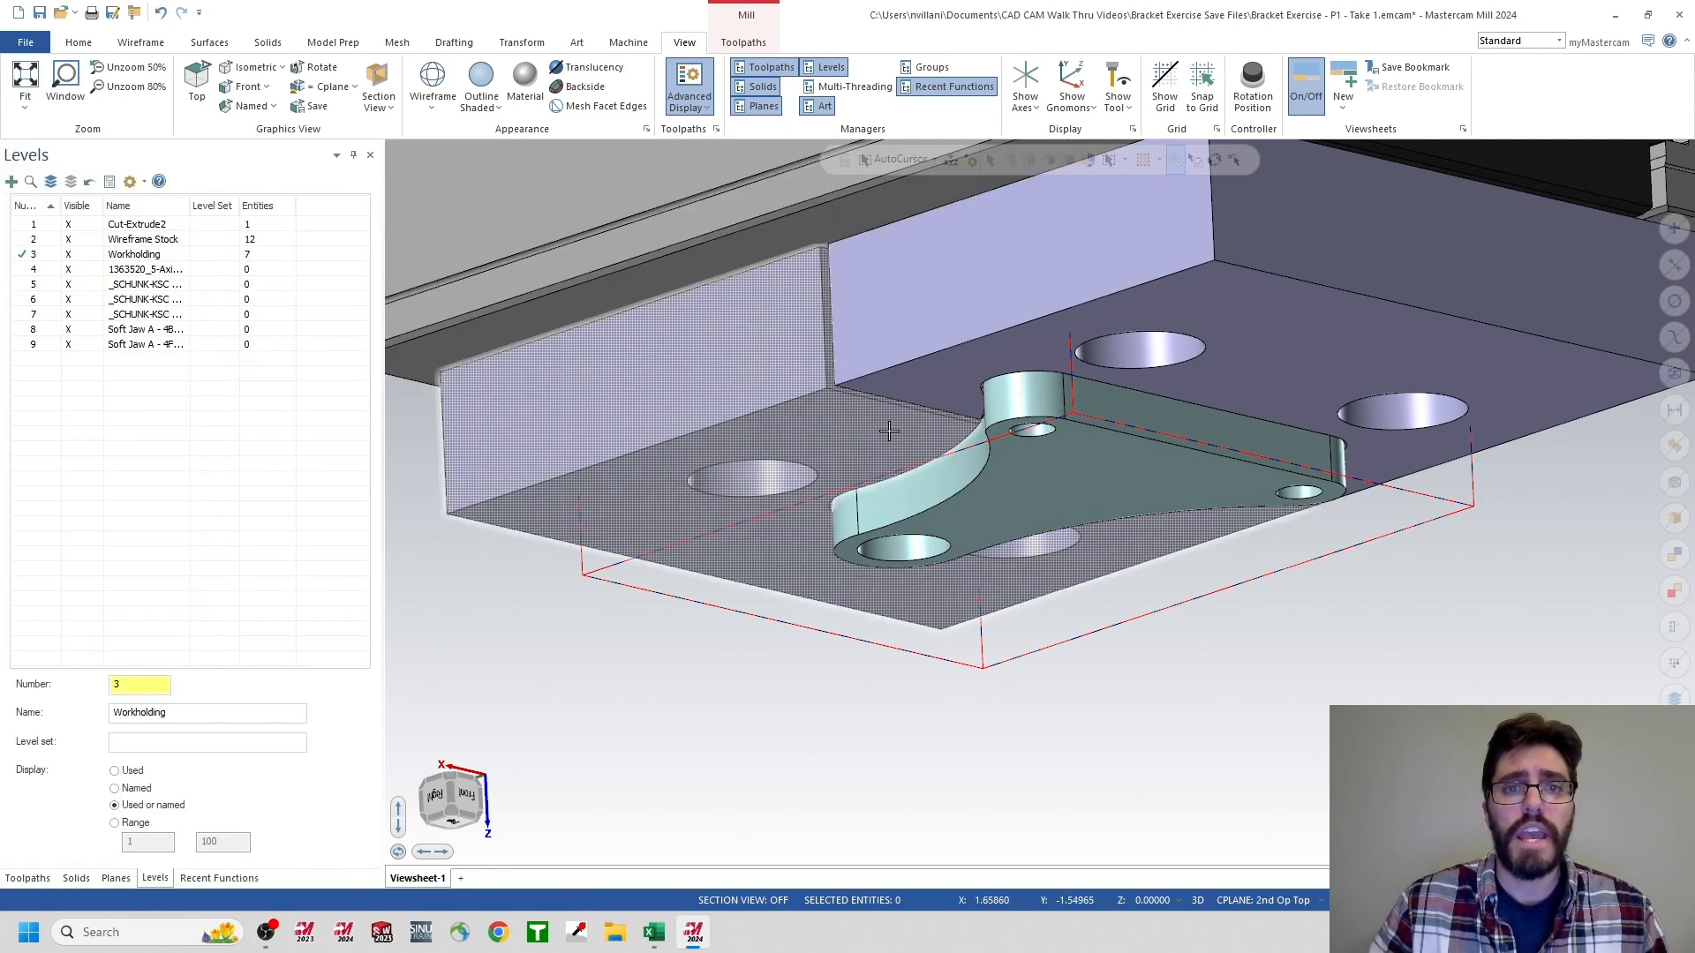
mouse_move(889, 429)
middle_mouse_down()
mouse_move(970, 716)
mouse_move(1115, 673)
mouse_move(985, 611)
mouse_move(1021, 556)
middle_mouse_up()
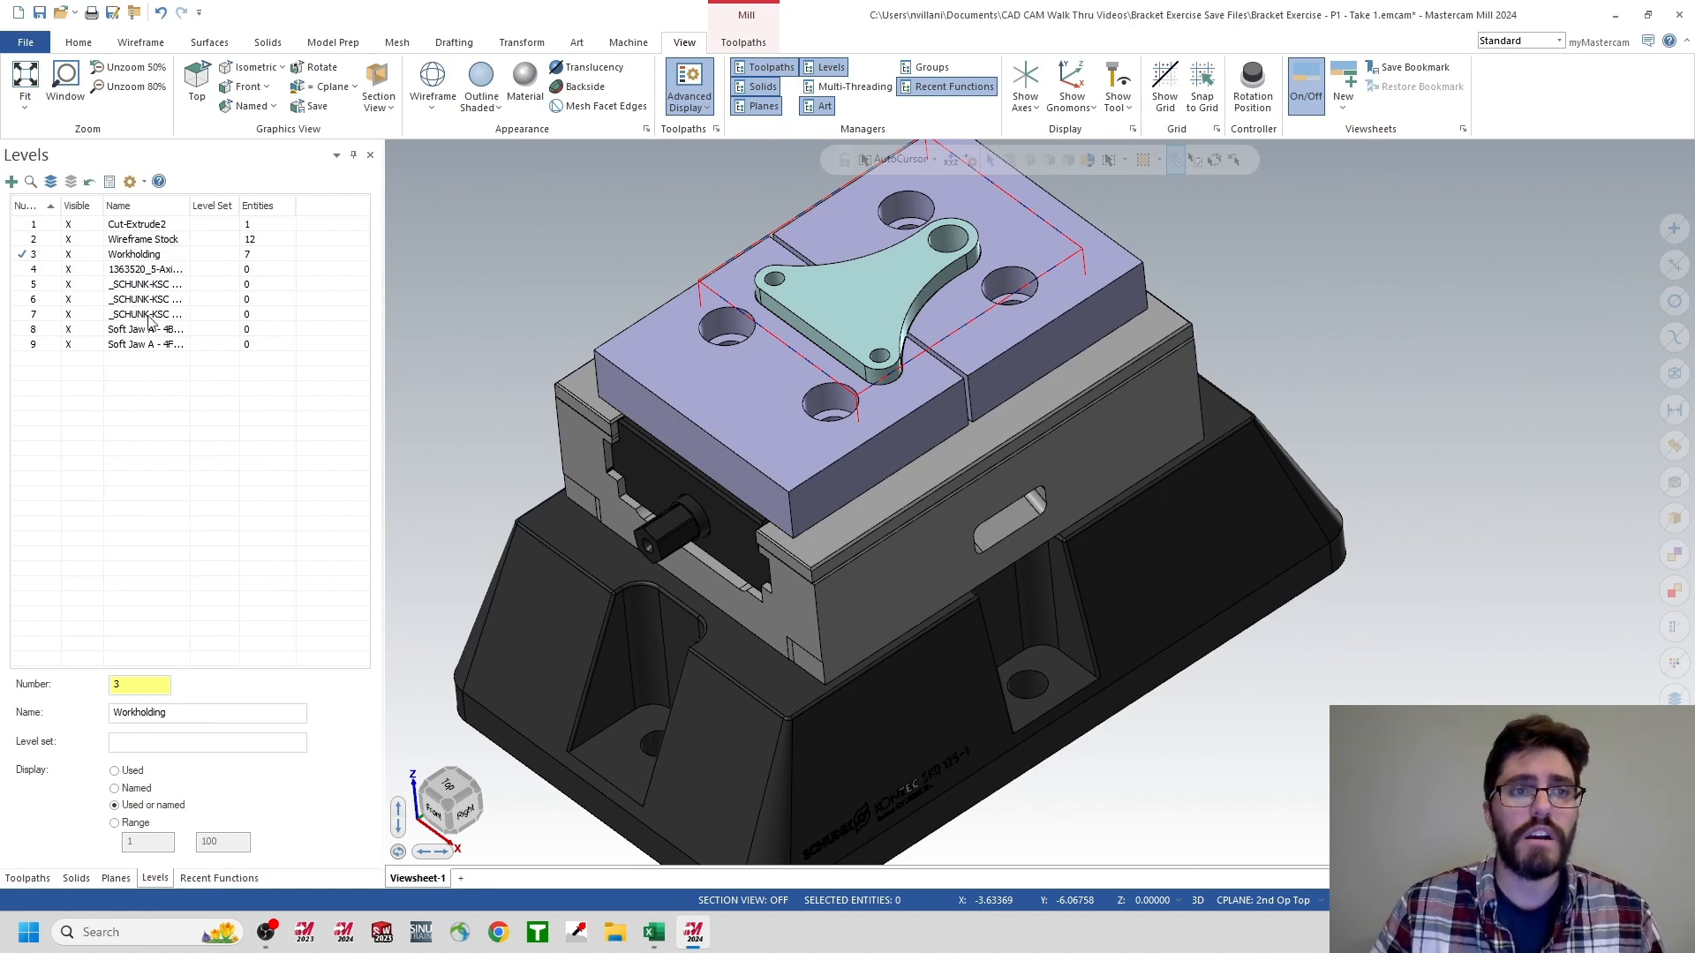
- Clear the selected empty levels 4 to 9 from the levels list
left_click(132, 272)
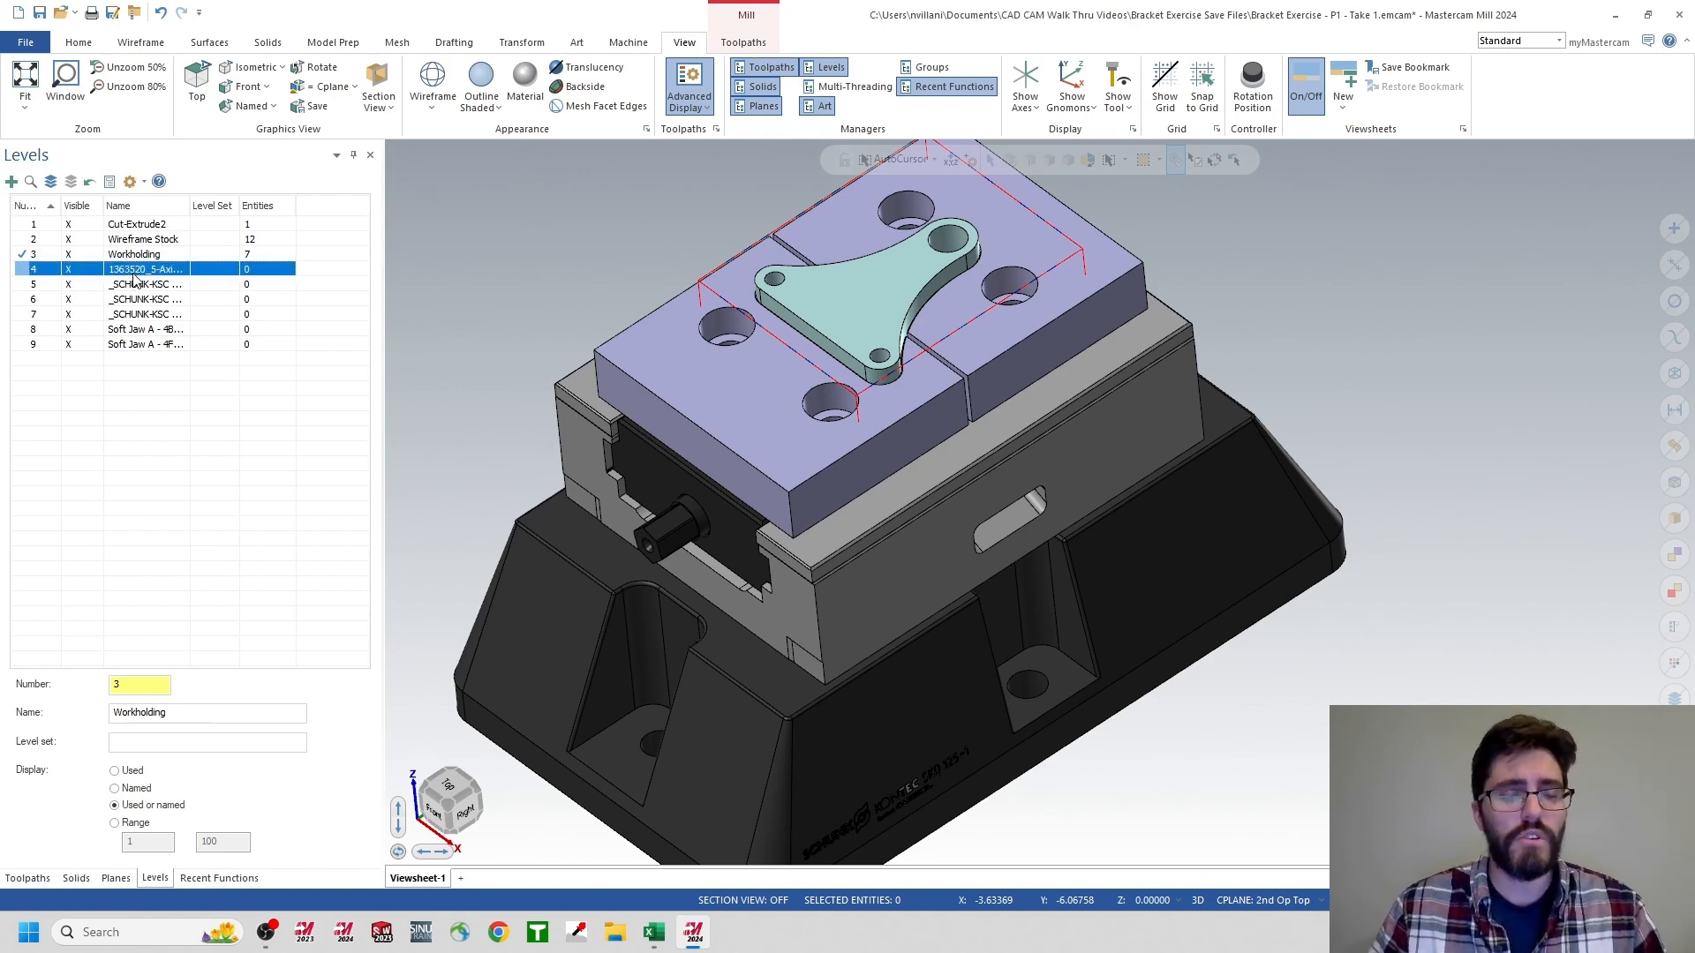
left_click(138, 345, "shift")
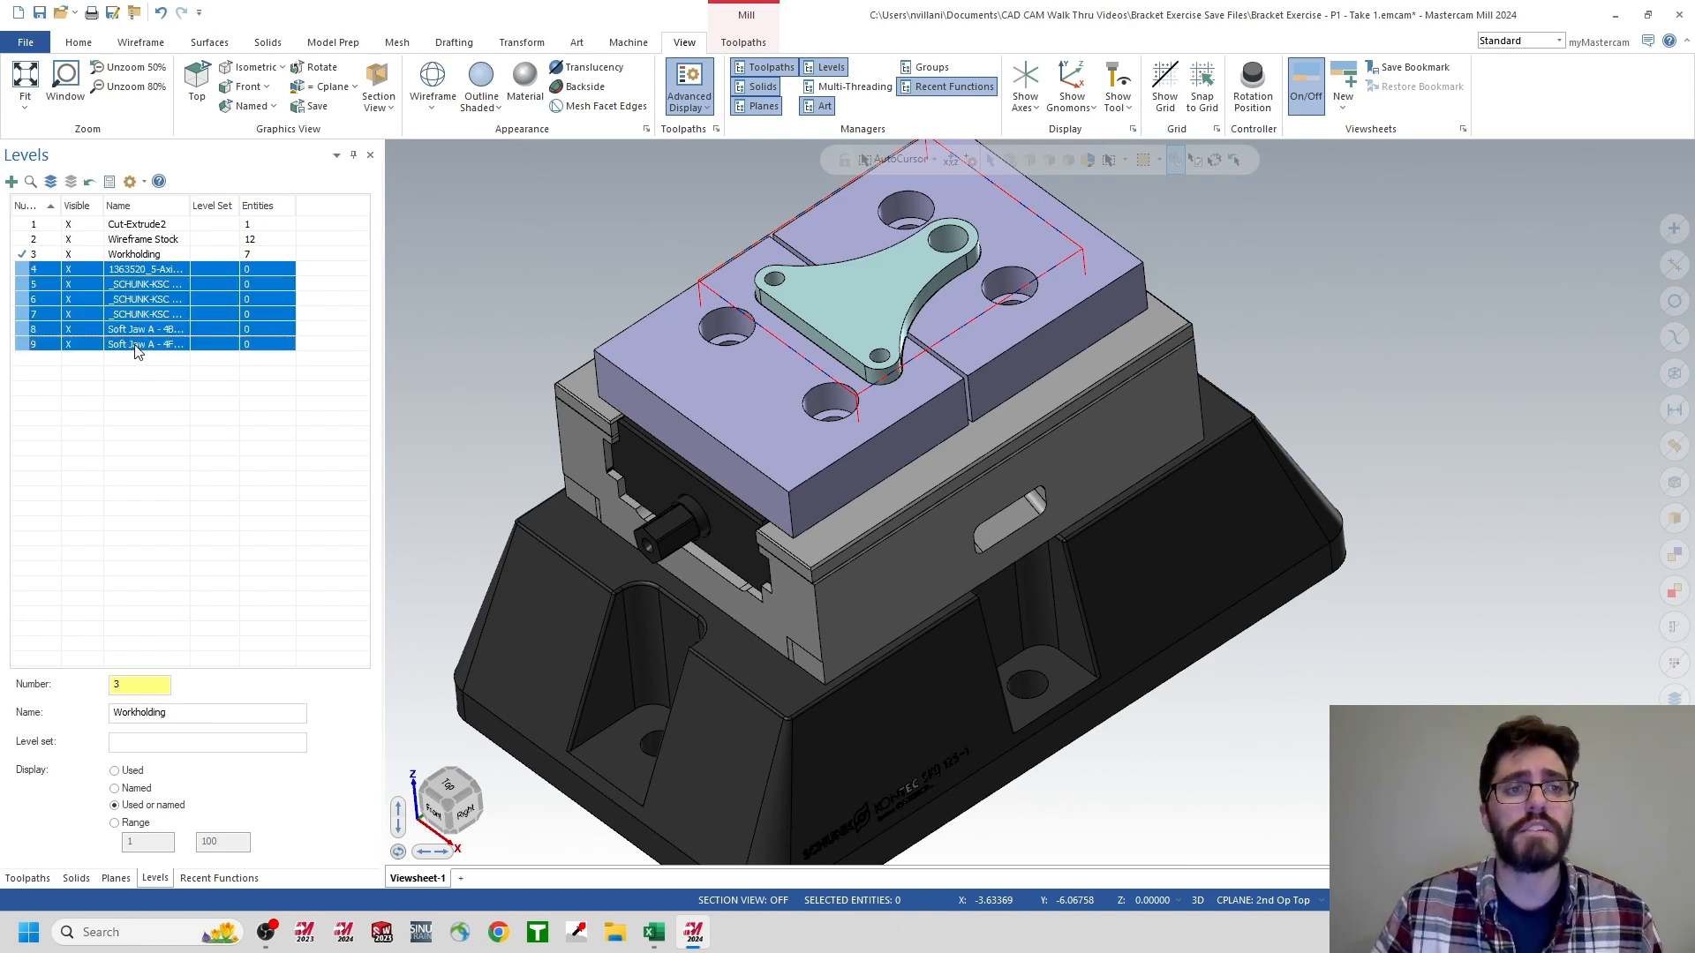
right_click(138, 351)
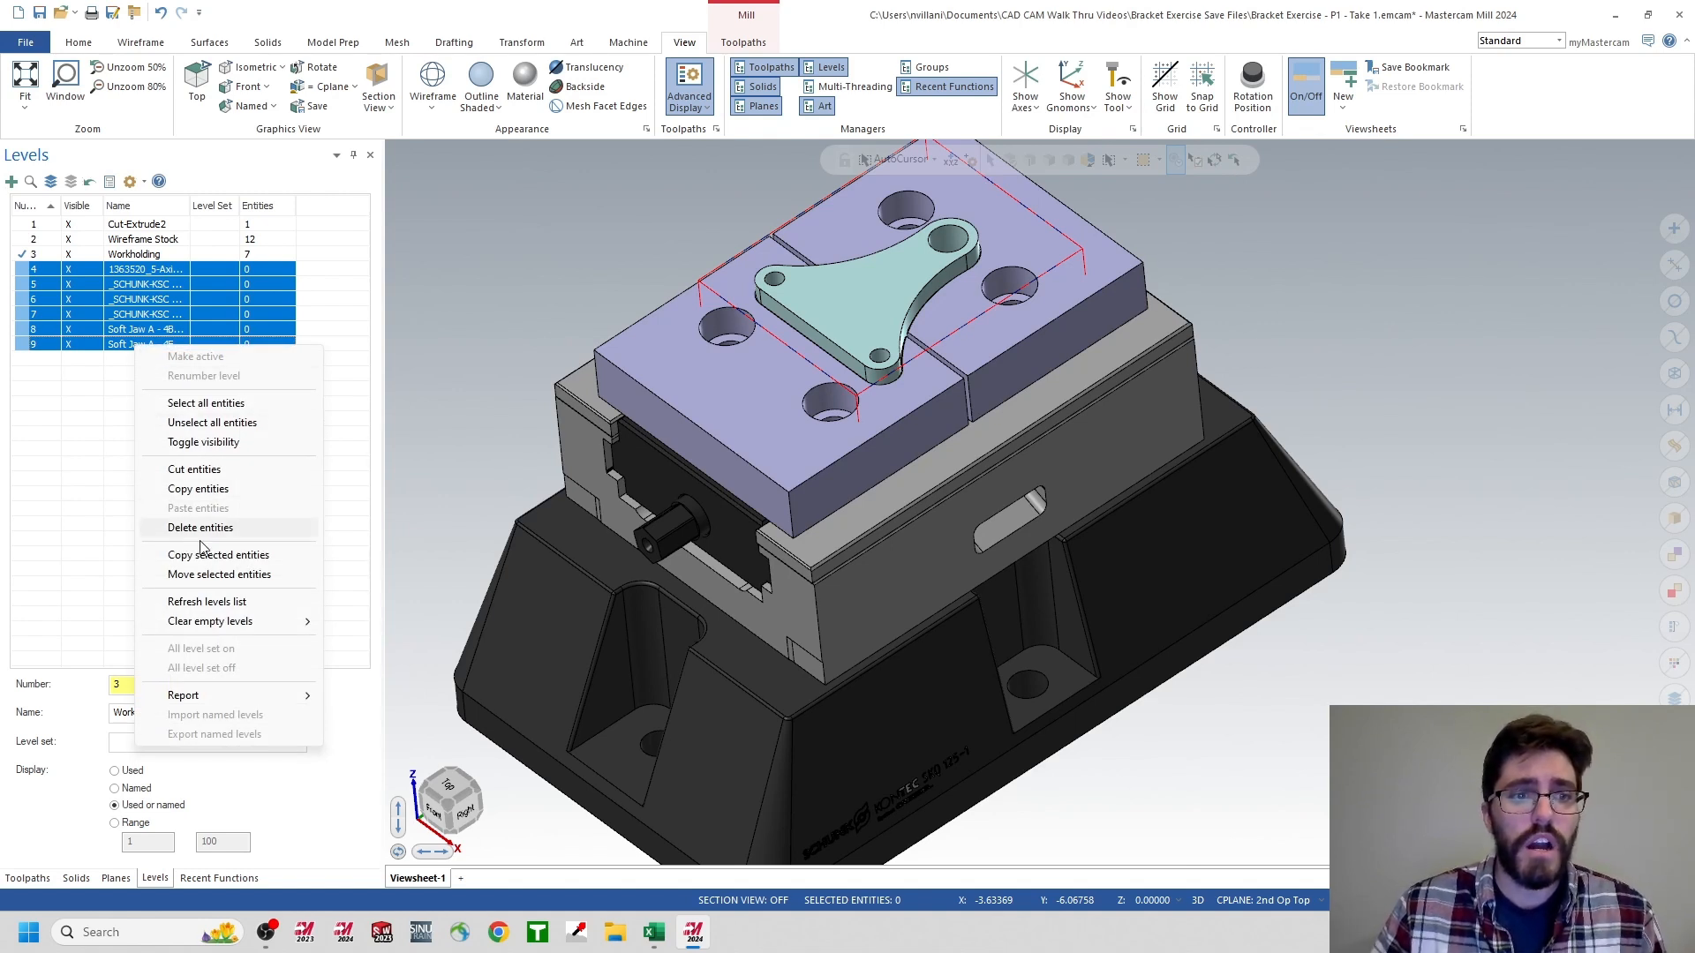
mouse_move(218, 626)
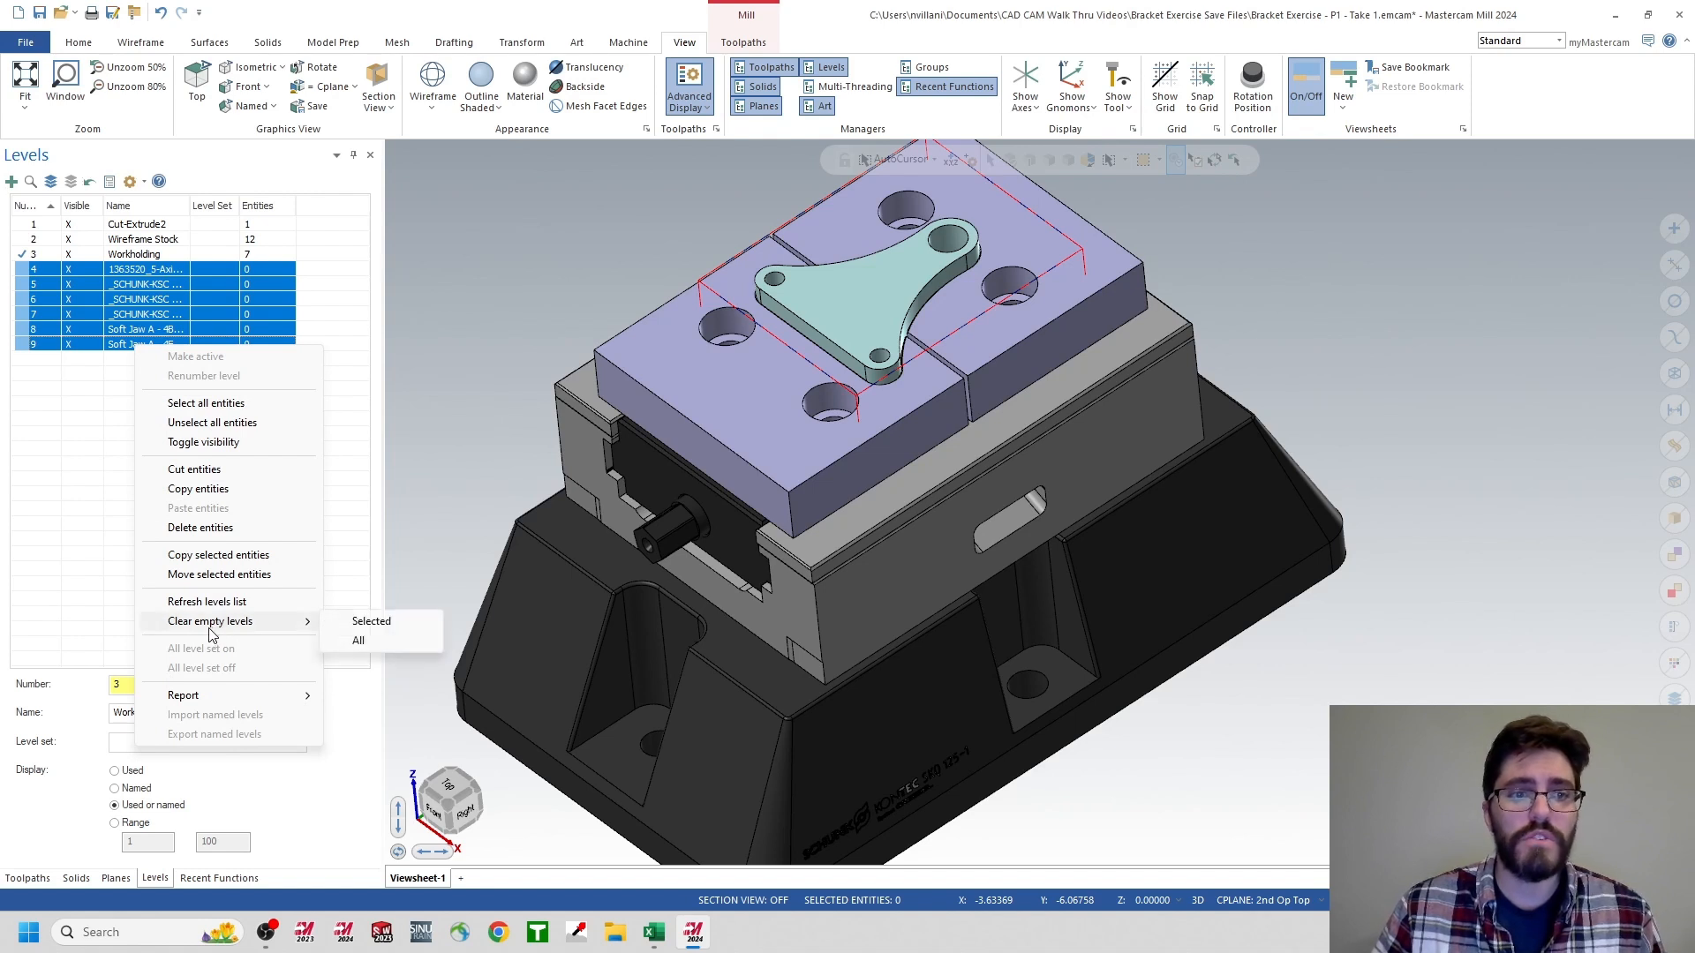
left_click(361, 625)
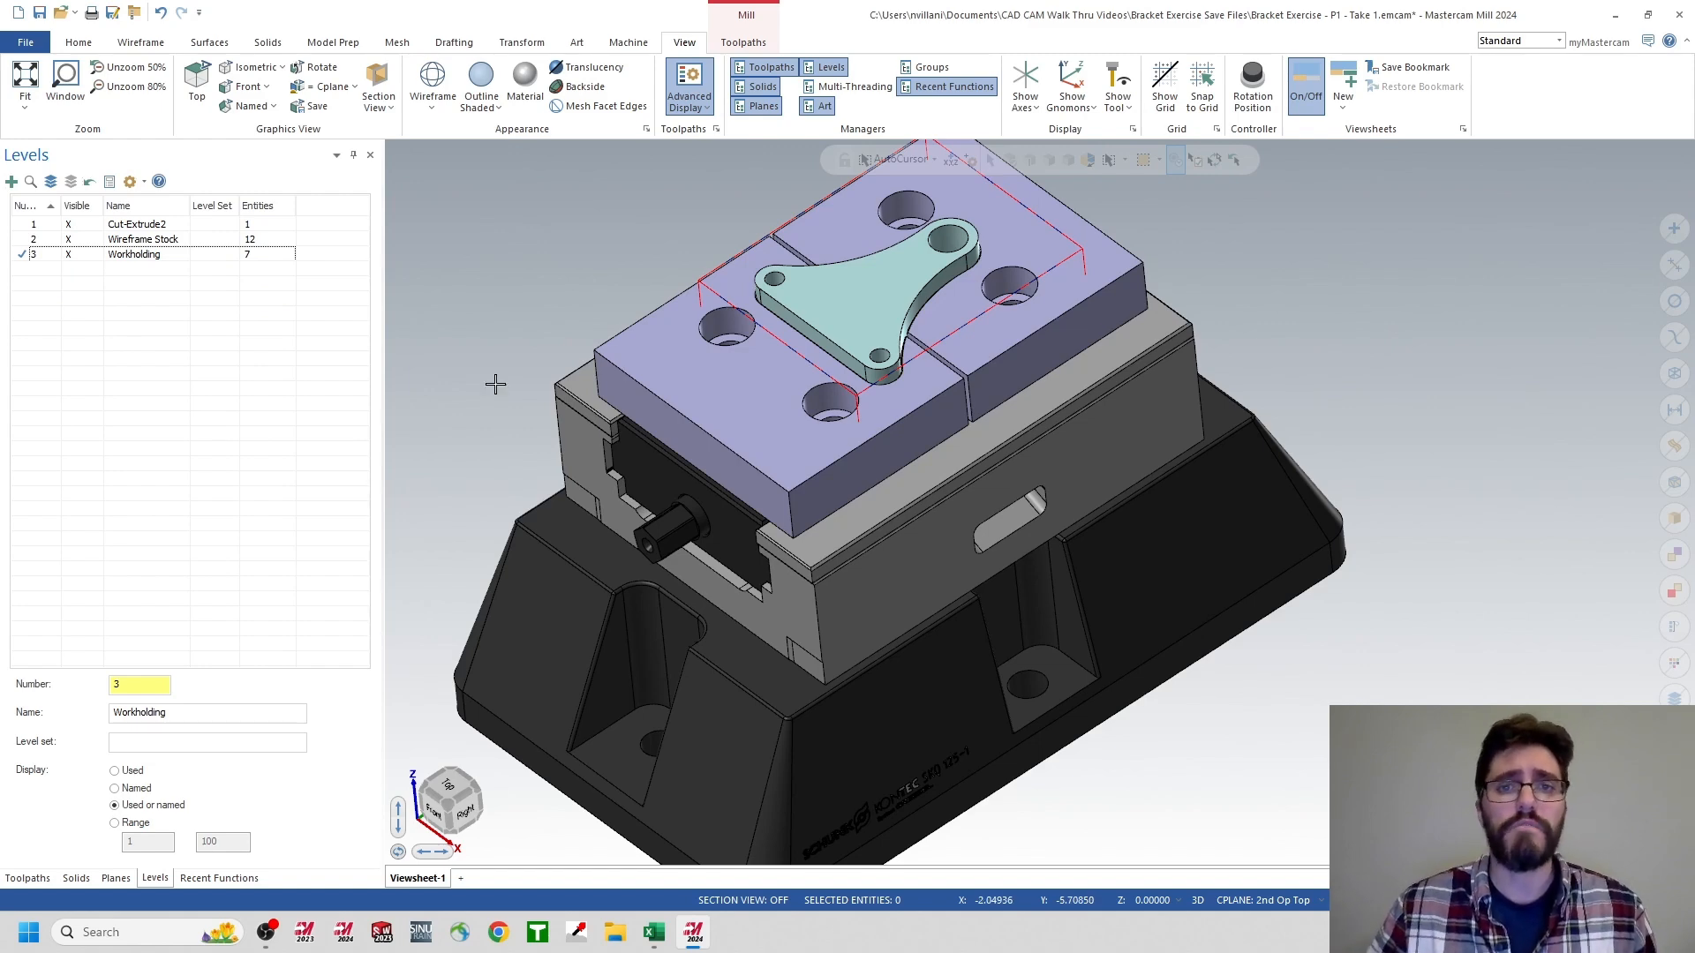
- Make the Cut-Extrude2 level active and toggle the Workholding level's visibility off and back on
middle_click_drag(765, 450, 795, 528)
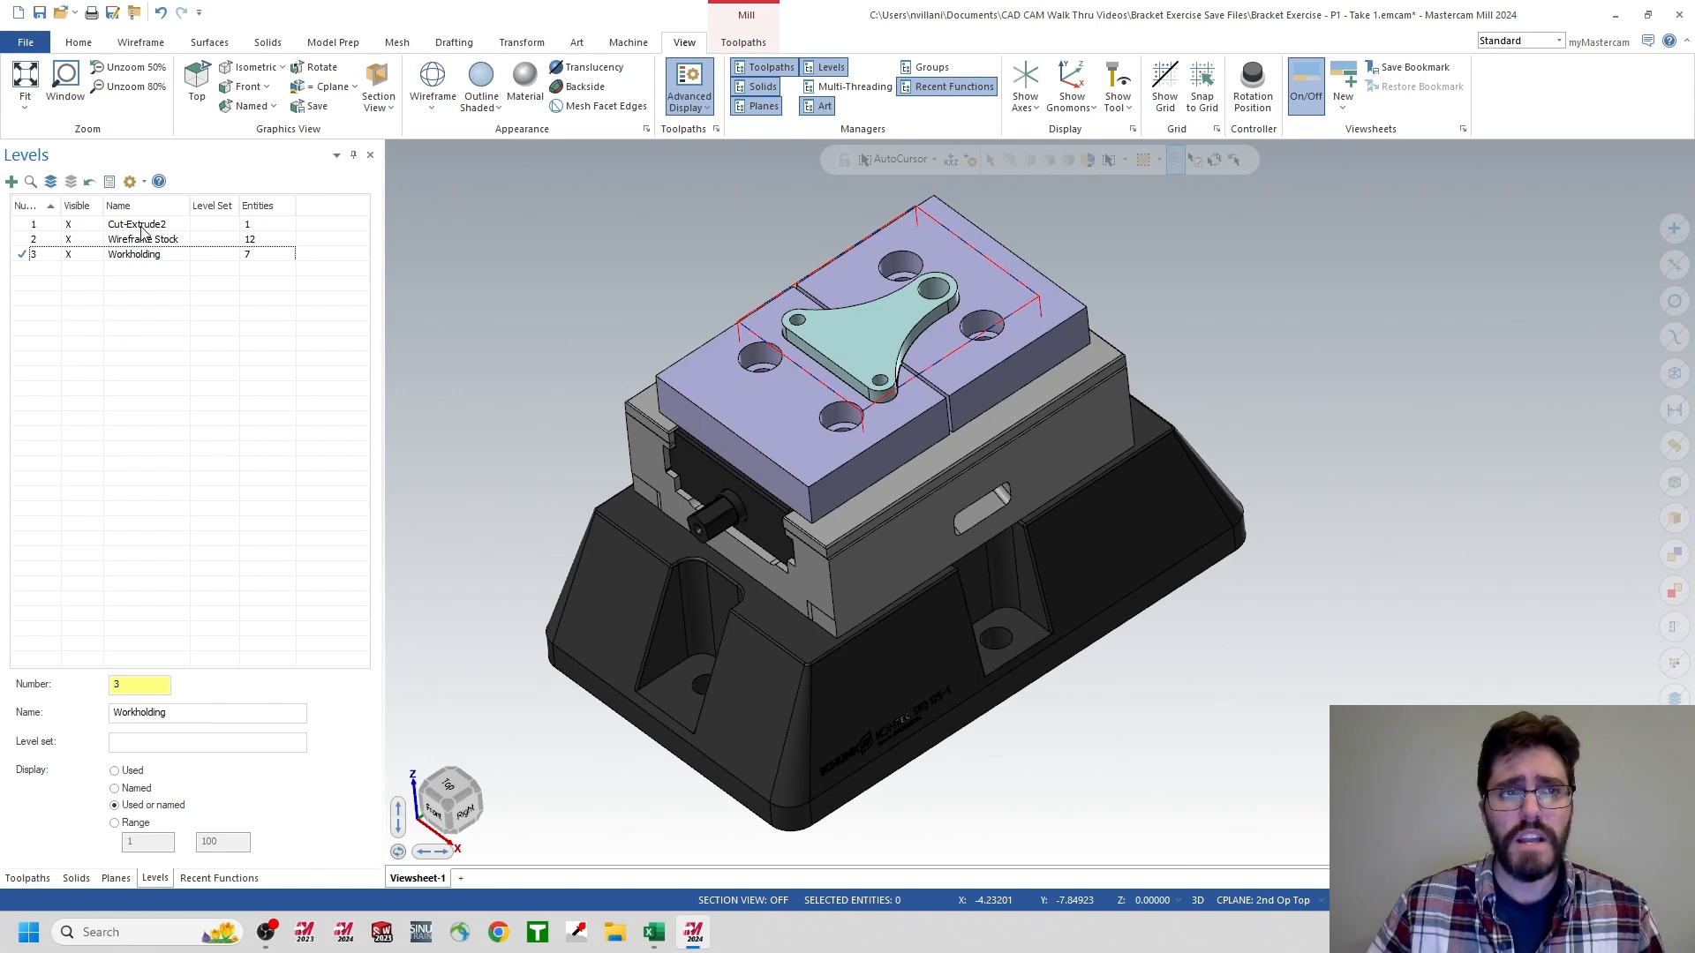
left_click(21, 226)
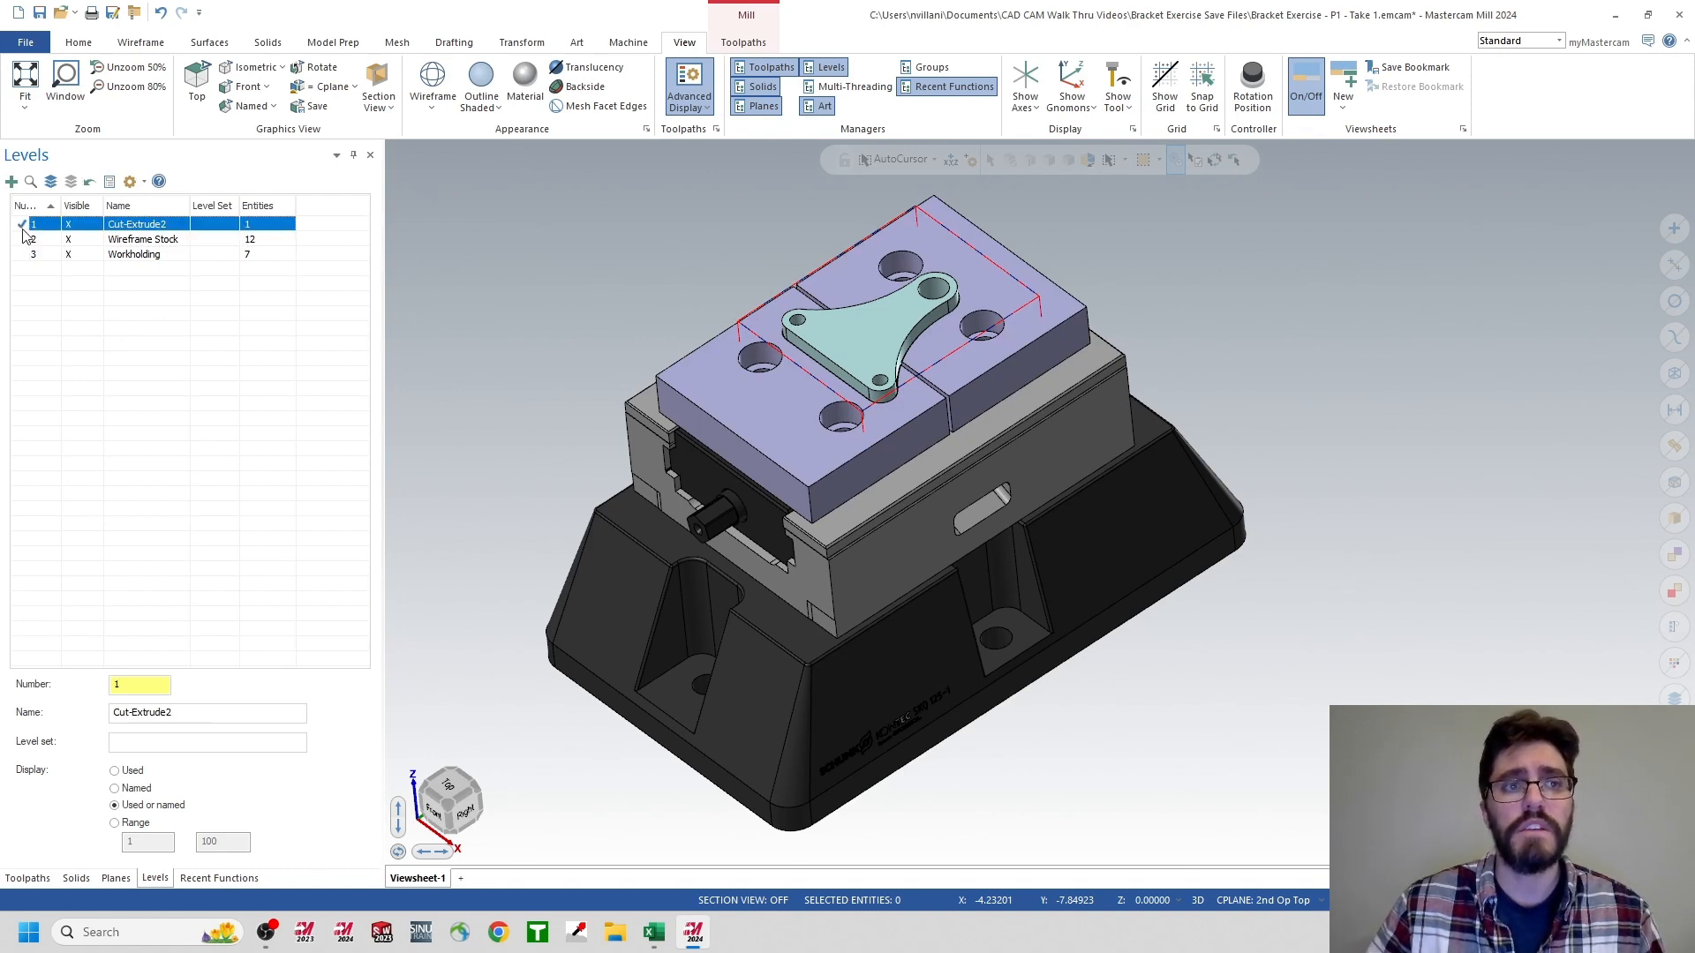
left_click(68, 255)
left_click(69, 255)
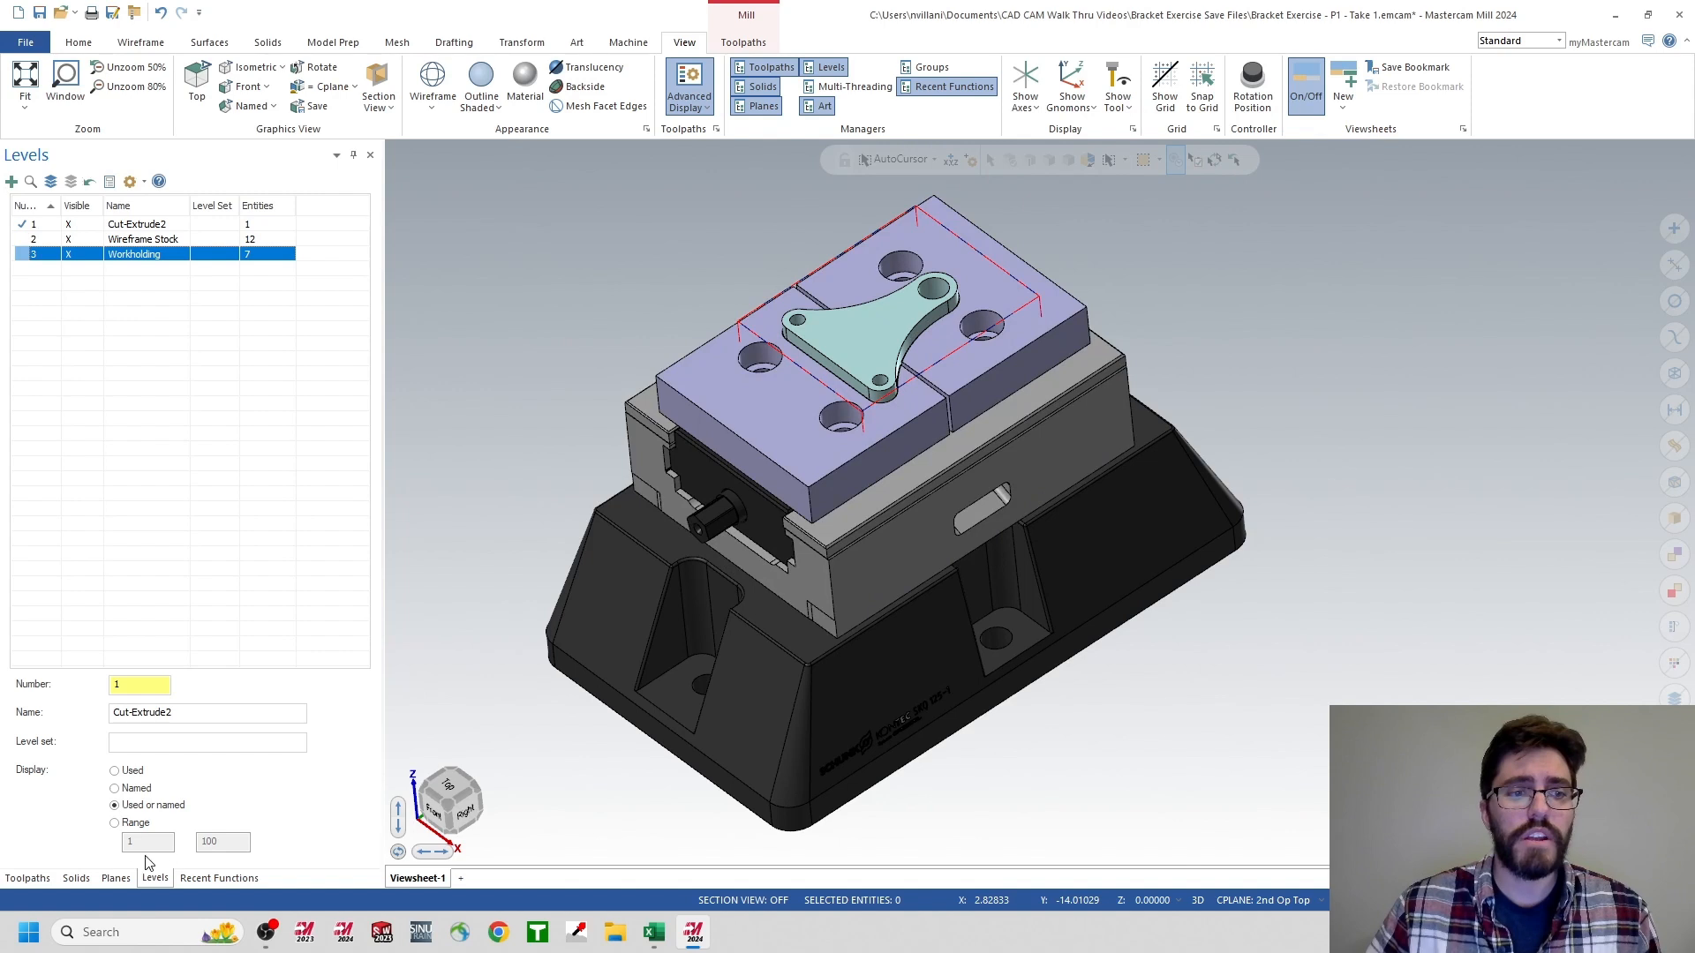
- Turn on the display of the stock model operation in the 2nd Op toolpath group
left_click(29, 879)
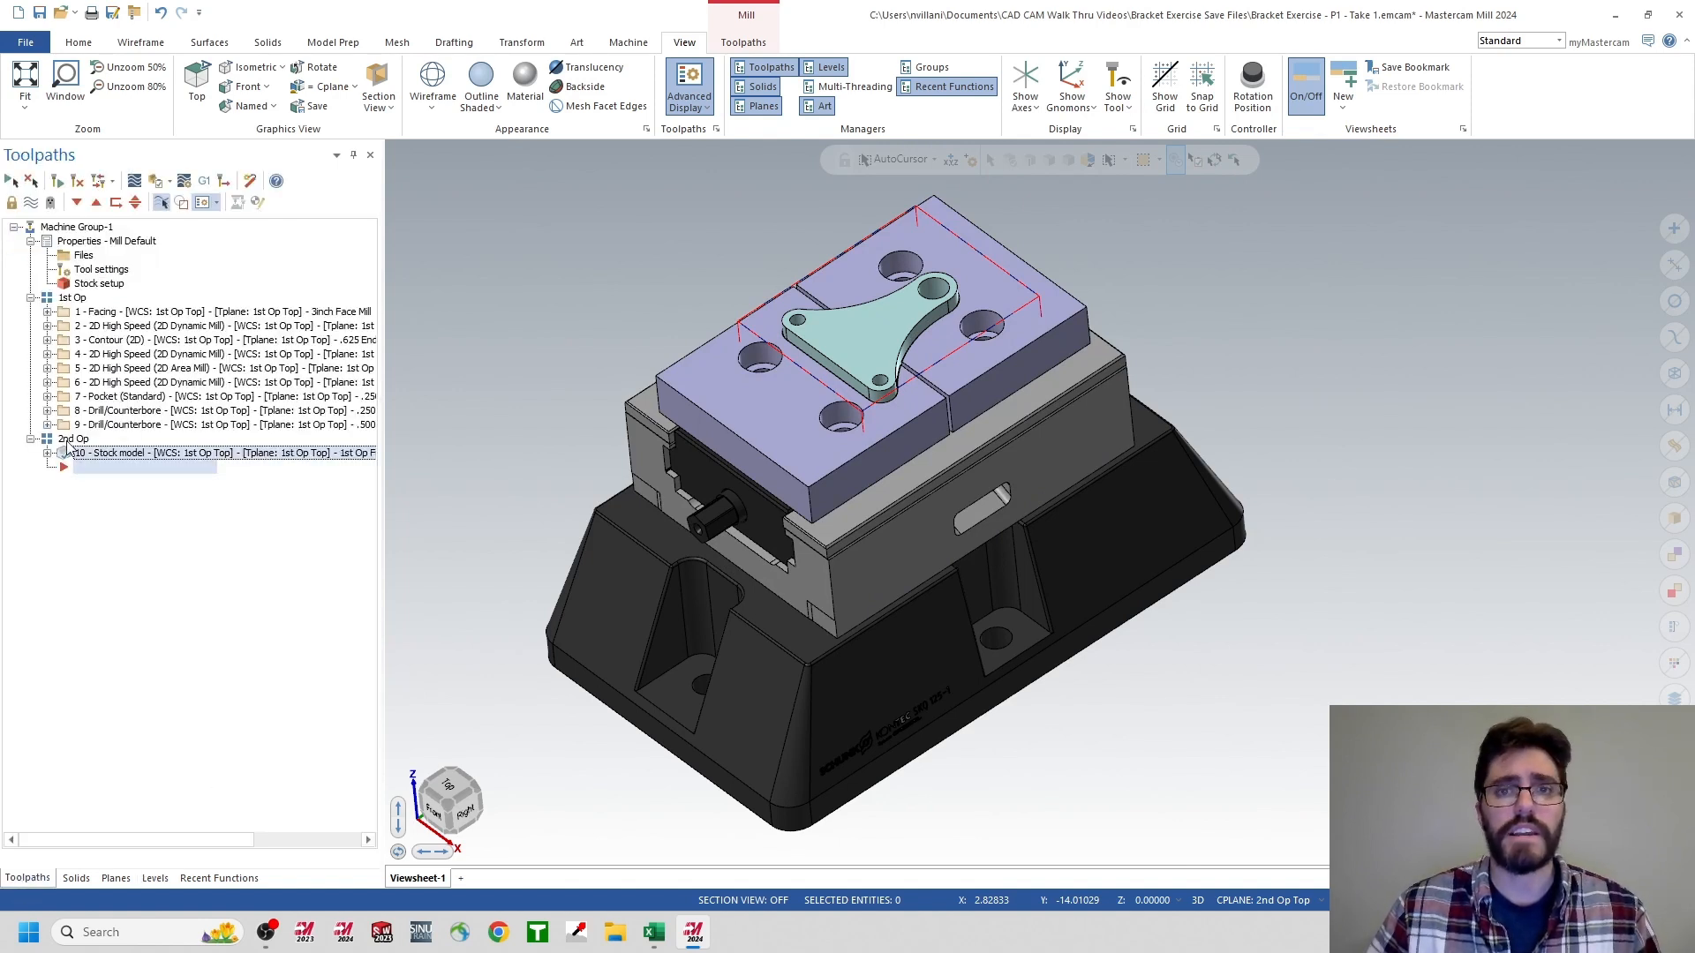
middle_click_drag(601, 383, 605, 423, "ctrl")
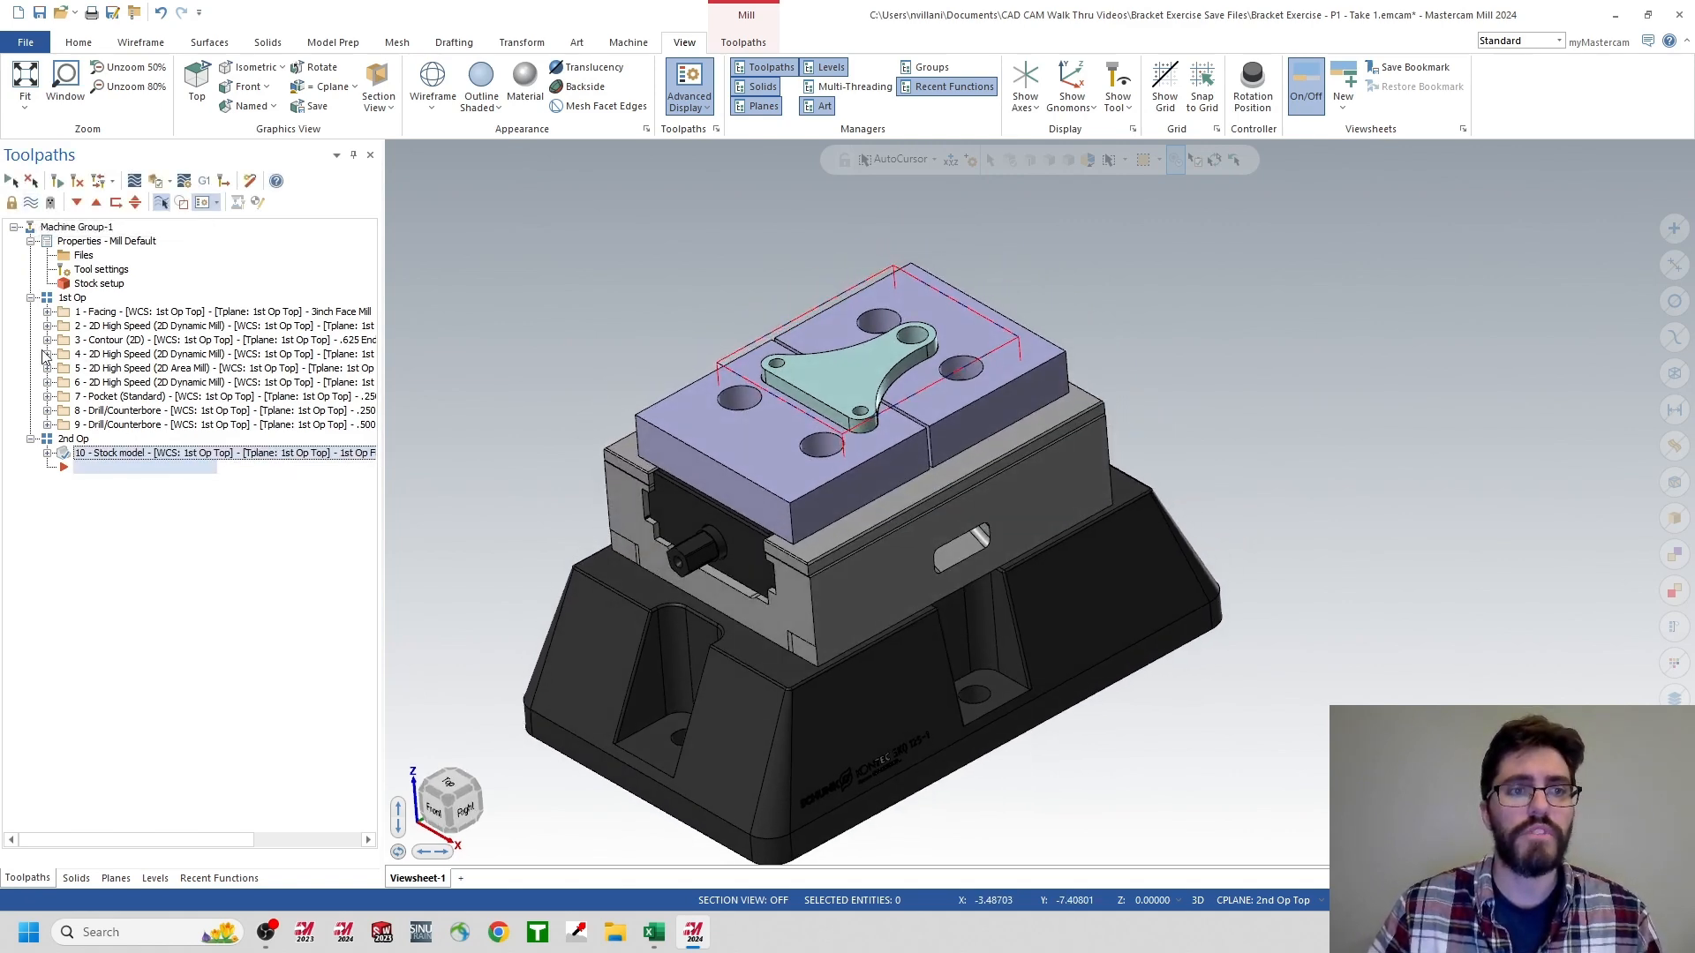
left_click(31, 202)
scroll(869, 427, "up", 2)
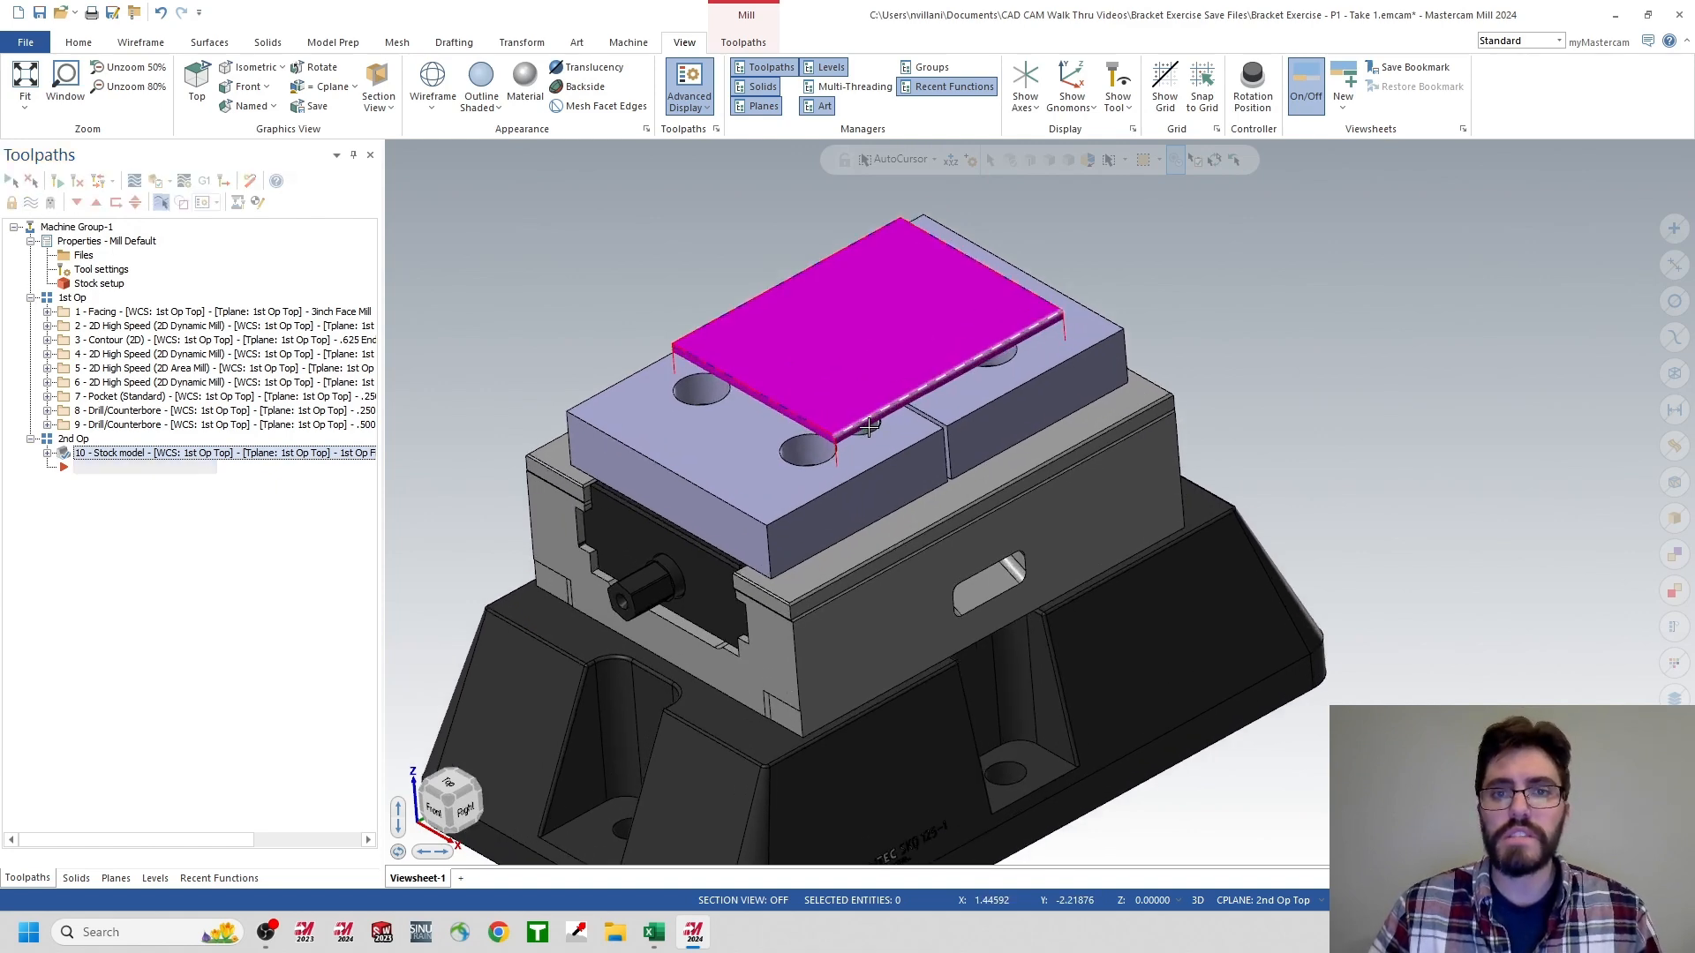
scroll(869, 426, "up", 4)
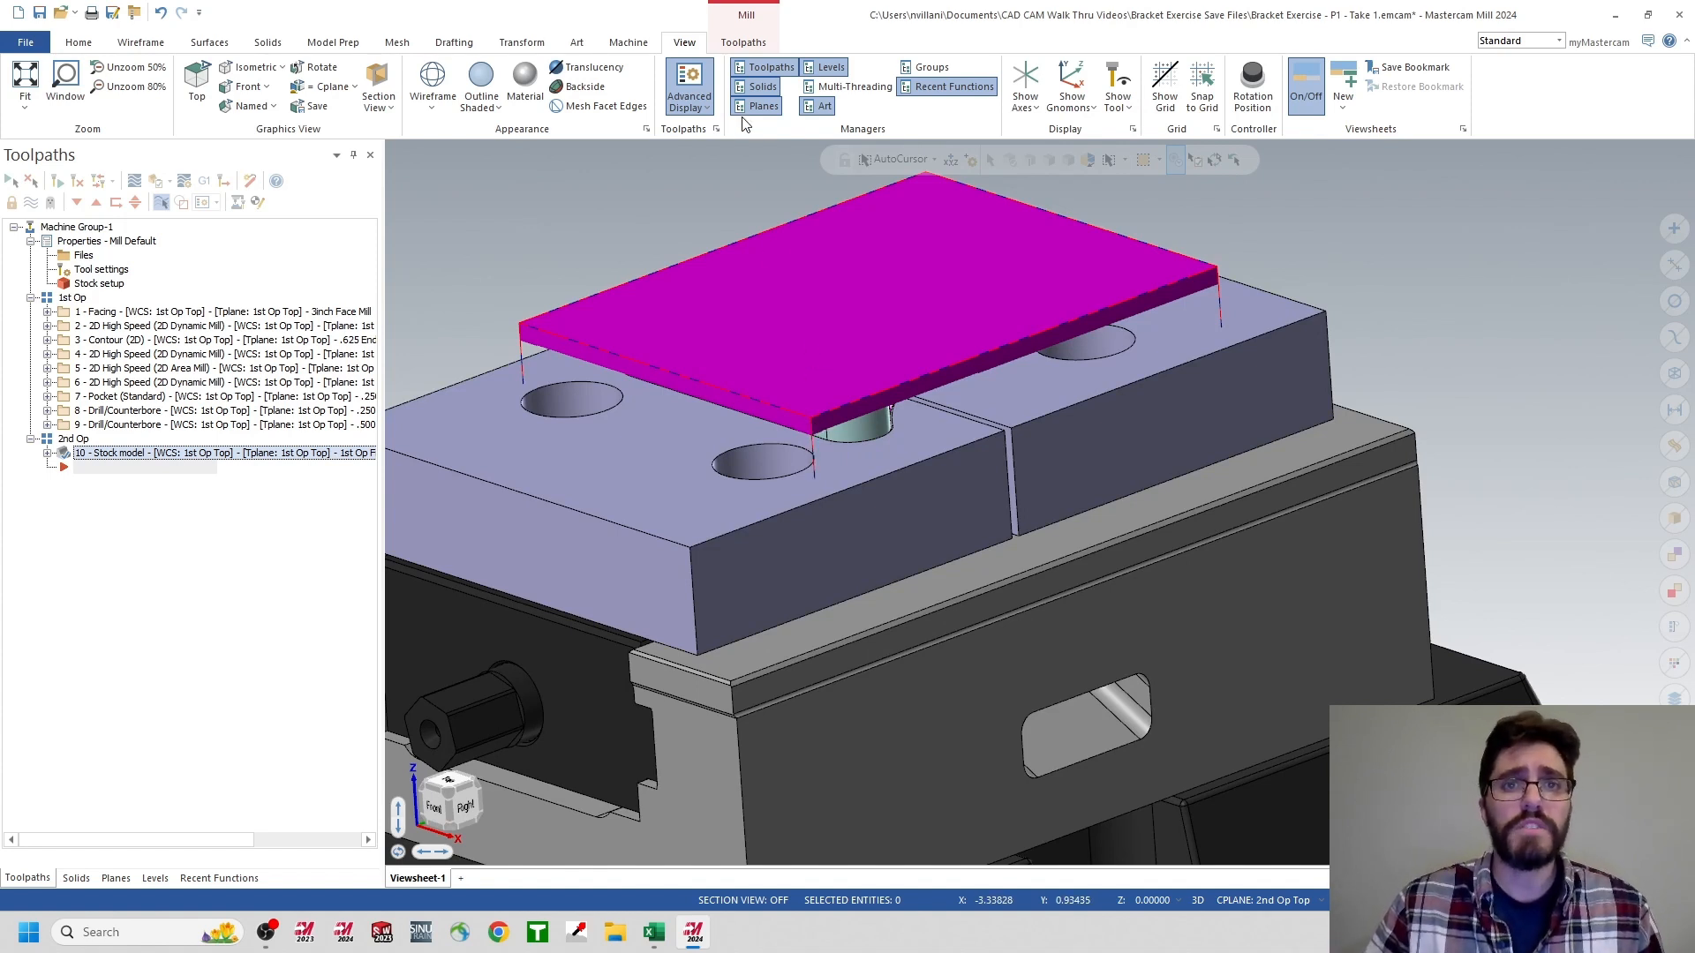
- Start a Face toolpath and chain all four edges of the stock wireframe's top rectangle as its boundary
left_click(755, 45)
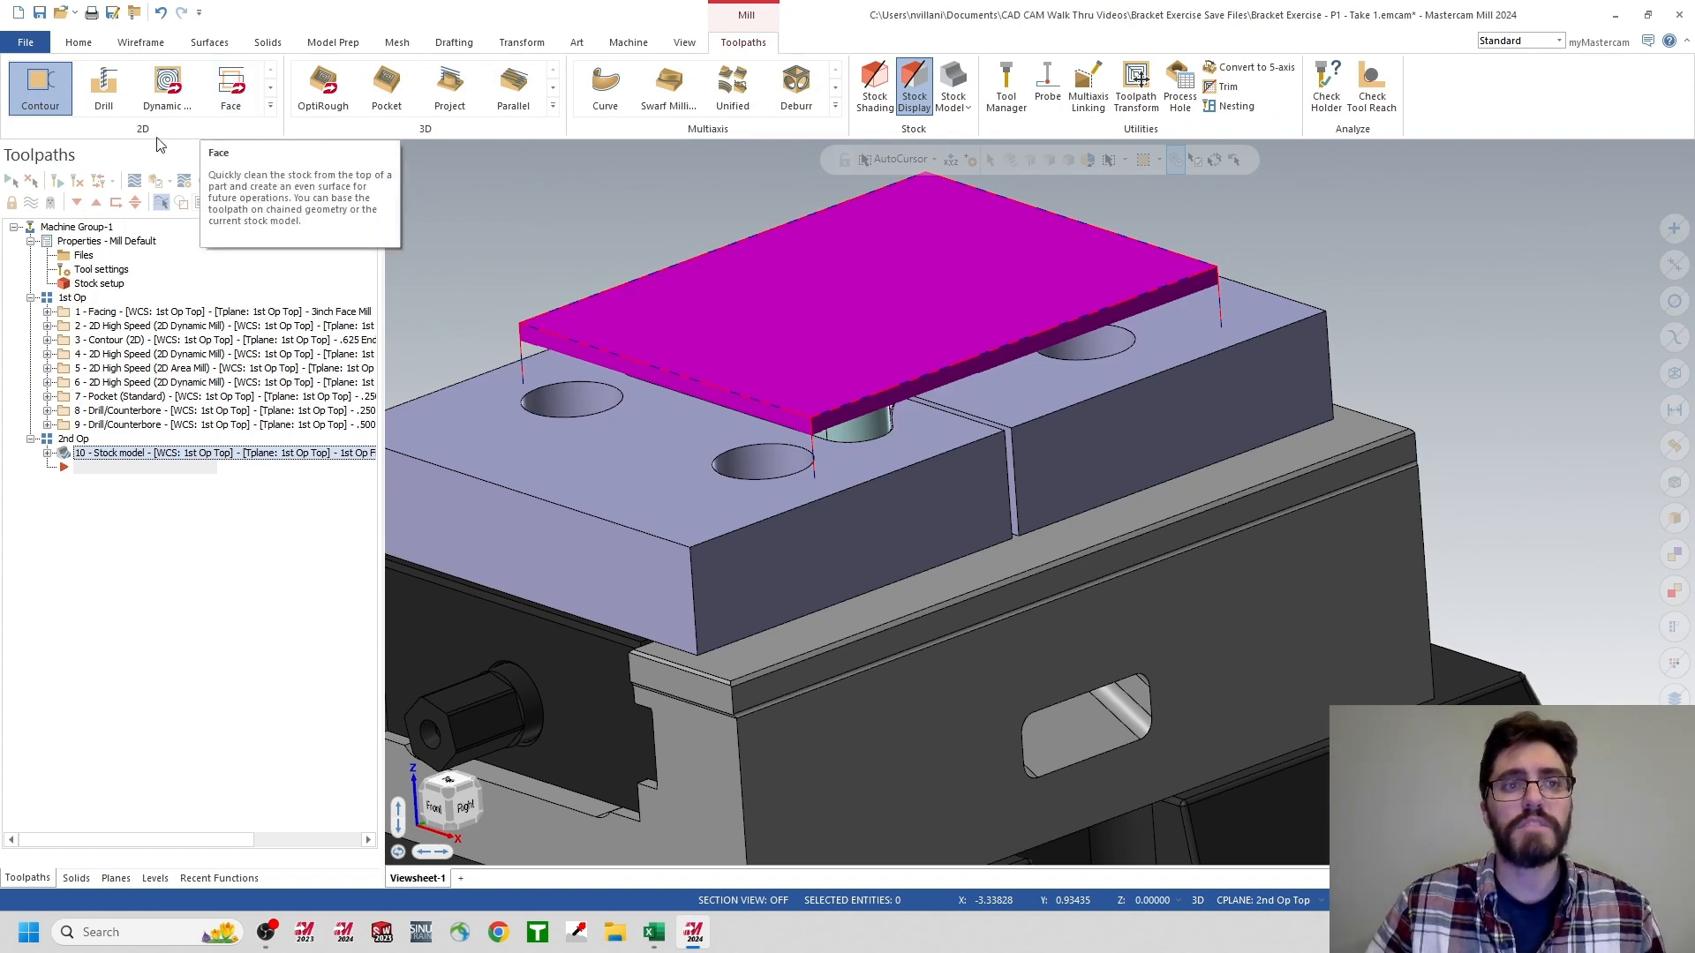
left_click(232, 85)
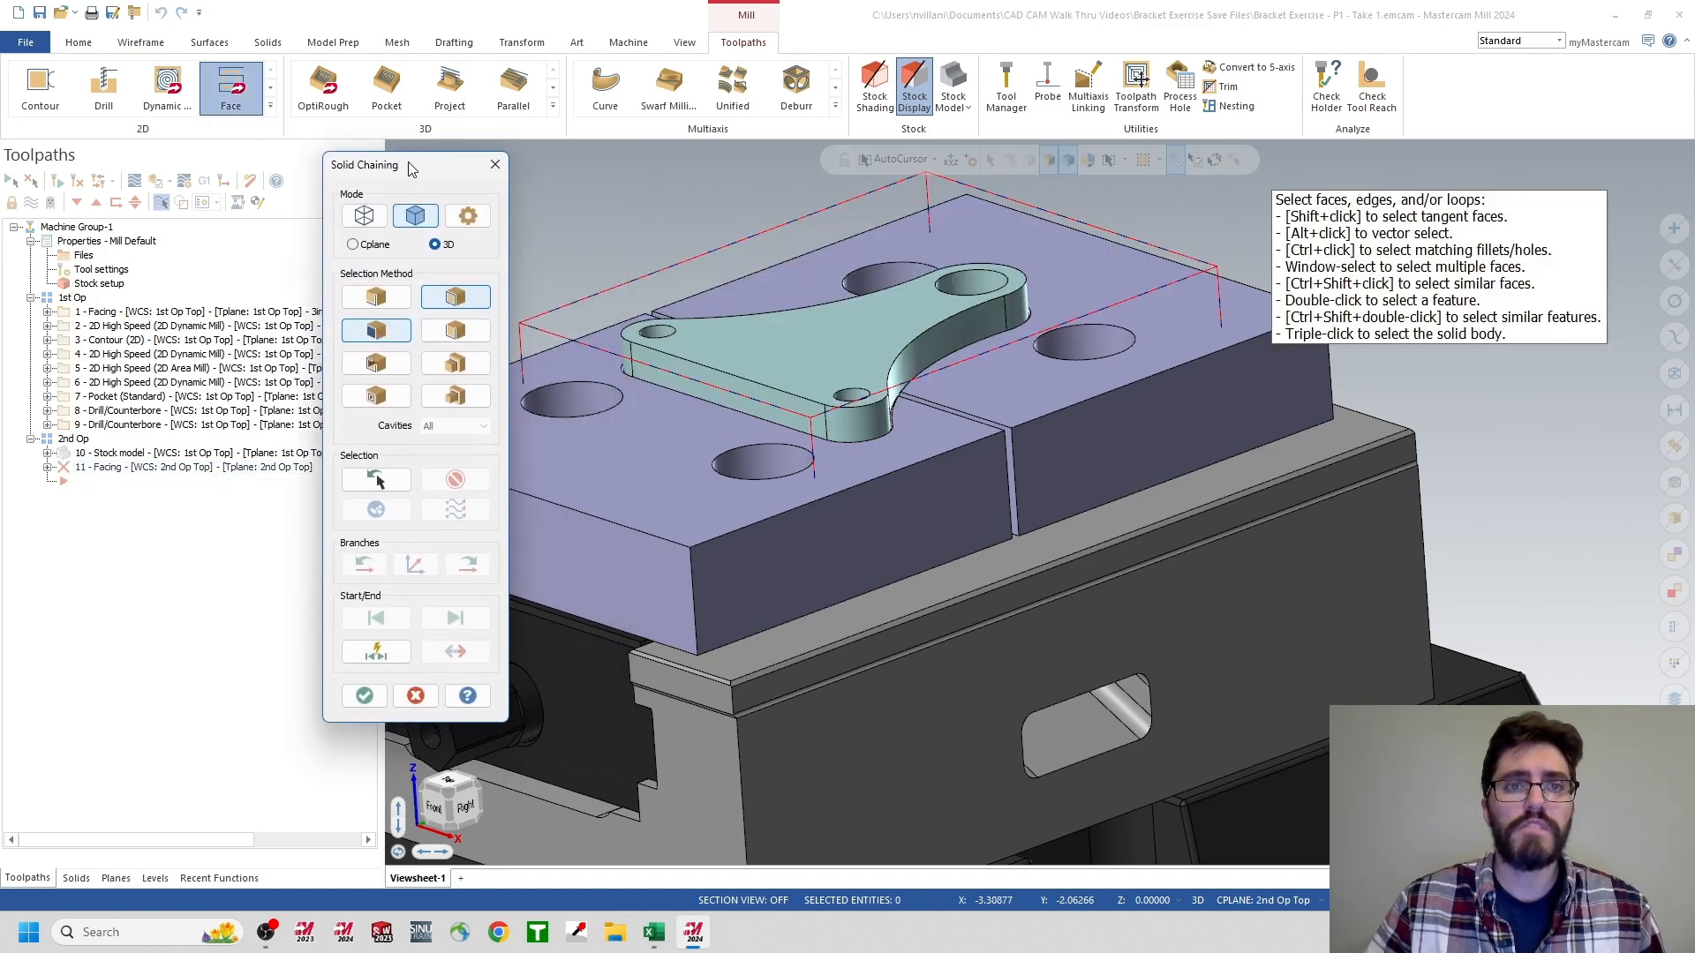
left_click_drag(524, 175, 407, 165)
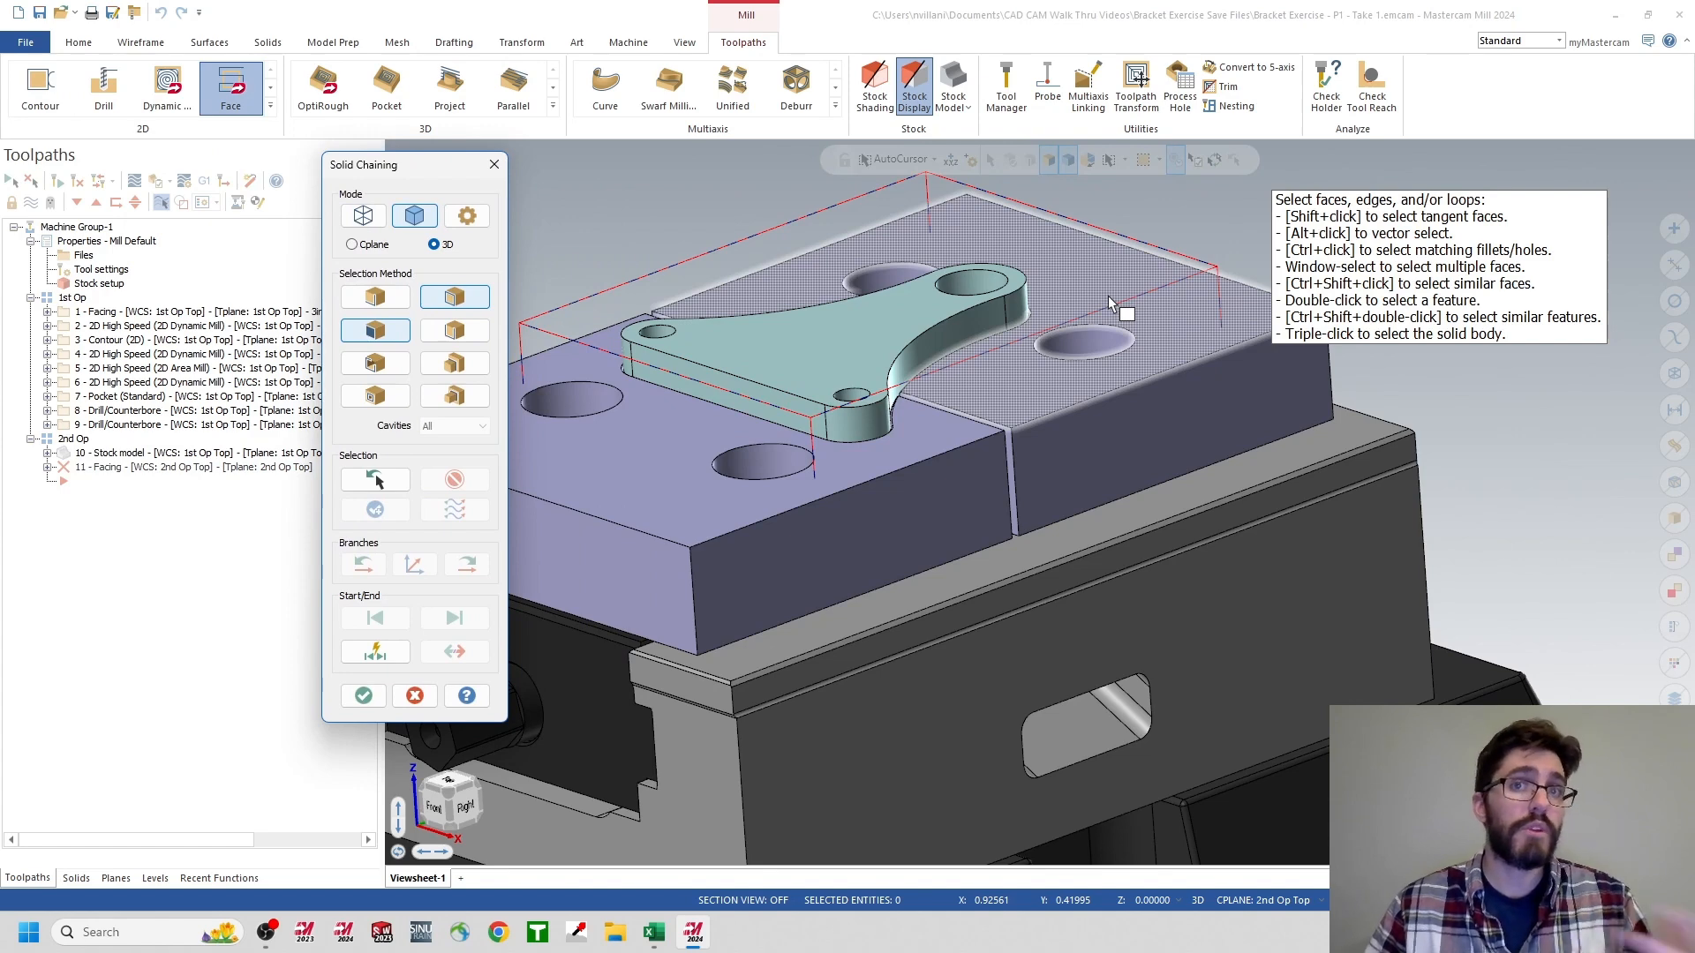
left_click(363, 218)
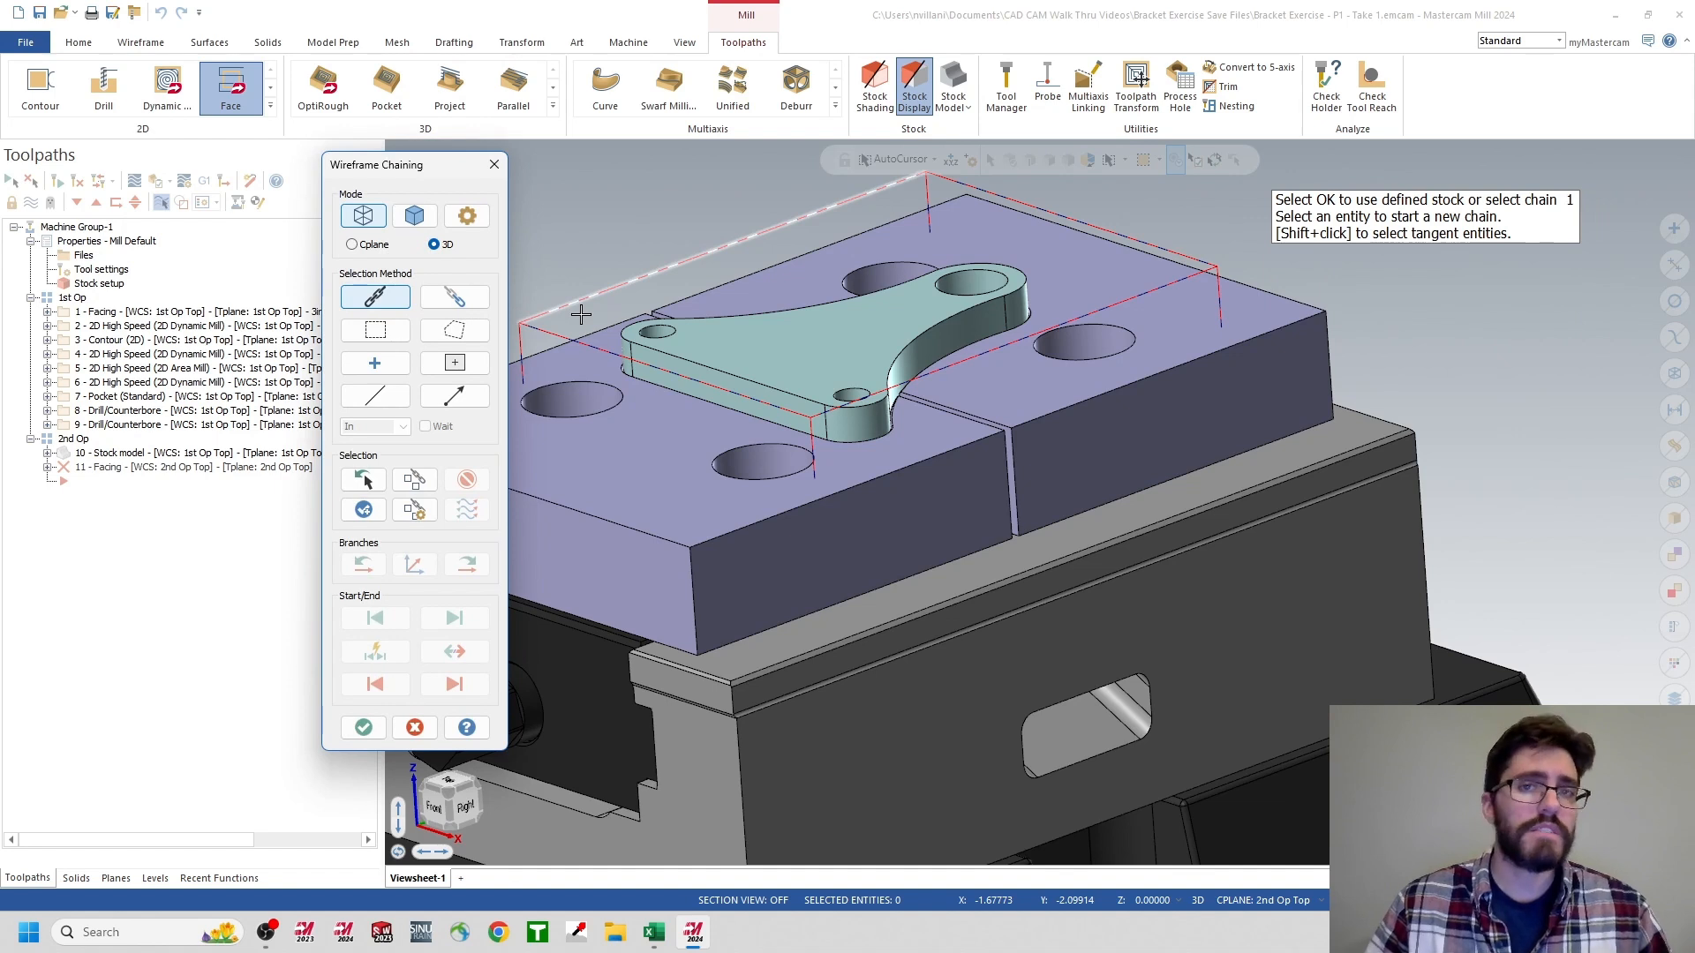
left_click(581, 314)
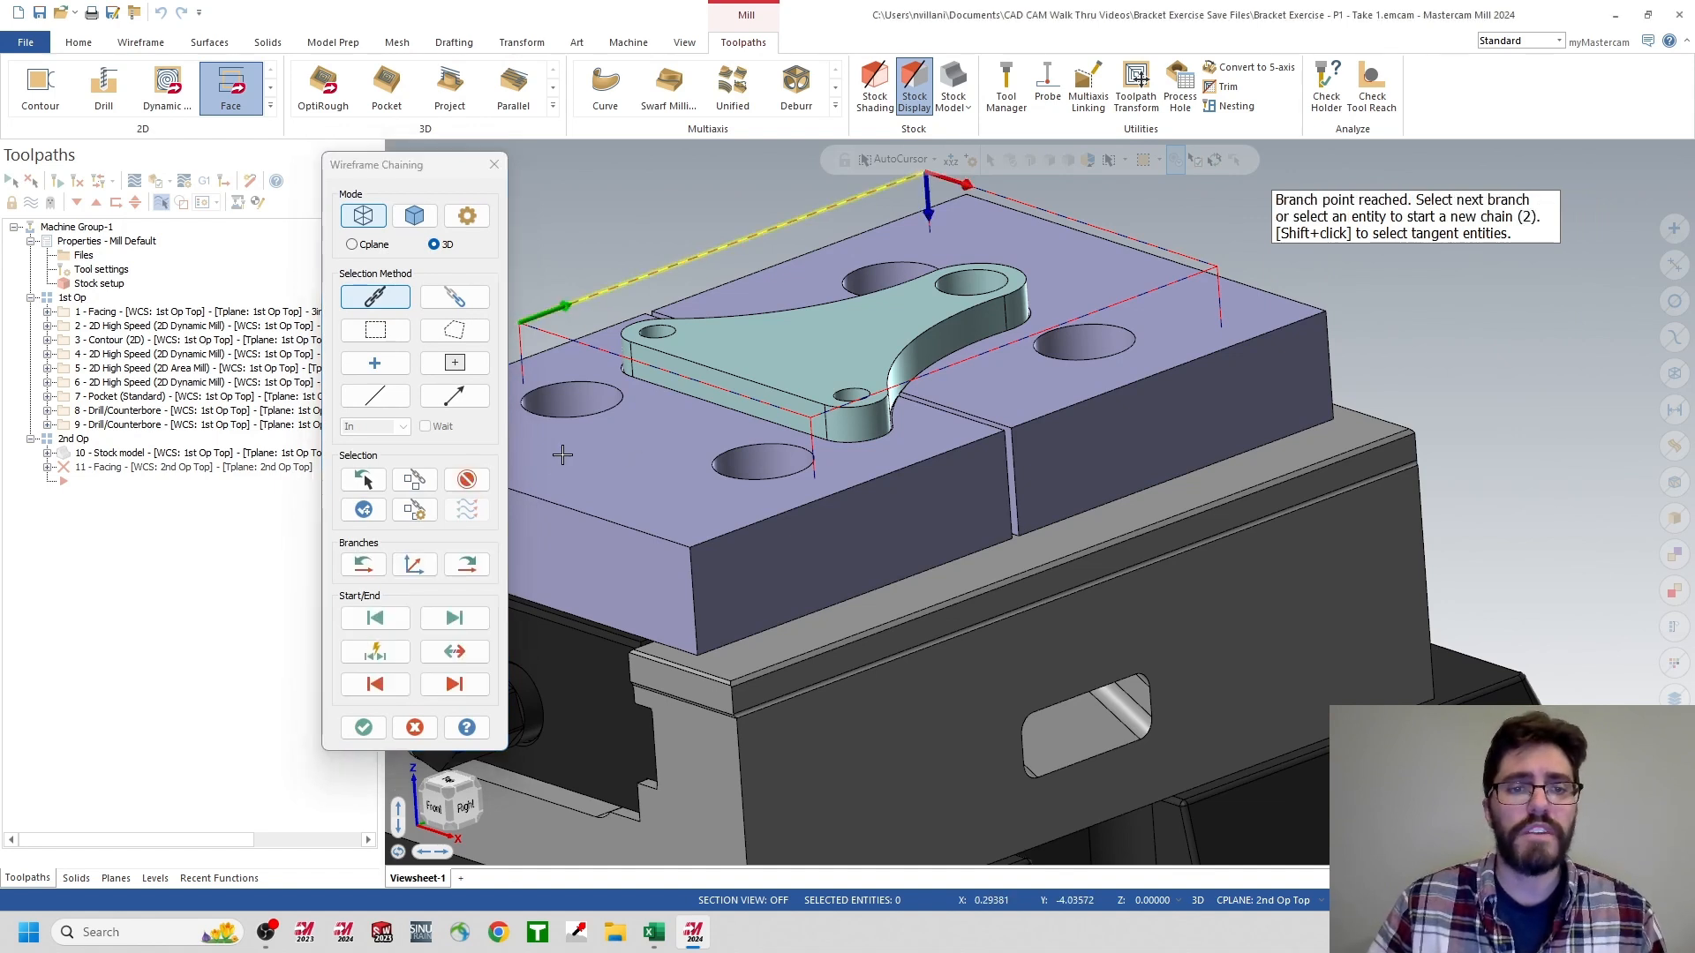
left_click(455, 686)
left_click(454, 686)
left_click(455, 686)
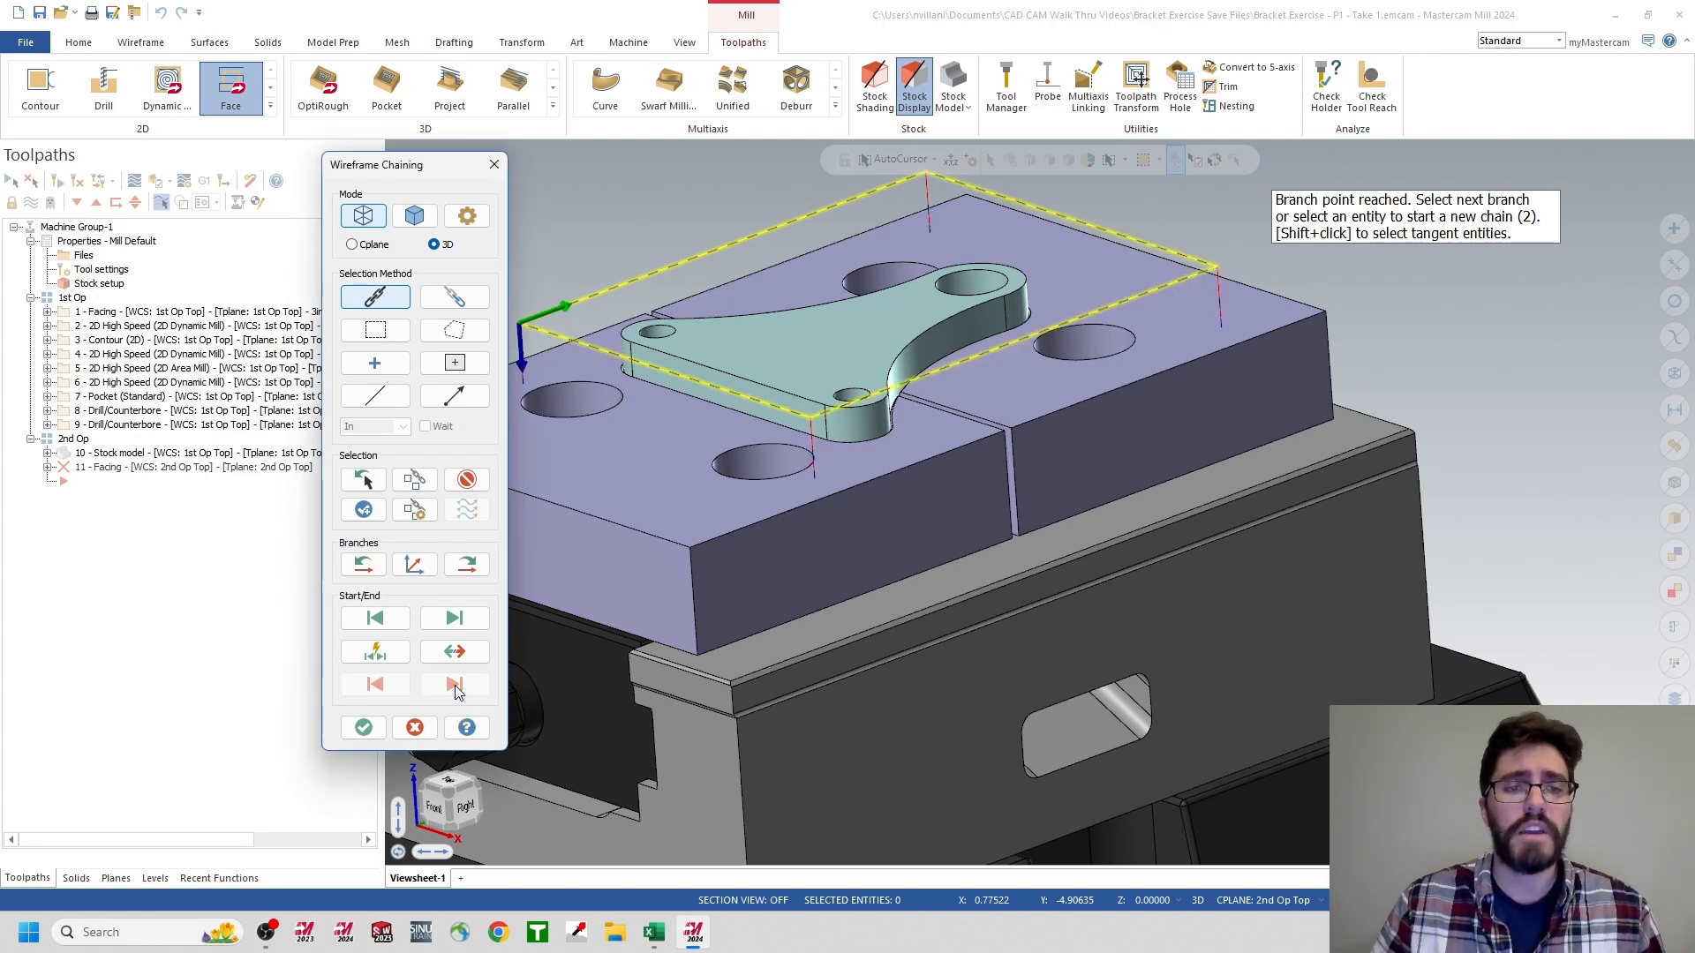
left_click(363, 729)
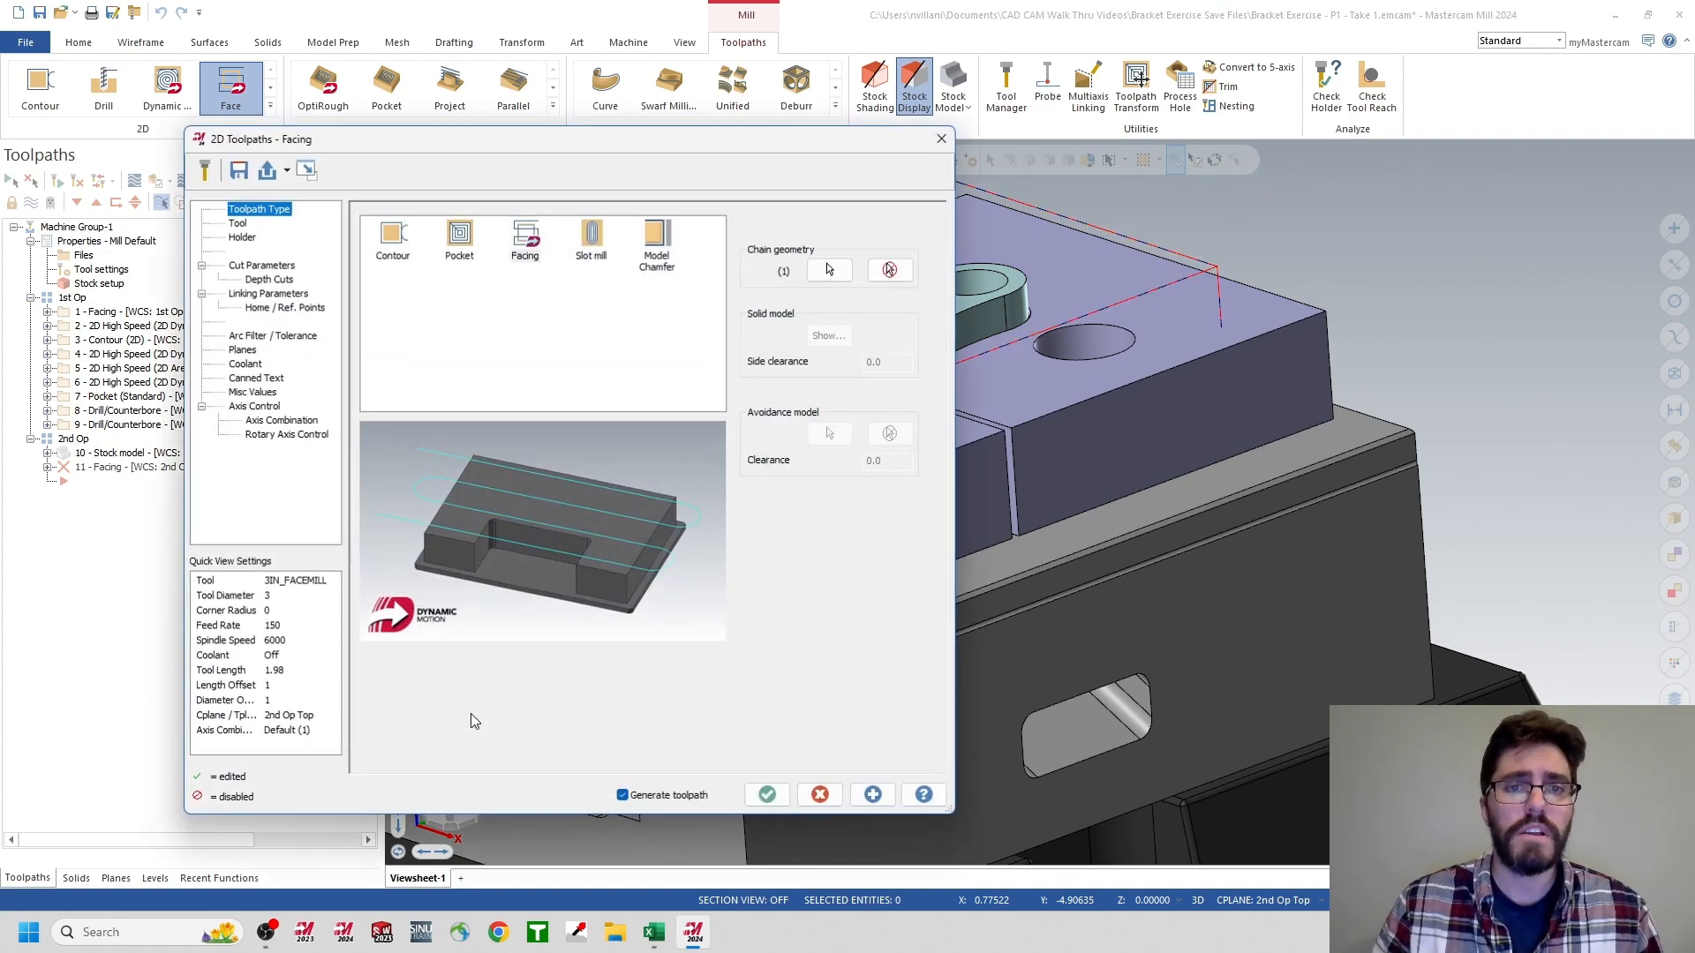
- Choose the 3IN_FACEMILL tool for the facing operation and enter the comment "3inch Facemill"
left_click(237, 224)
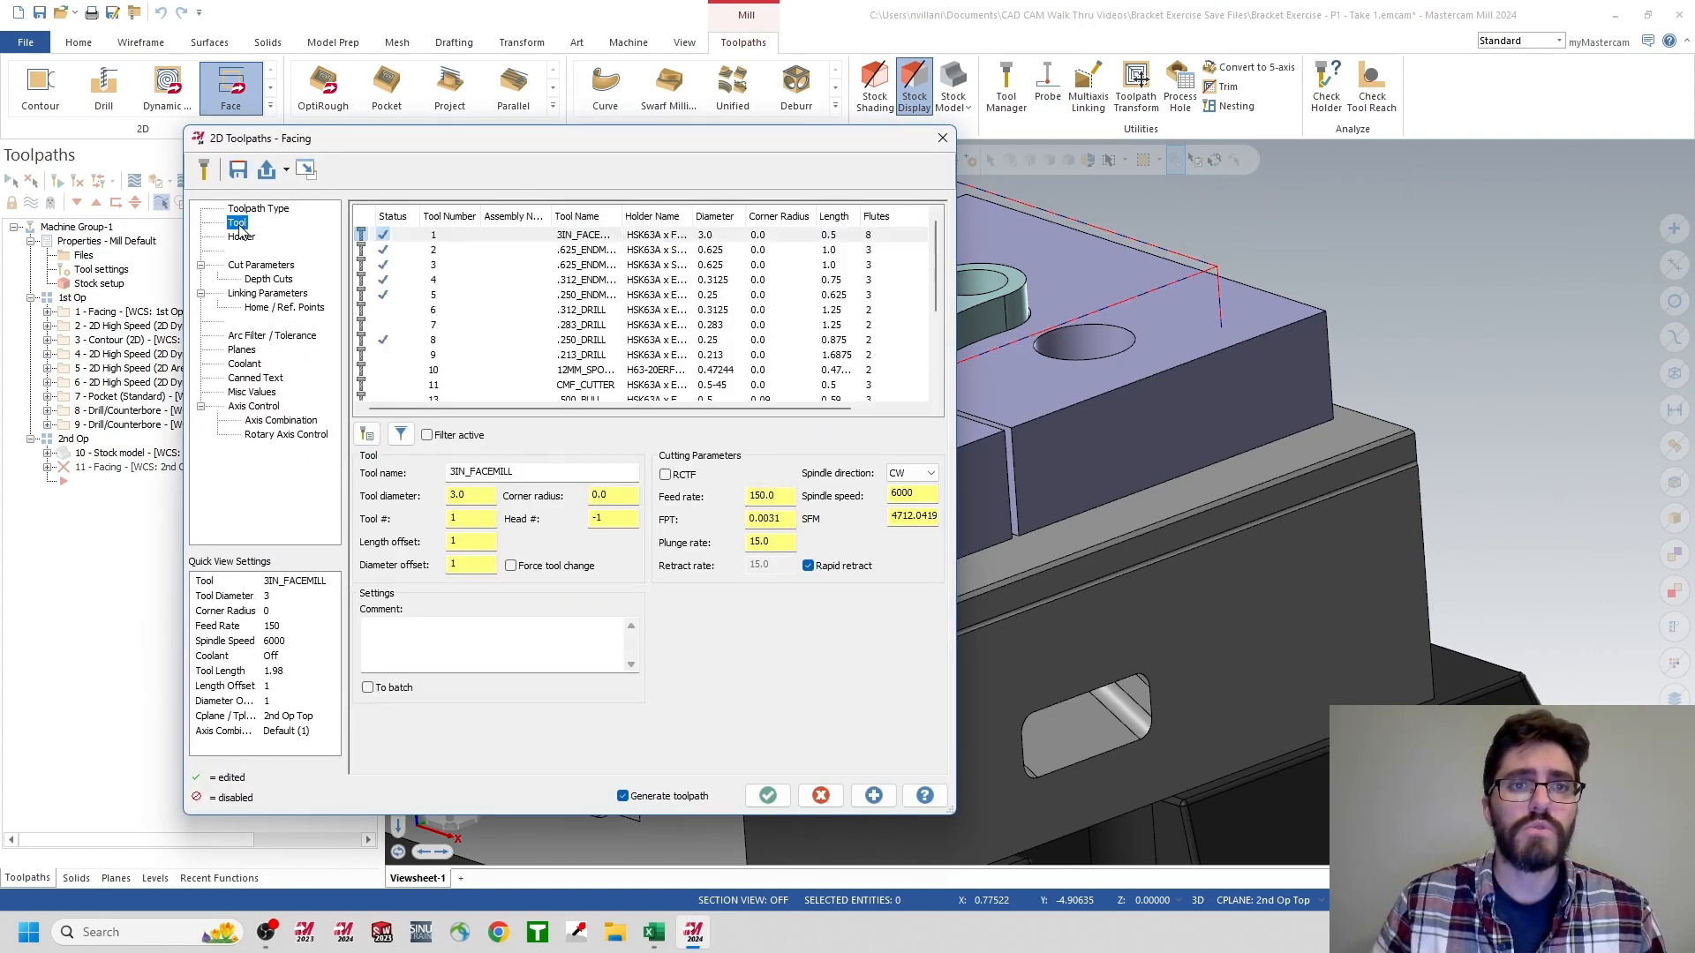
left_click(491, 237)
left_click(454, 658)
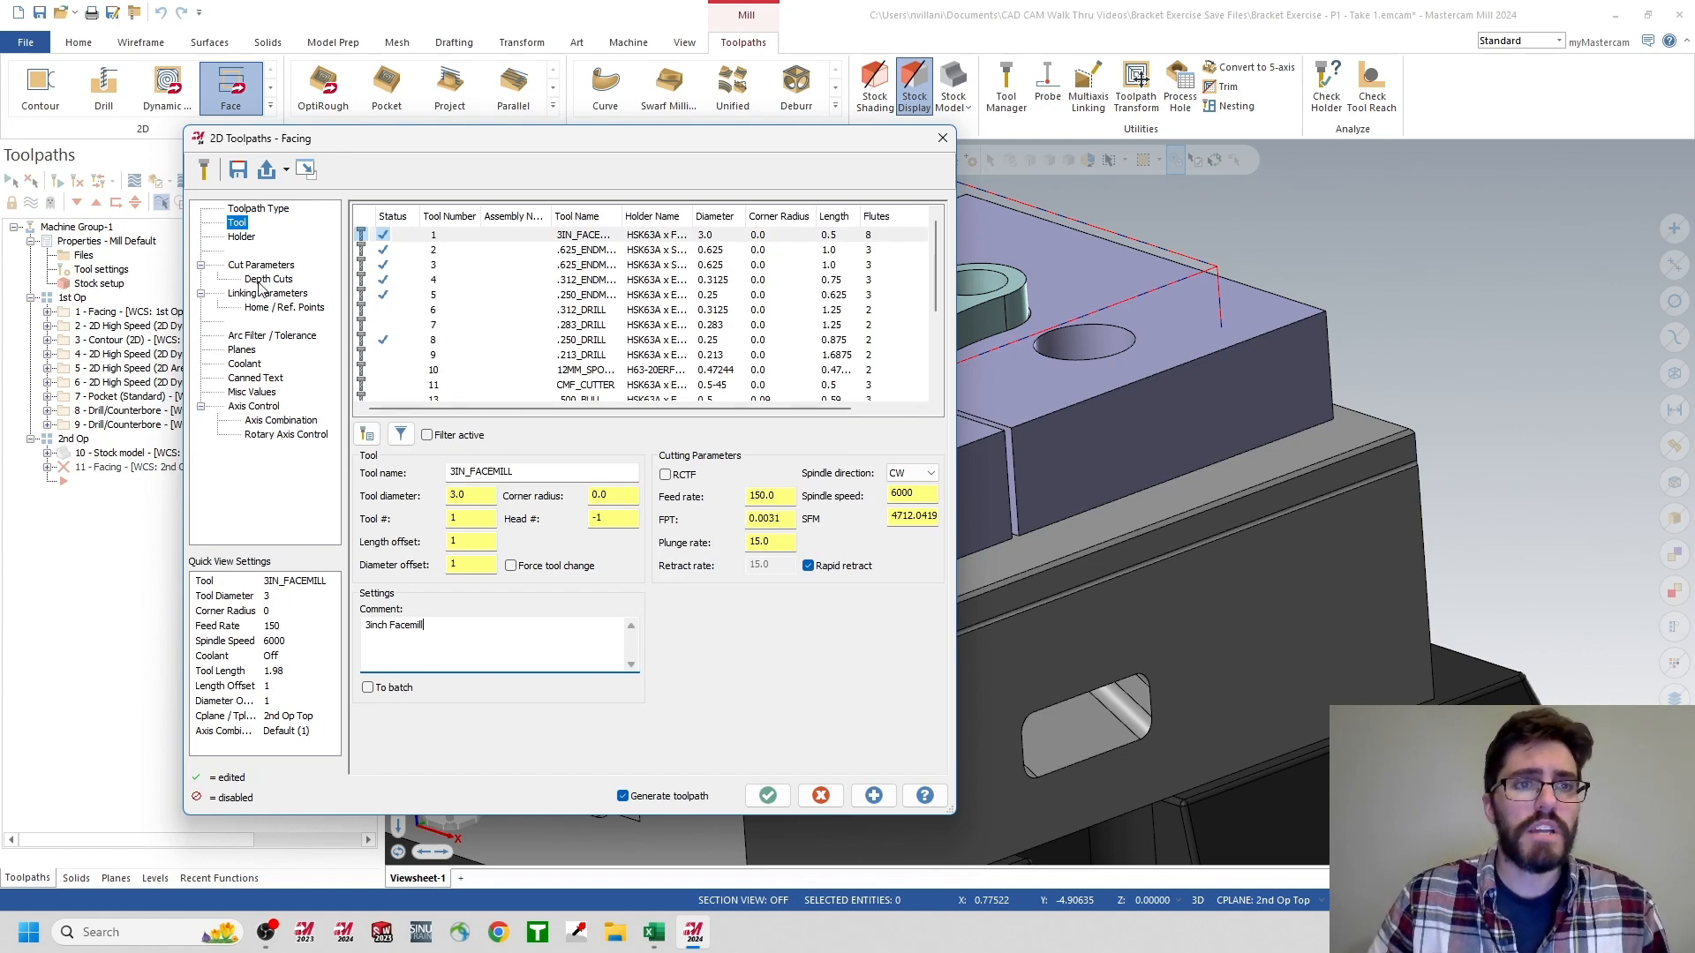
- Set the facing top of stock to 0.1875 from the stock wireframe's top corner and the depth to 0.0 from the bracket's top face
left_click(260, 267)
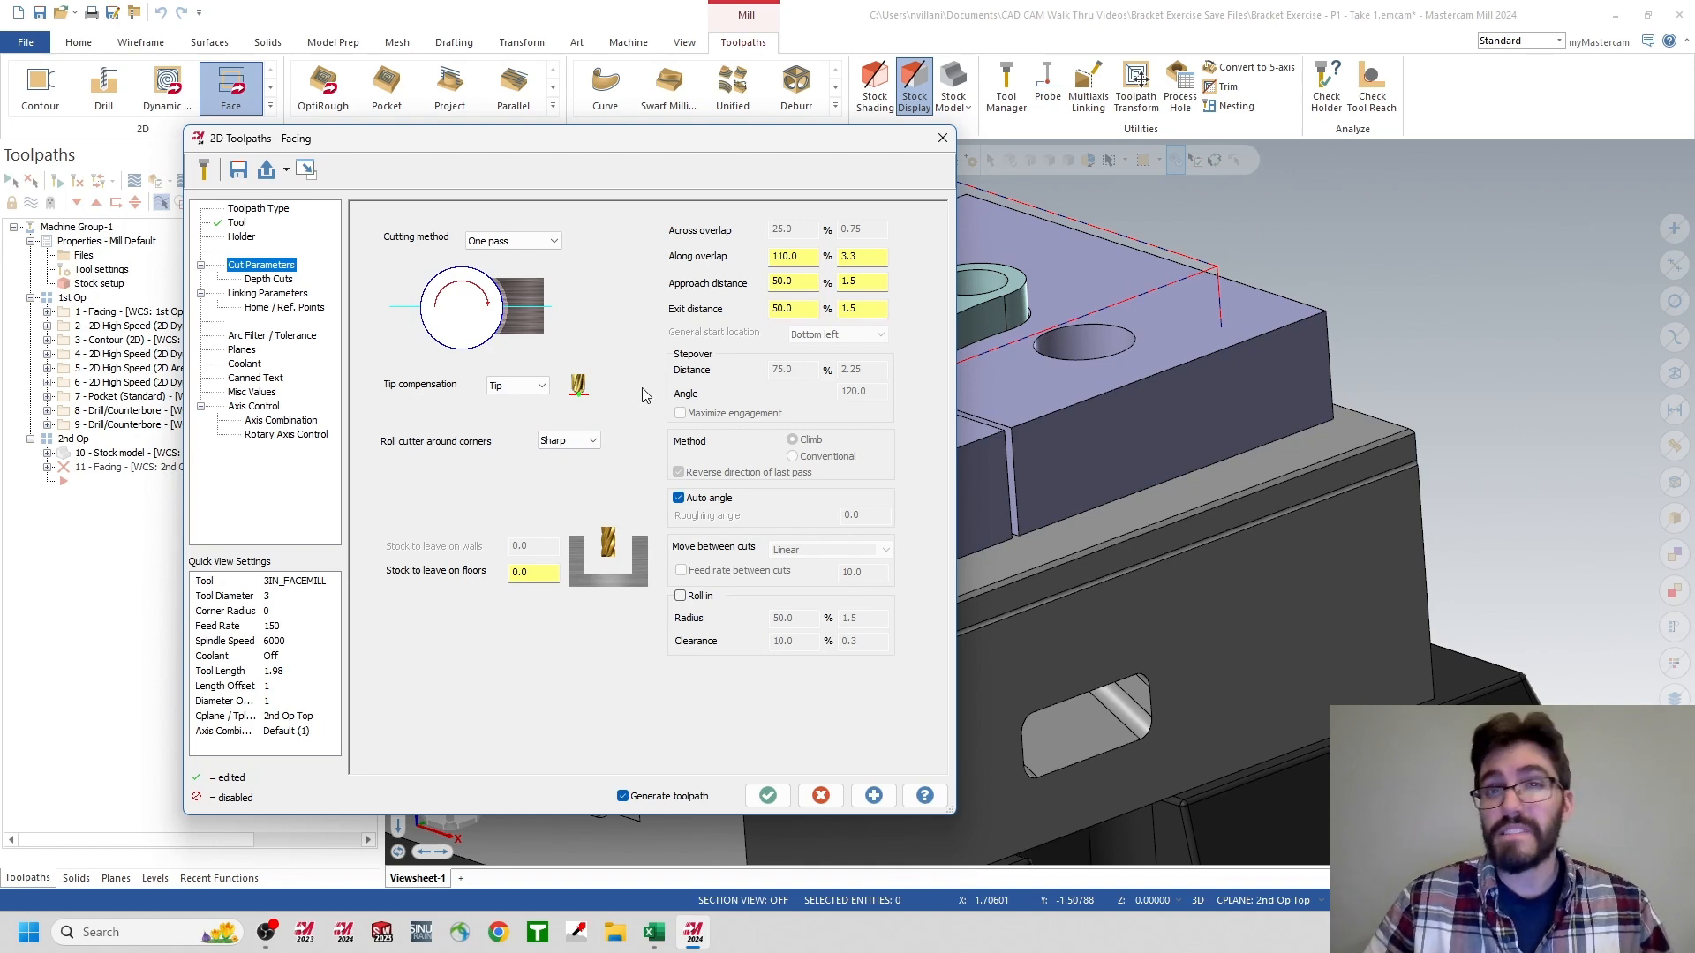
left_click(261, 280)
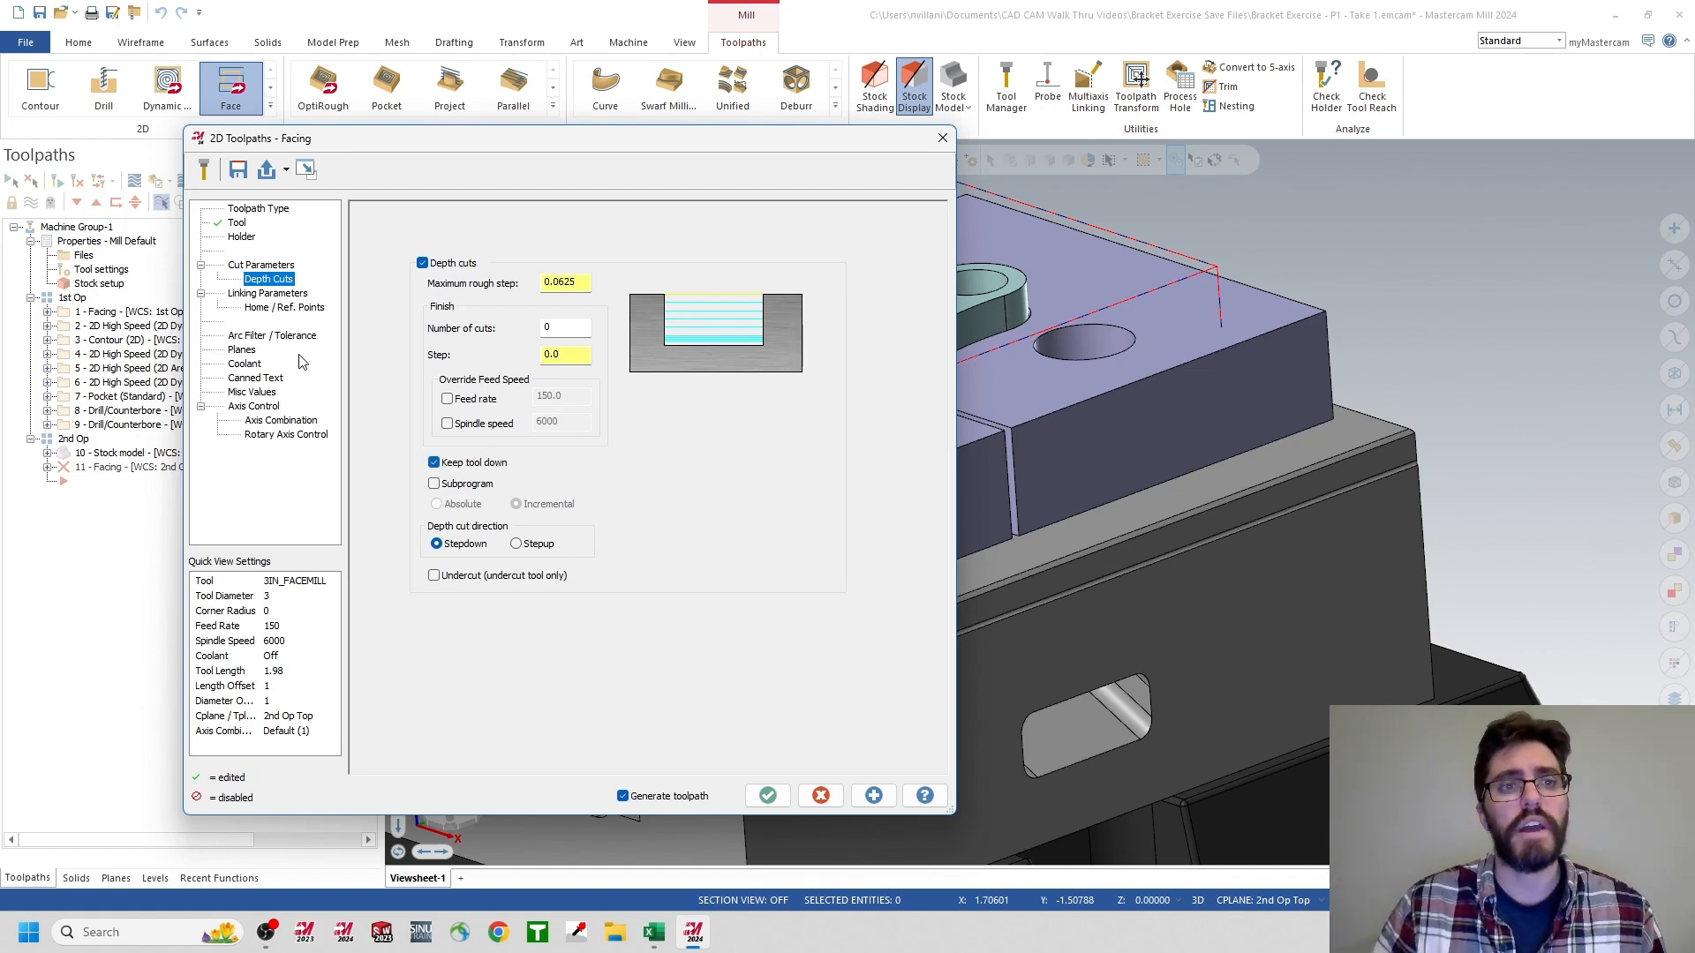
left_click(258, 294)
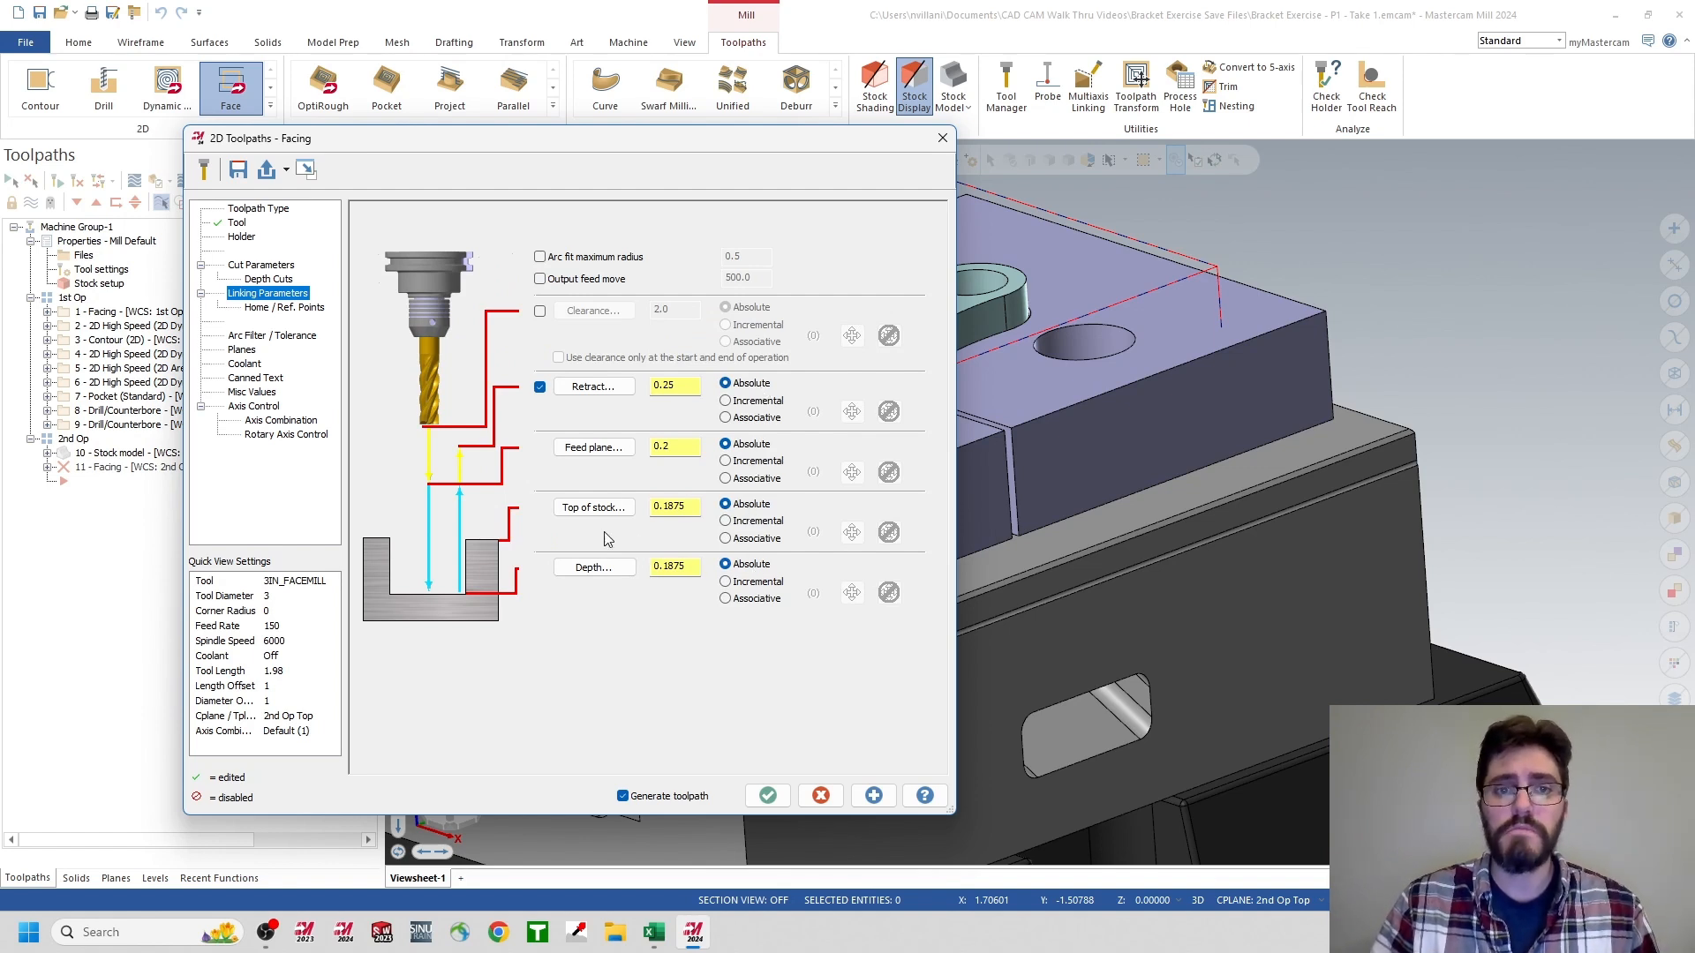
left_click(594, 510)
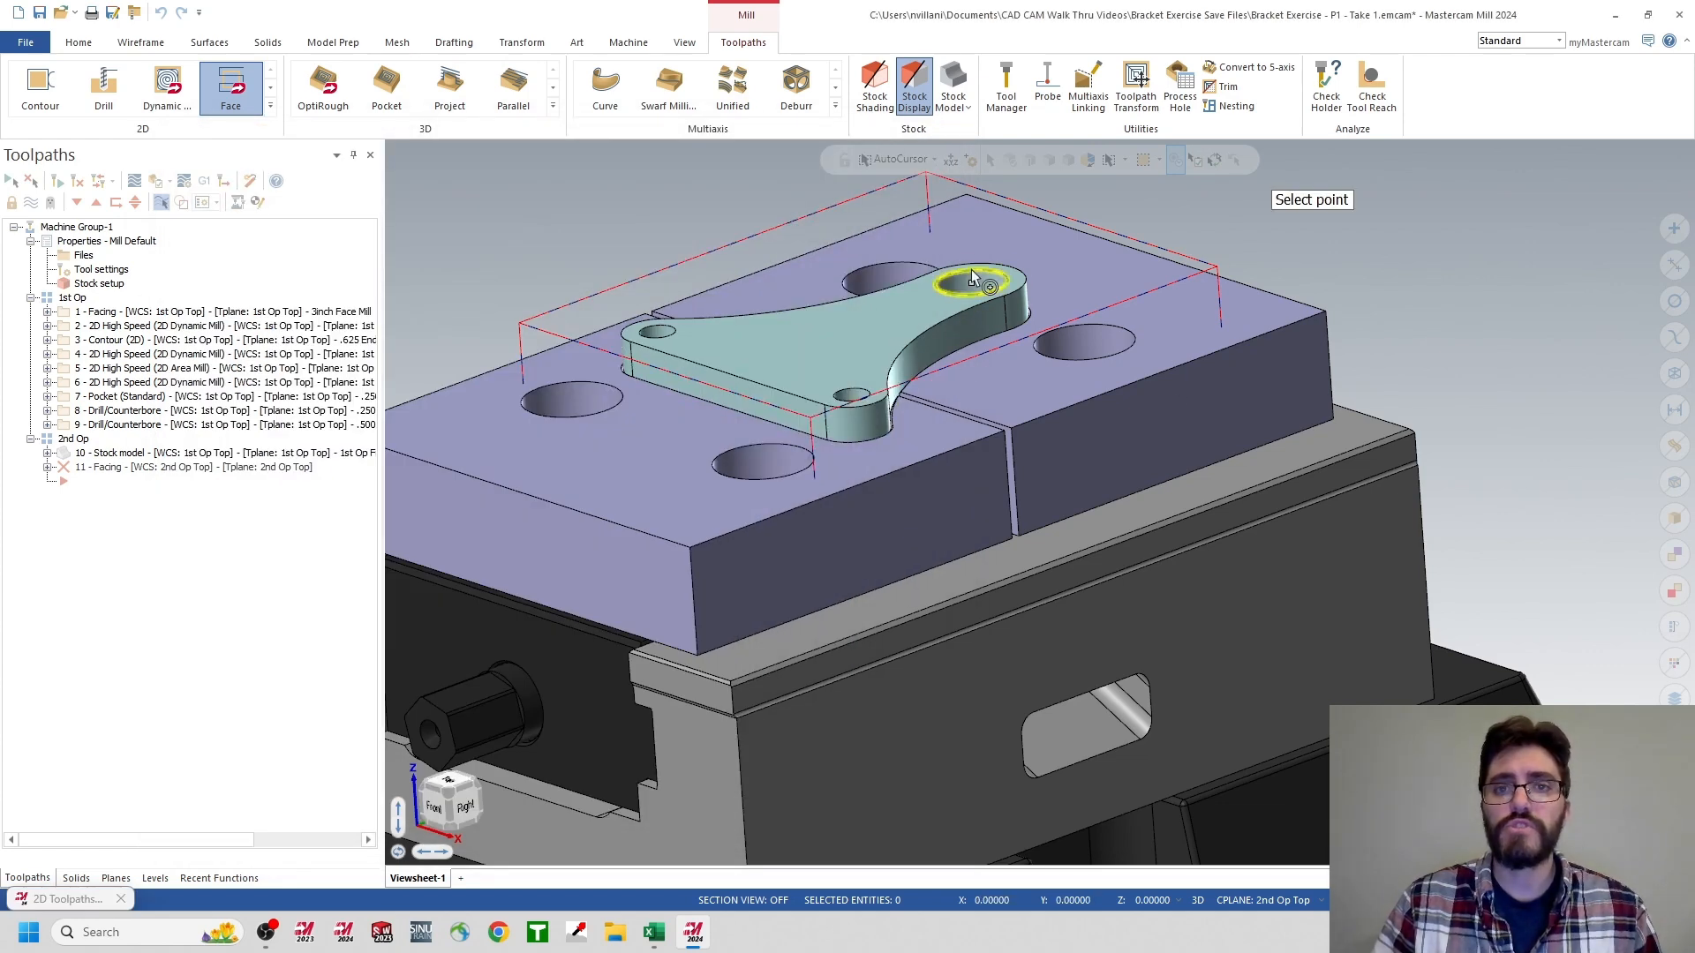
left_click(519, 325)
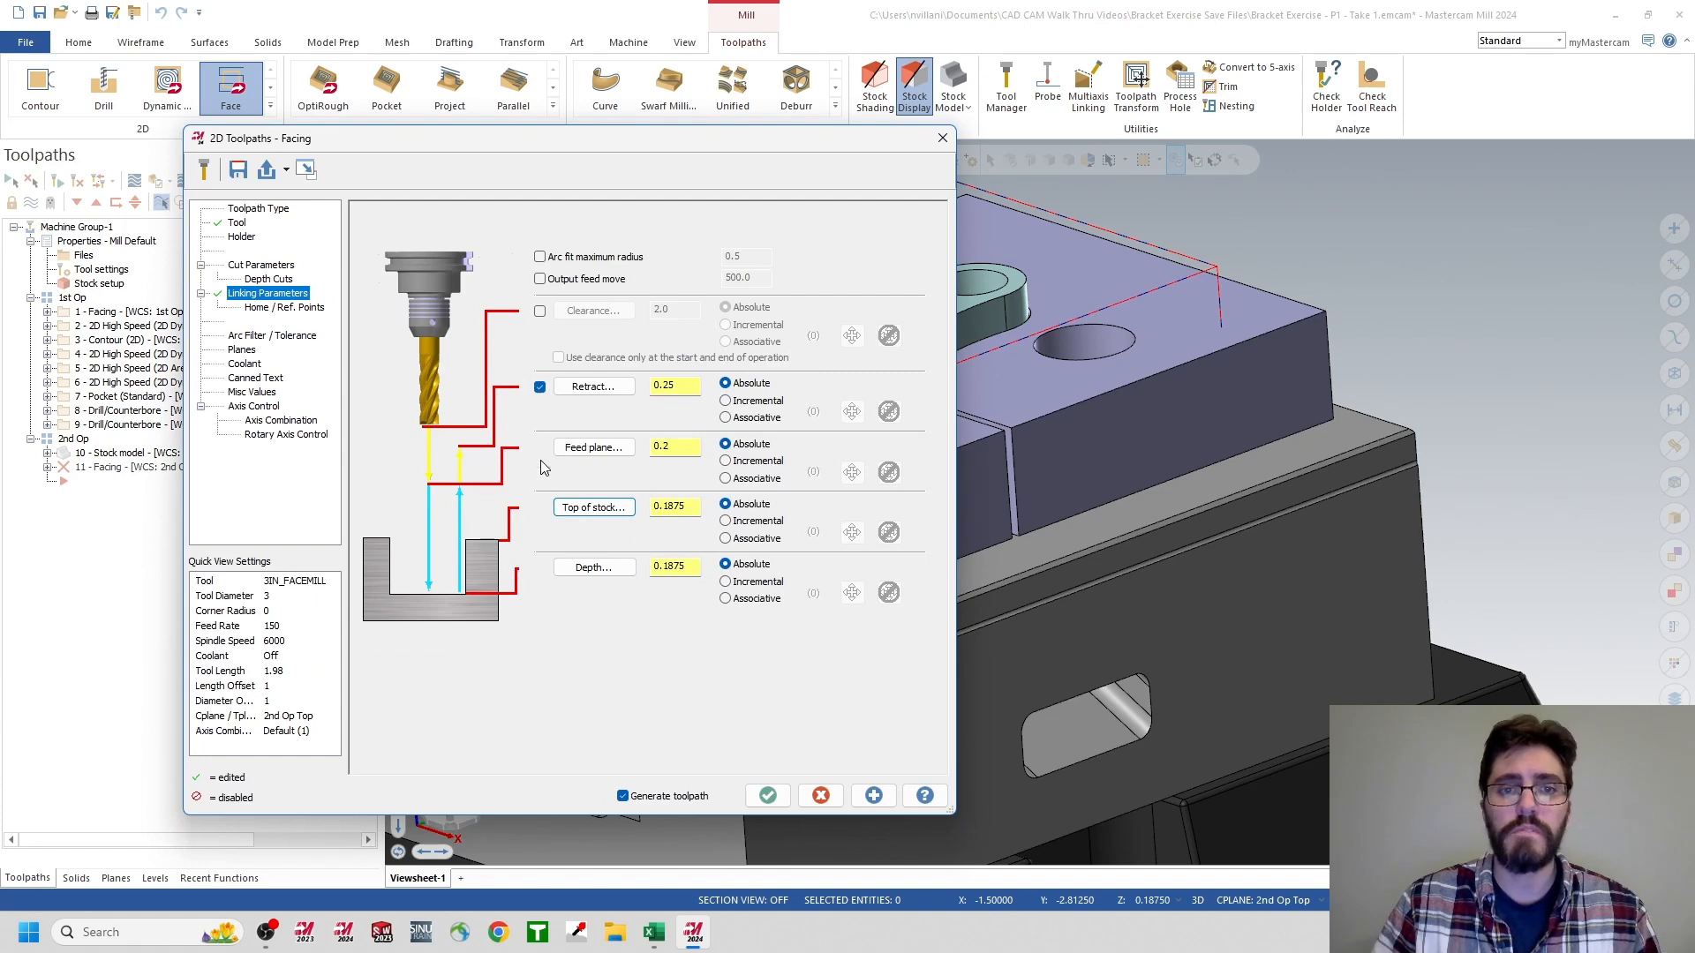
left_click(595, 568)
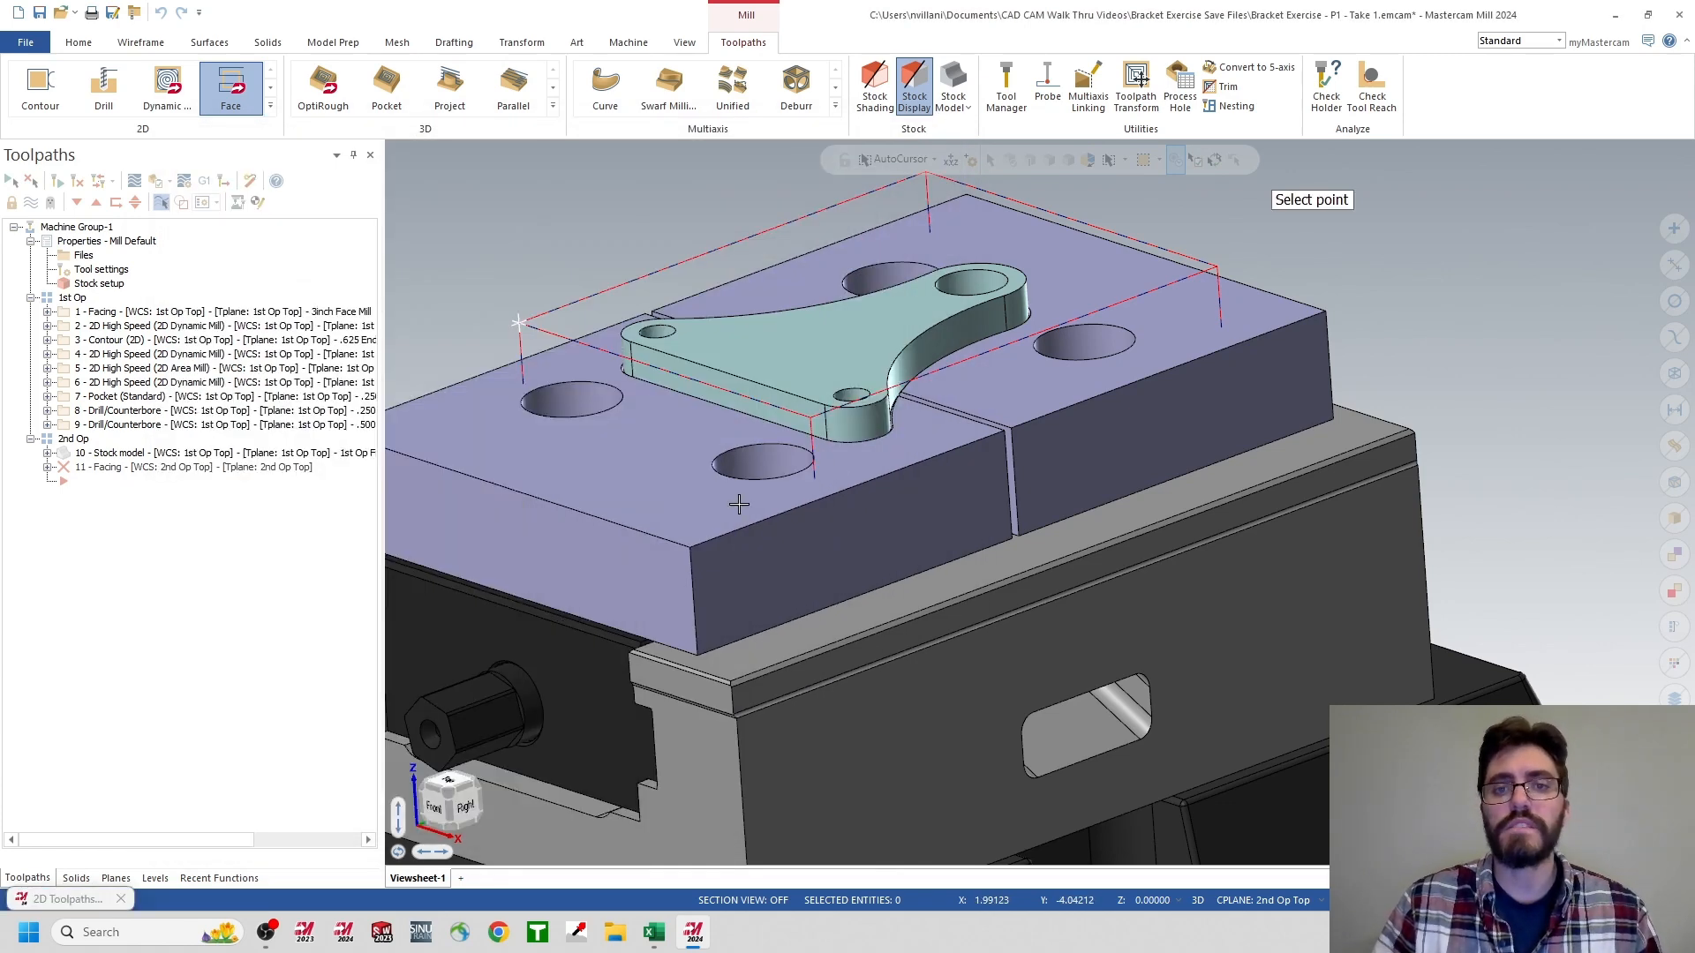
left_click(1005, 301)
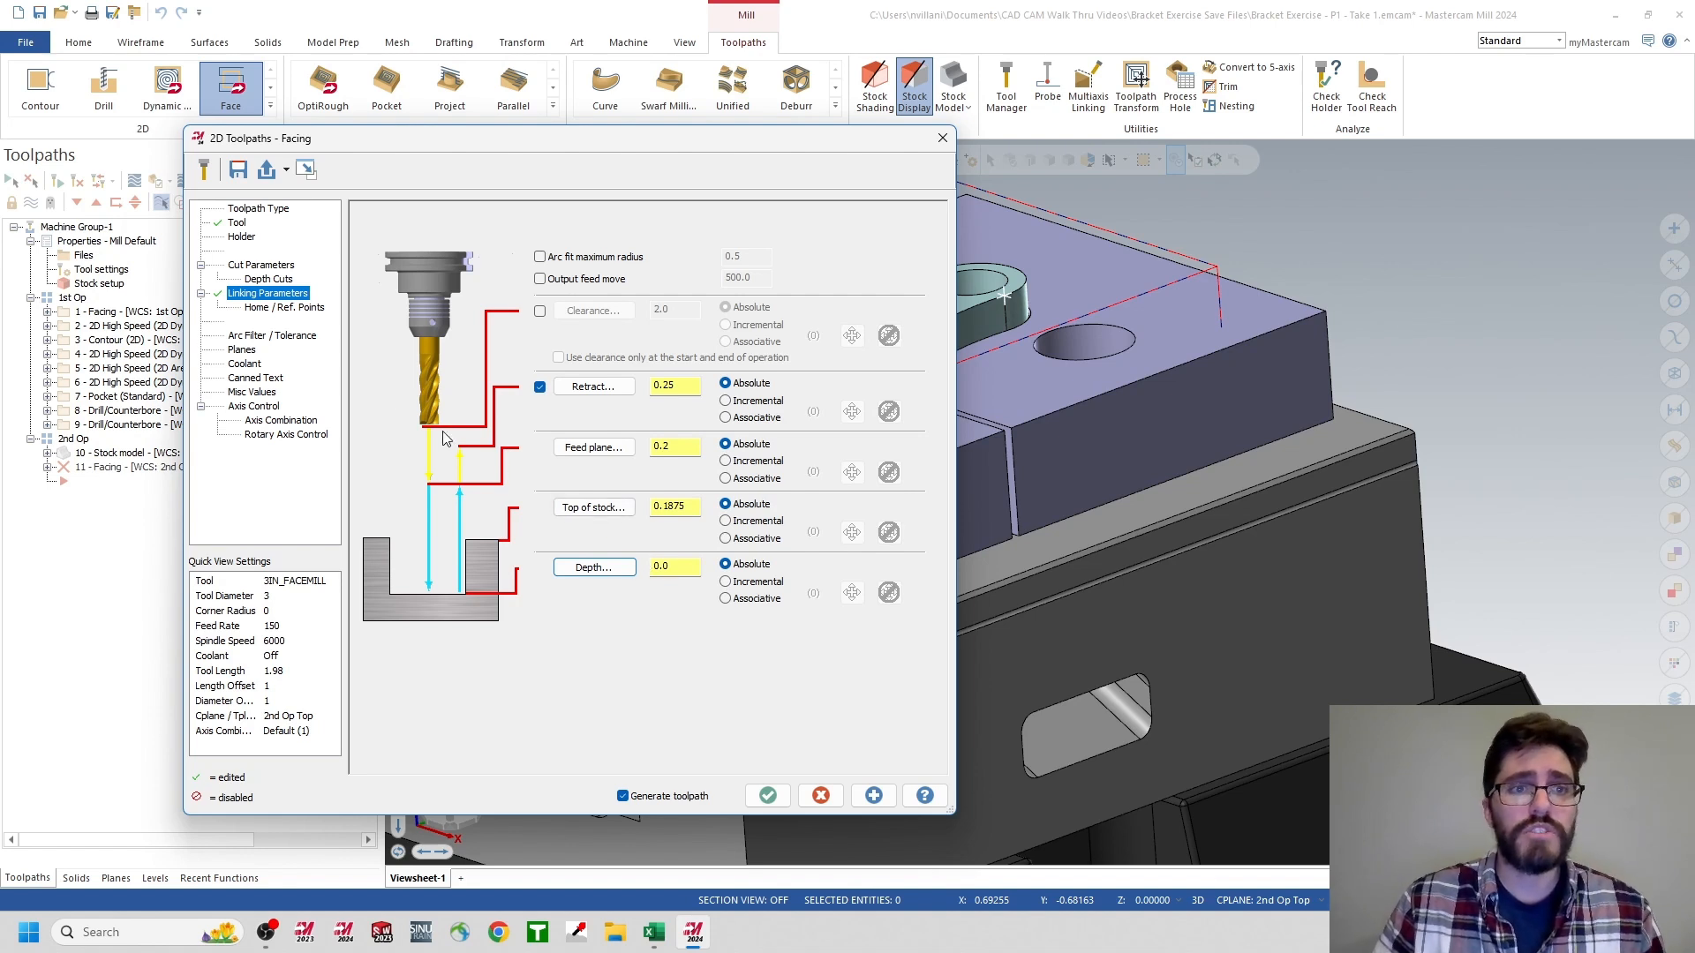
- Check that the facing operation's planes use 2nd Op Top and generate the toolpath
left_click(247, 353)
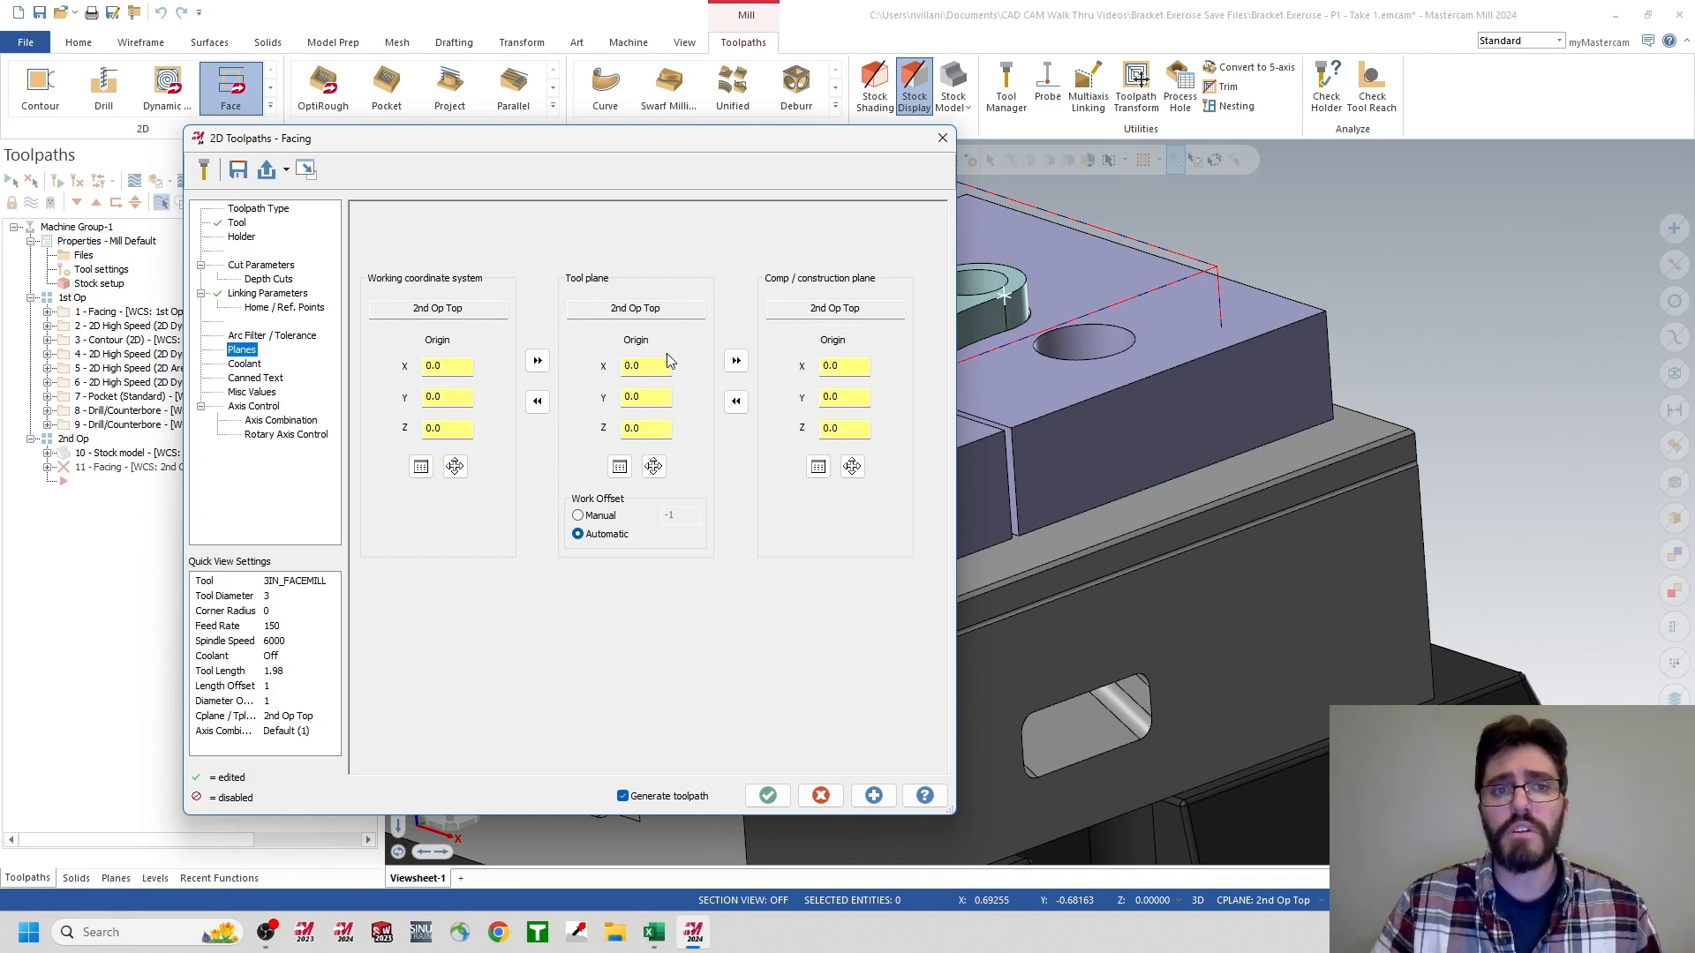
left_click(422, 467)
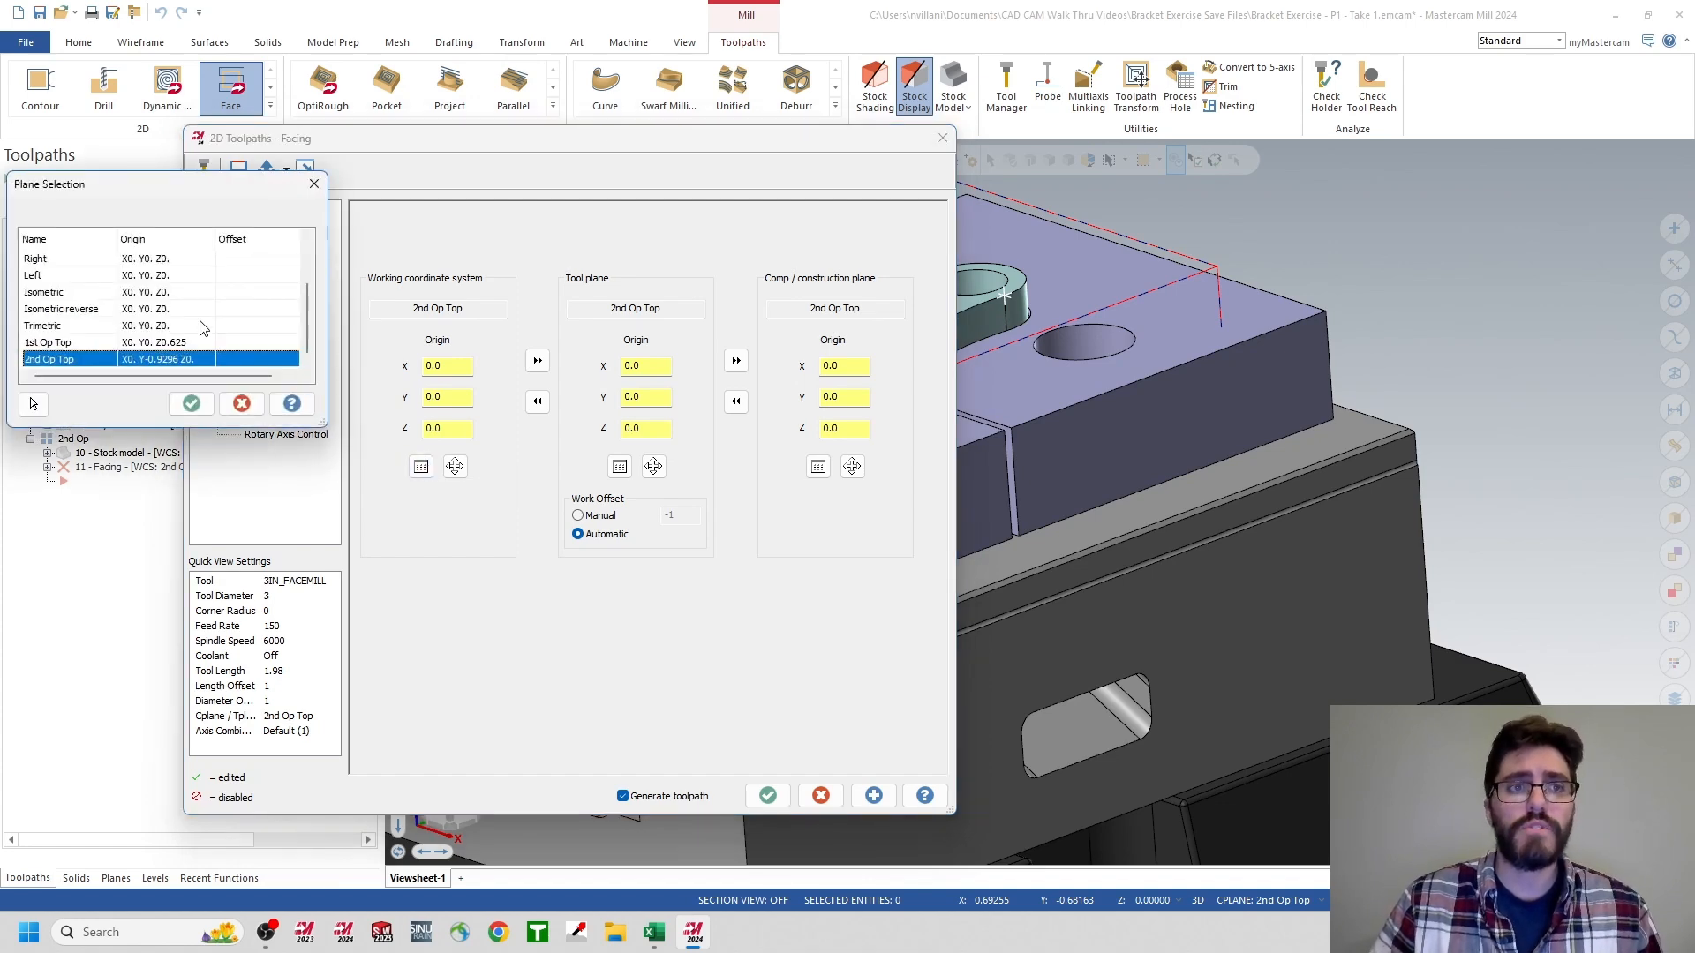
left_click(241, 403)
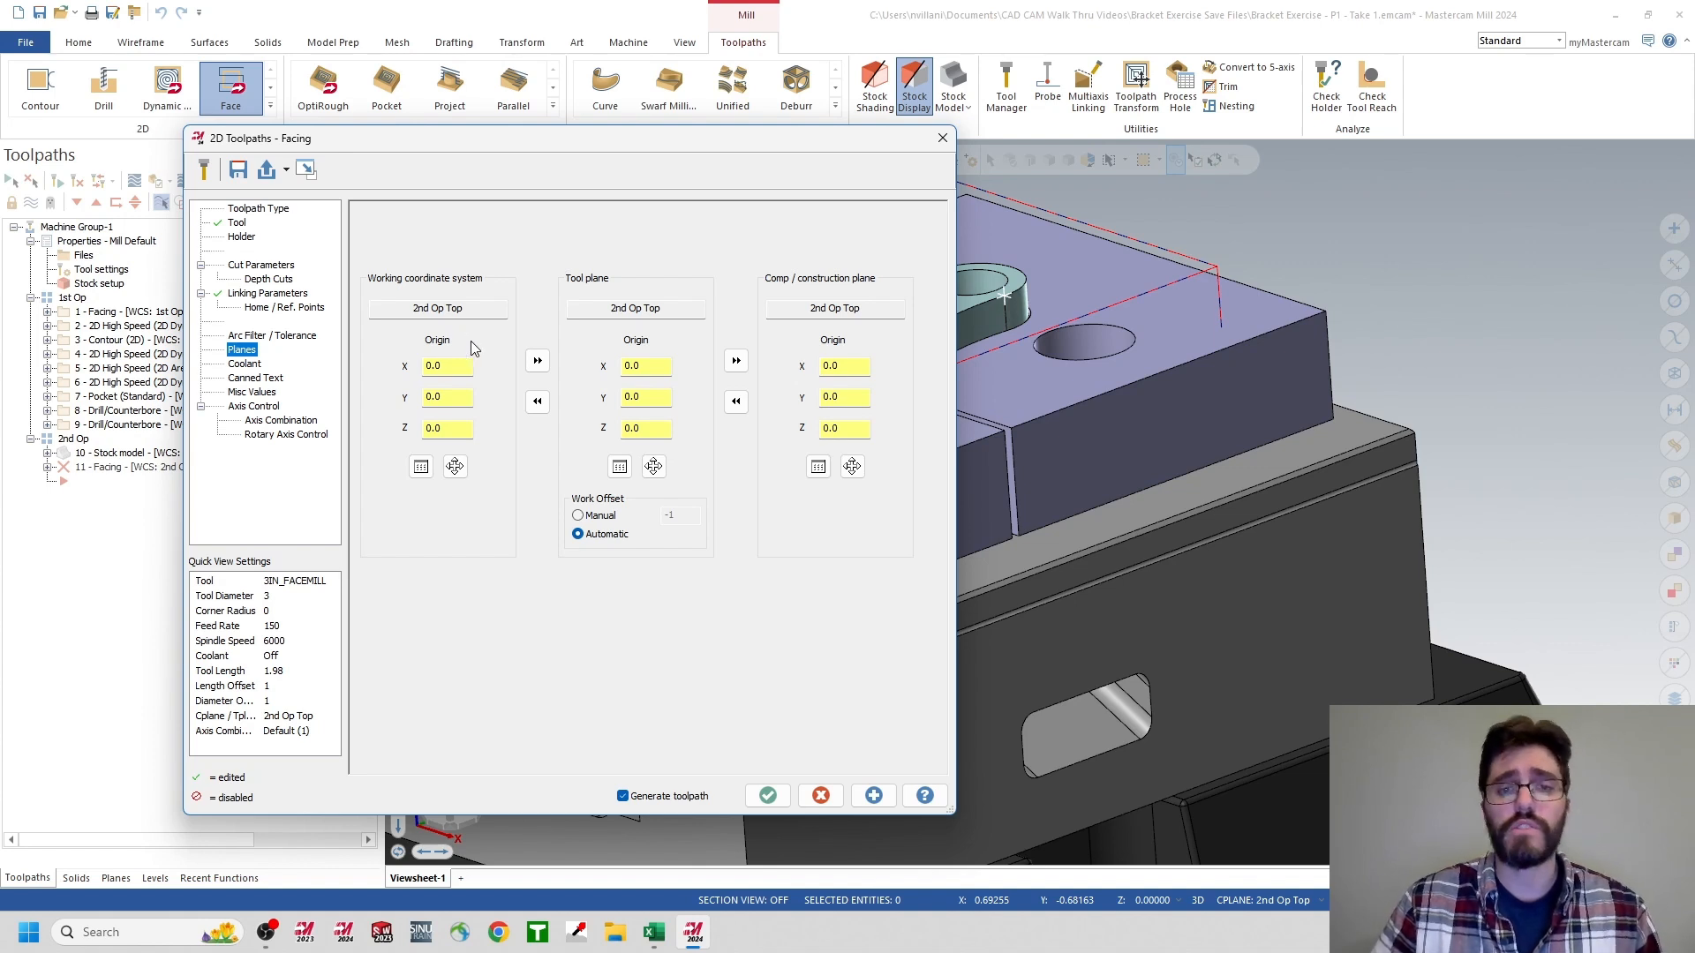
left_click(767, 795)
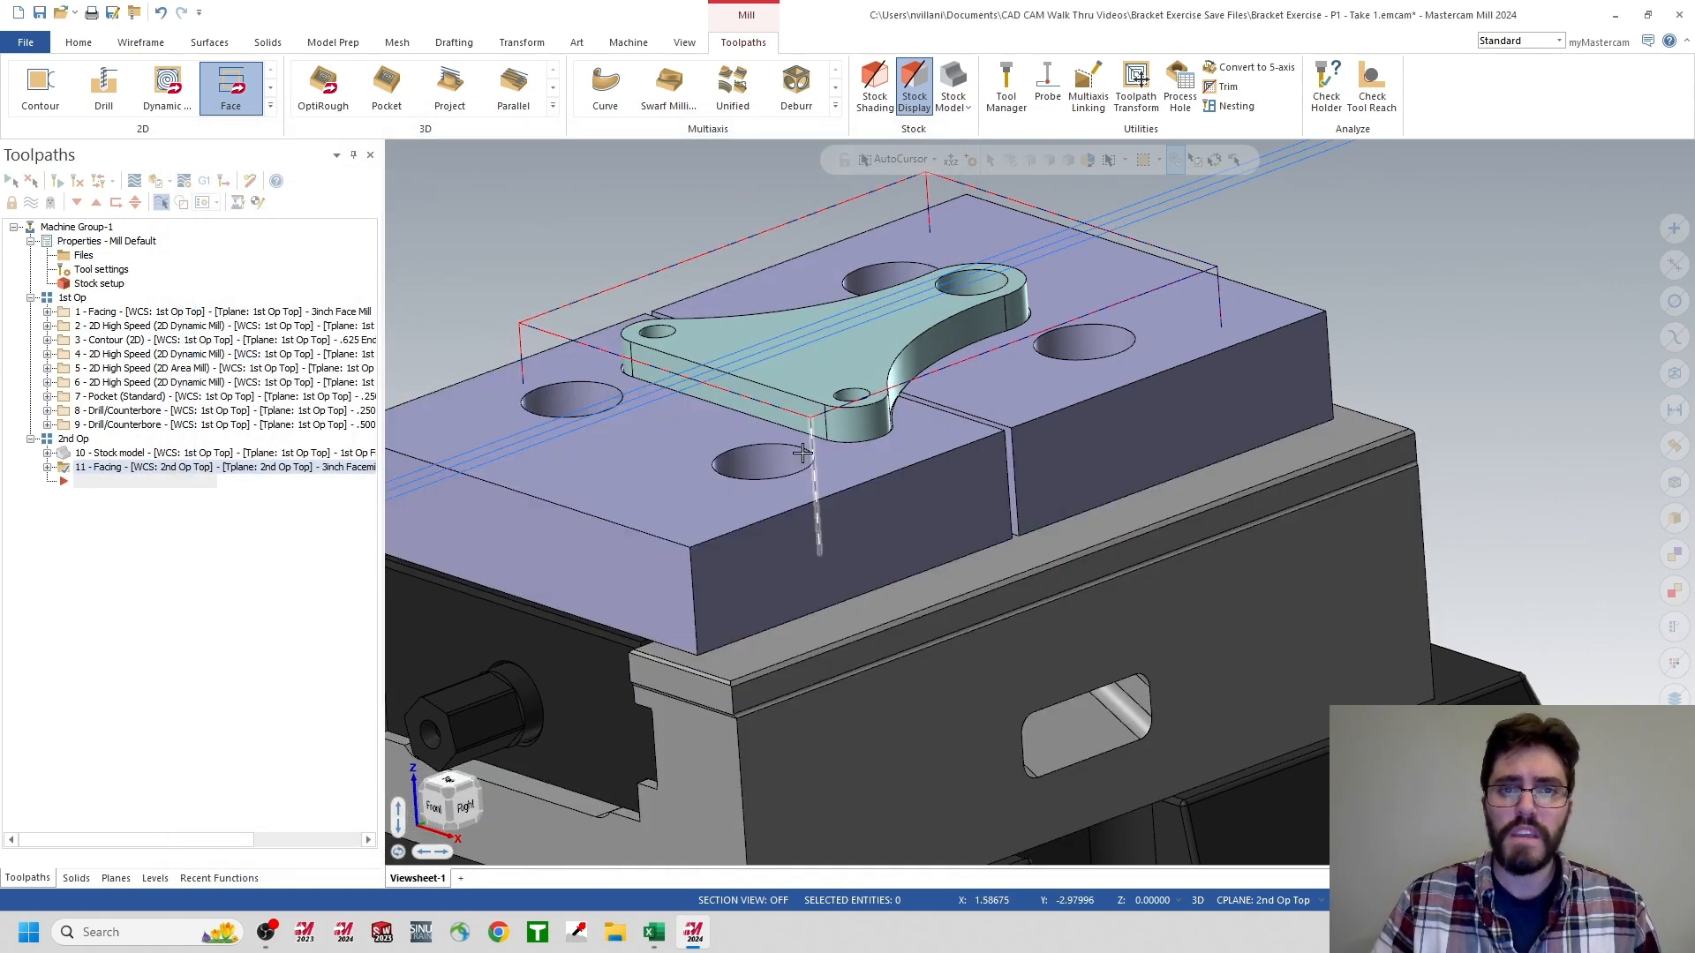
- Open the 2nd Op toolpath group in Mastercam Simulator's Verify mode and turn on the workpiece display
scroll(530, 486, "down", 2)
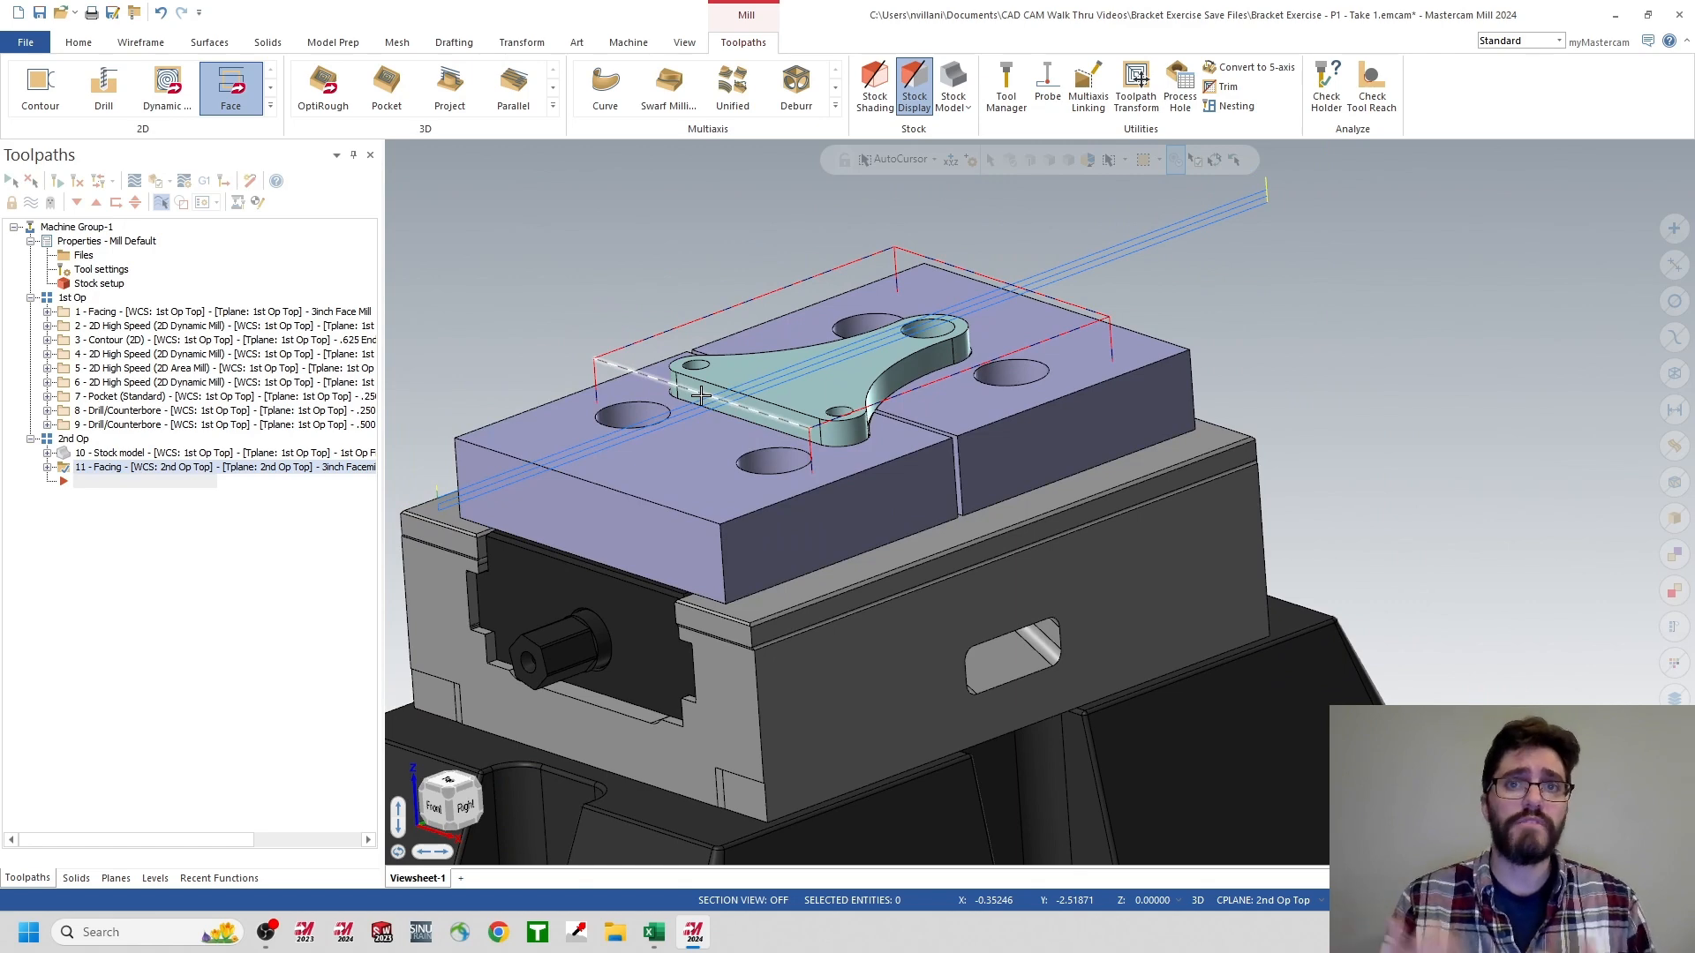
left_click(72, 440)
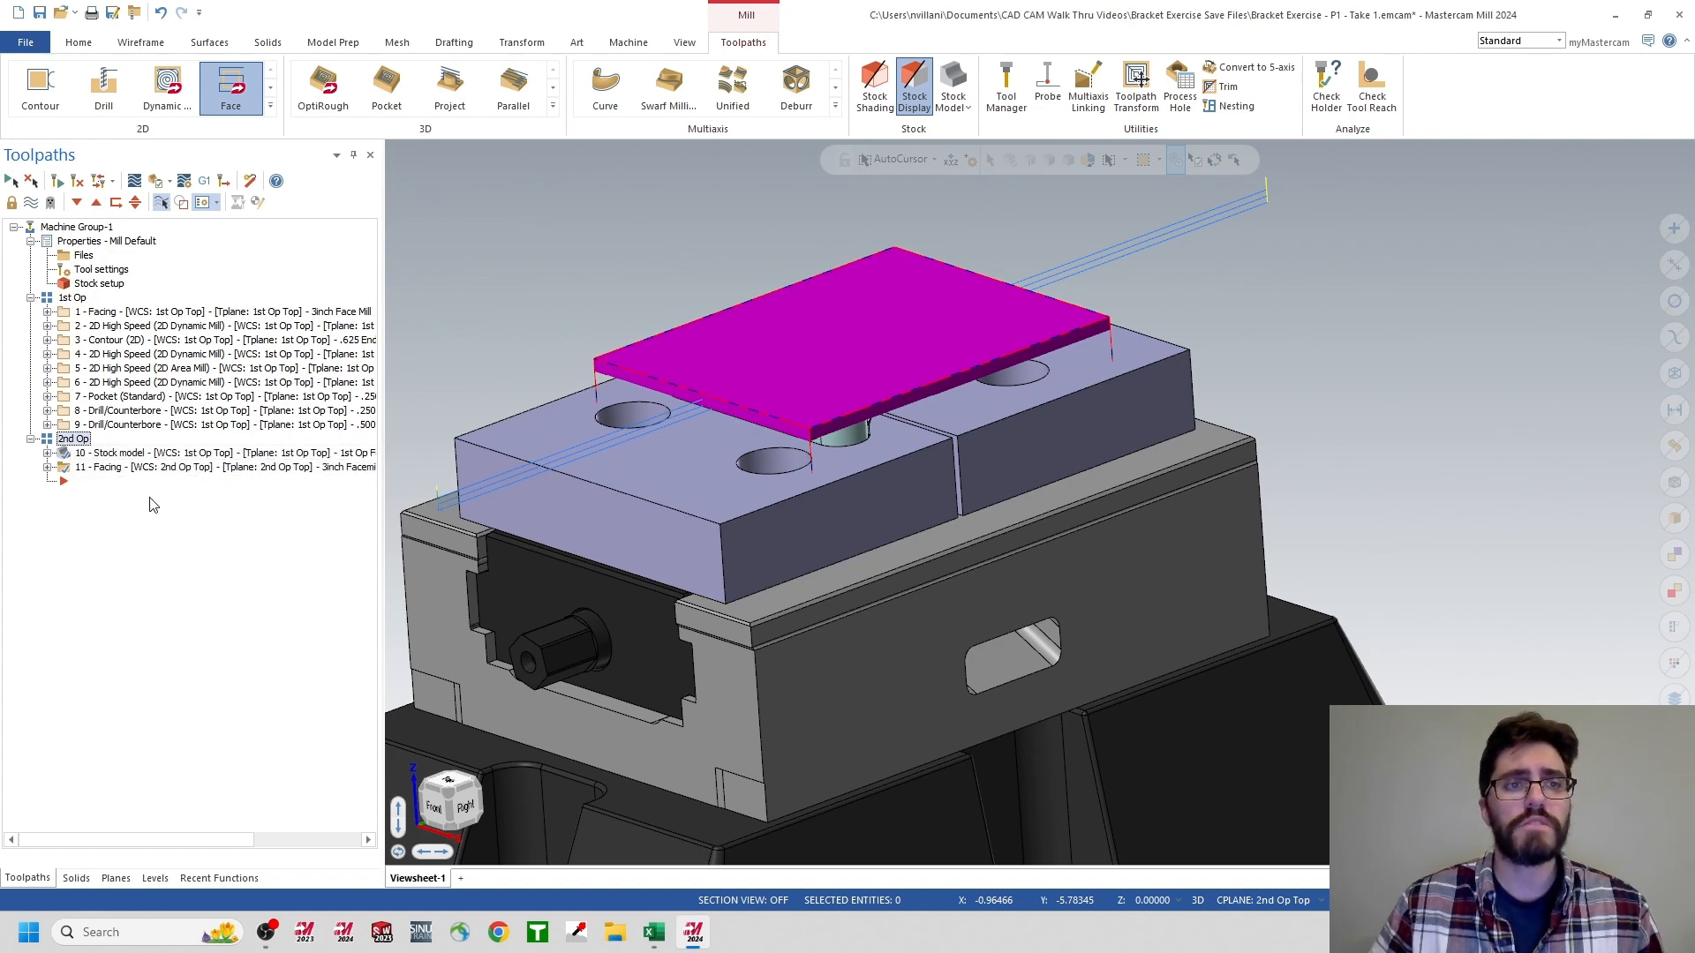
left_click(153, 183)
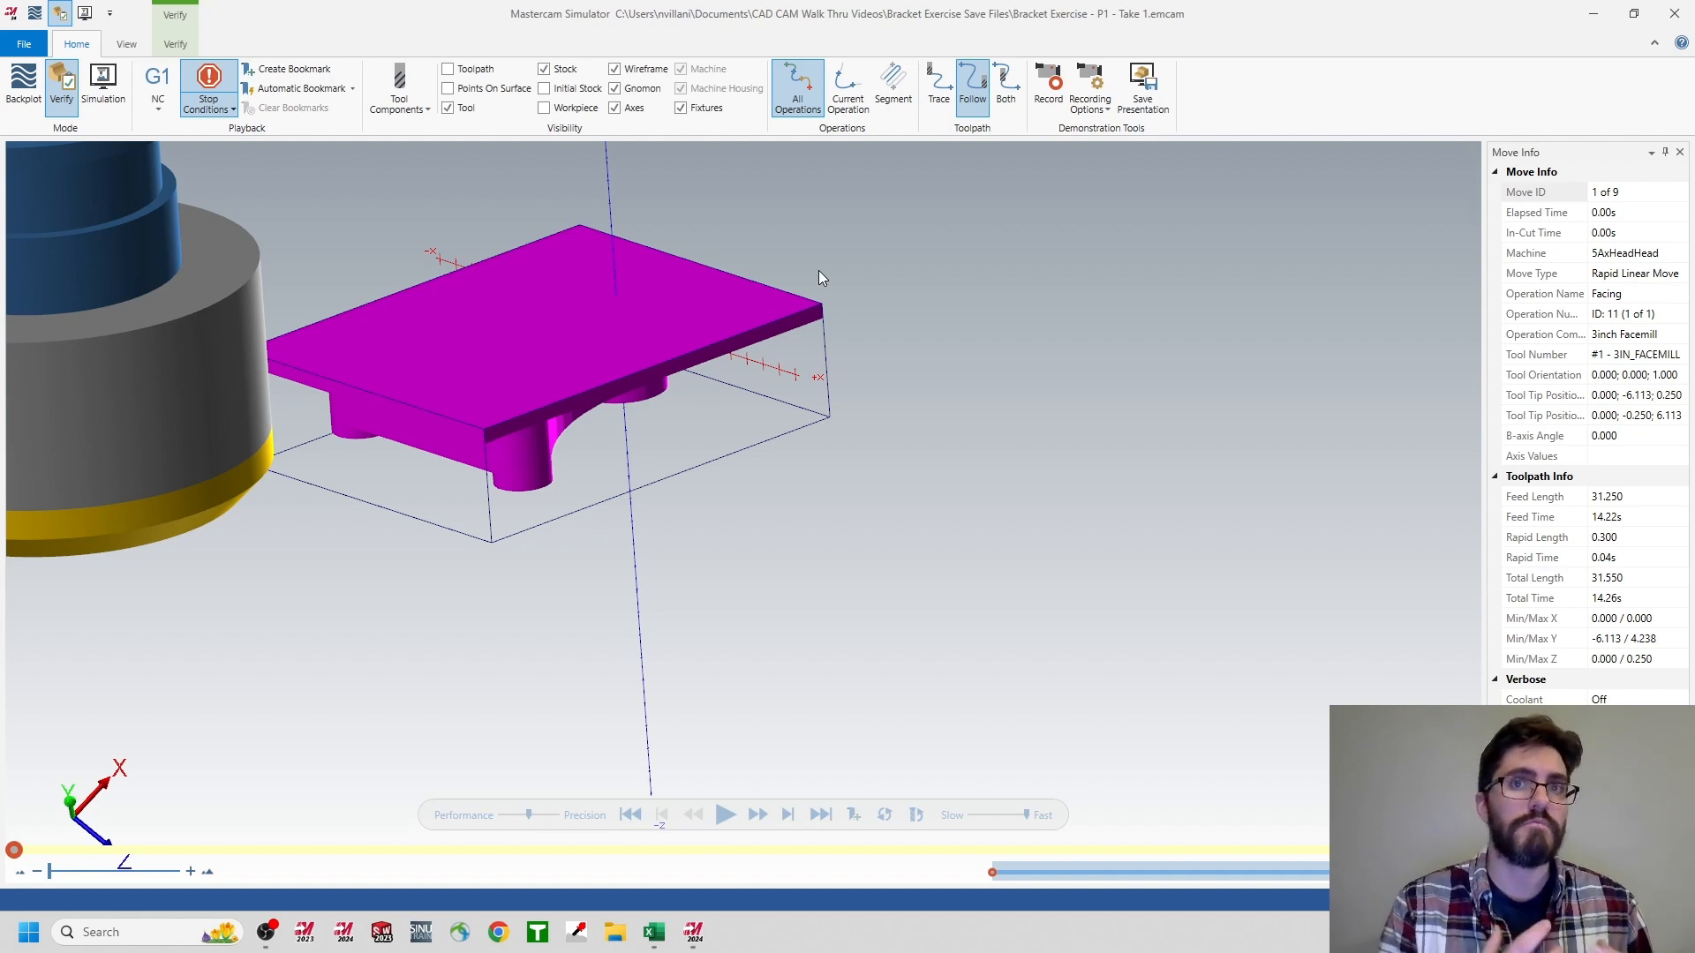
left_click(544, 108)
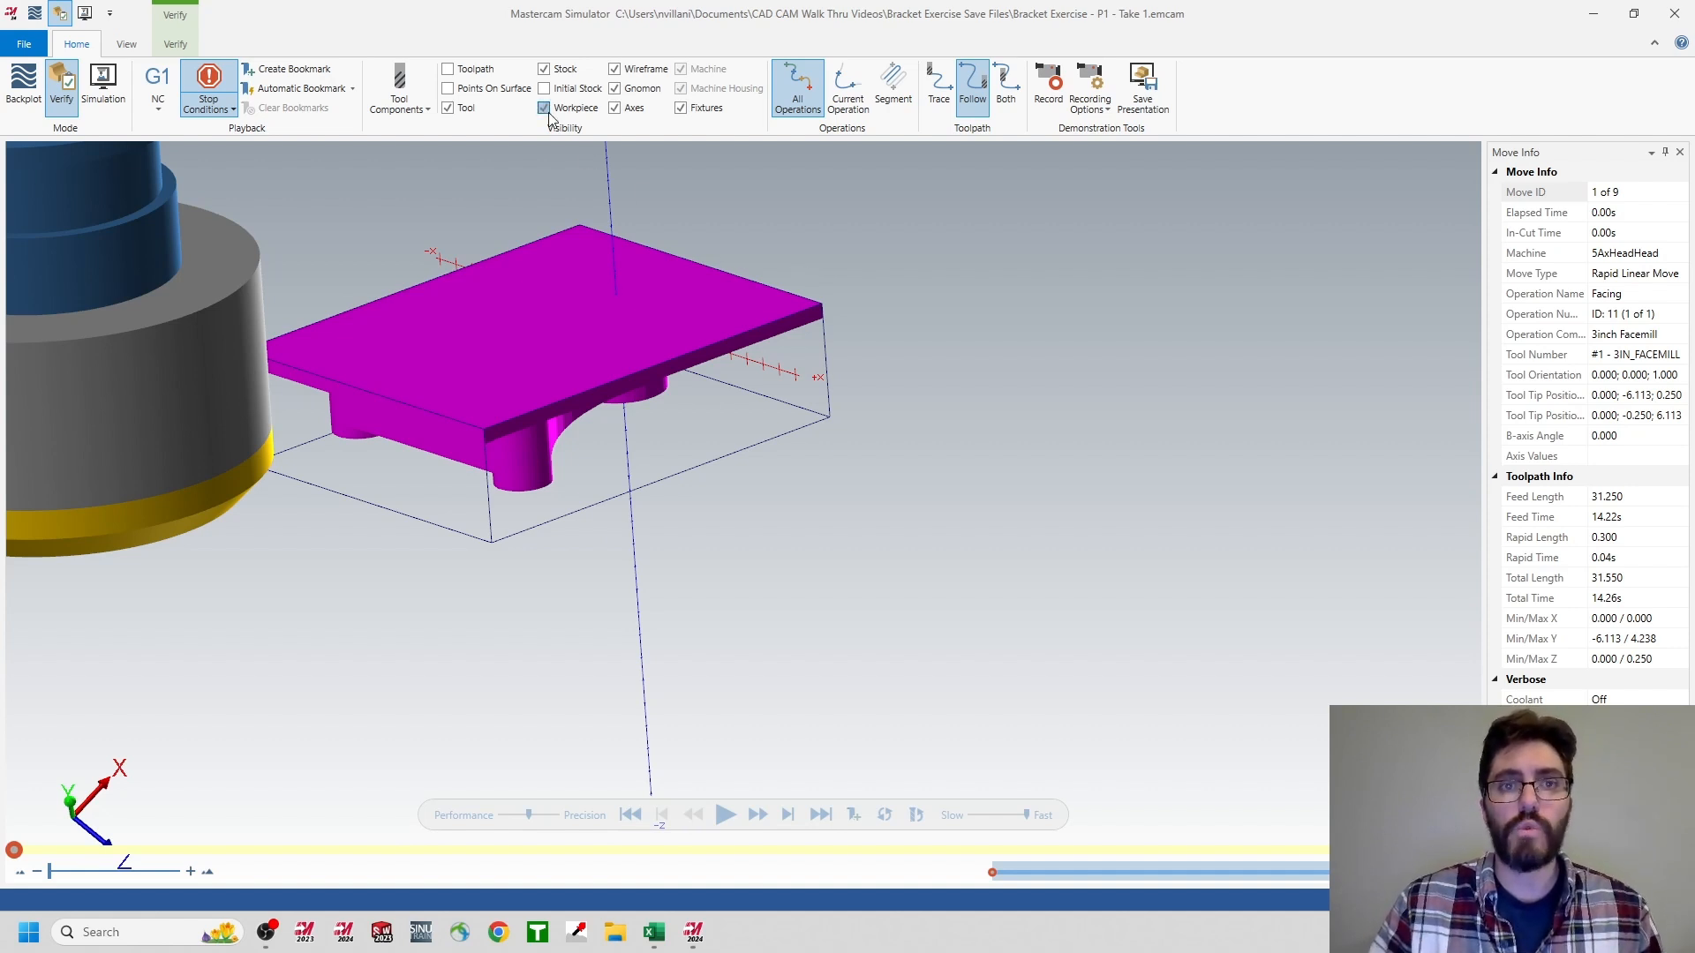
scroll(847, 507, "up", 2)
scroll(792, 576, "down", 3)
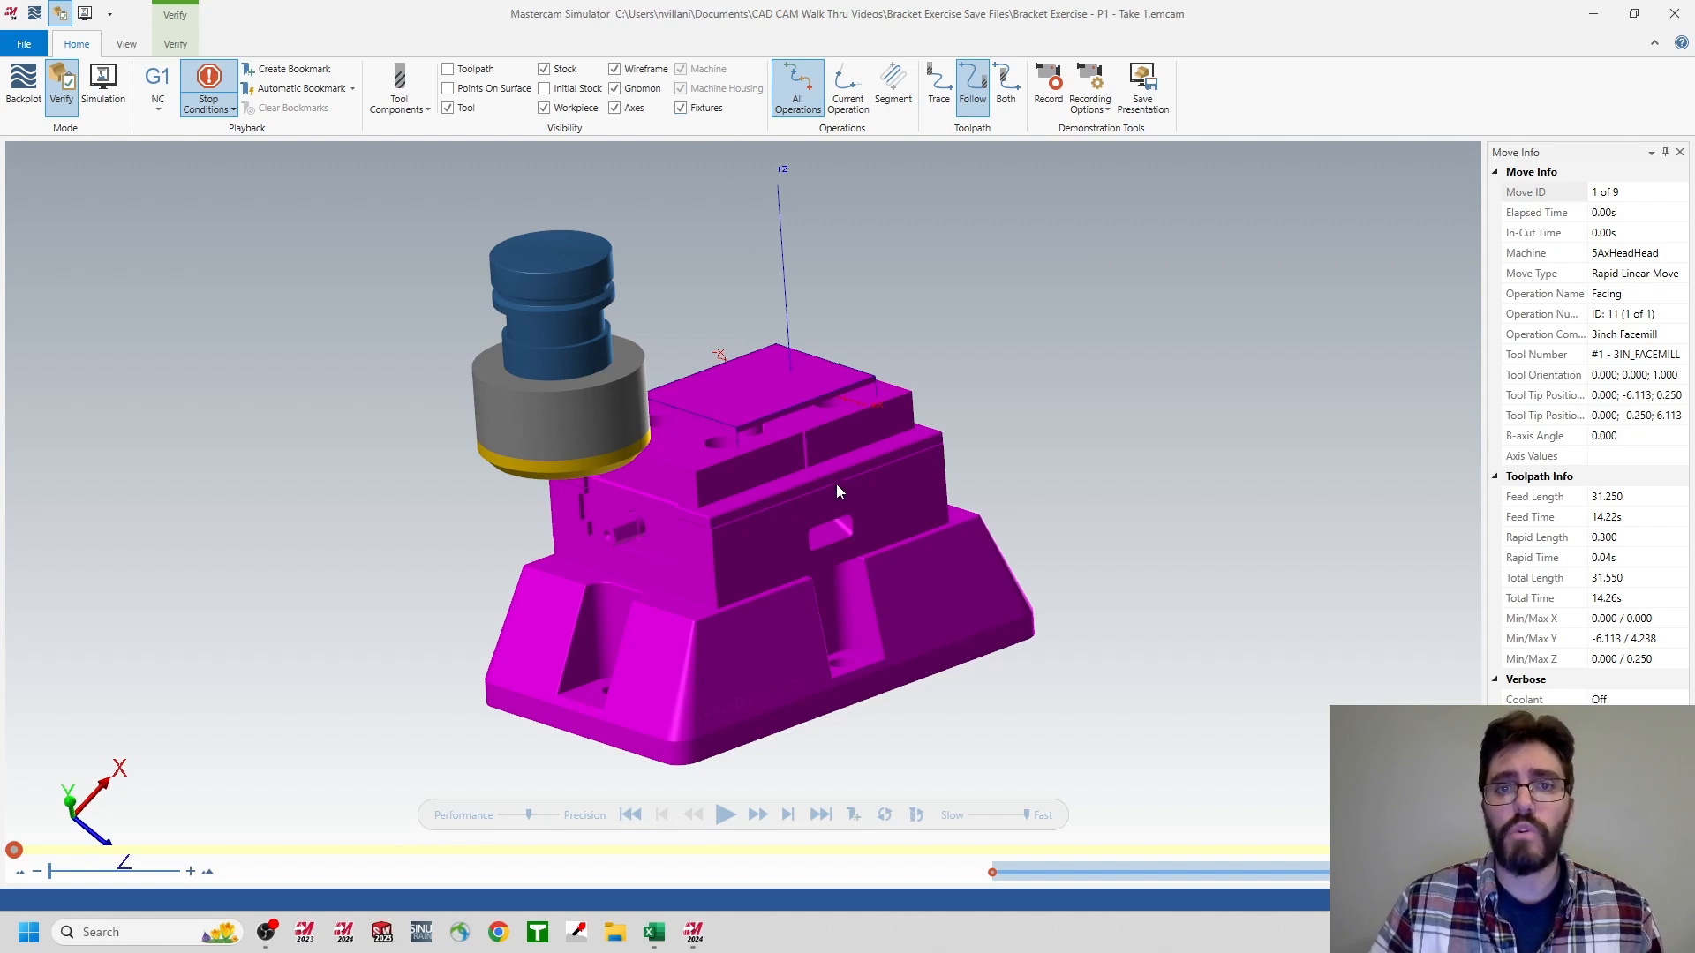
- Toggle the fixtures' visibility off and back on, and play the facing simulation to its end before closing the simulator
left_click(682, 109)
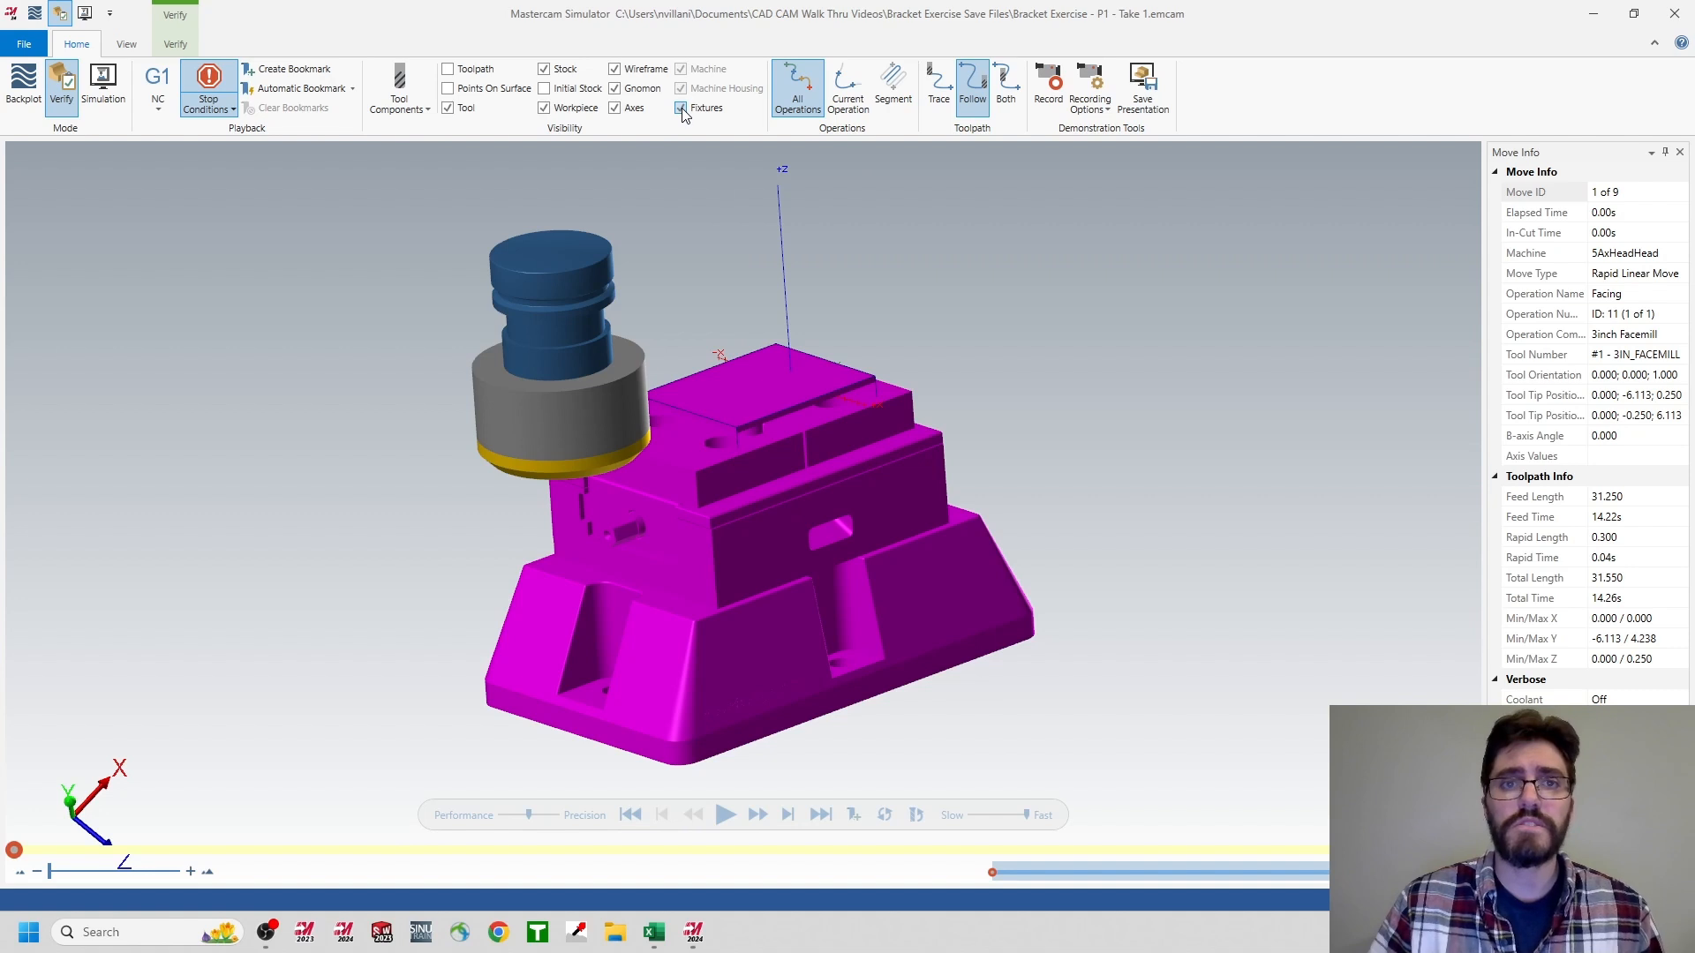
left_click(683, 109)
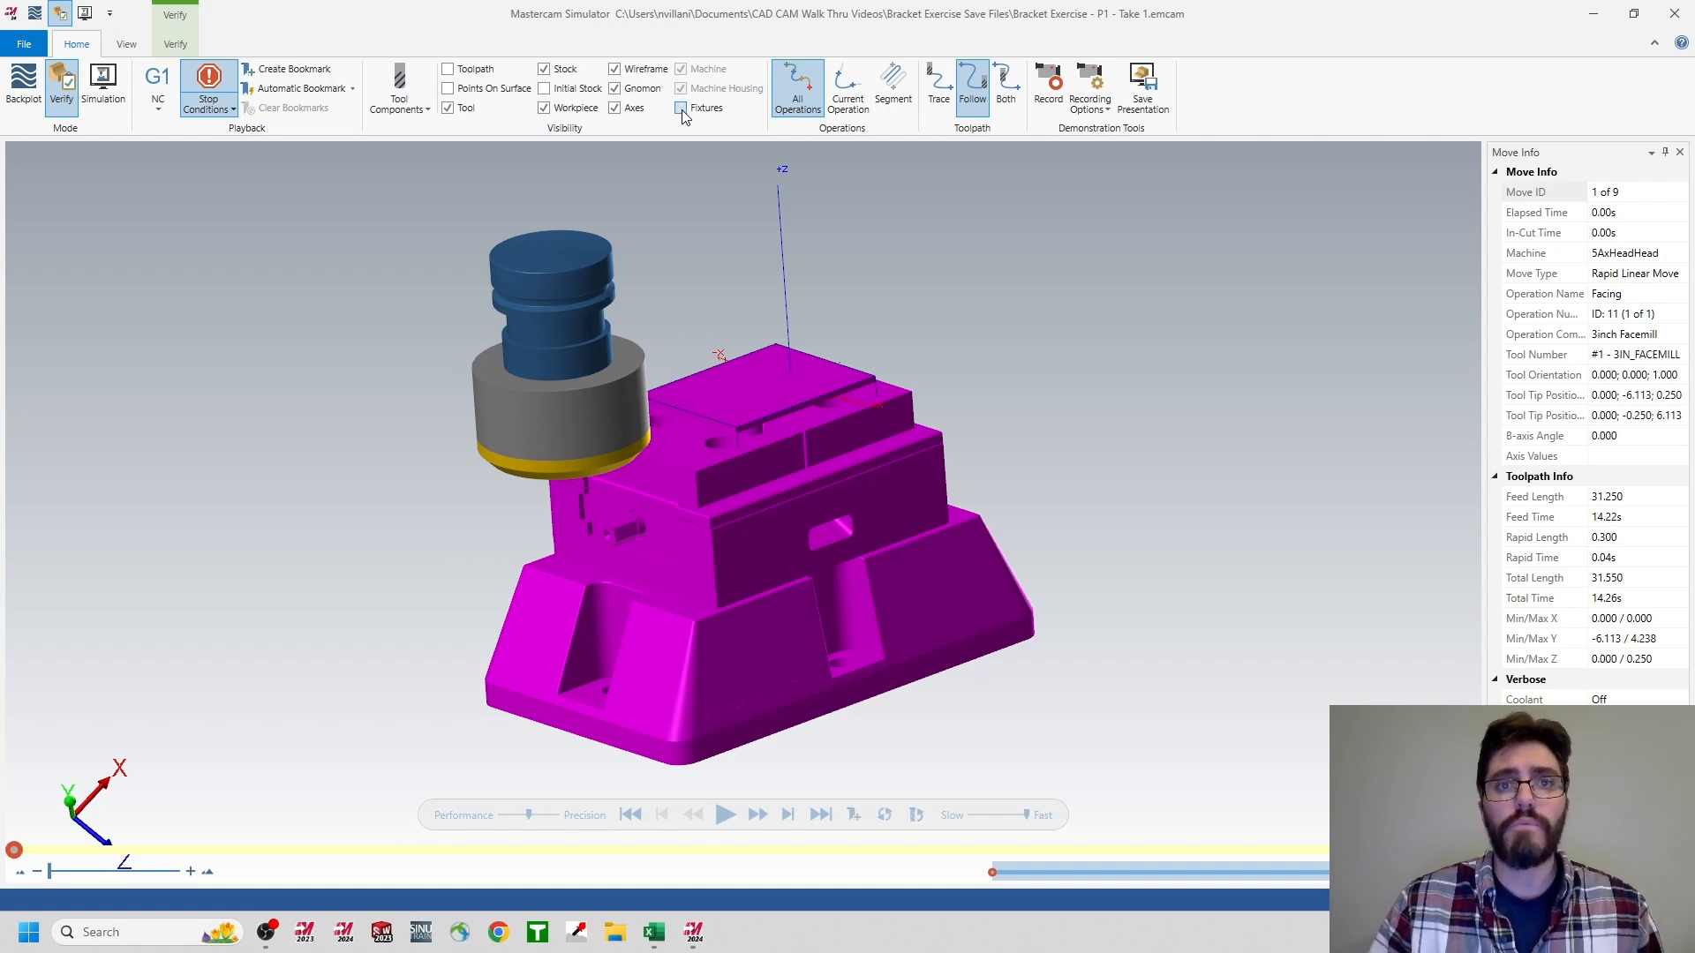
left_click(684, 112)
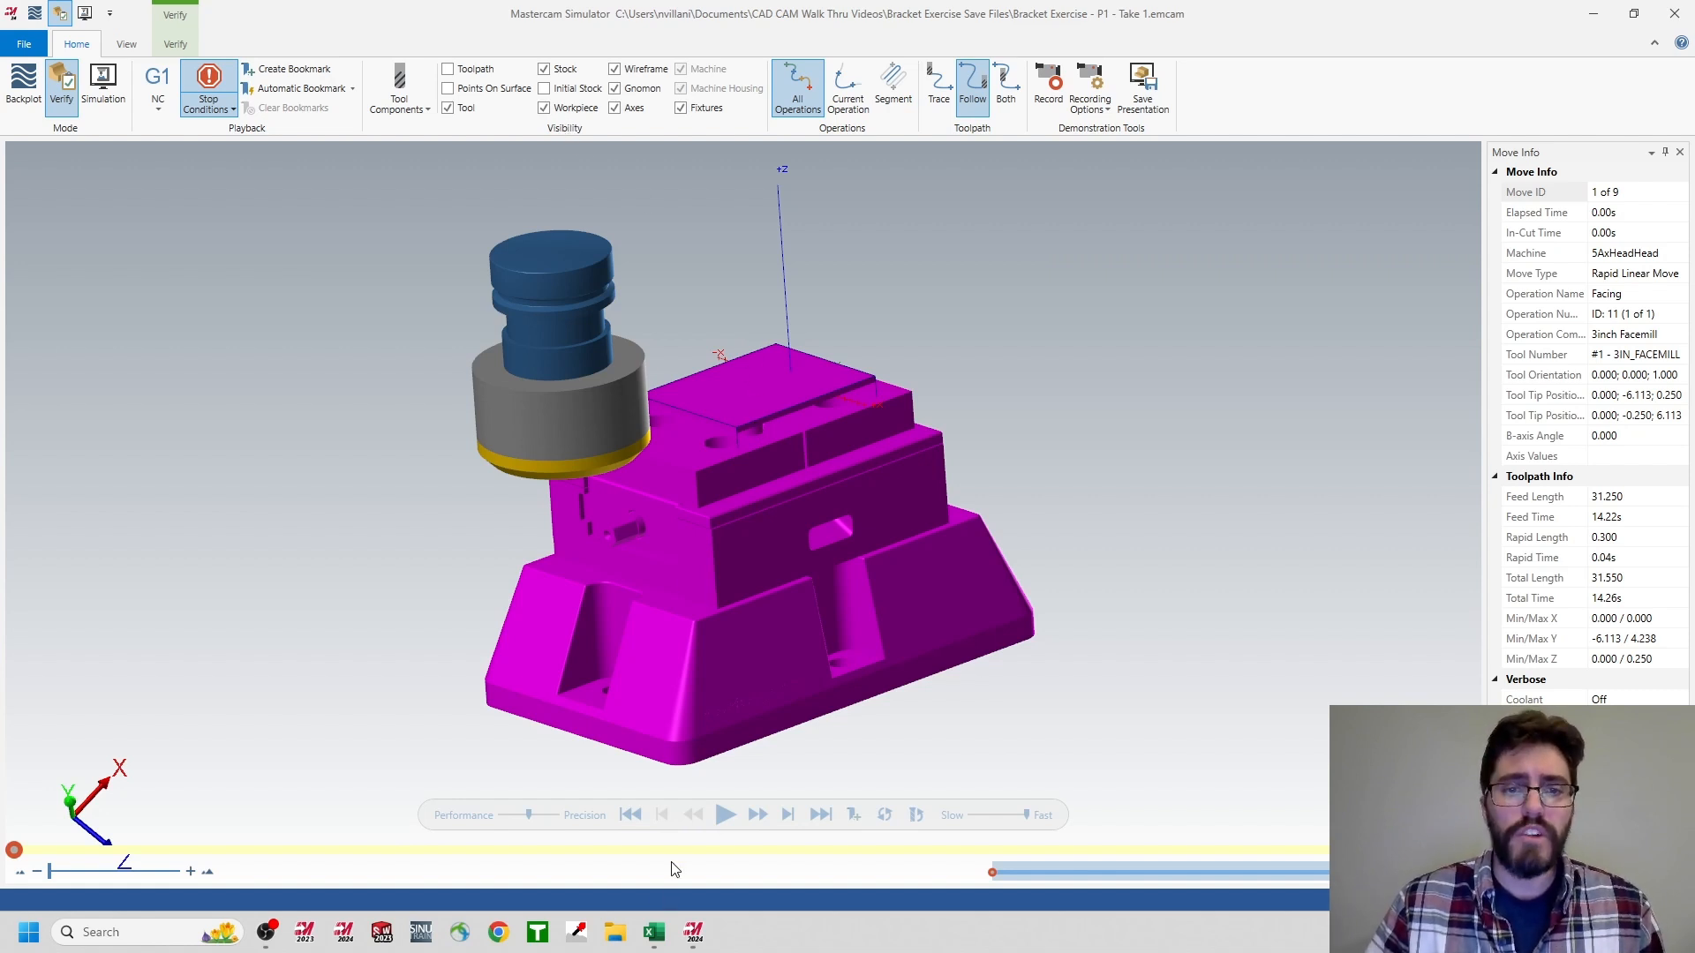
left_click(717, 815)
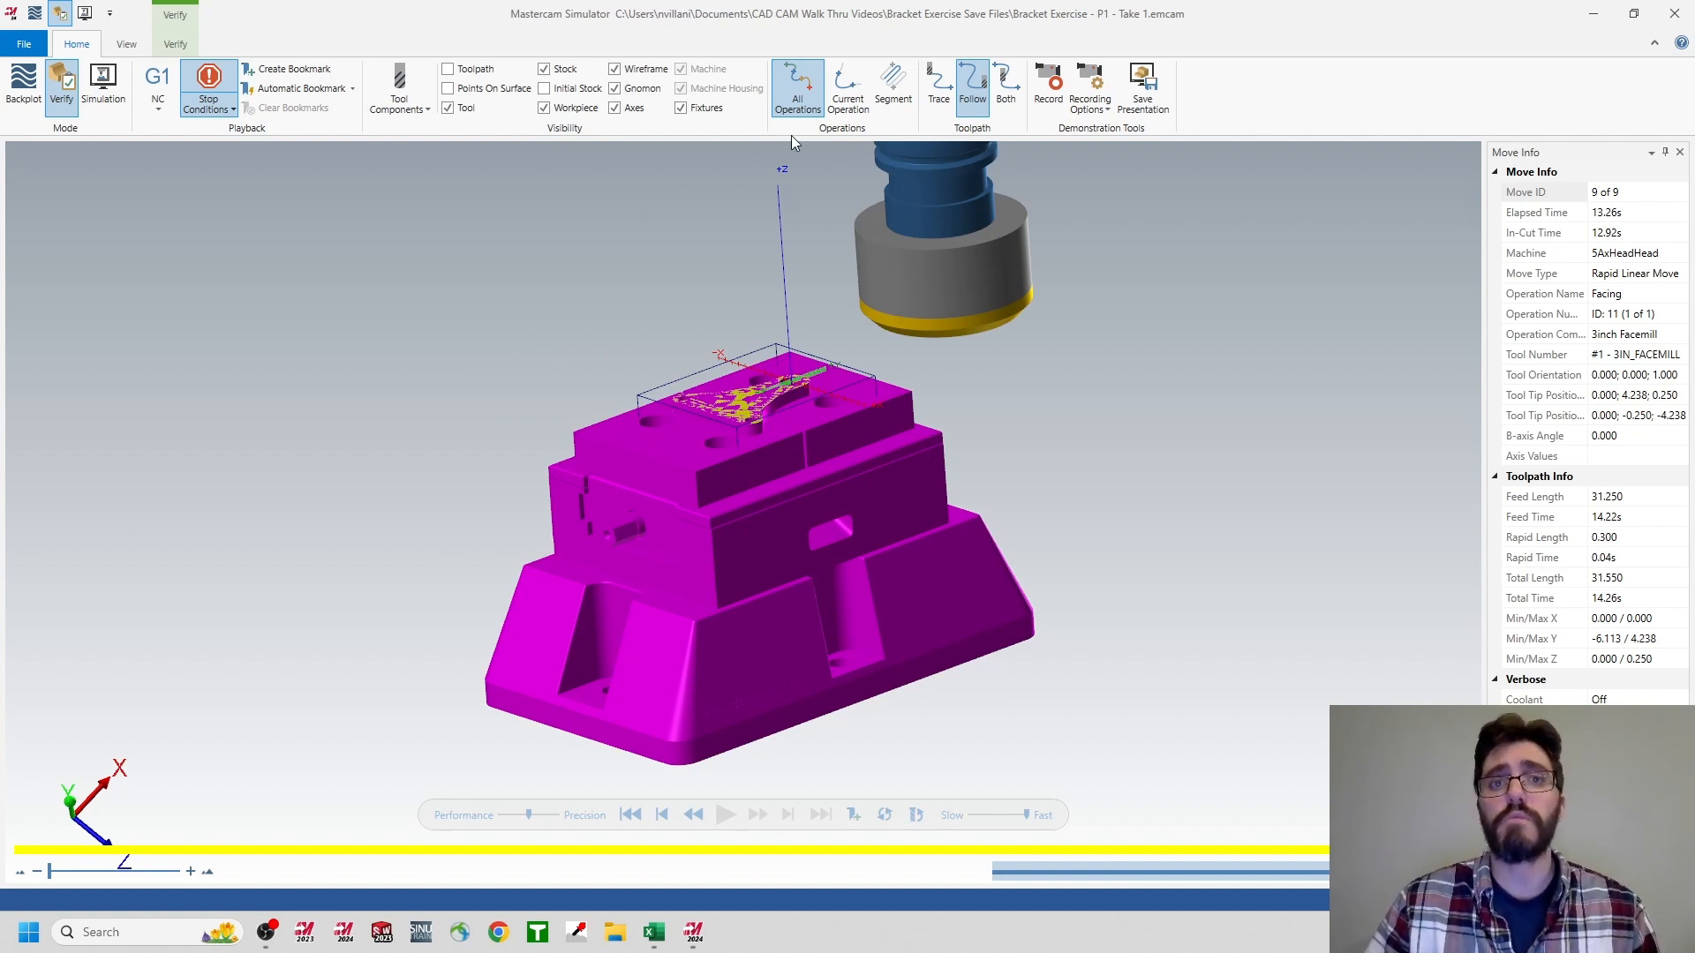
left_click(1674, 15)
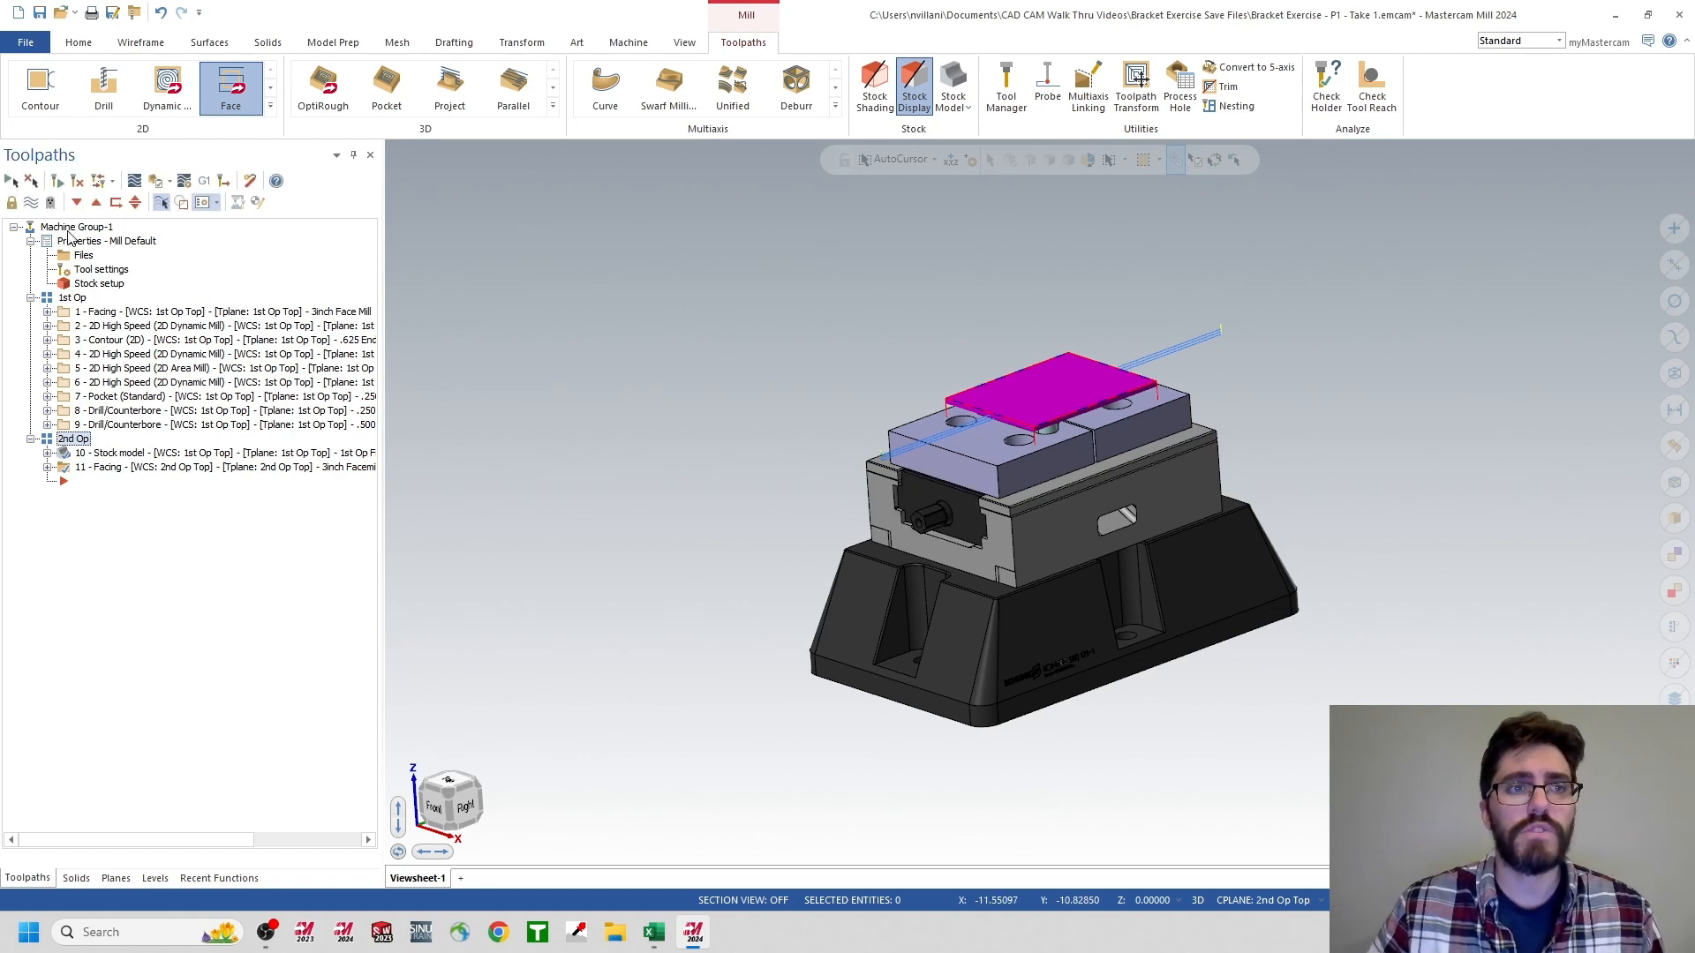
- Enable fixtures in the machine group's workholding setup and add the Workholding level 3 geometry as the fixtures
double_click(97, 284)
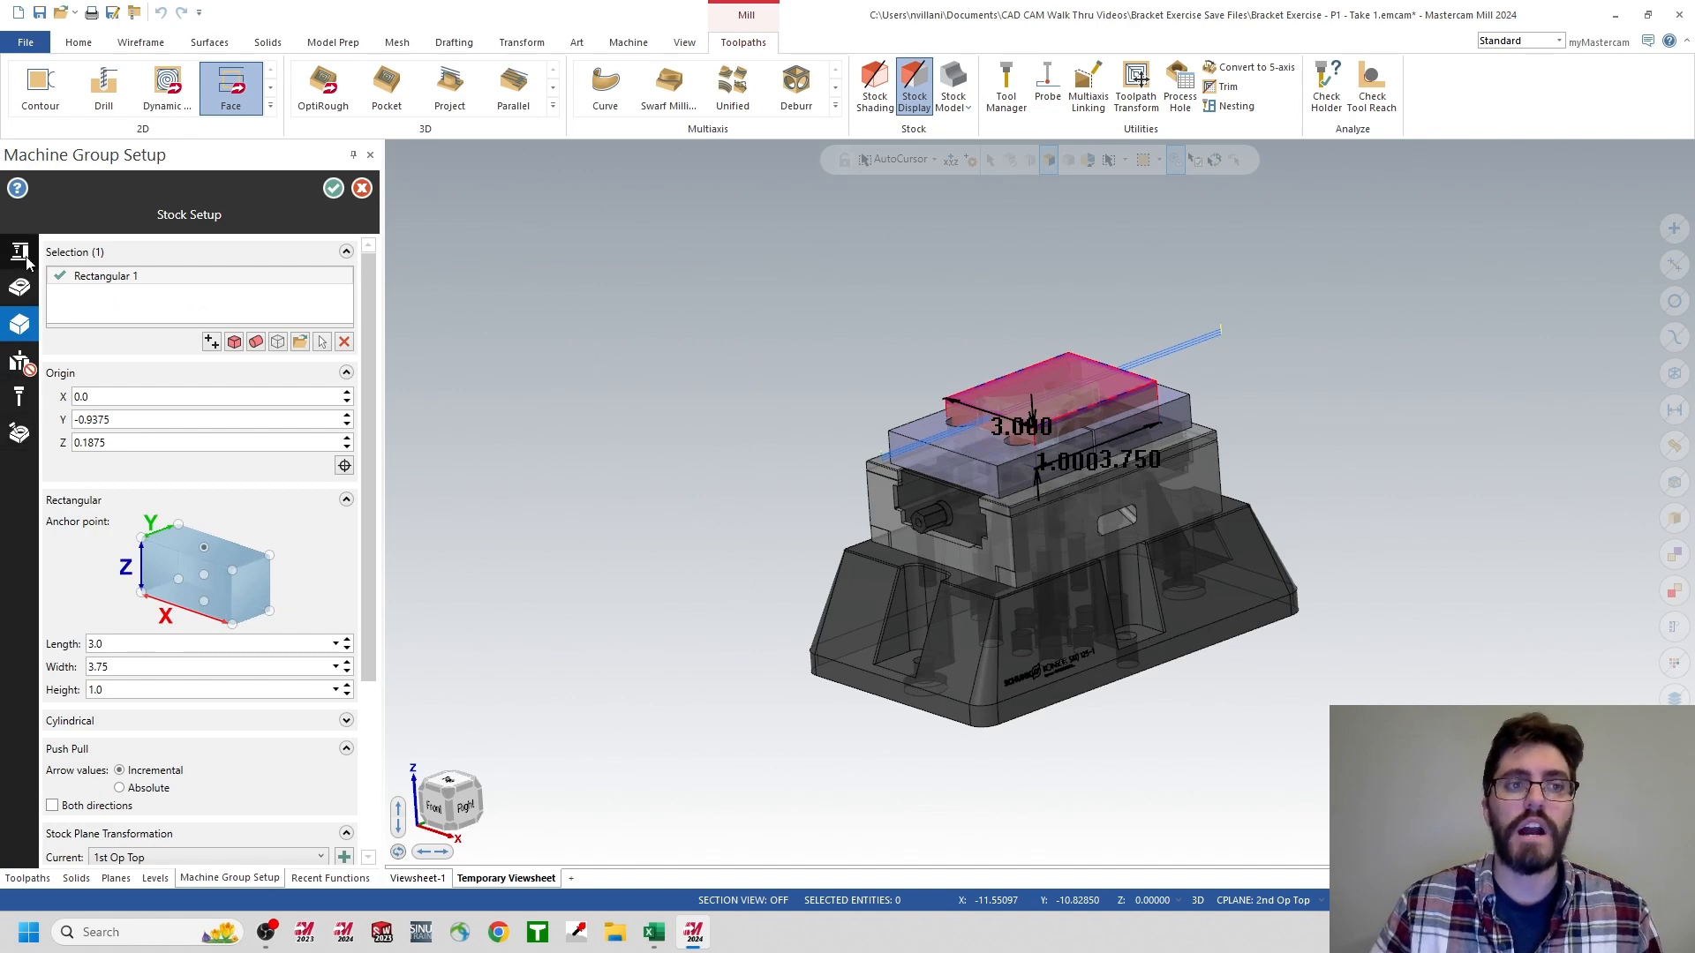
mouse_move(26, 257)
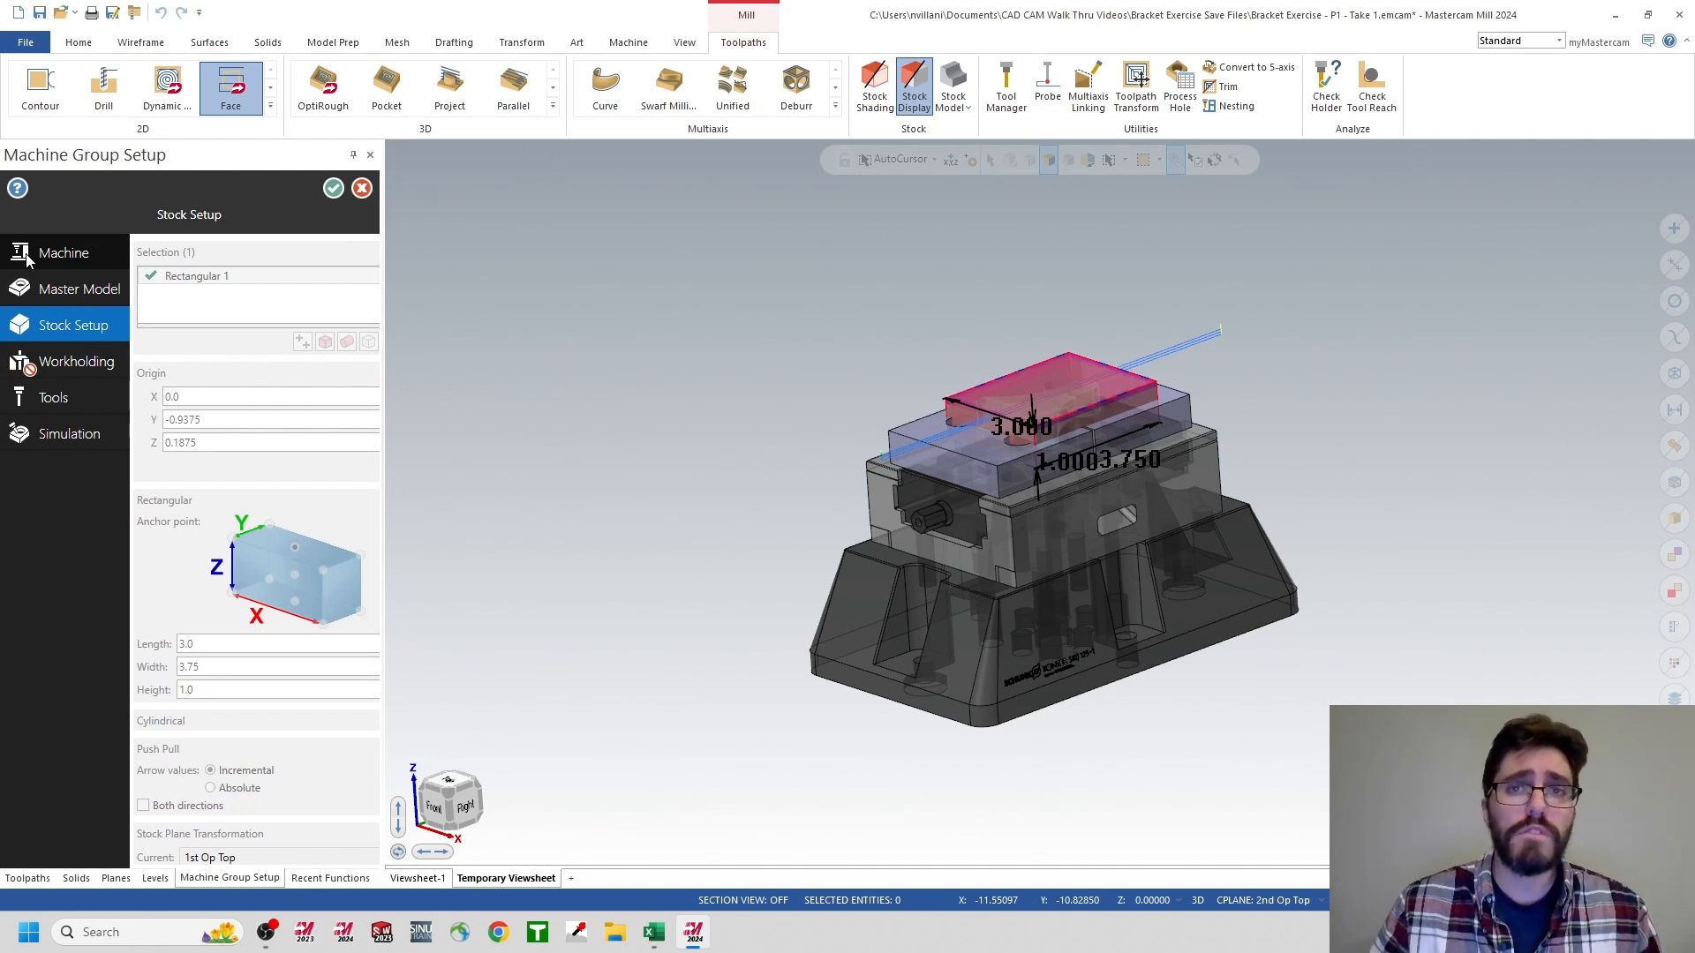
left_click(48, 366)
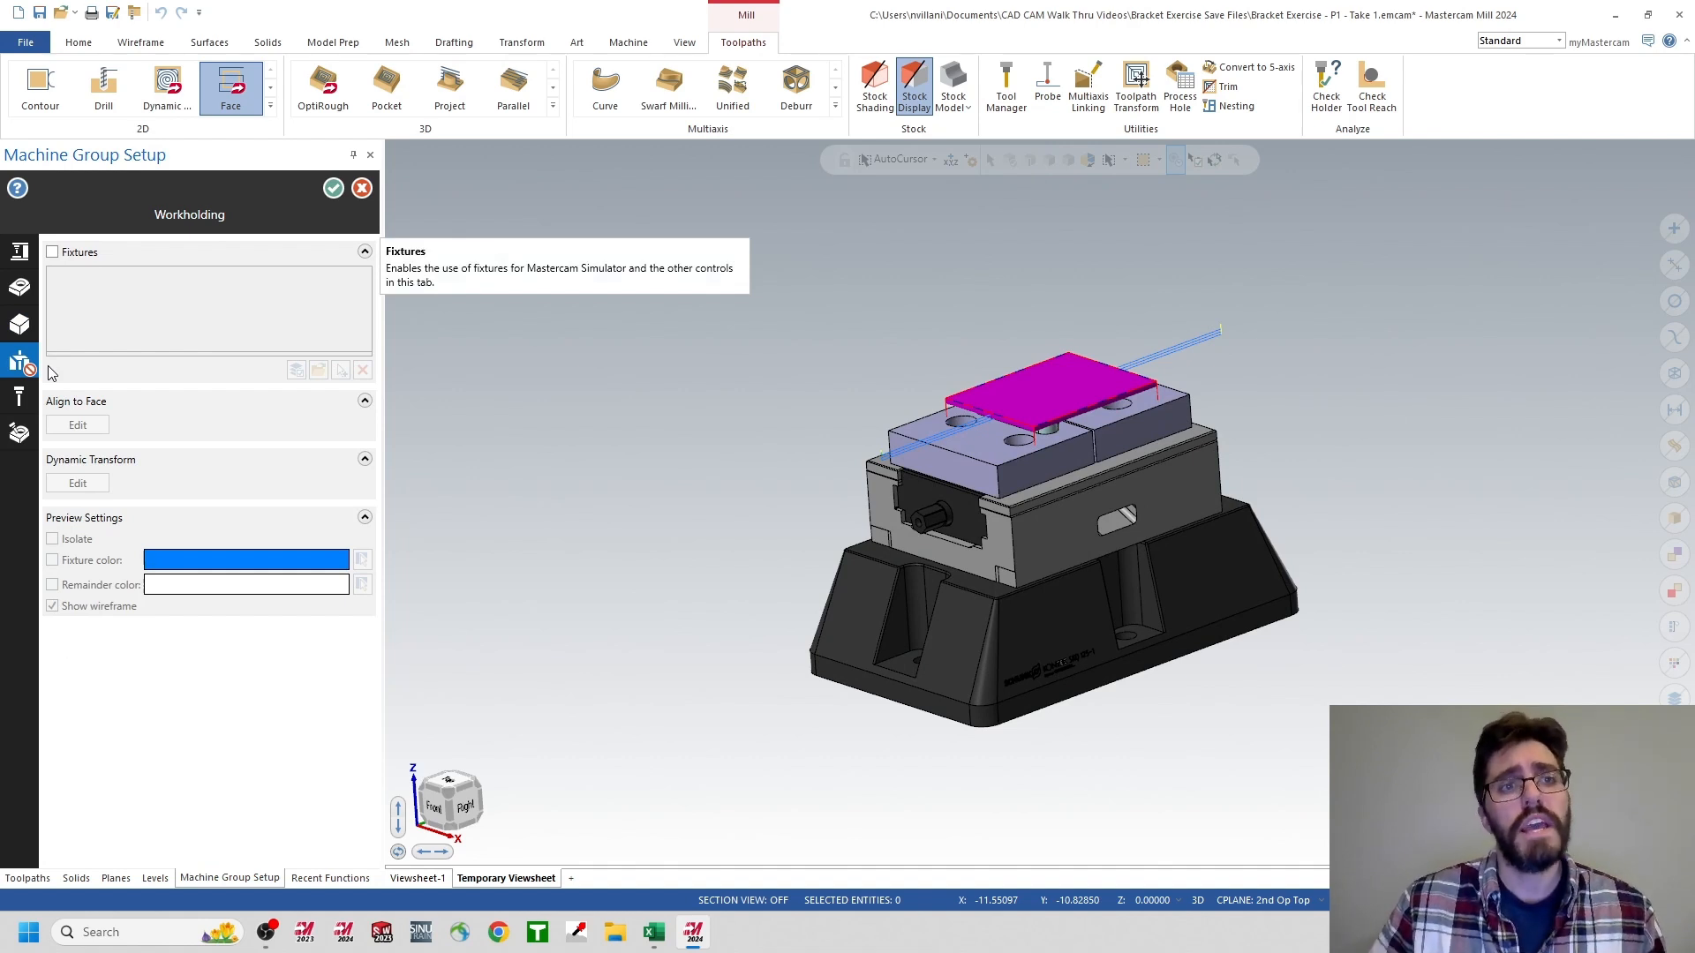
left_click(55, 255)
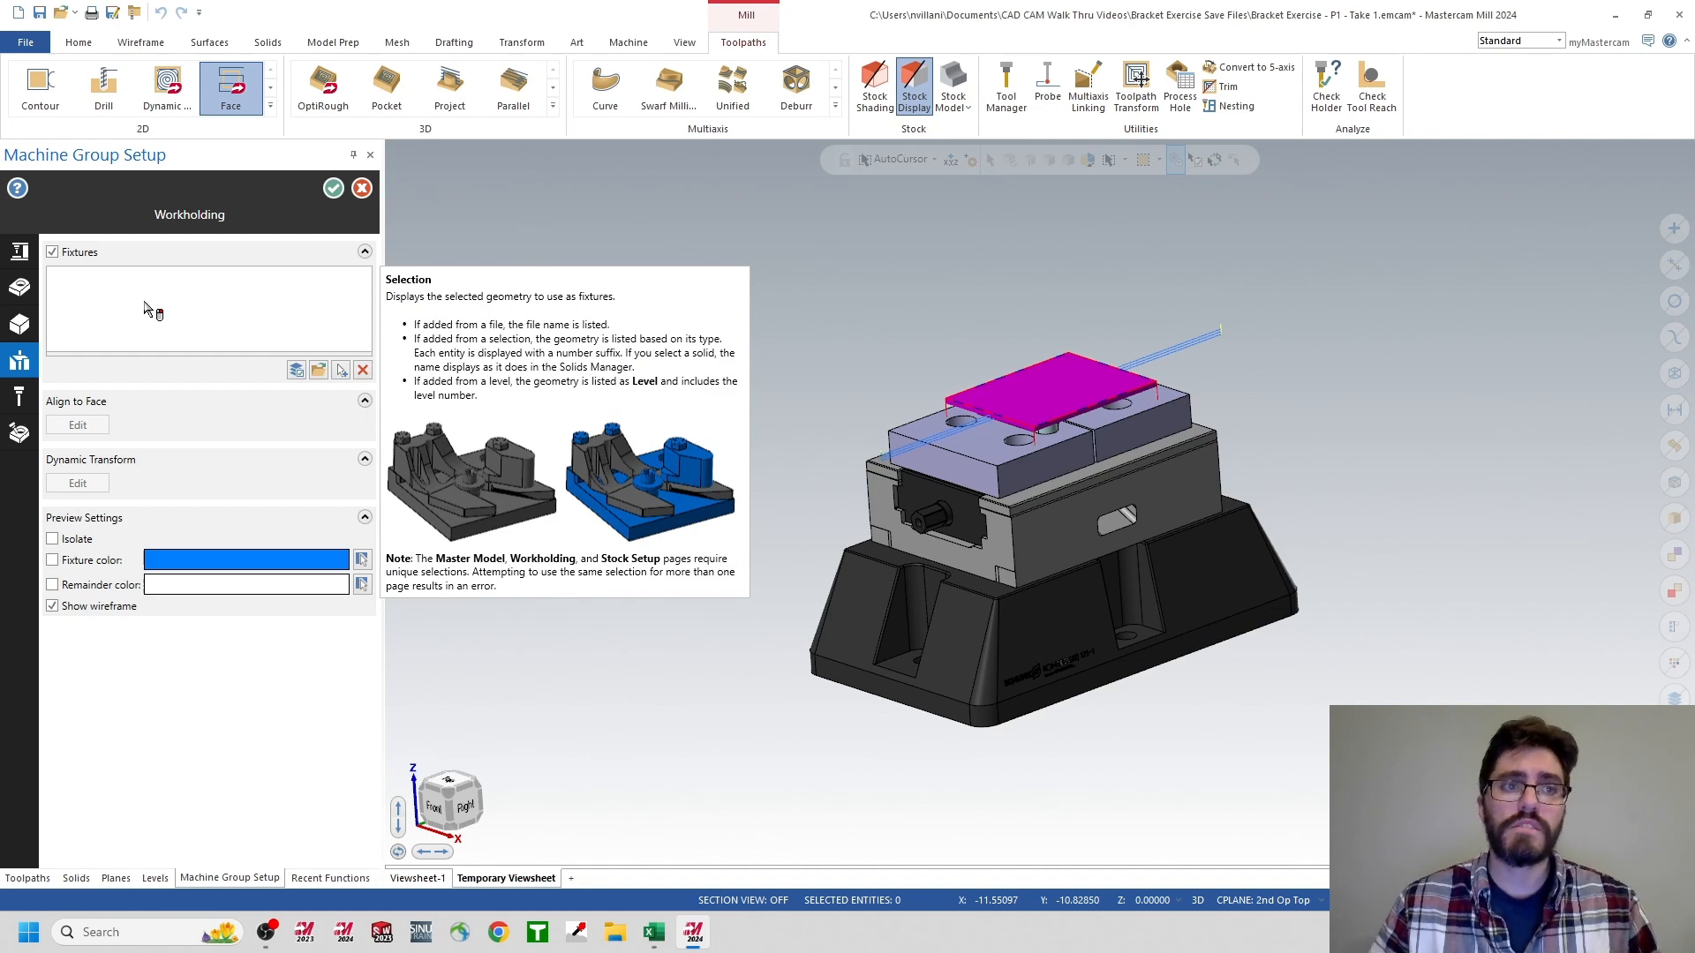
left_click(296, 372)
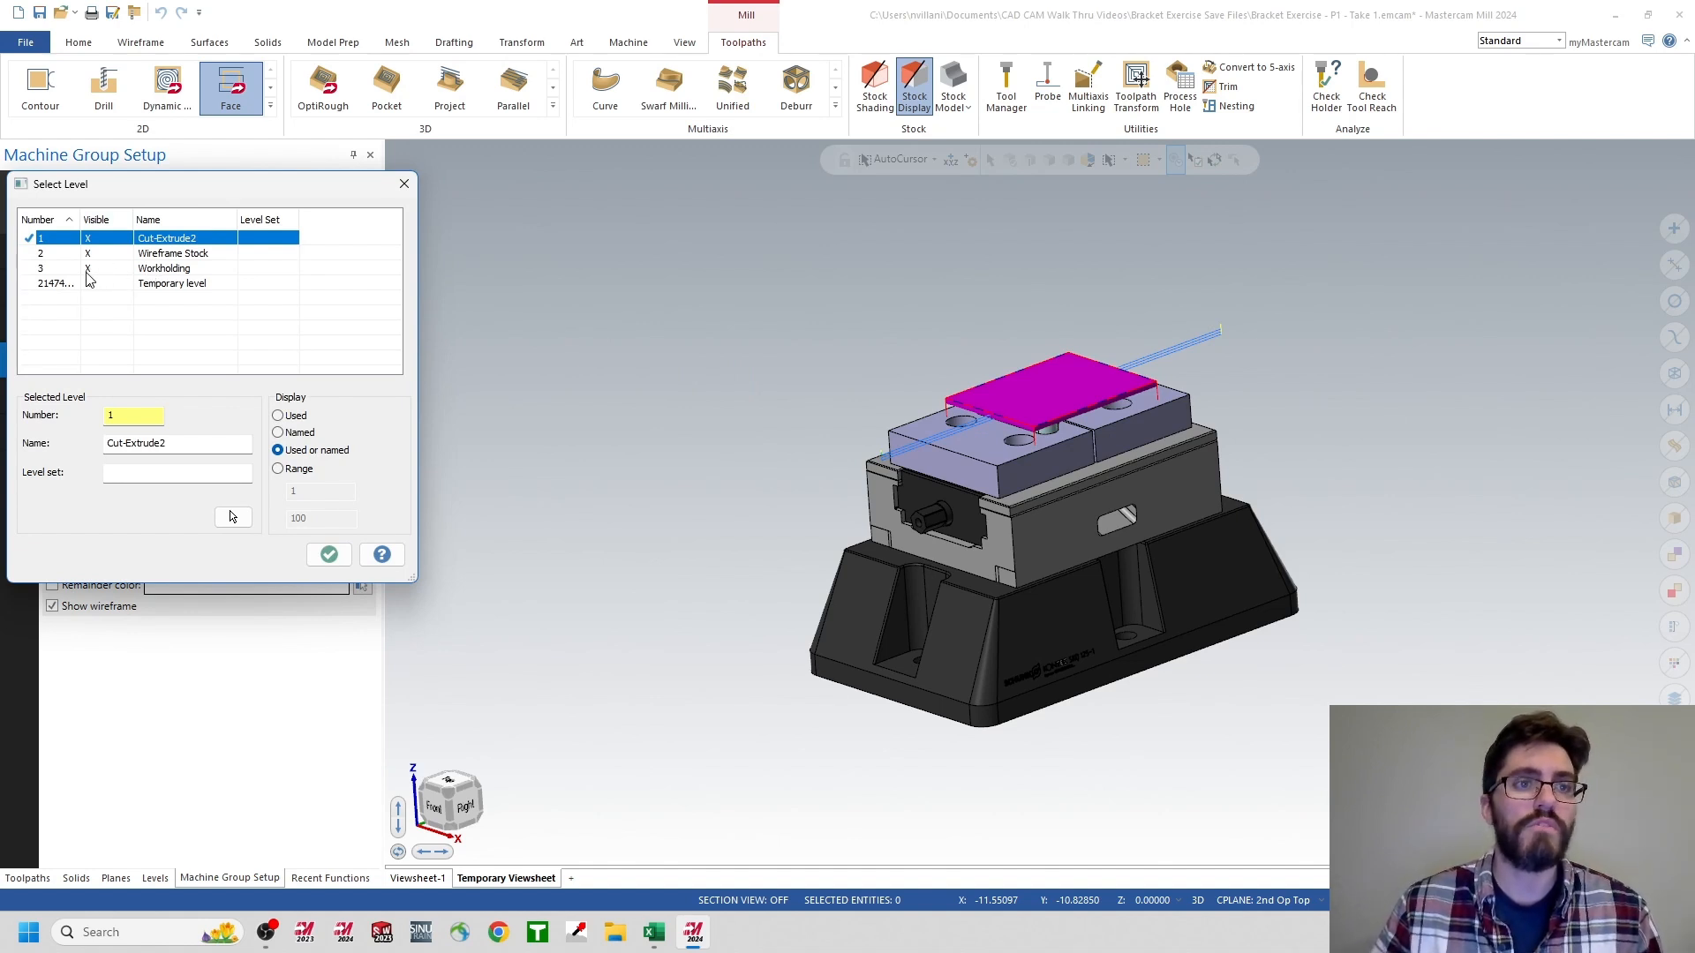
left_click(49, 270)
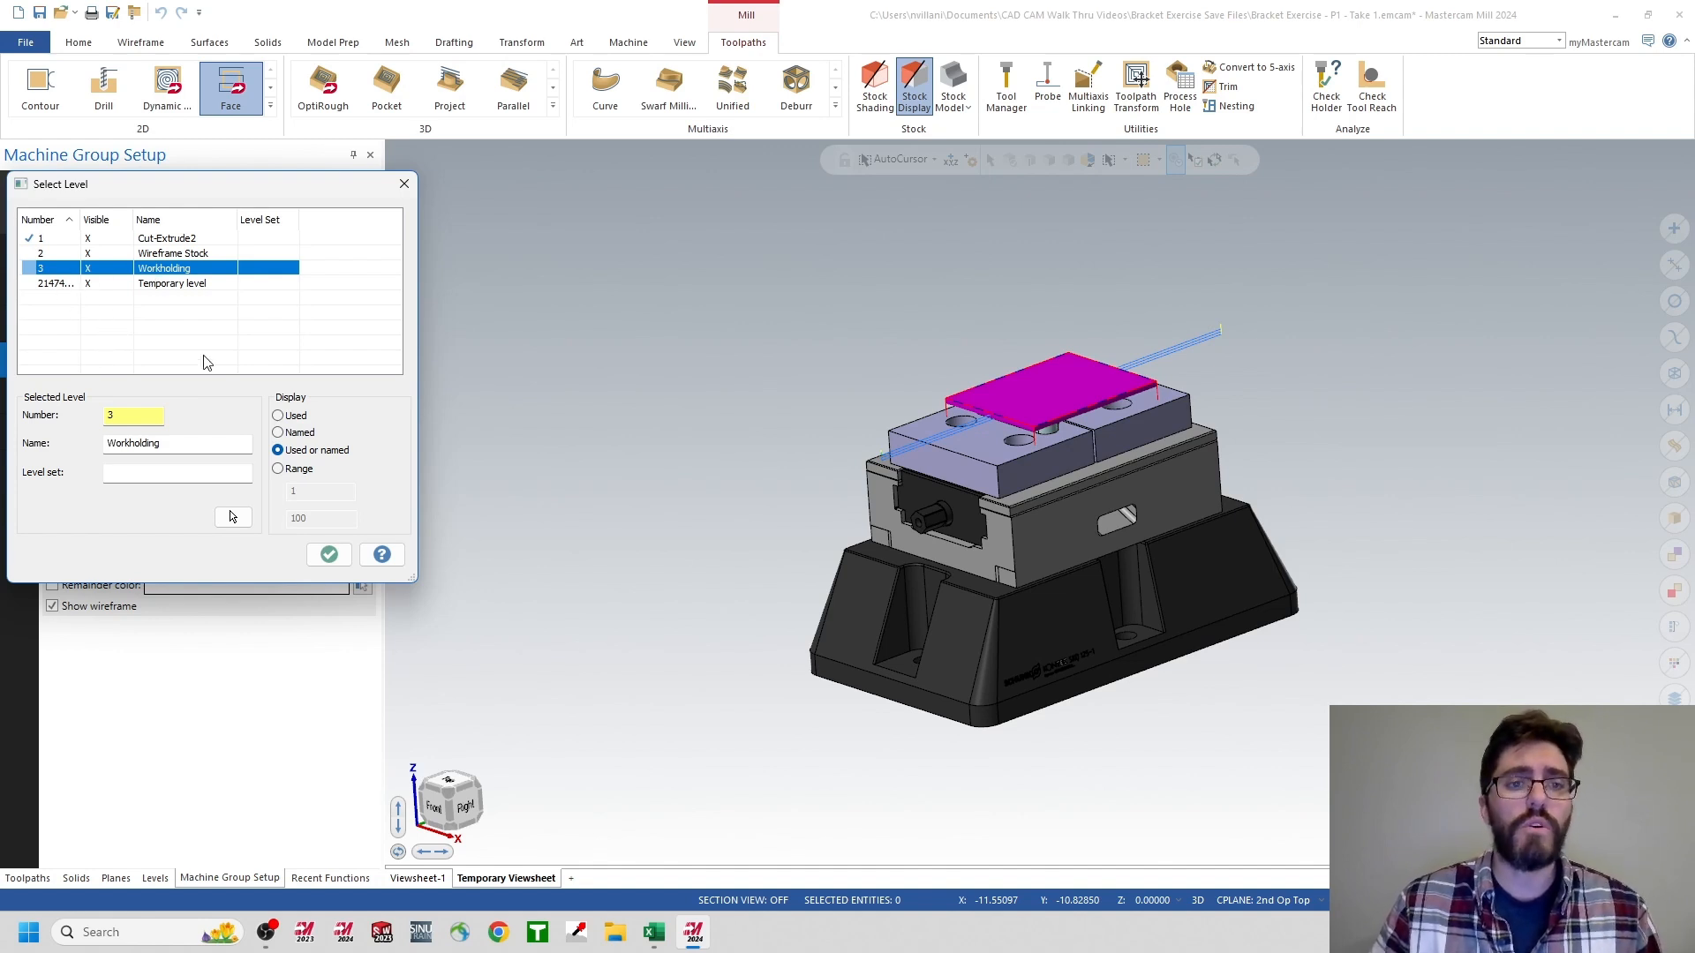
left_click(320, 560)
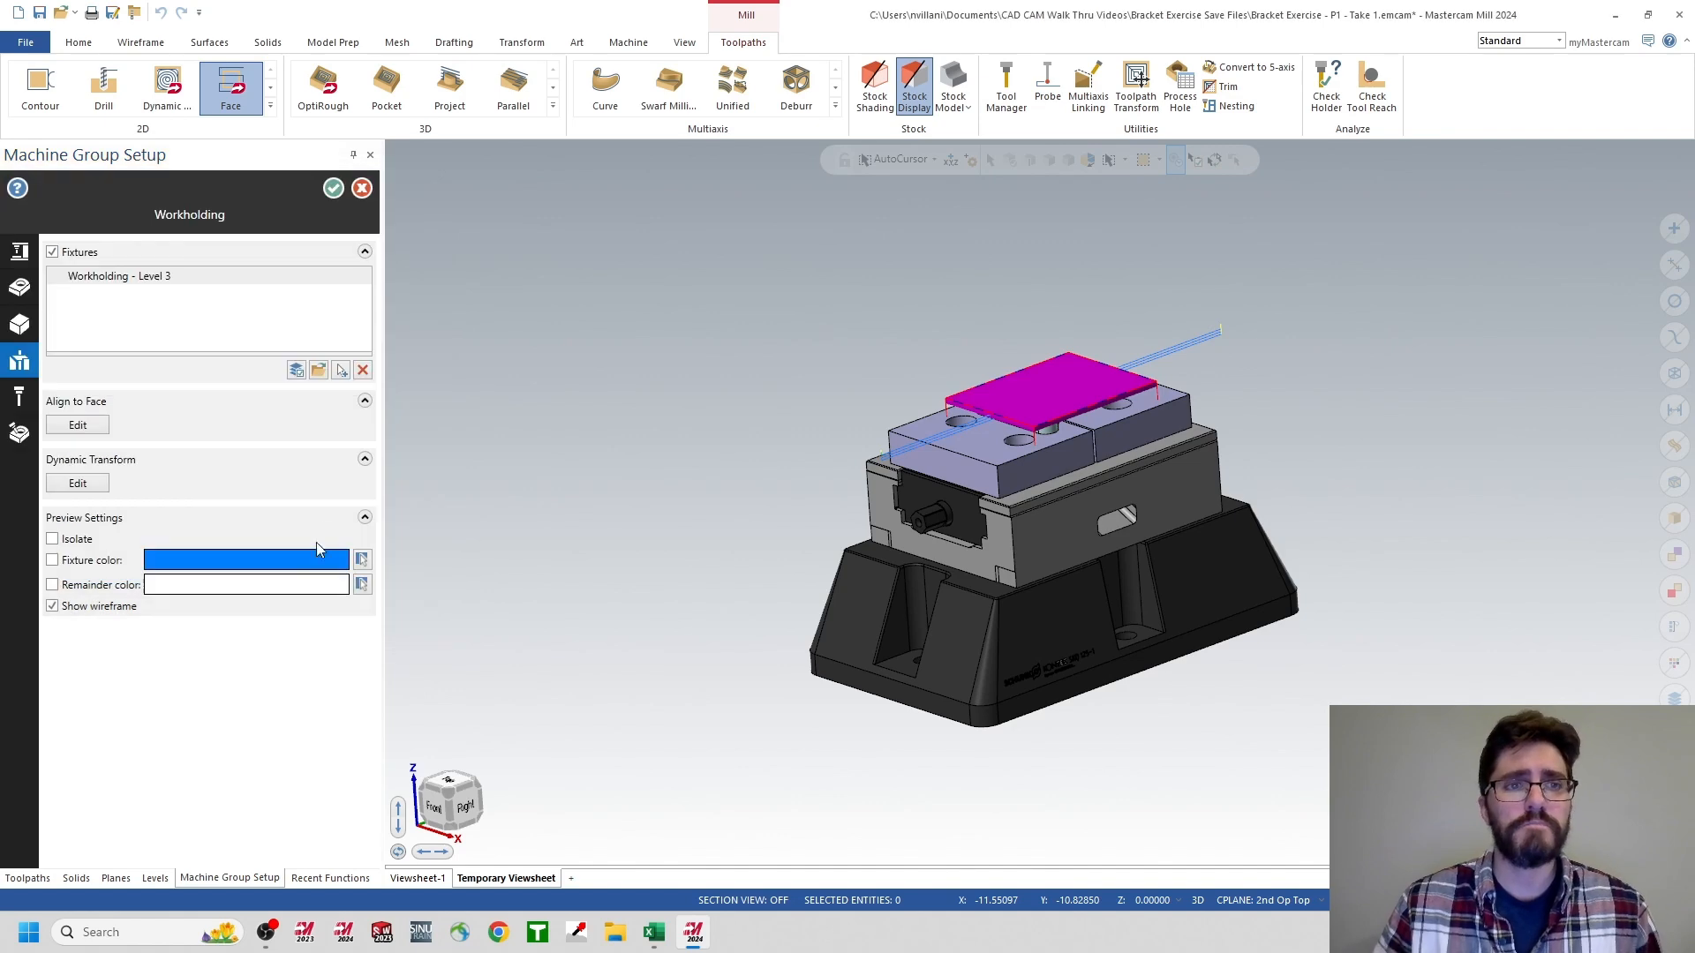
left_click(333, 190)
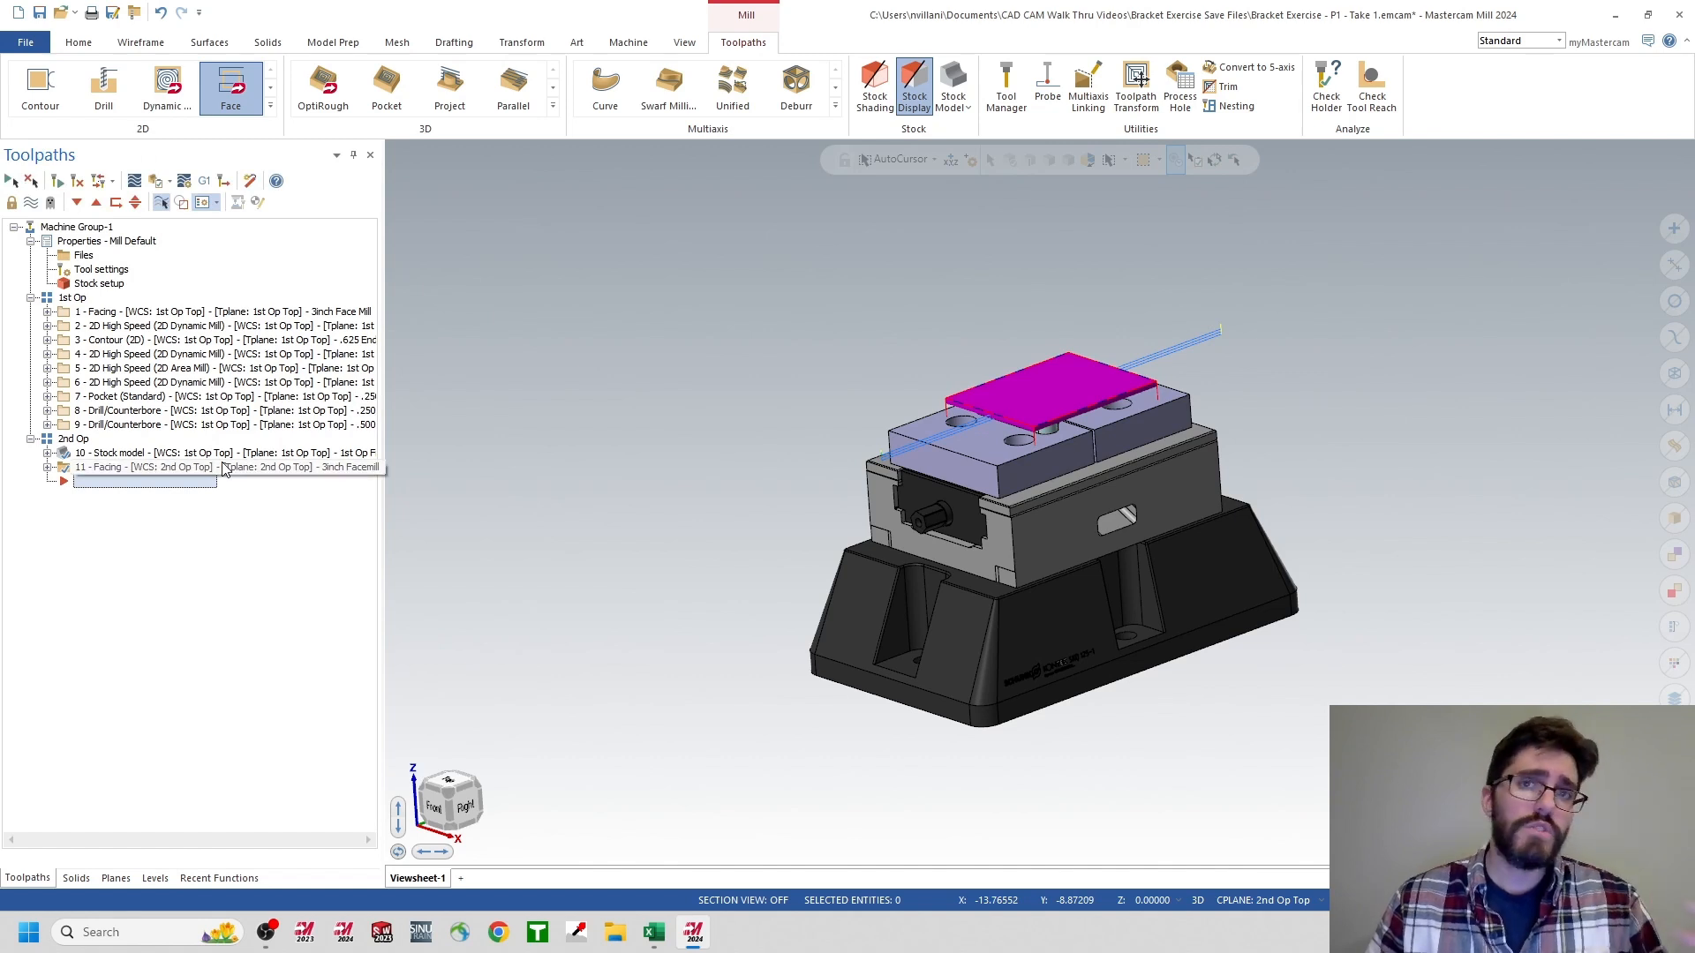
- Open the 2nd Op toolpath group in Mastercam Simulator and toggle the fixtures' visibility off and back on
left_click(85, 442)
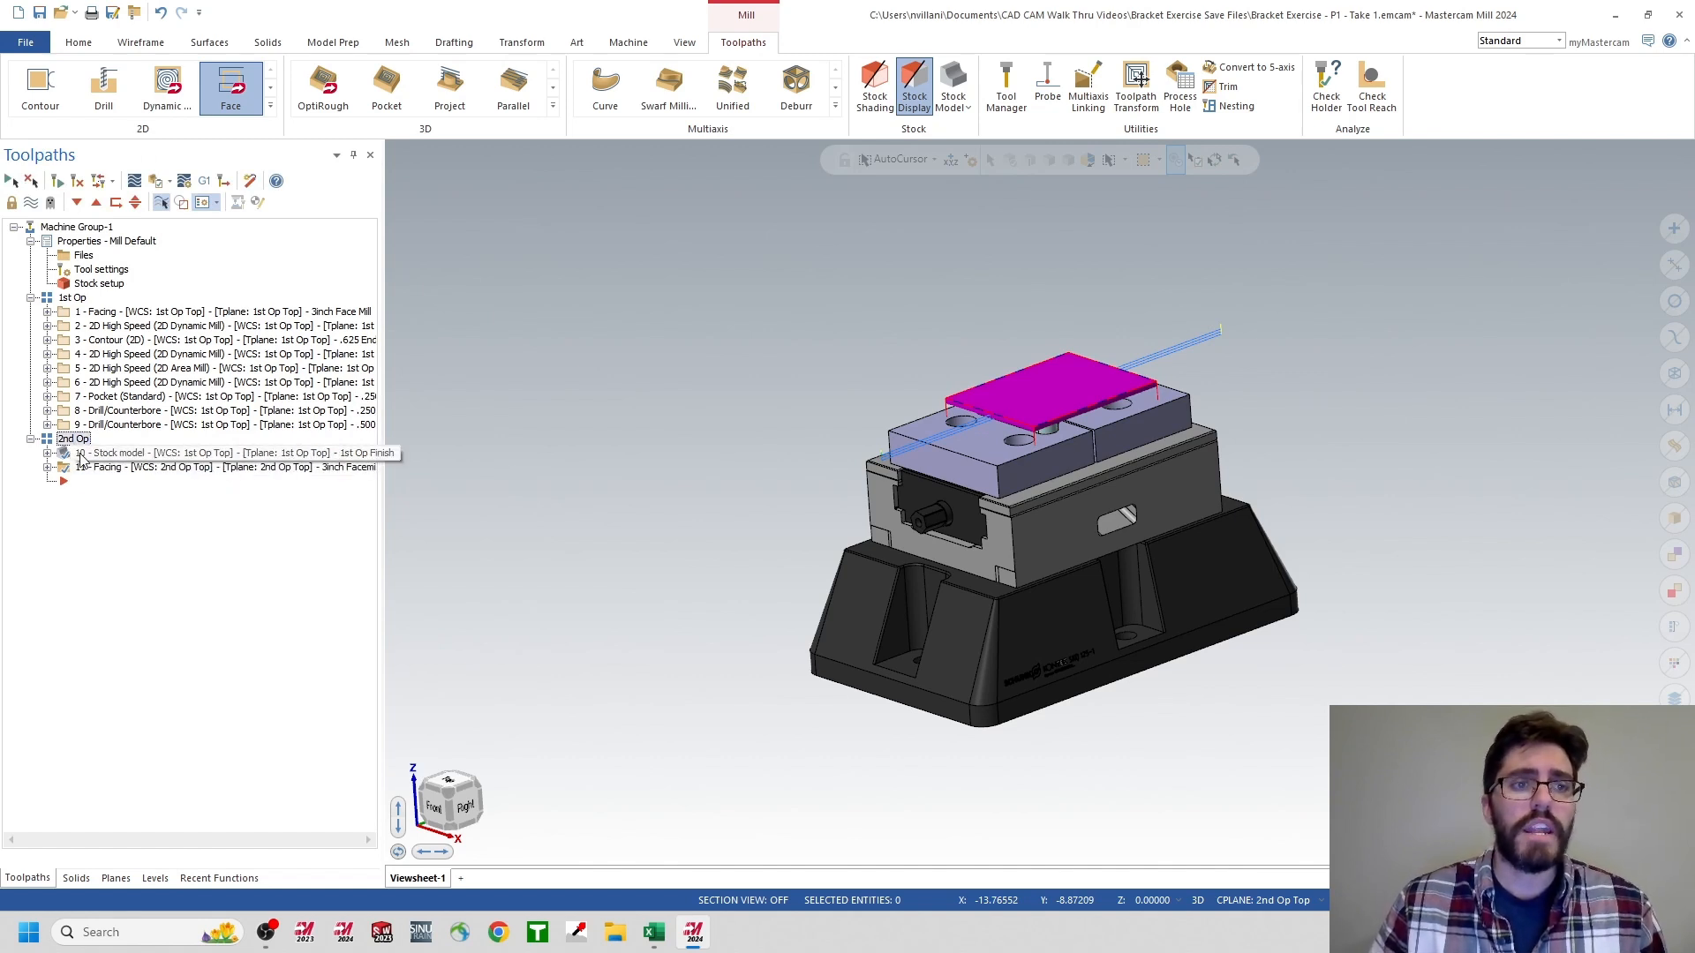
left_click(162, 202)
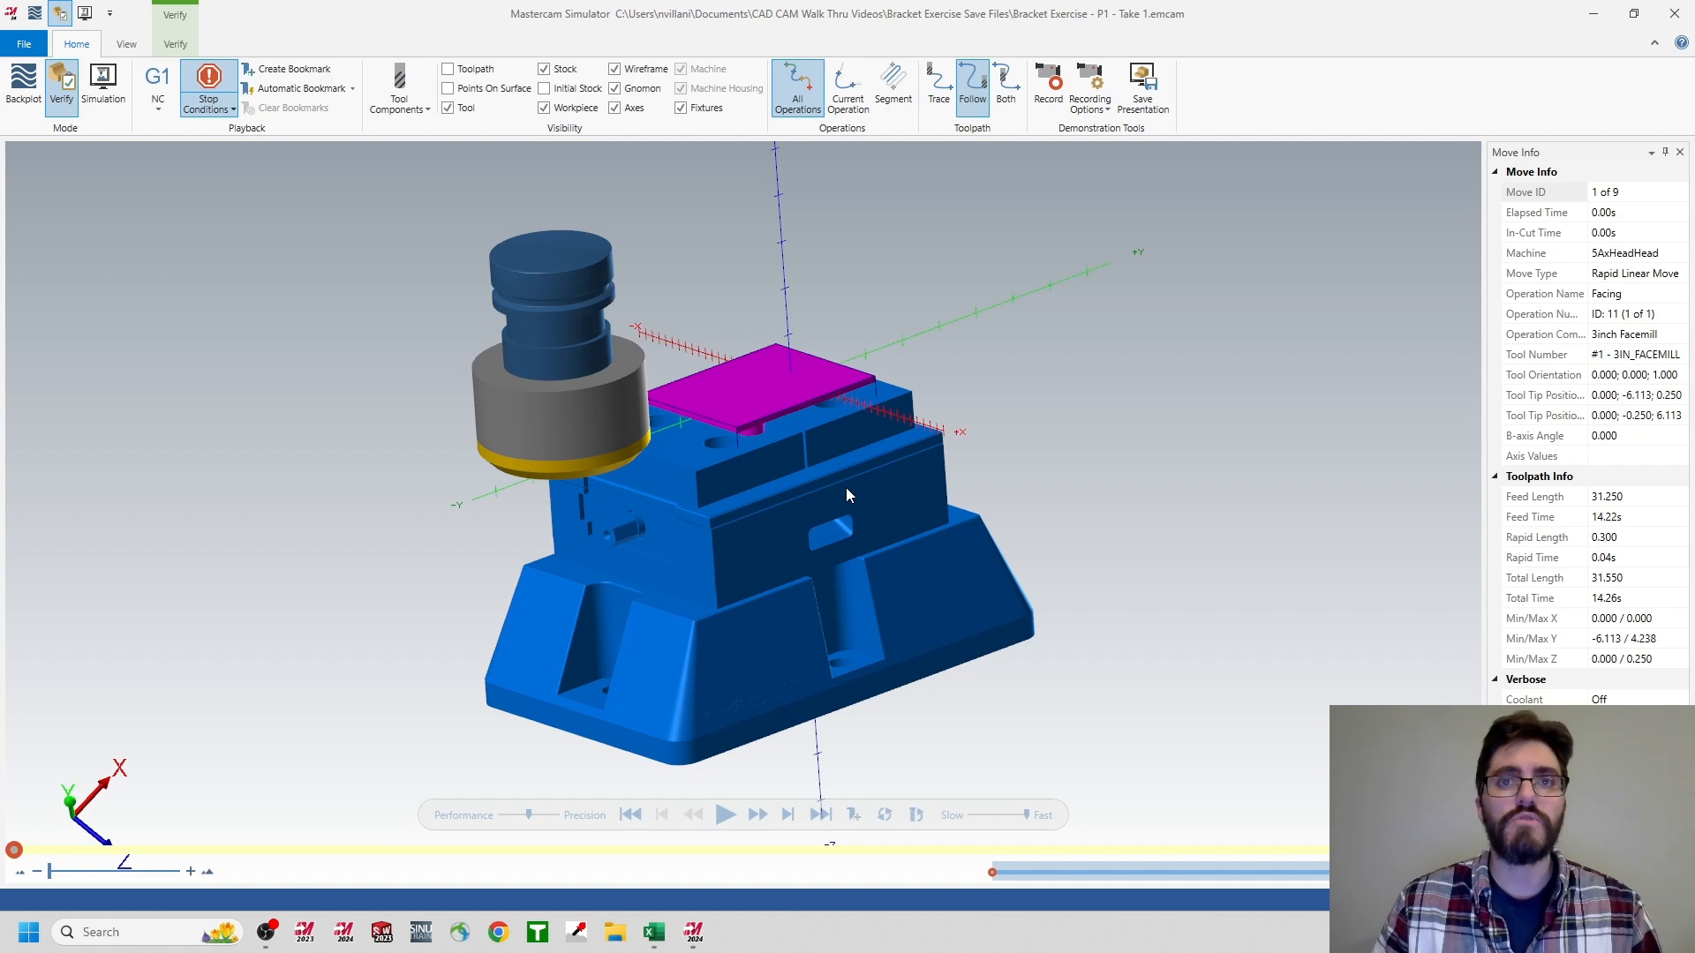
left_click(682, 109)
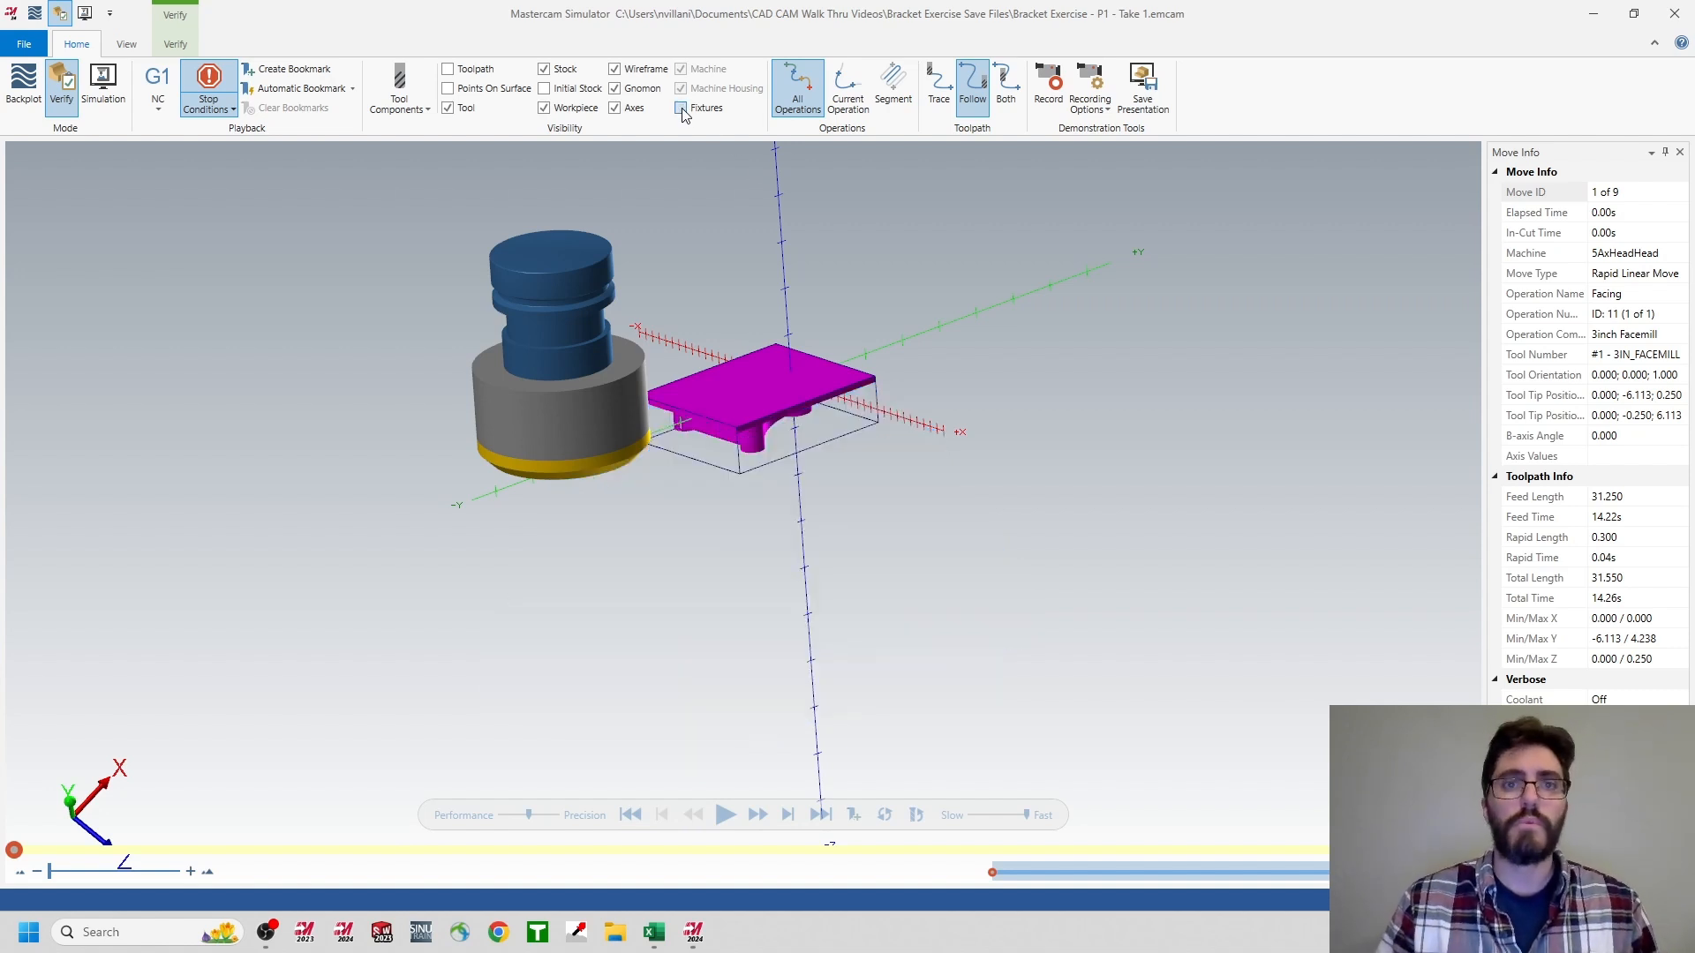
left_click(682, 110)
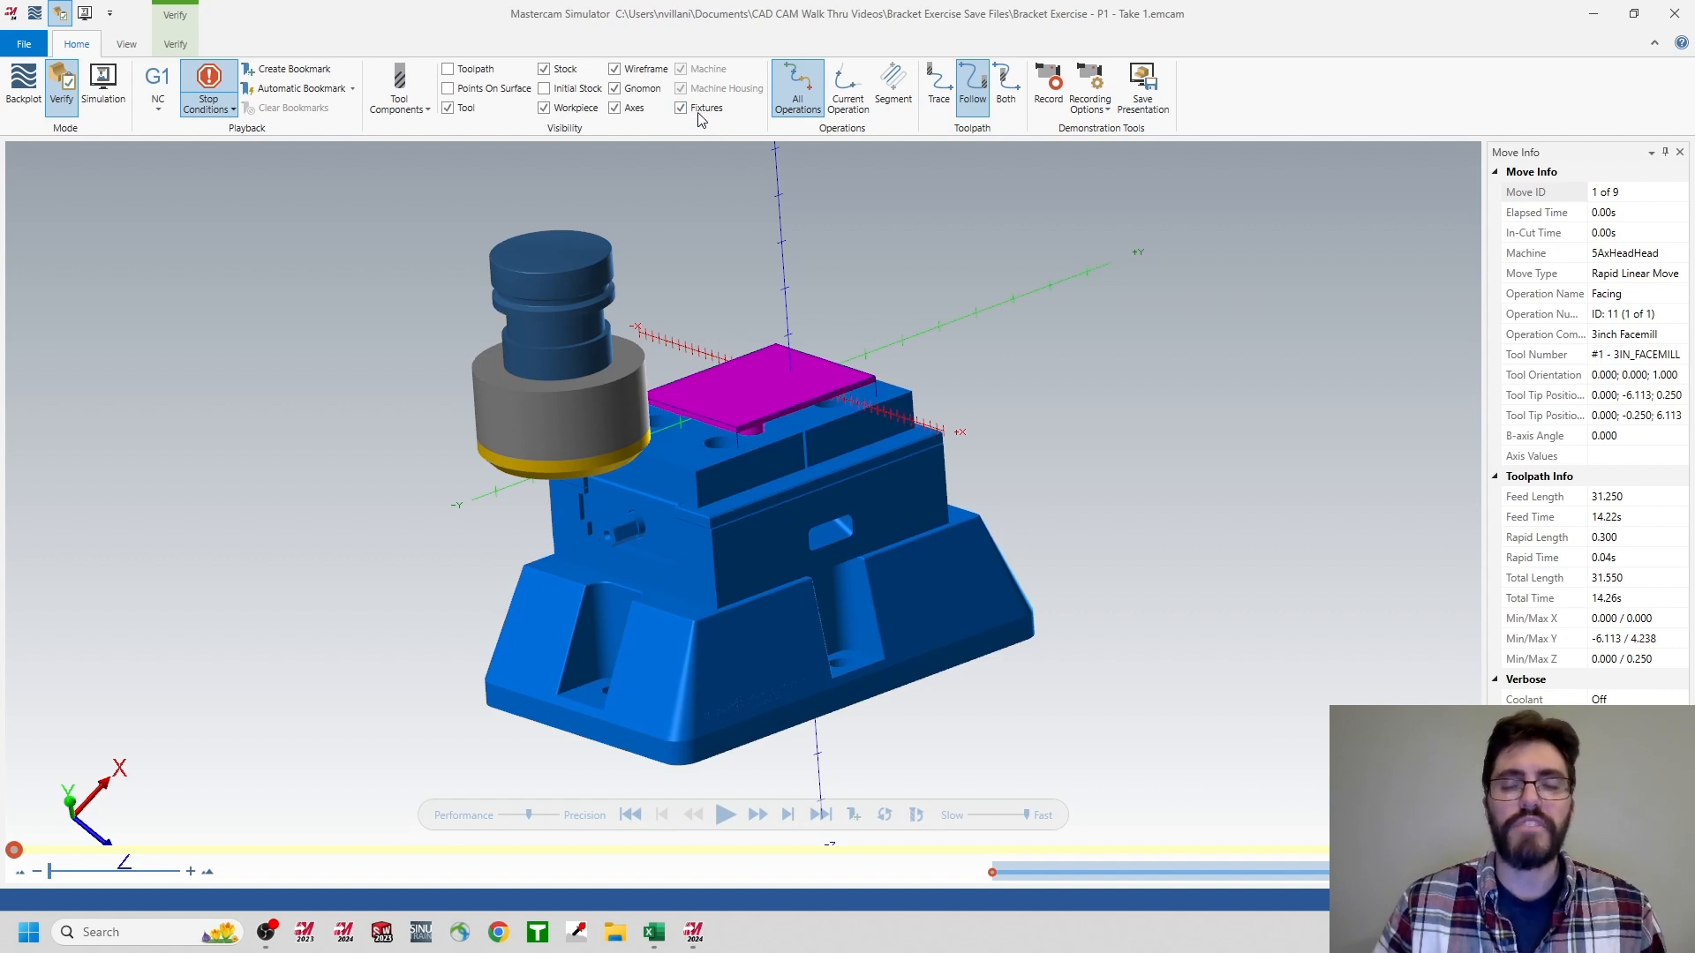
- Play the facing verification to its end, examine the faced bracket up close, and close the simulator
left_click(726, 814)
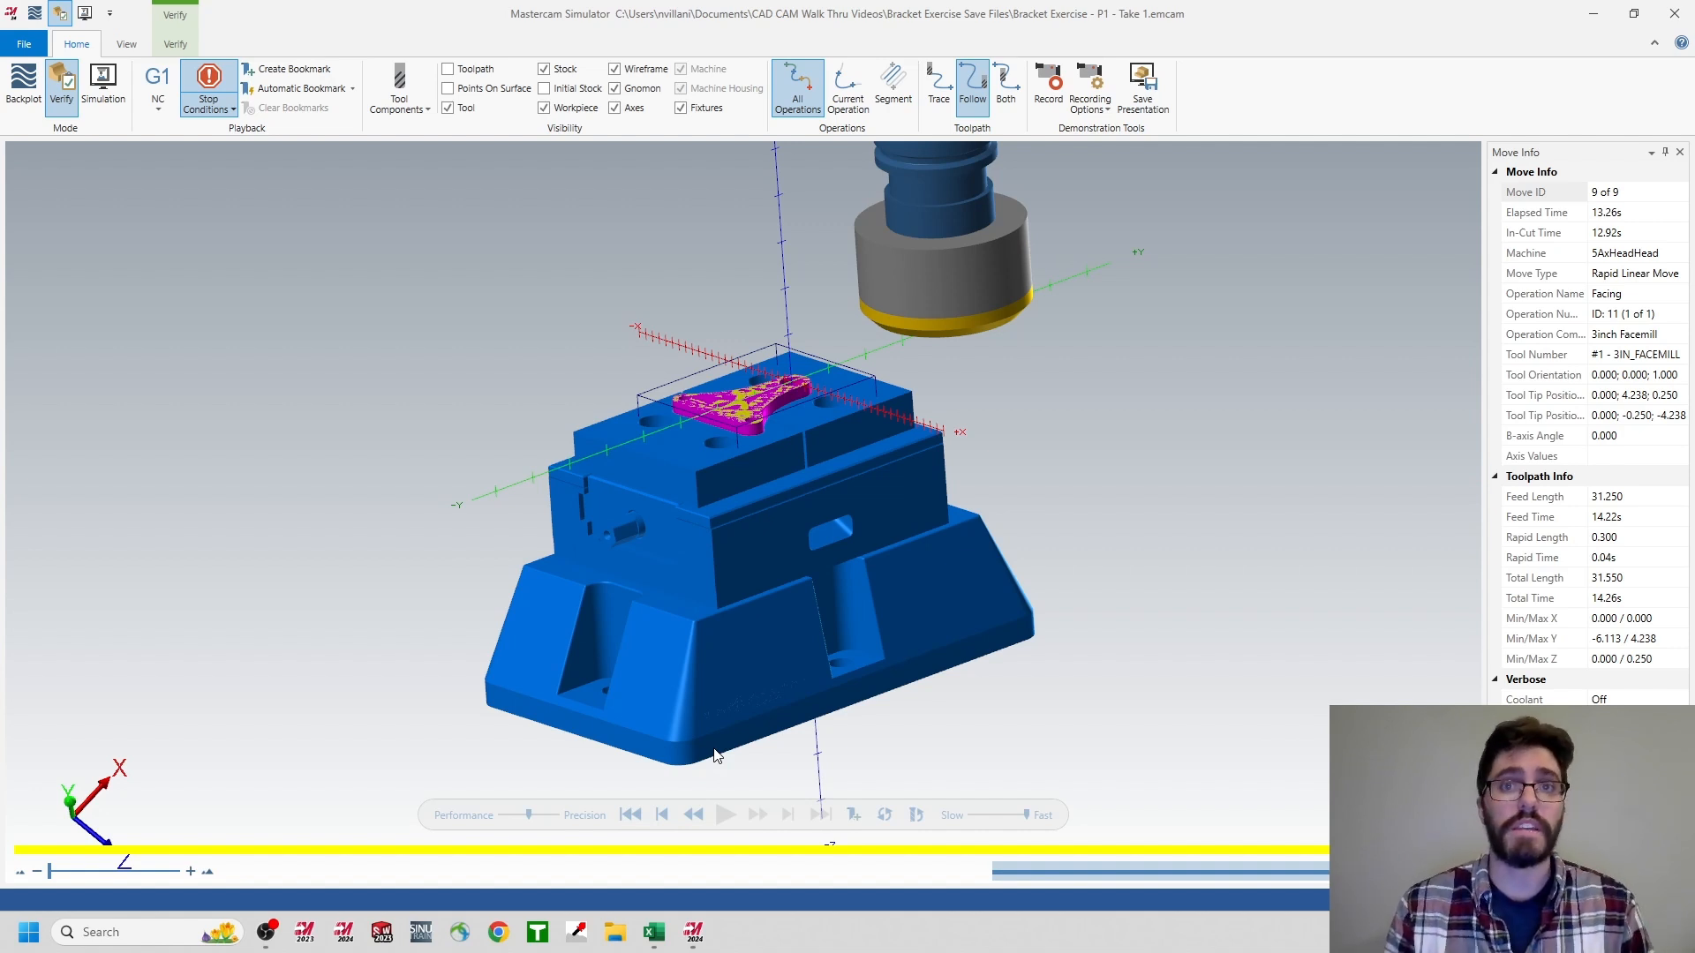
scroll(739, 434, "up", 5)
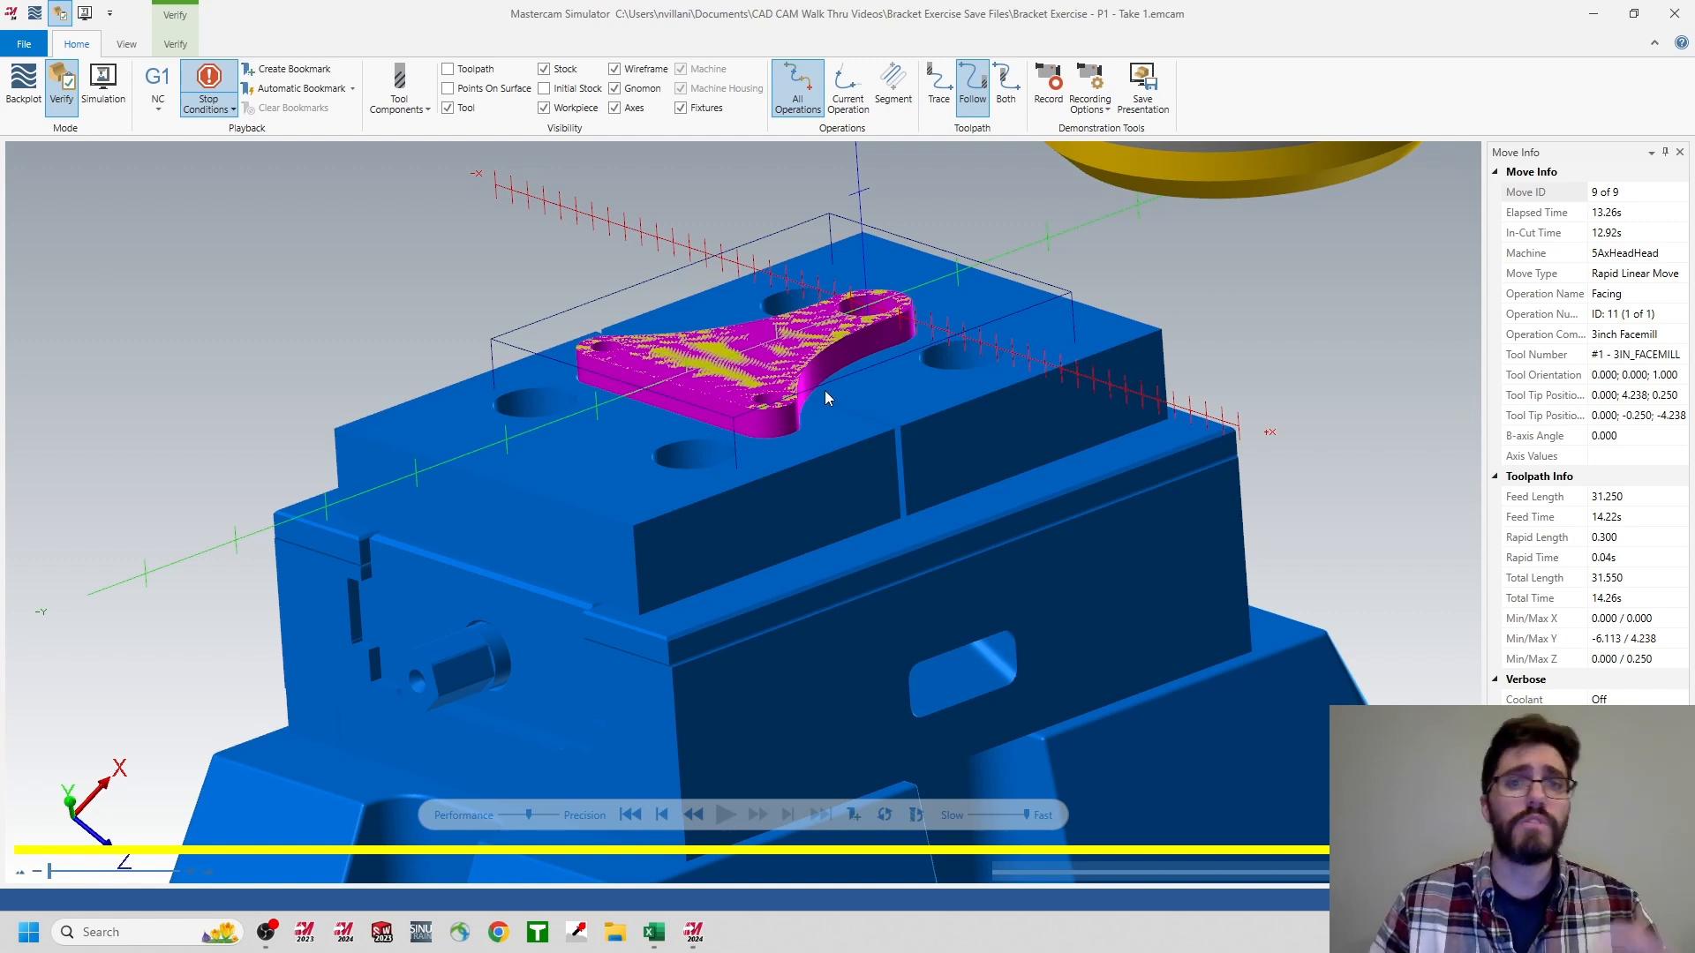
left_click(1672, 14)
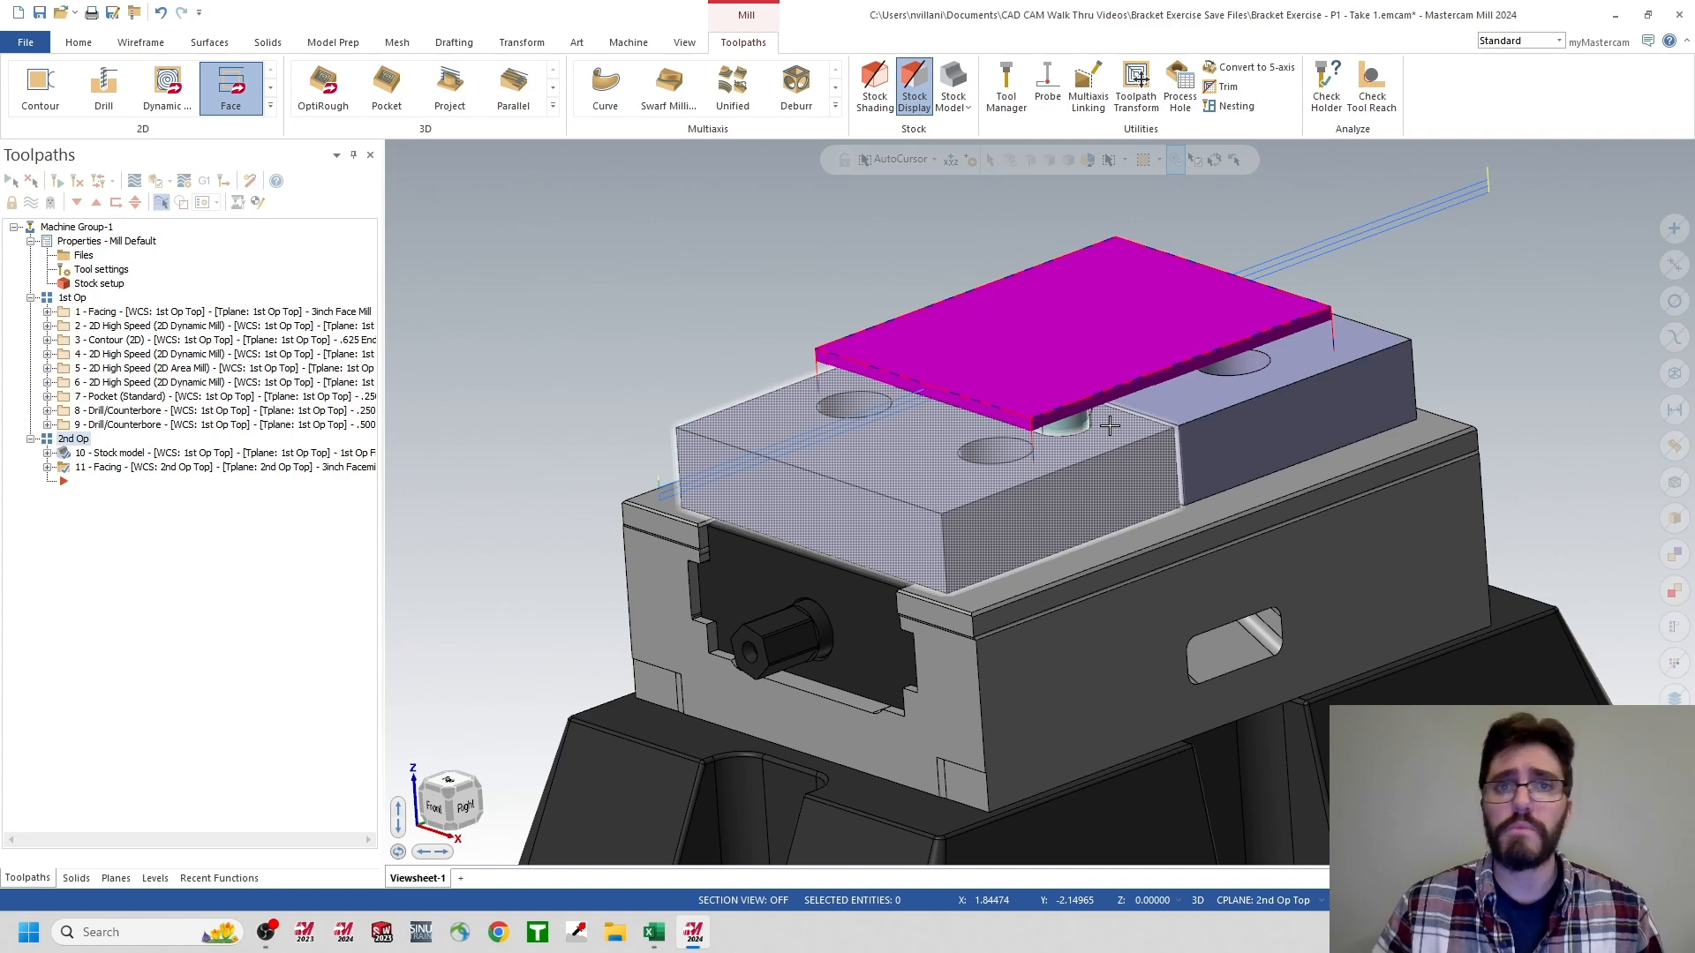
- Start a 2D Contour toolpath and chain the outer edge loop of the bracket's top face using solid chaining
left_click(39, 113)
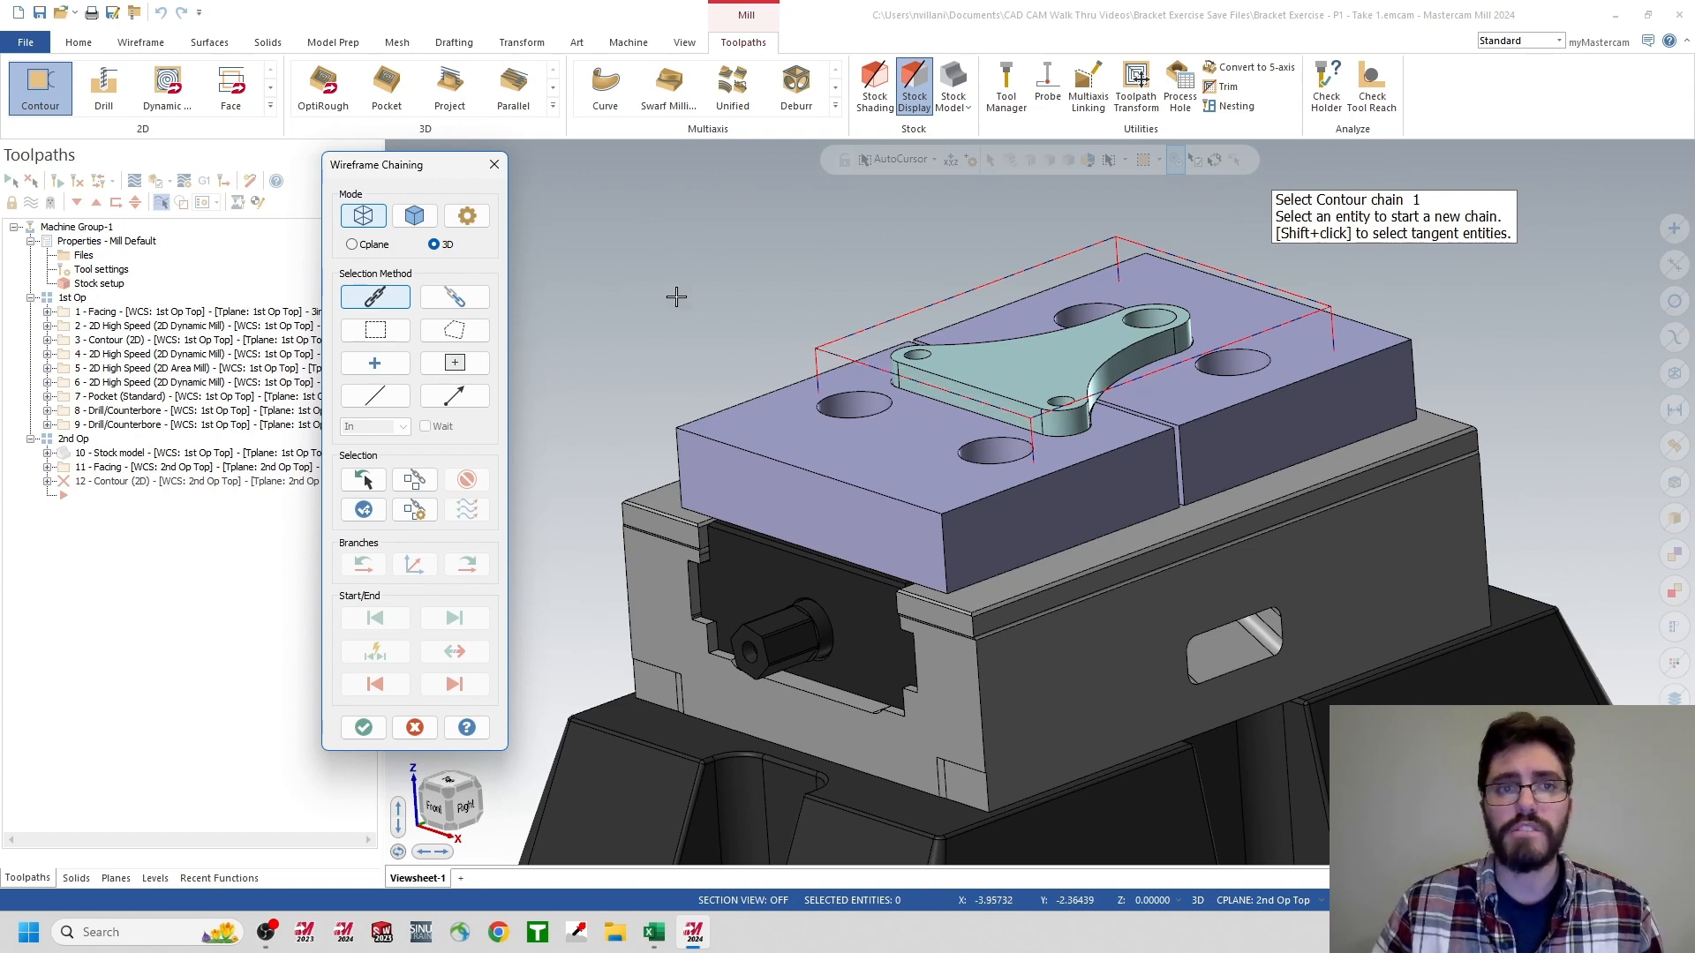
left_click(406, 222)
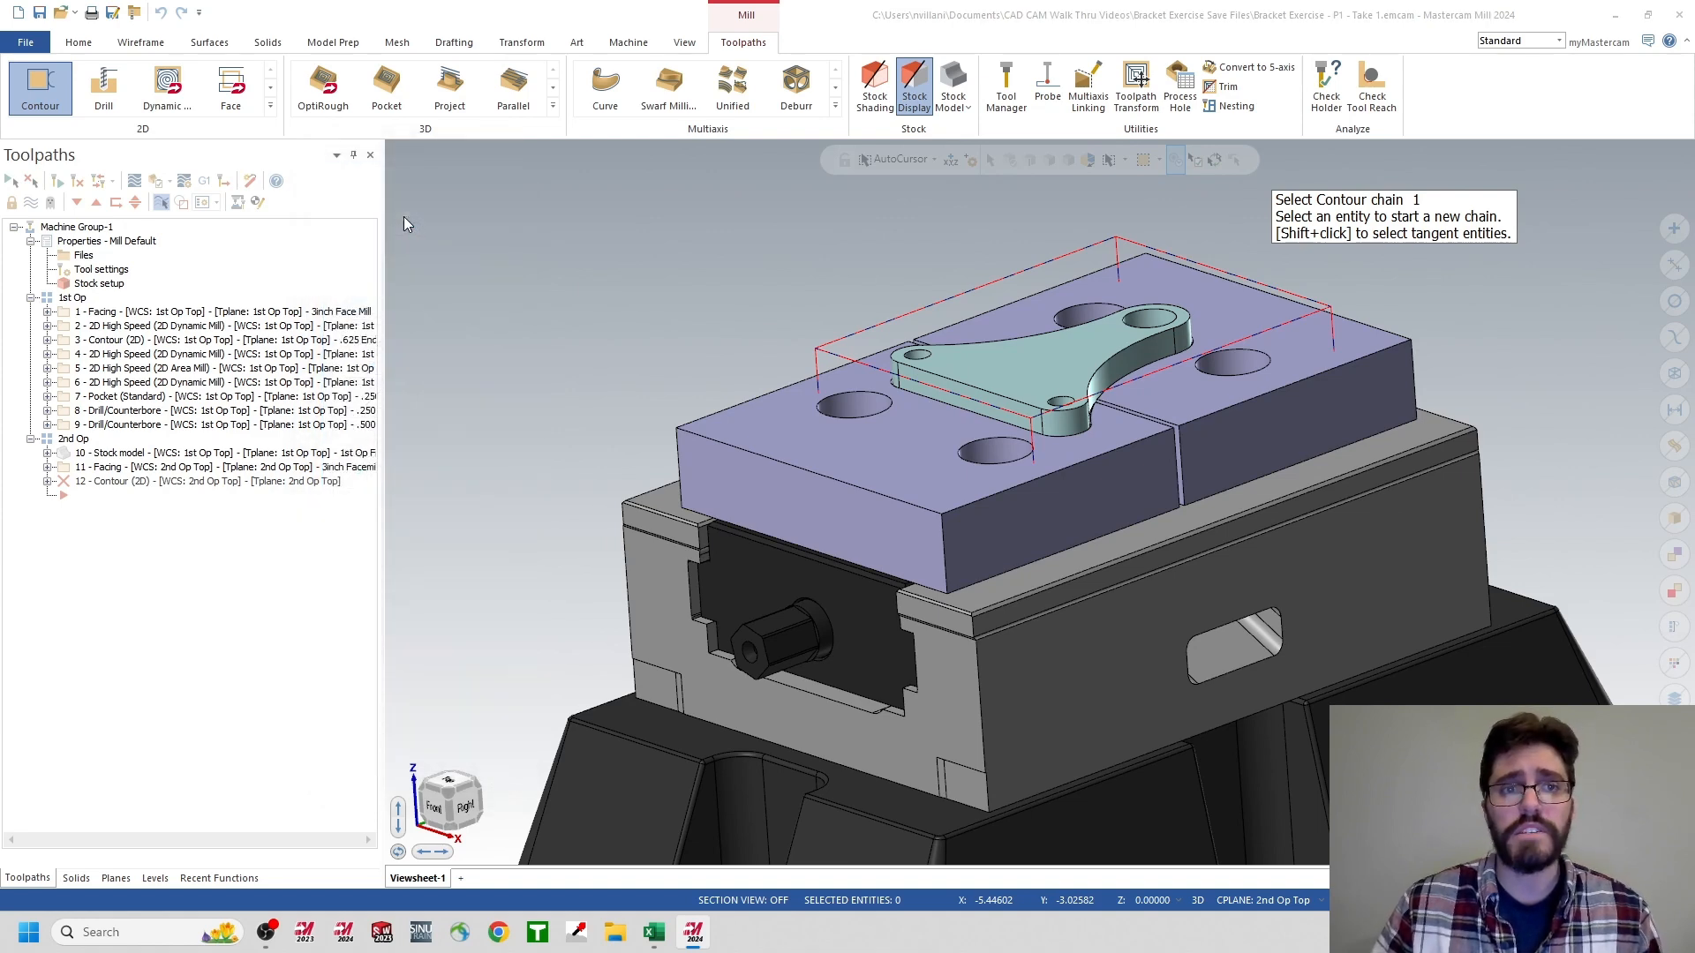
middle_click_drag(992, 315, 920, 406)
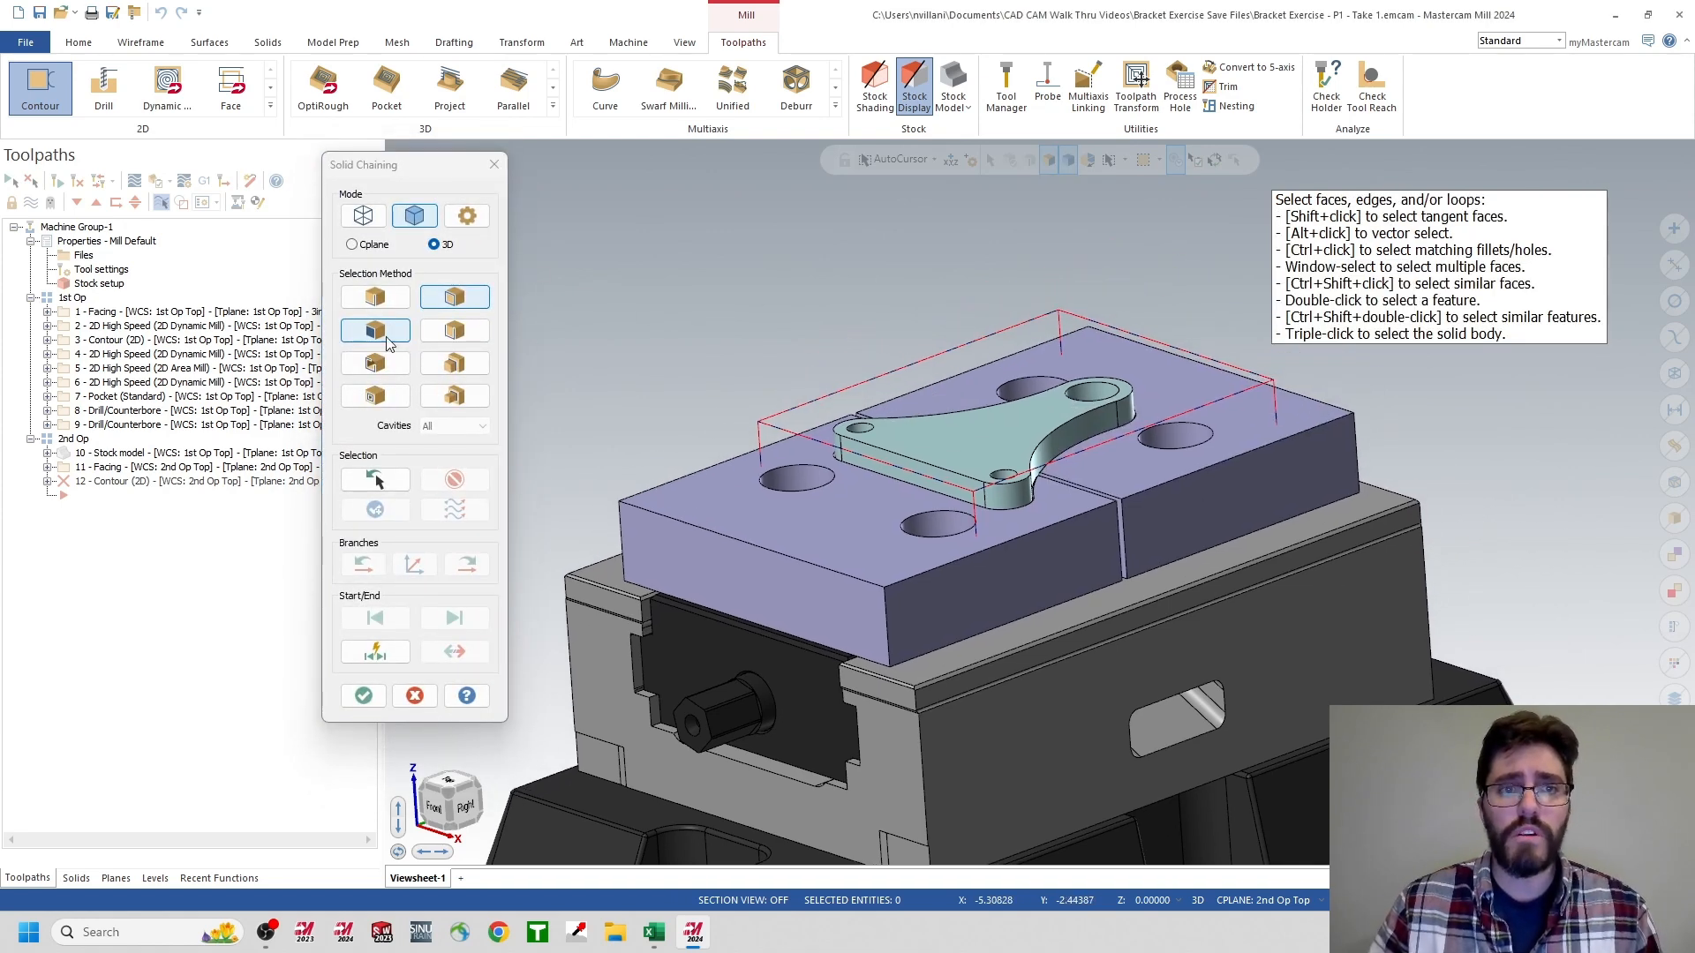
left_click(374, 330)
middle_click_drag(982, 467, 998, 555)
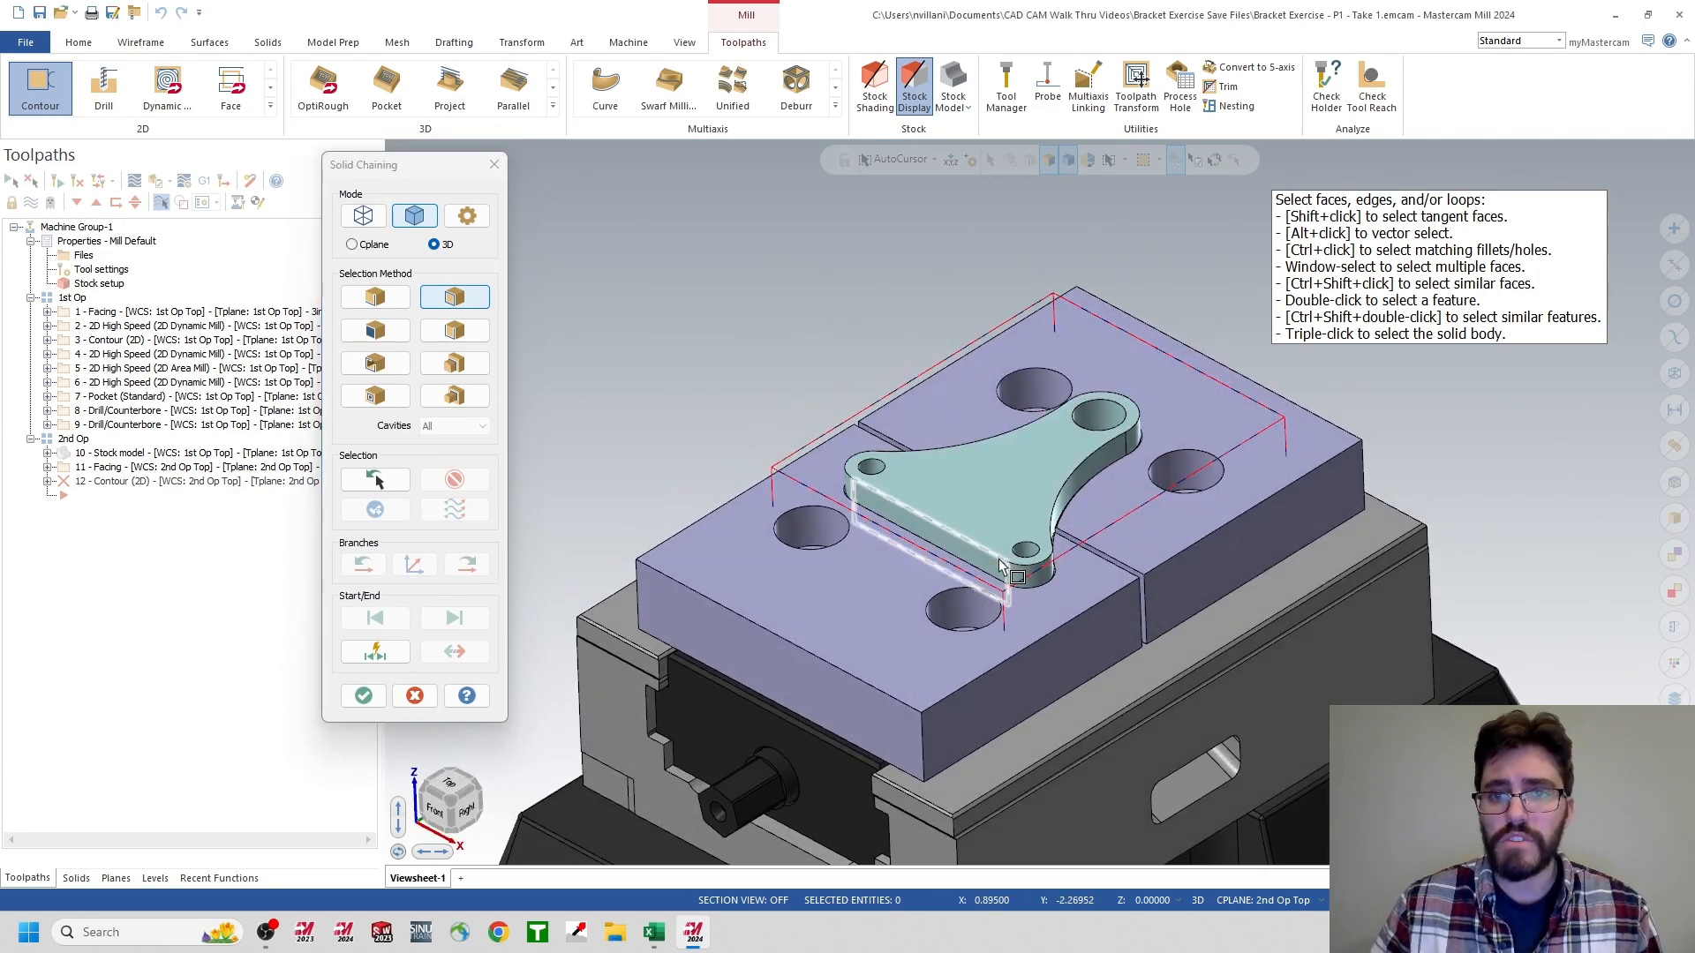
left_click(1000, 560)
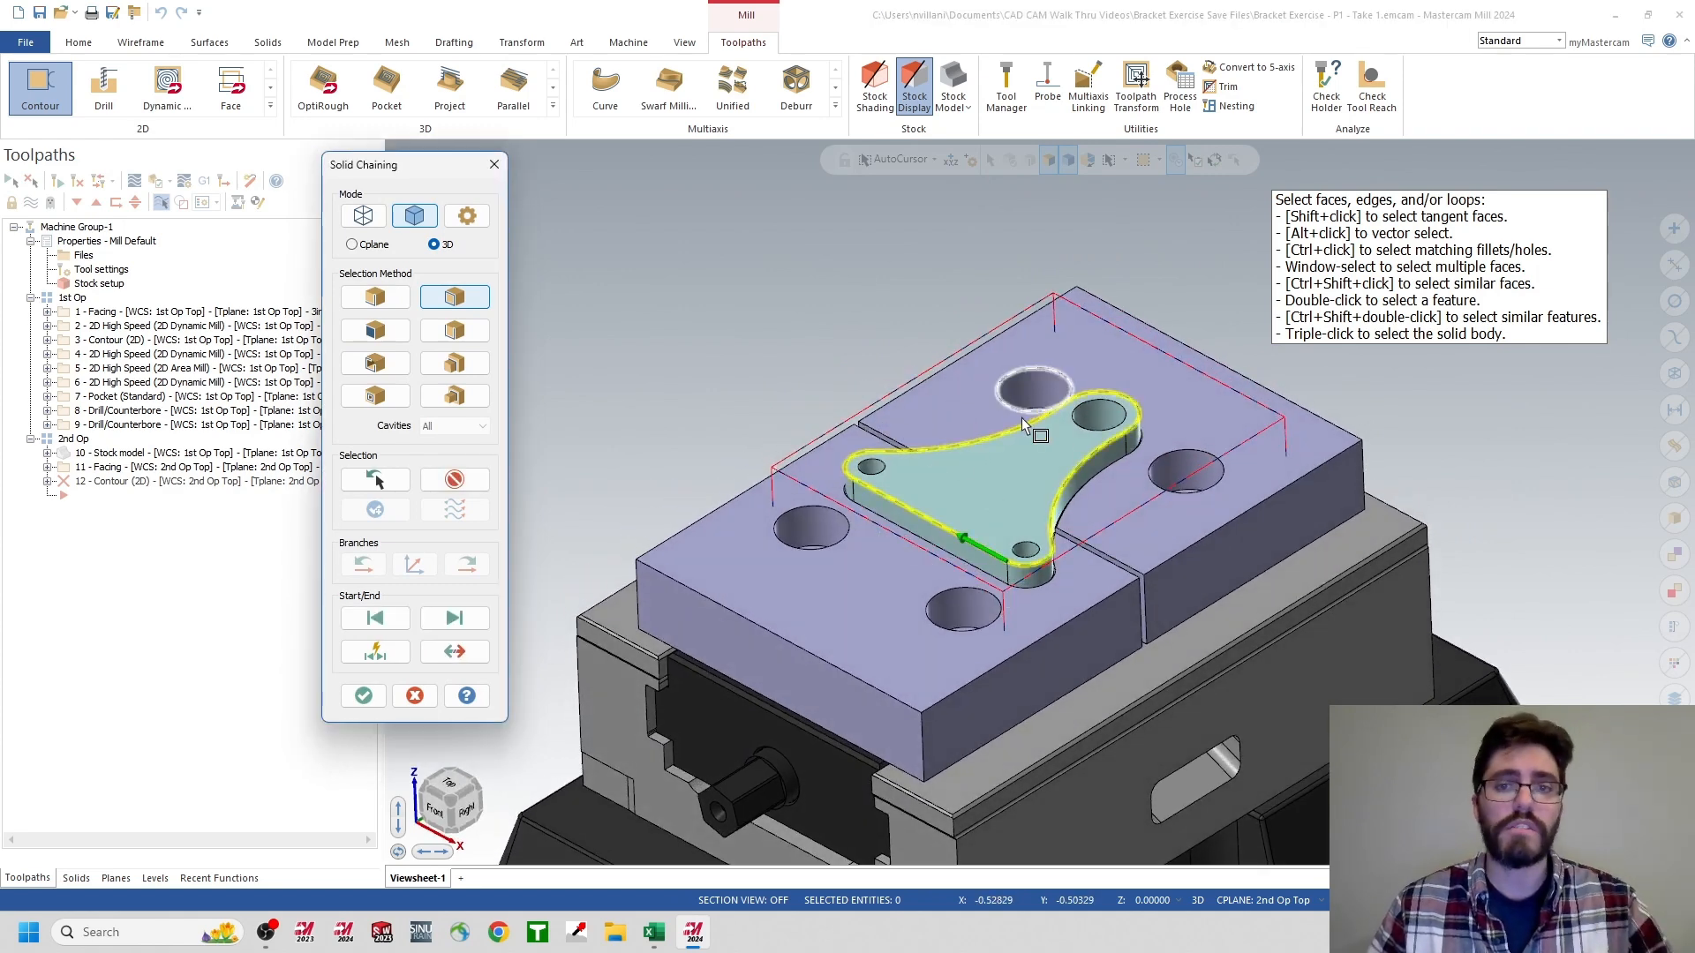
left_click(363, 697)
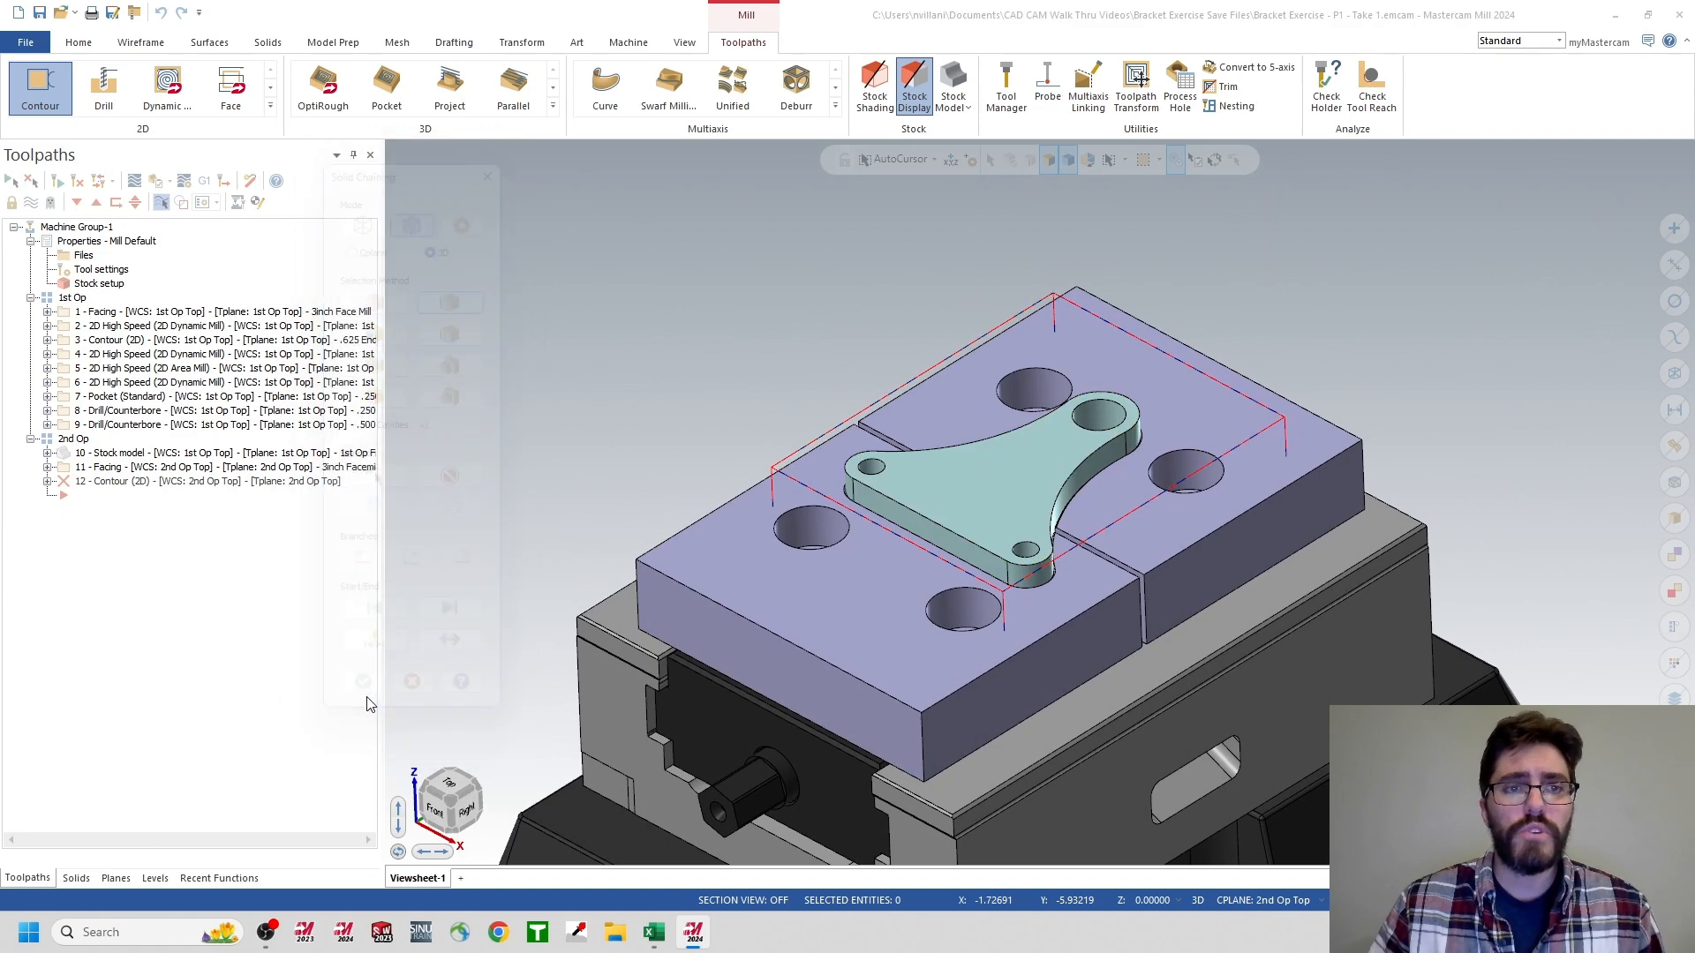
- Assign tool 3, .625_ENDMILL_F, with the comment 123, and review the contour's cut parameters and lead in/out settings
left_click(238, 223)
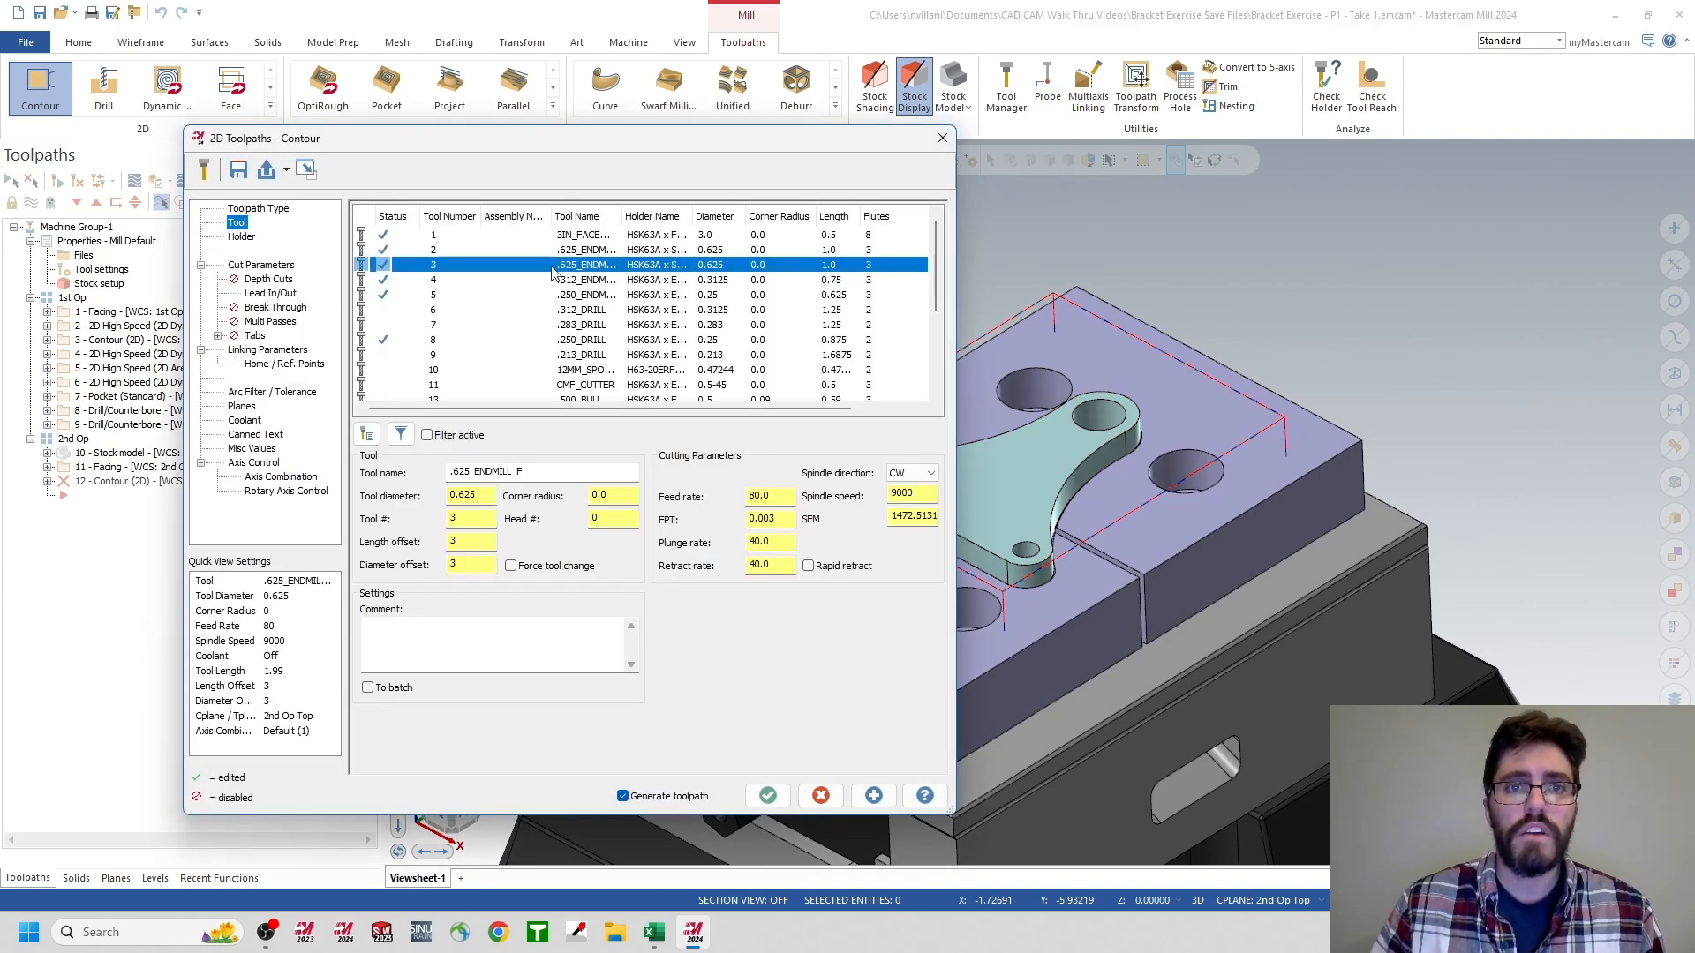
left_click(543, 647)
type("123")
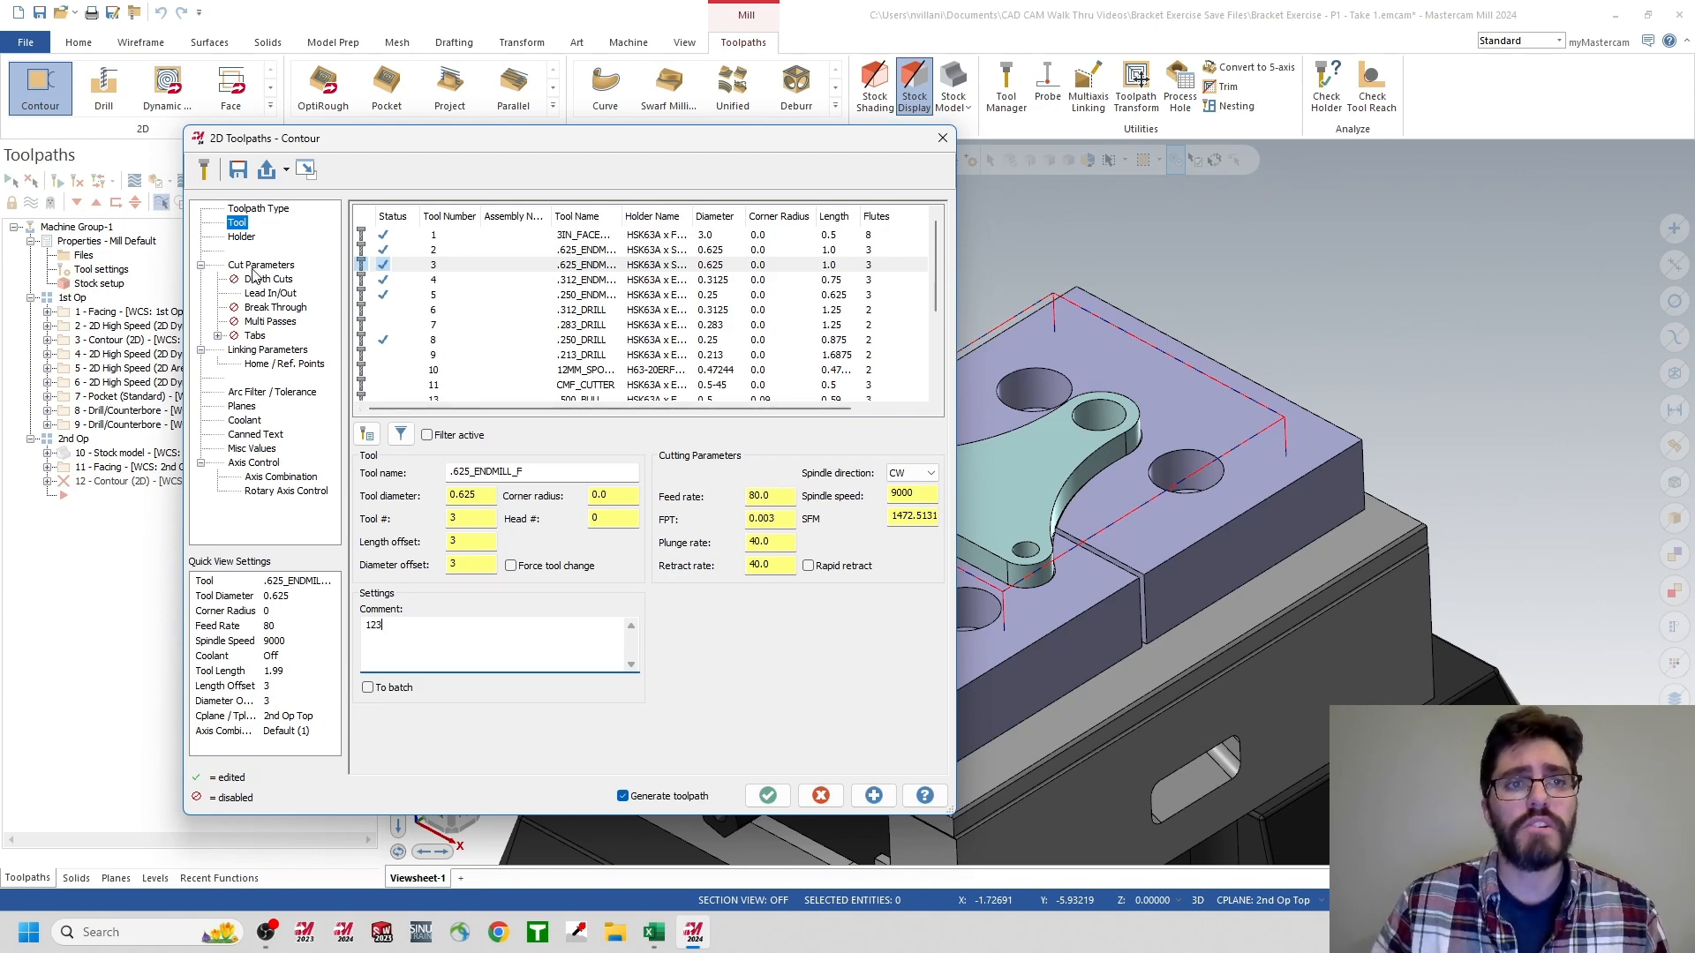
left_click(254, 267)
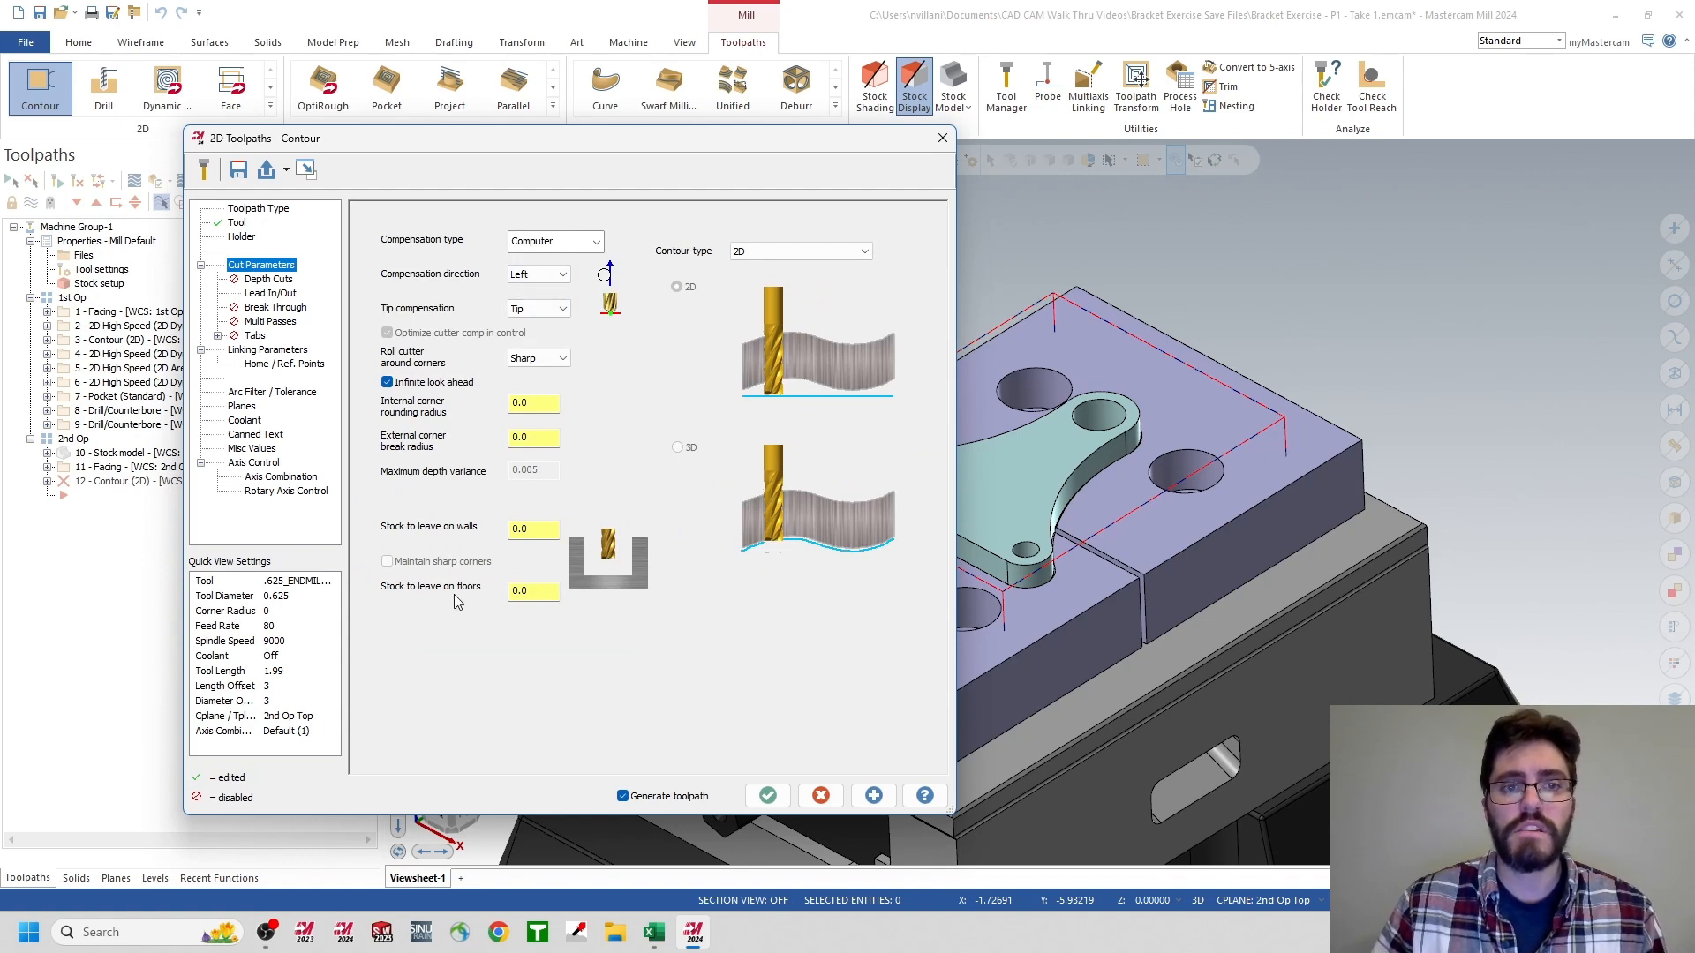
left_click(270, 298)
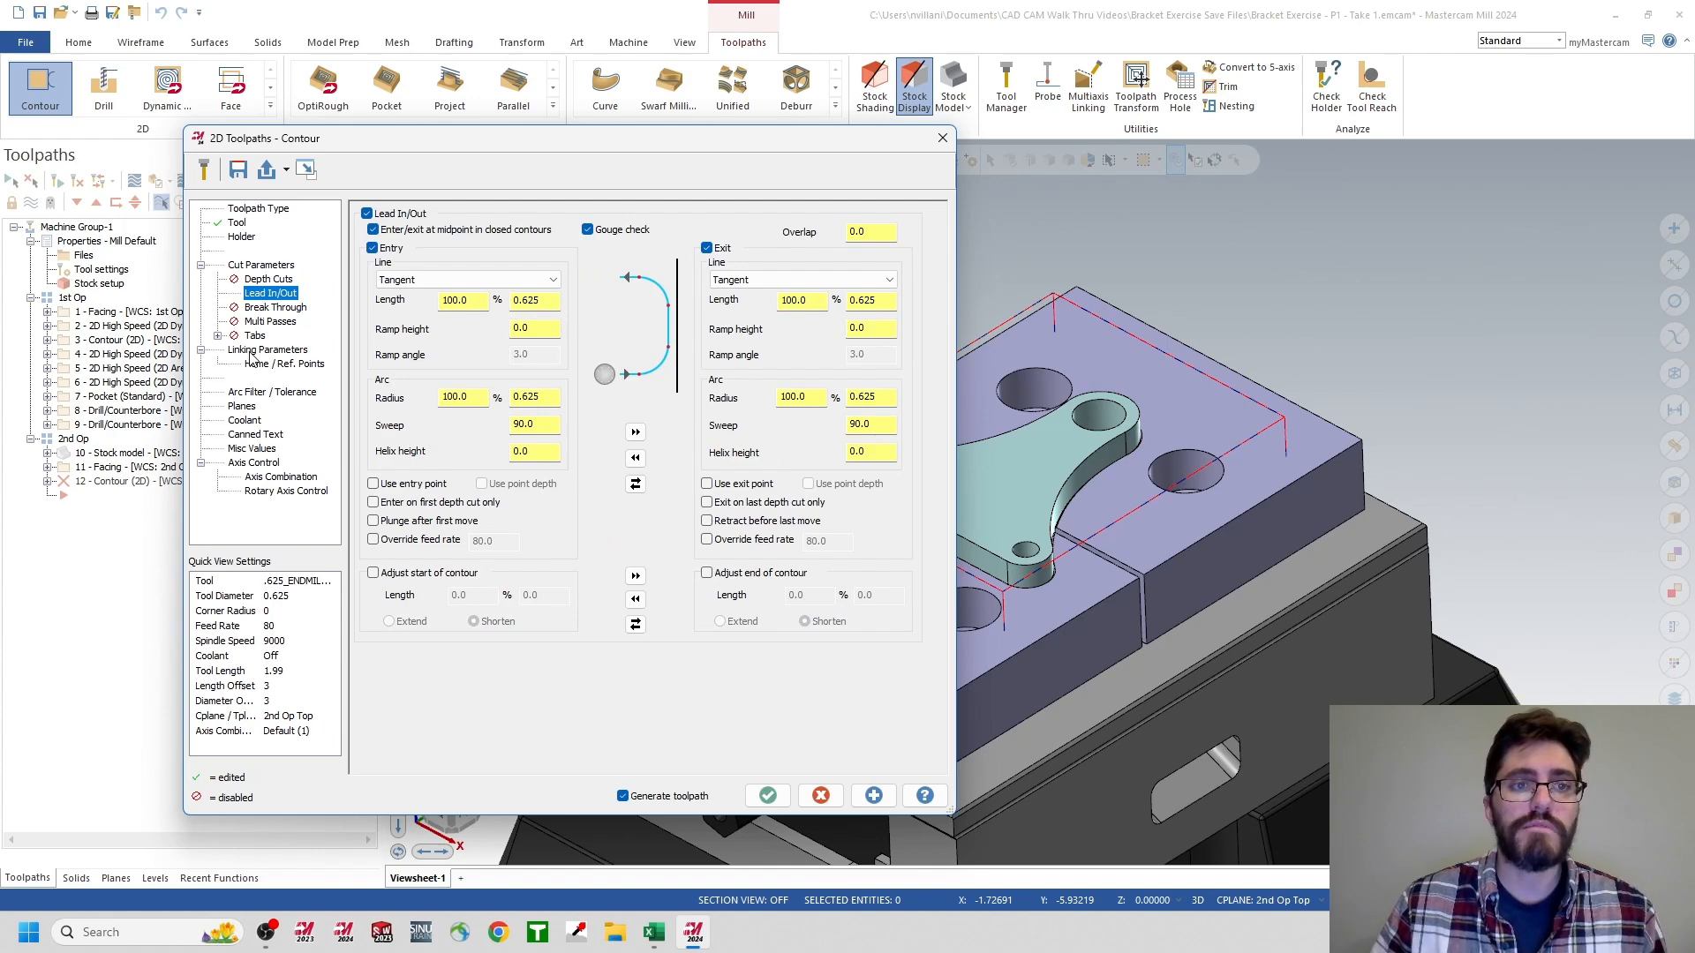
- Set the contour's top of stock to 0.0 by picking a point on the bracket's top edge
left_click(266, 350)
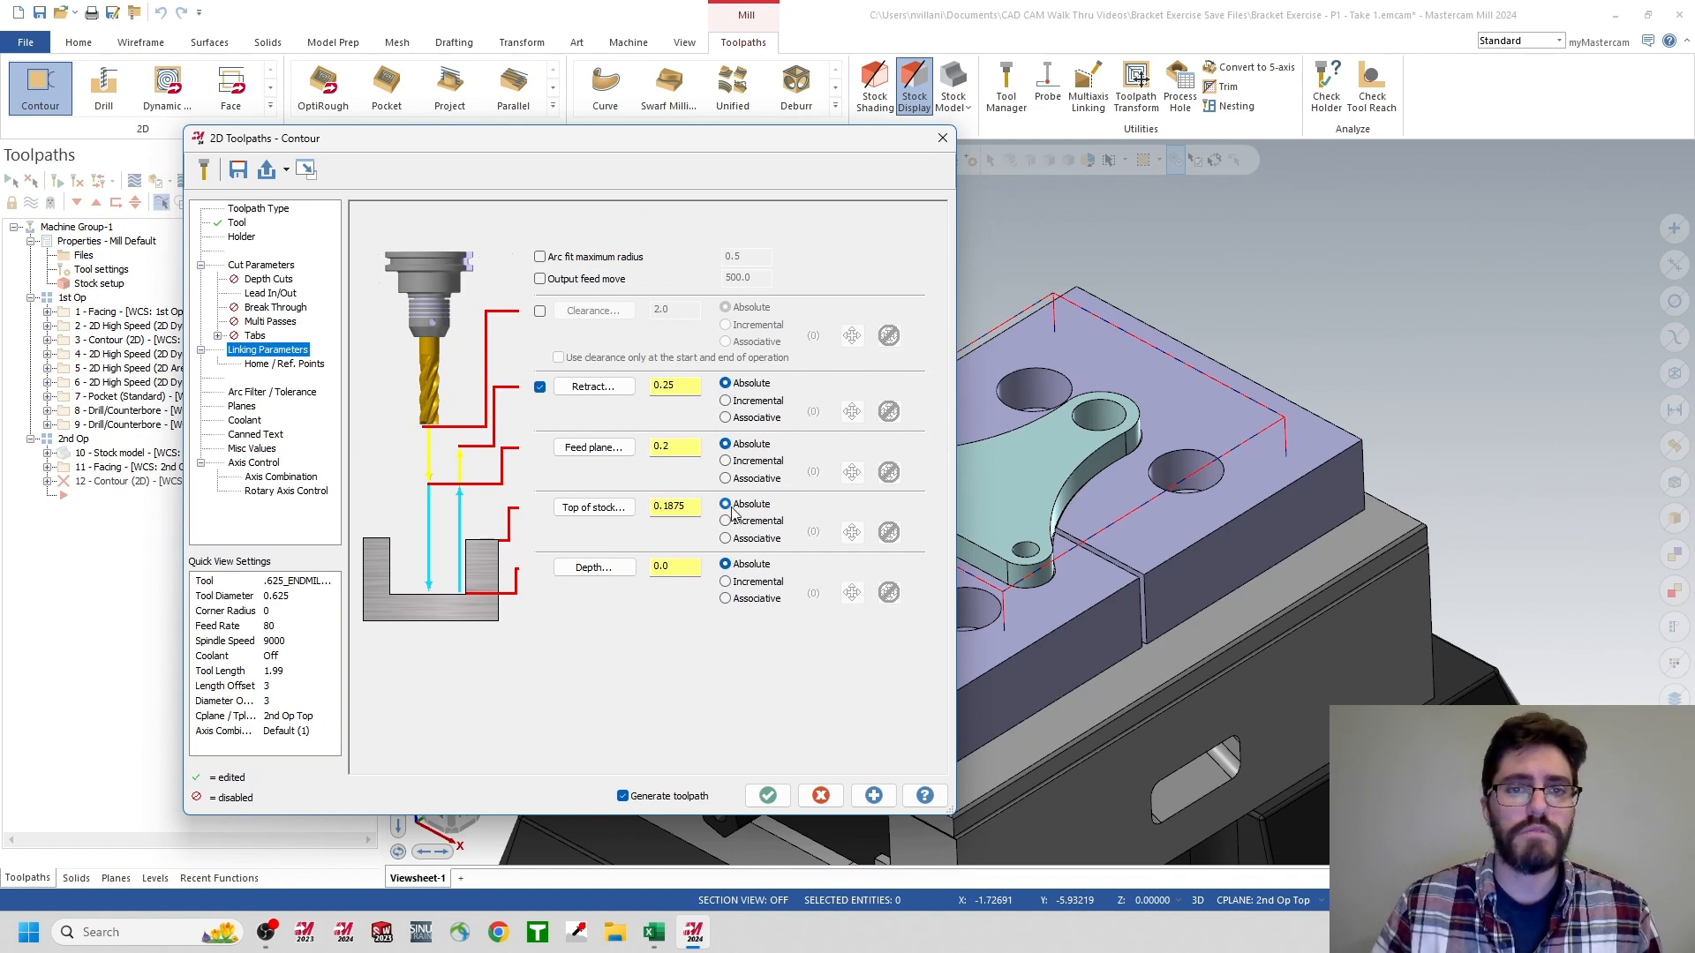
left_click(607, 510)
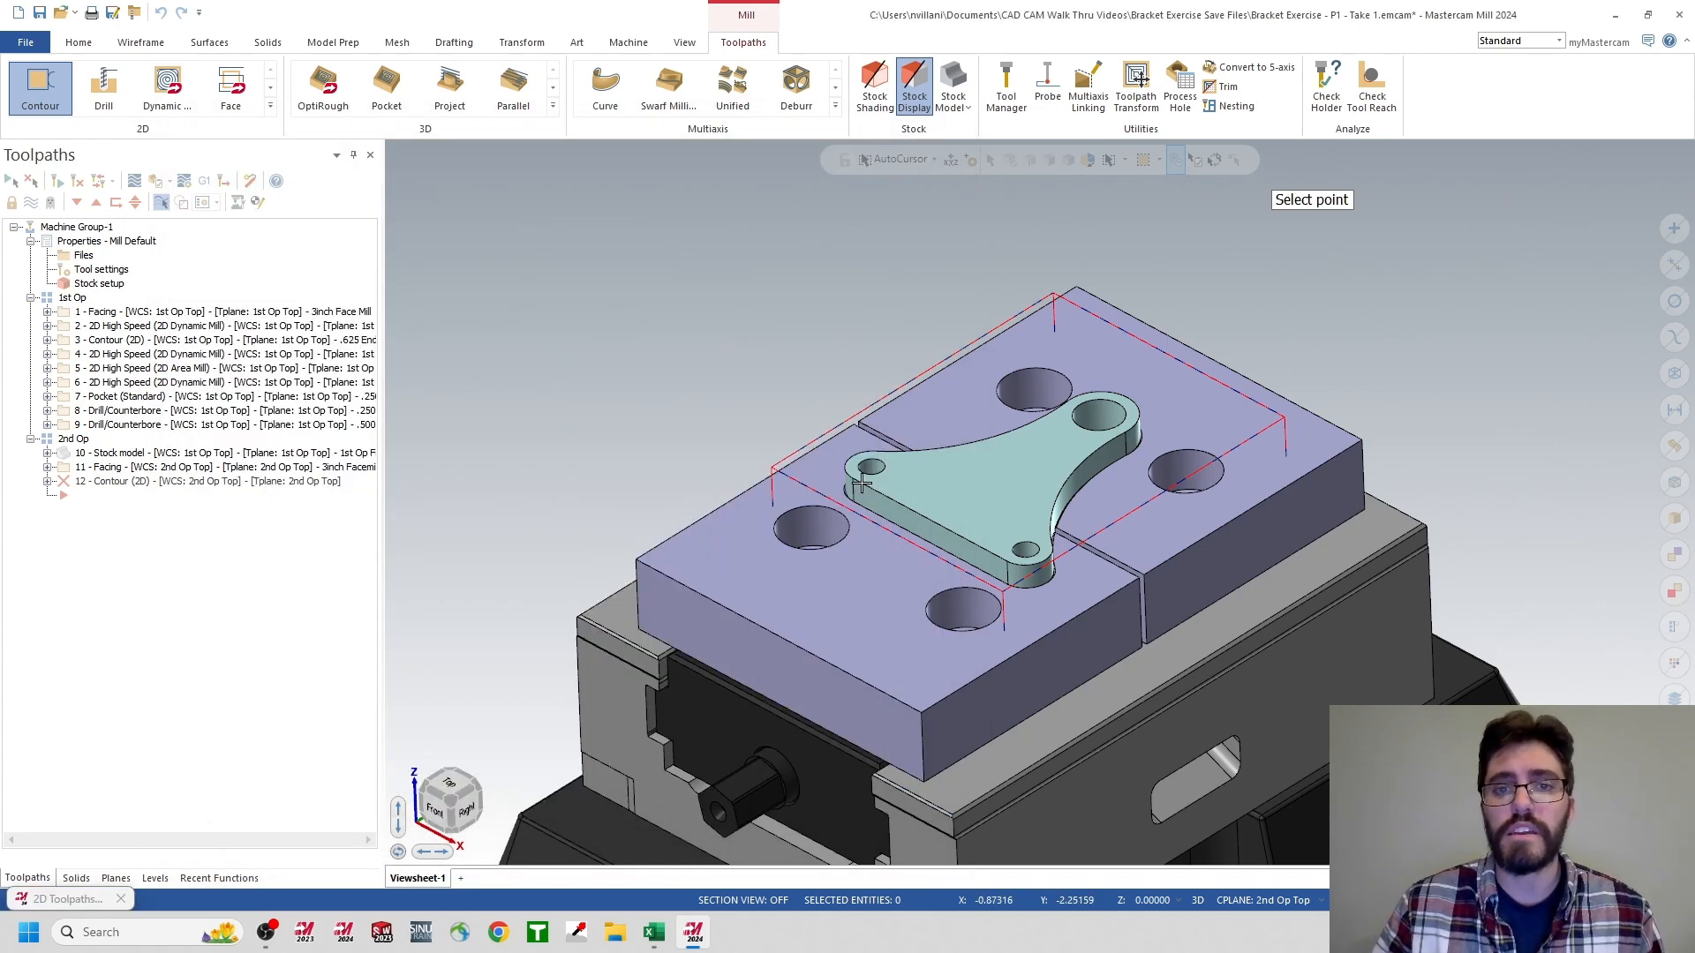
left_click(870, 505)
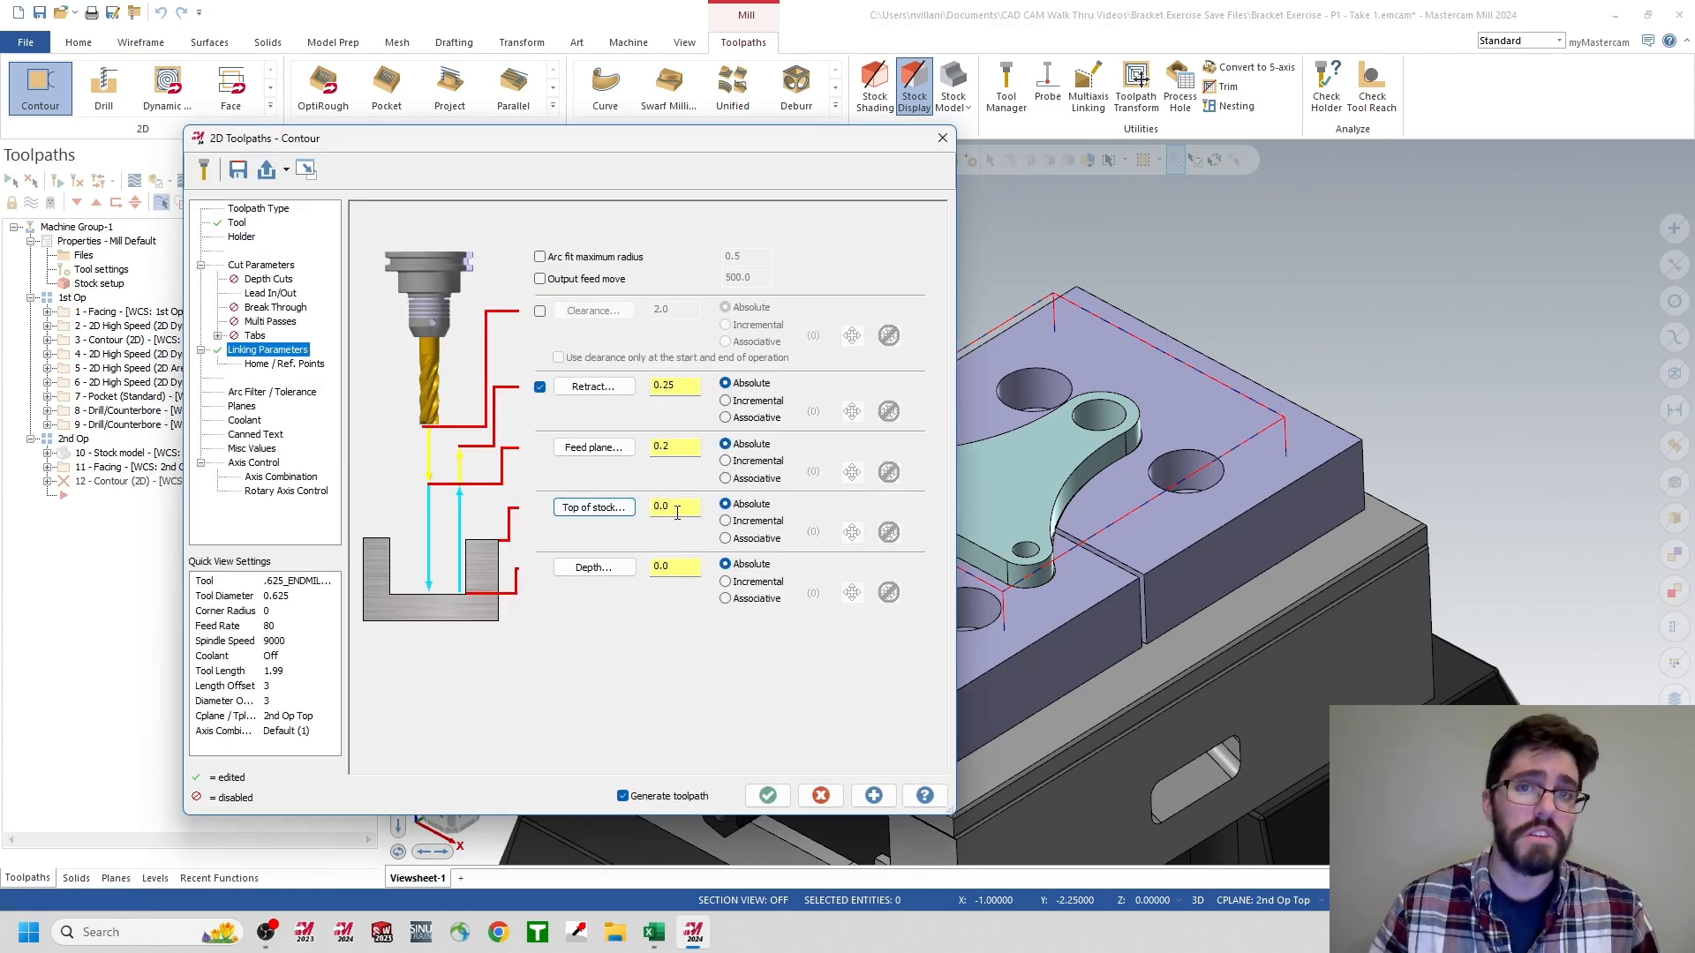
- Set the contour's absolute depth to -.3125 and generate the toolpath
left_click(604, 571)
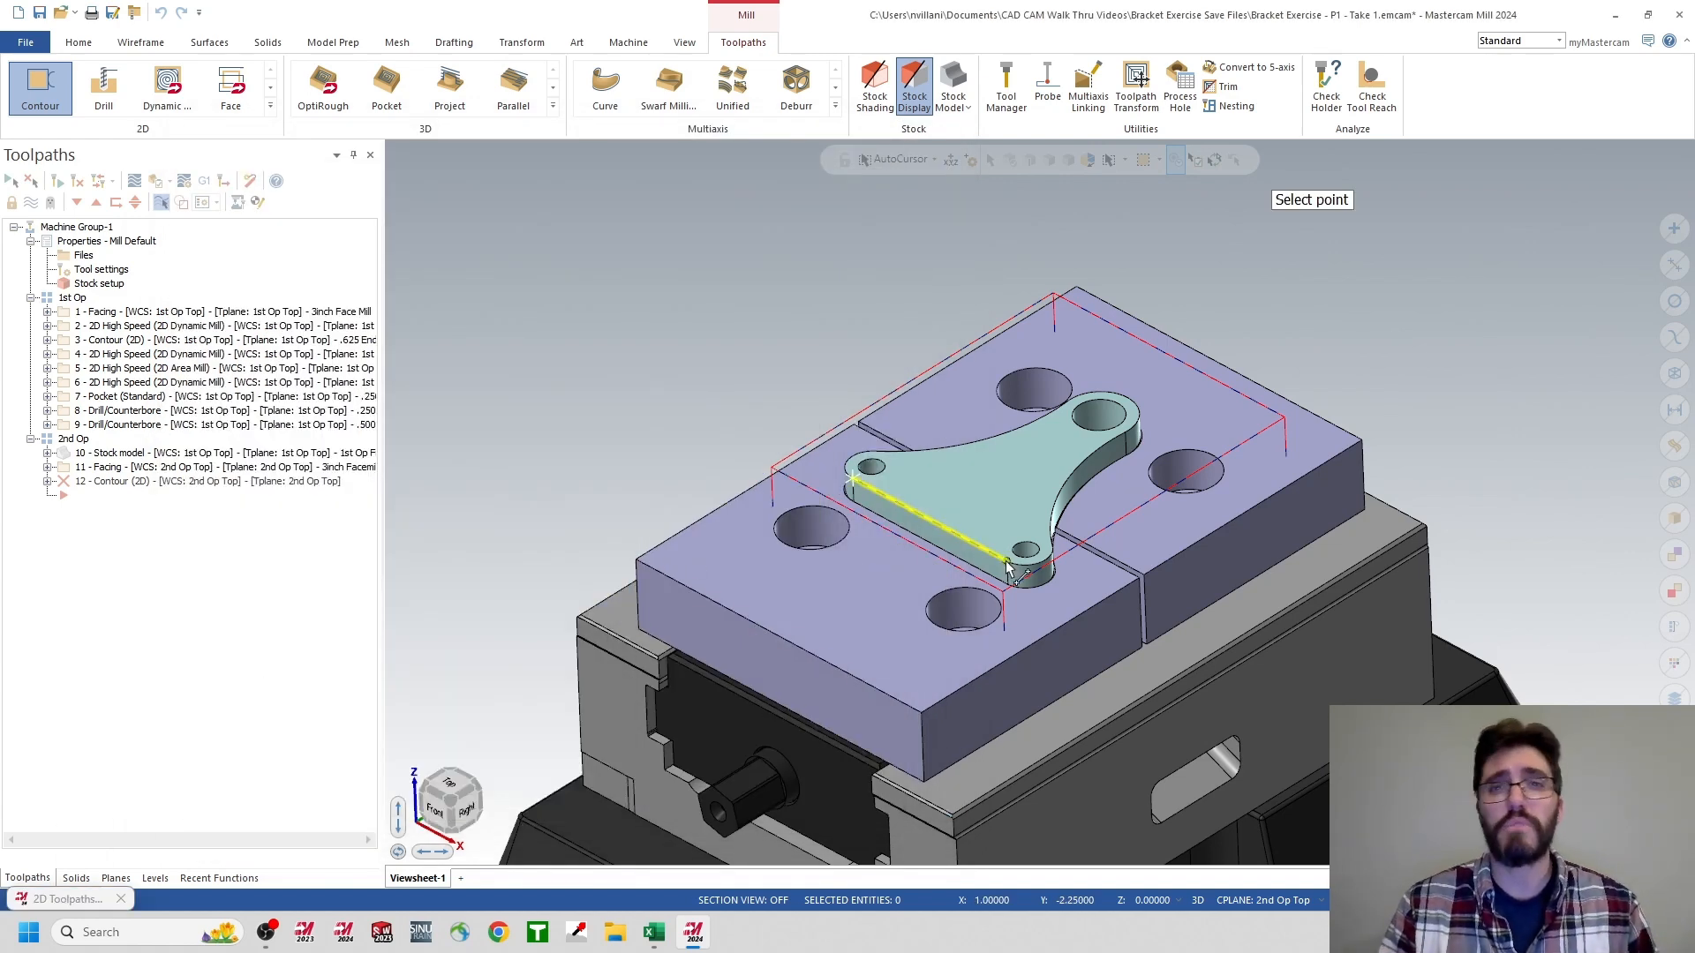
left_click(1009, 567)
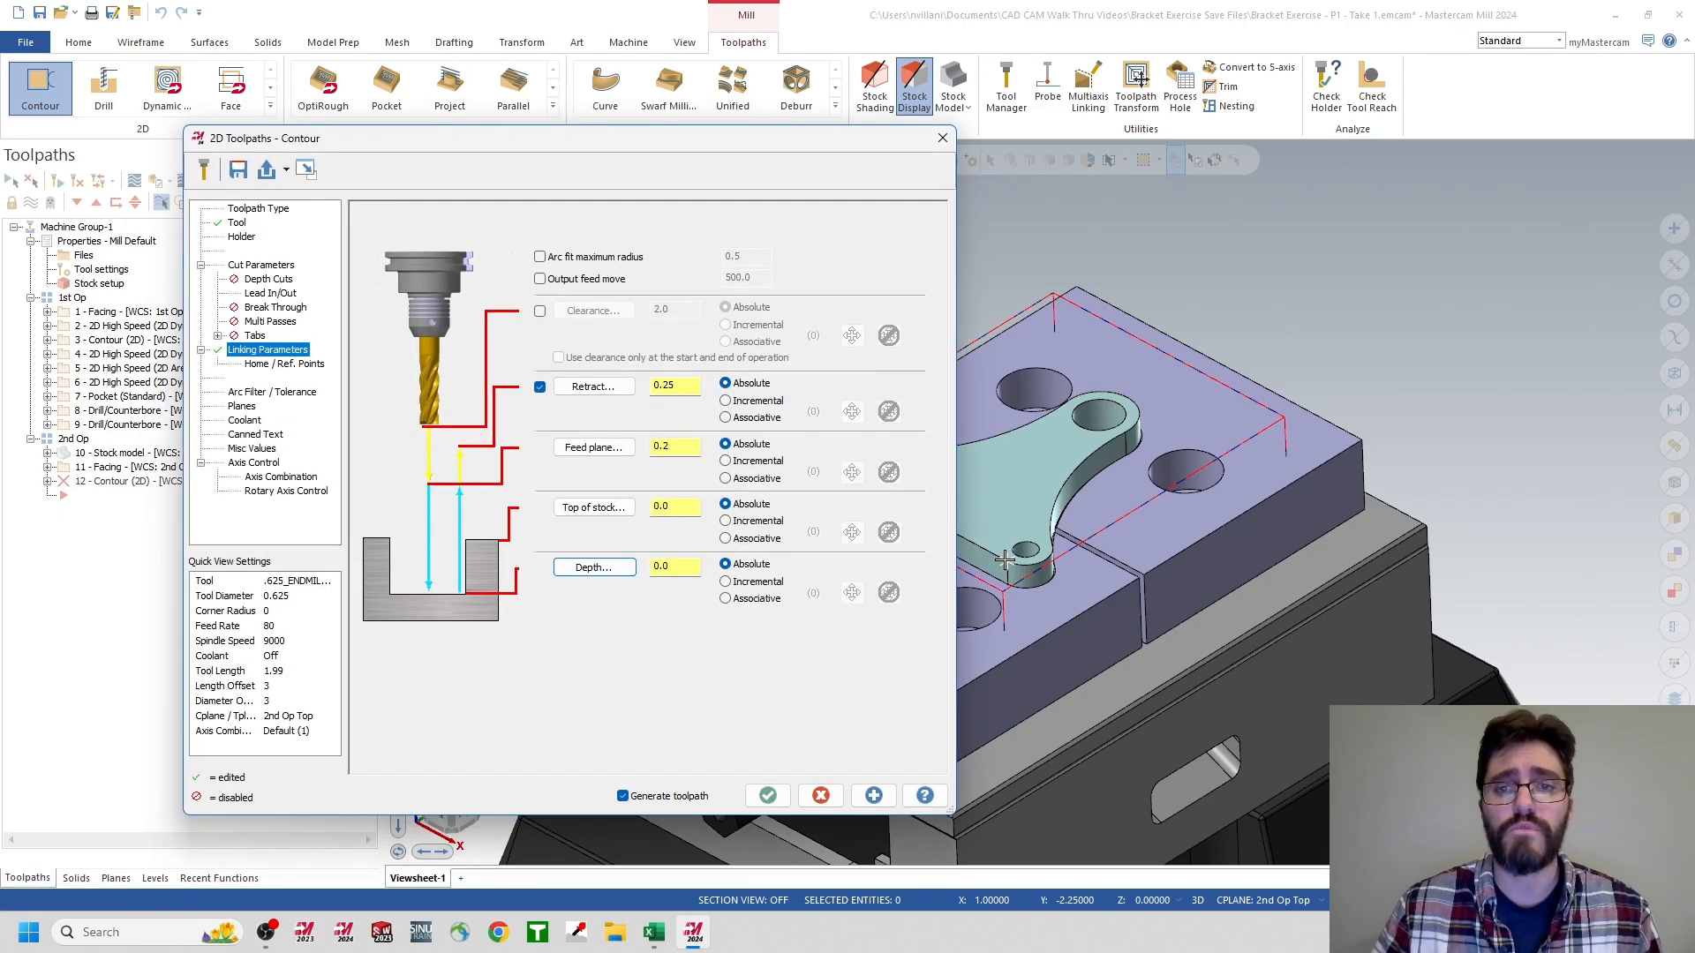
double_click(650, 572)
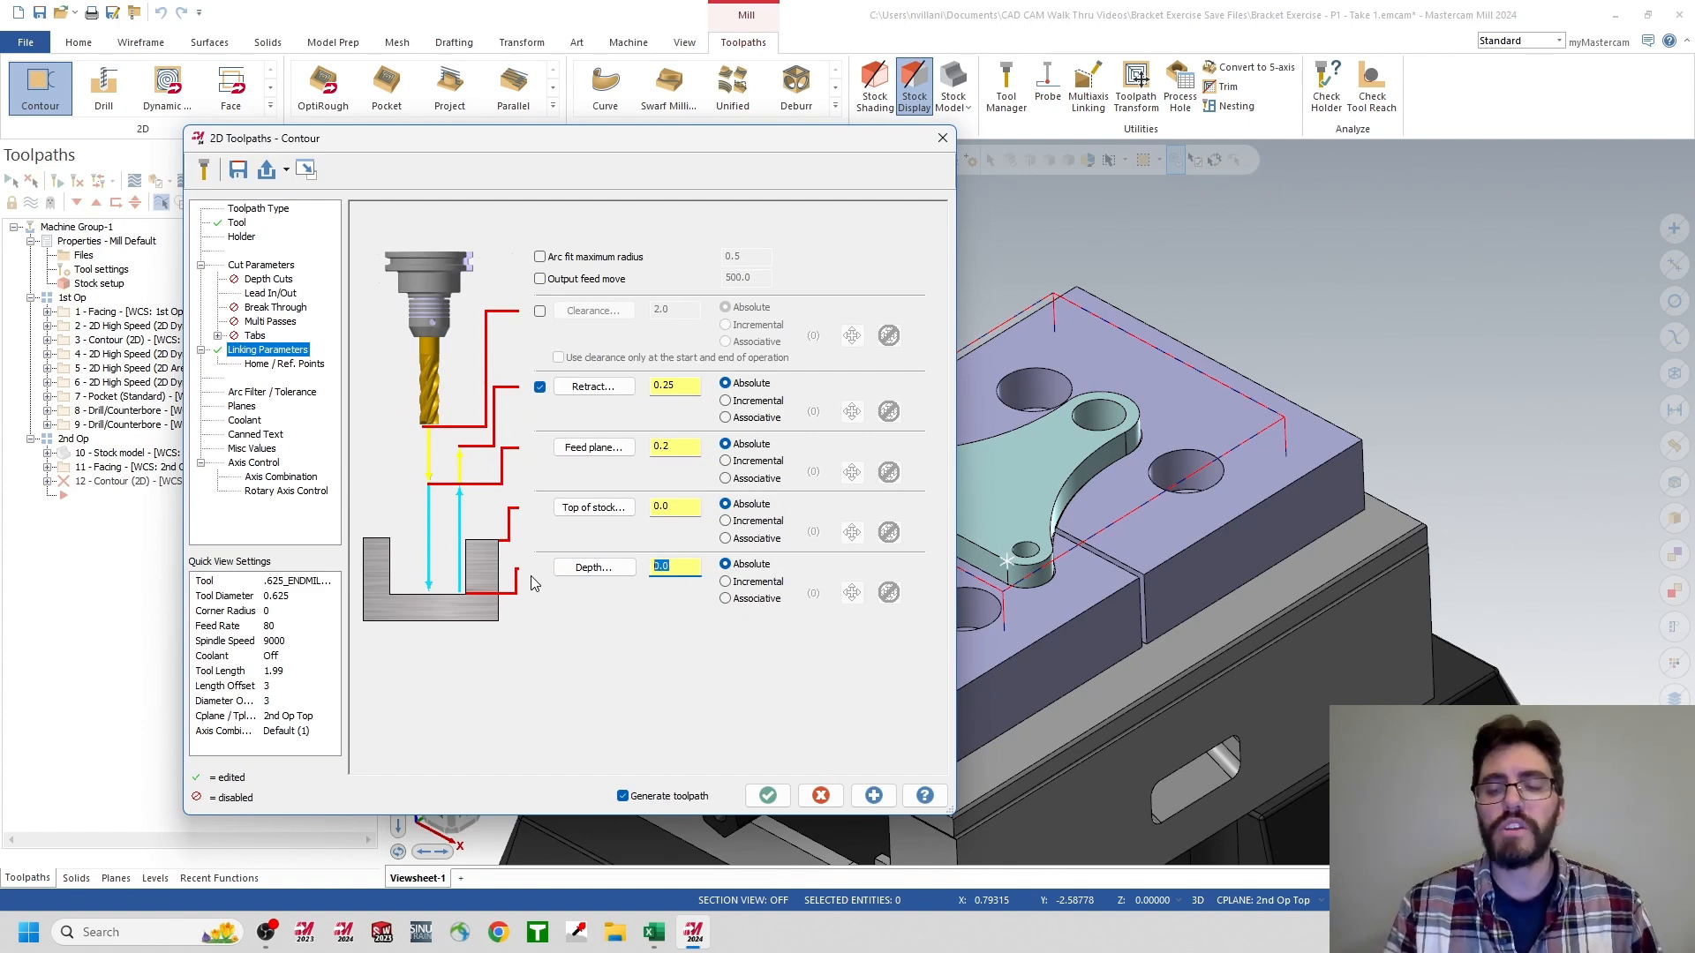
type("-.0312")
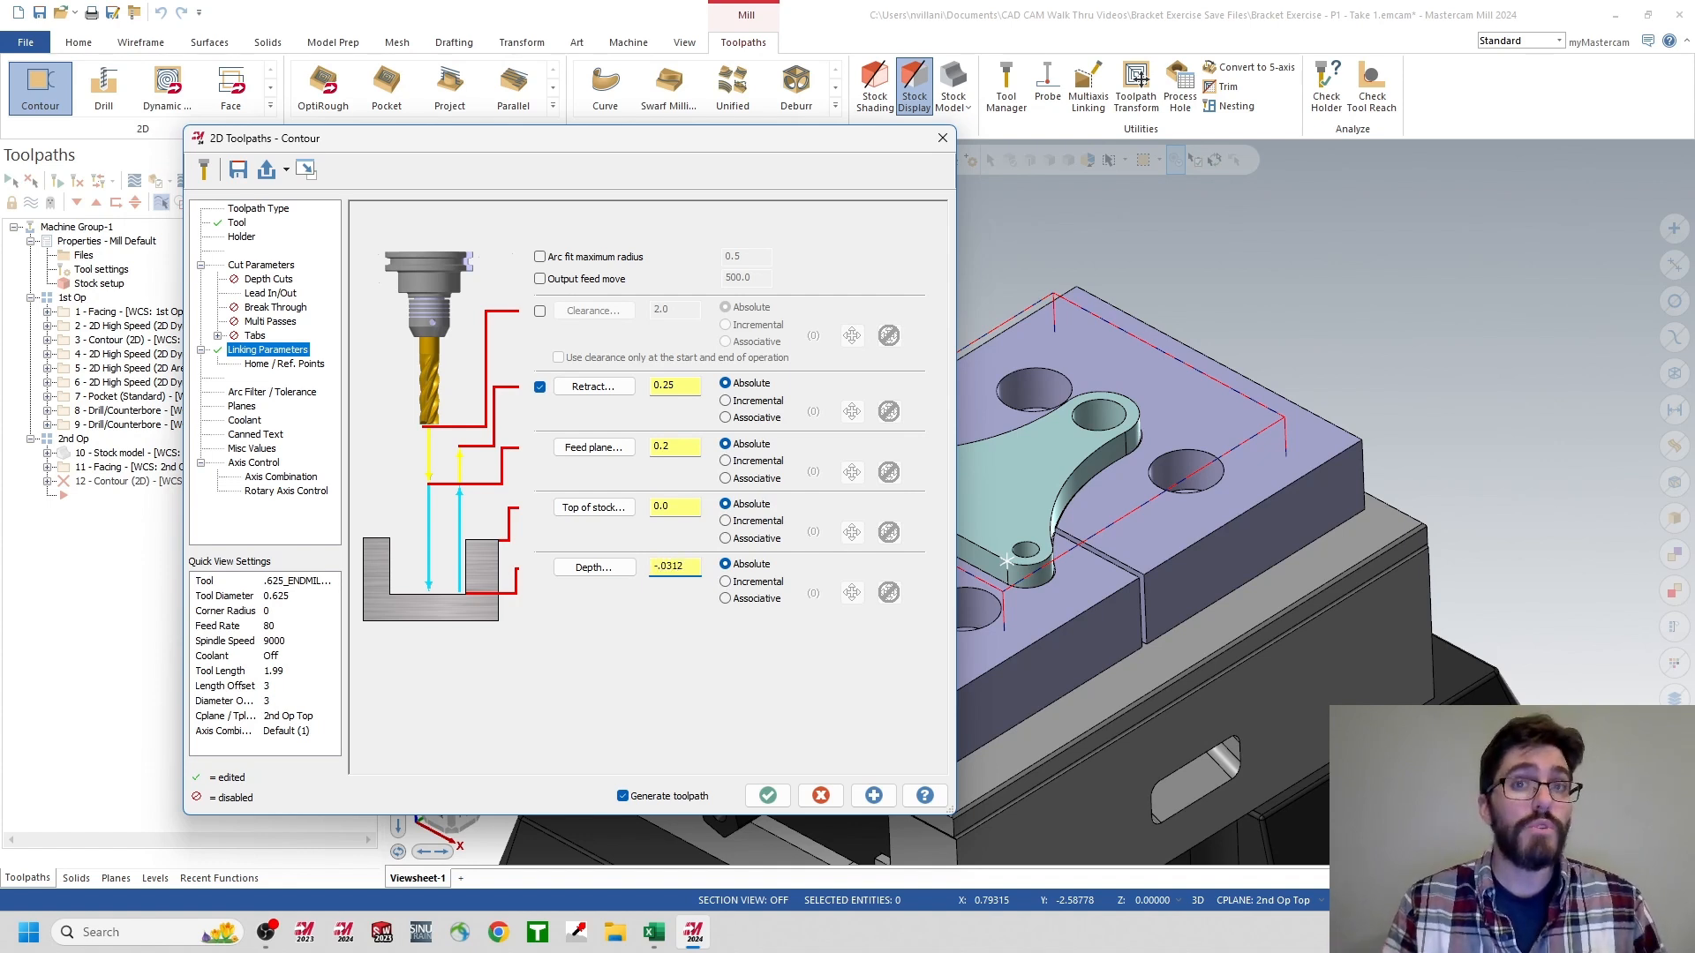
left_click(664, 566)
key("BackSpace")
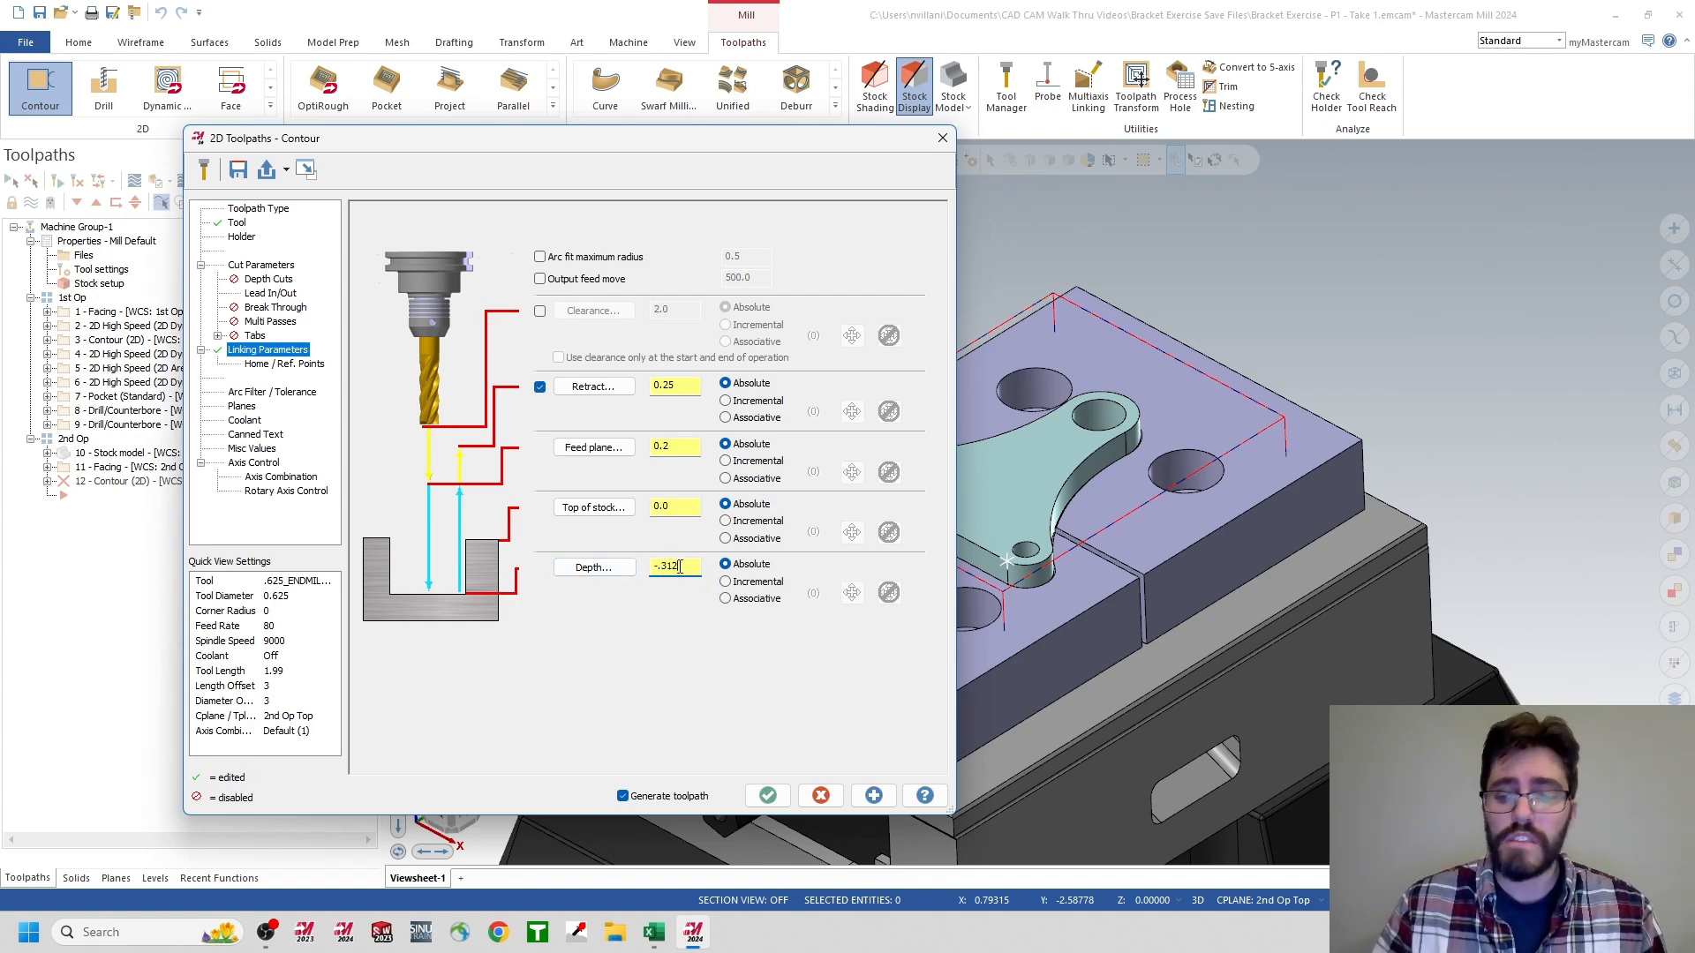
left_click(680, 567)
type("5")
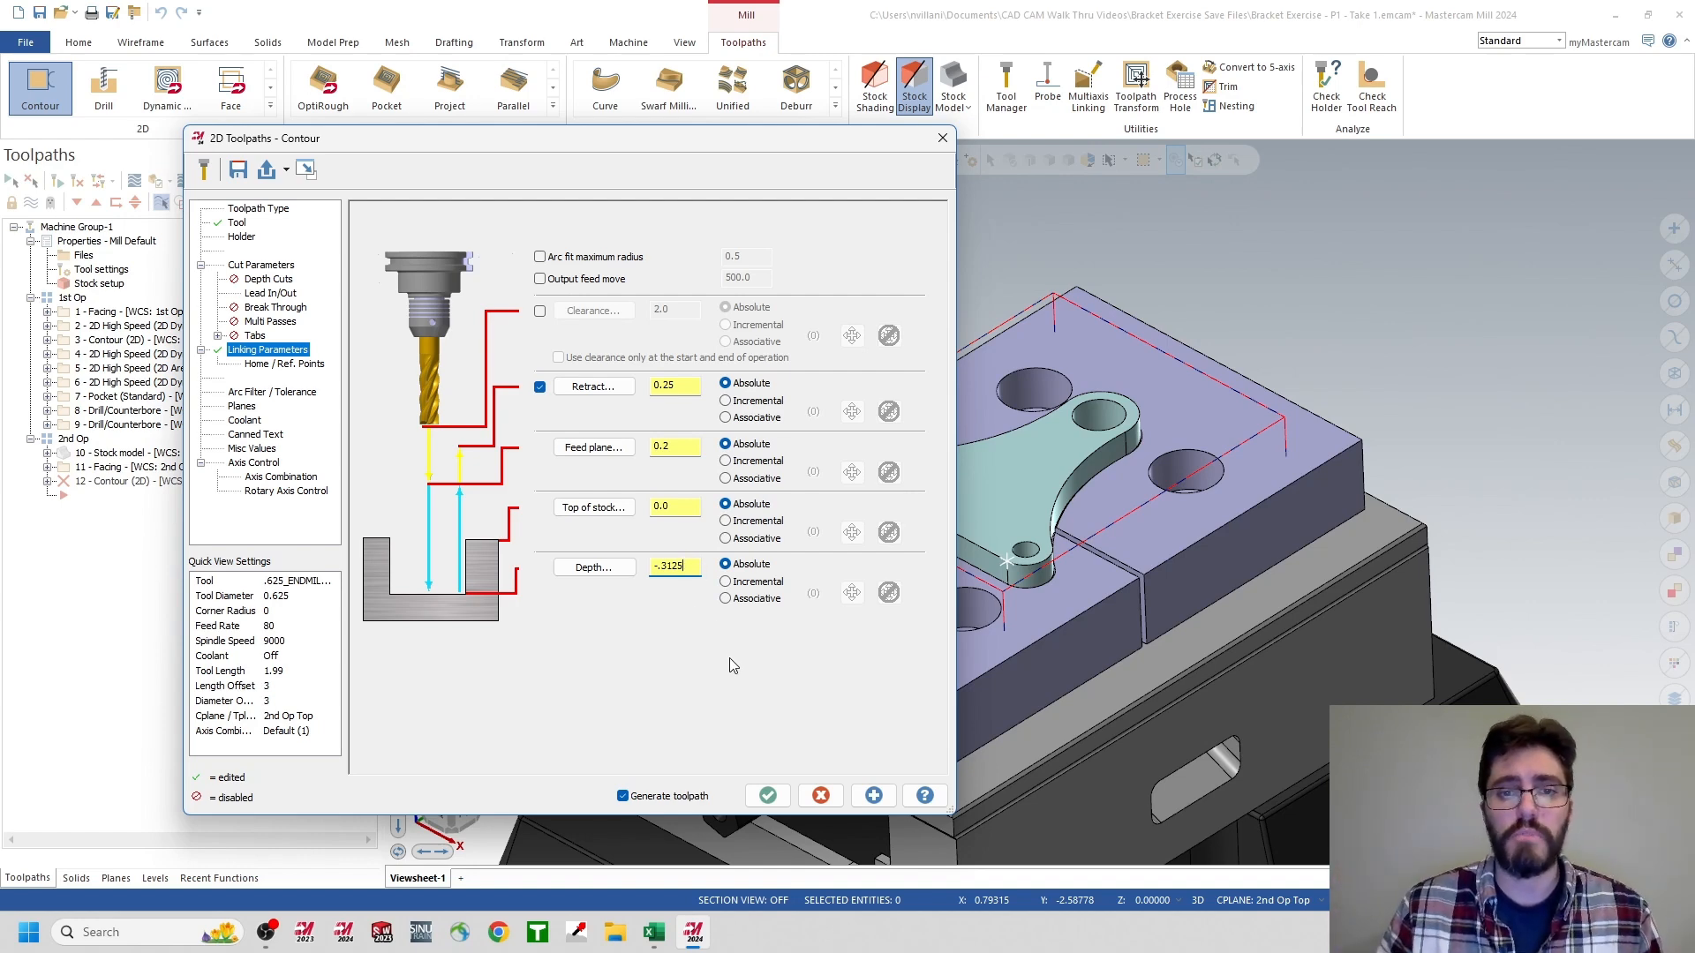
left_click(767, 795)
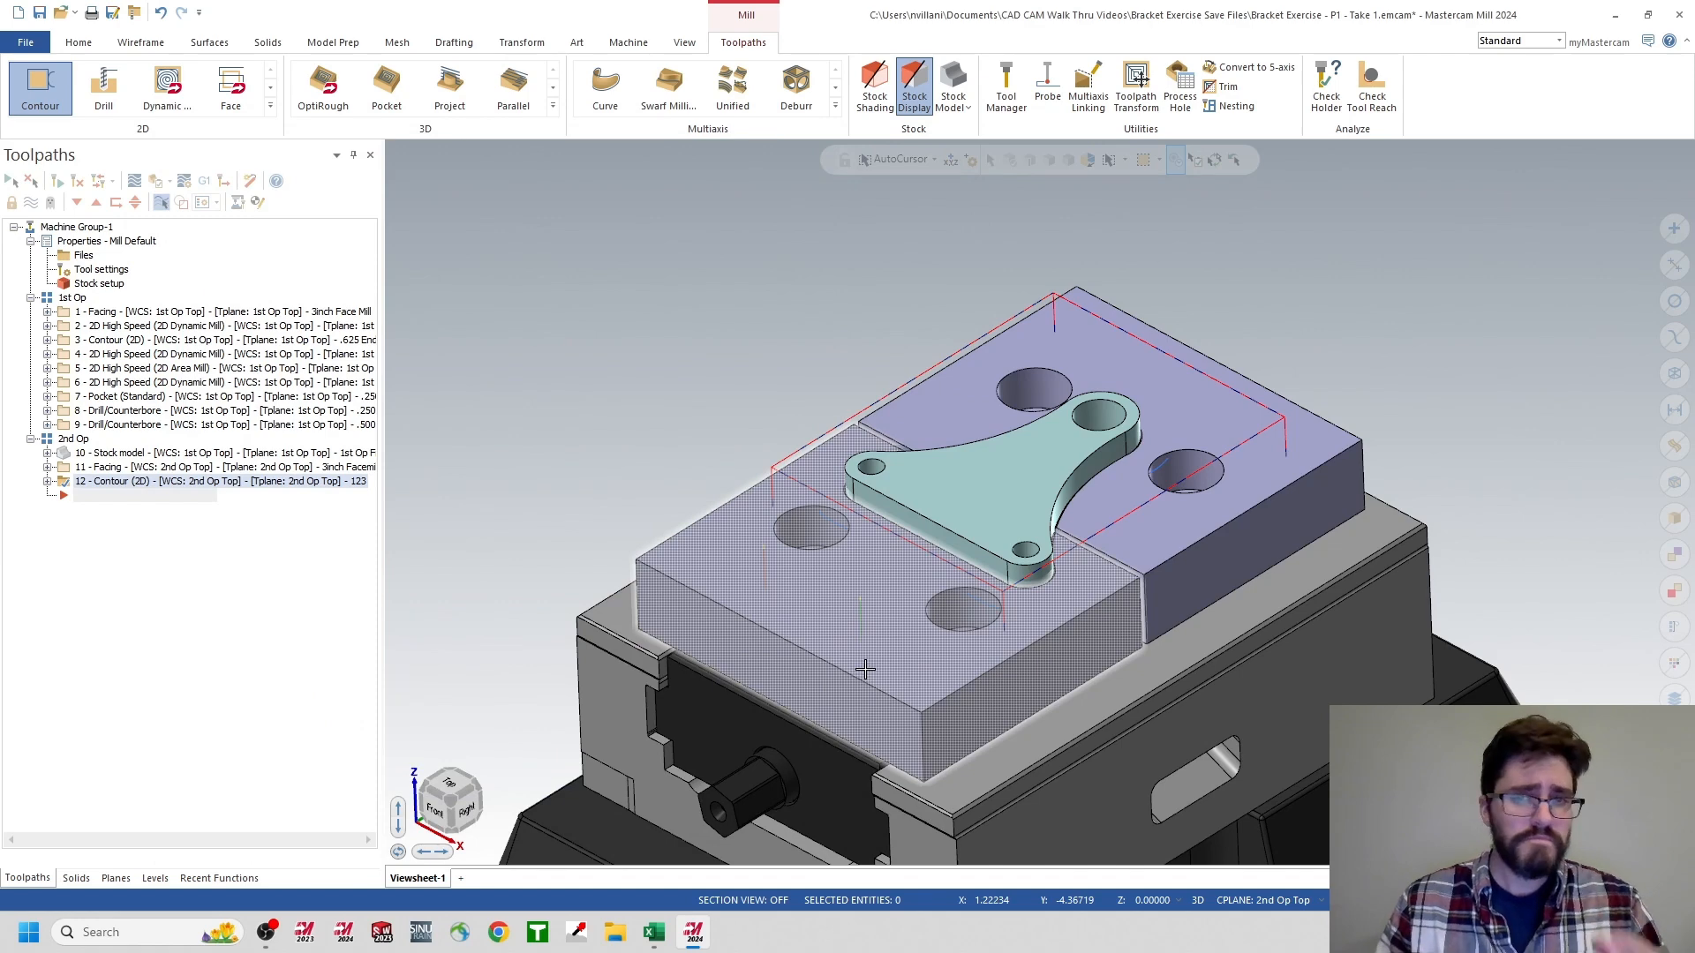
- Simulate all 2nd Op toolpaths in Verify and continue playback past the collision stop to the end
scroll(936, 613, "up", 5)
scroll(968, 600, "up", 1)
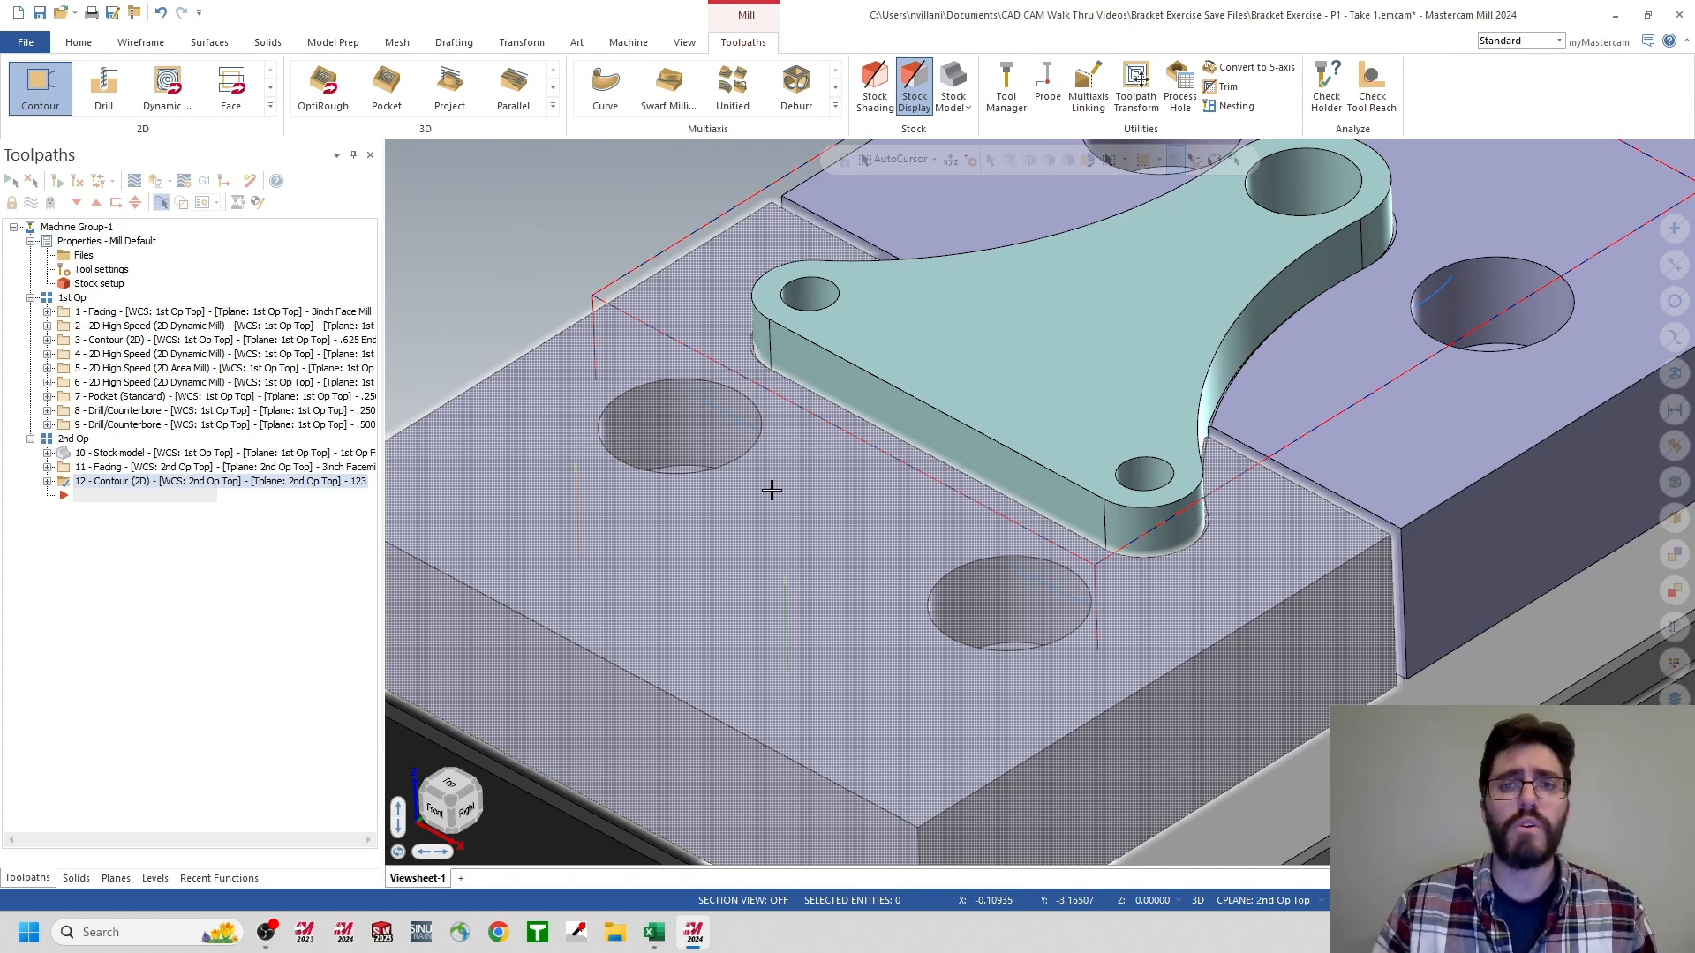
scroll(768, 488, "down", 4)
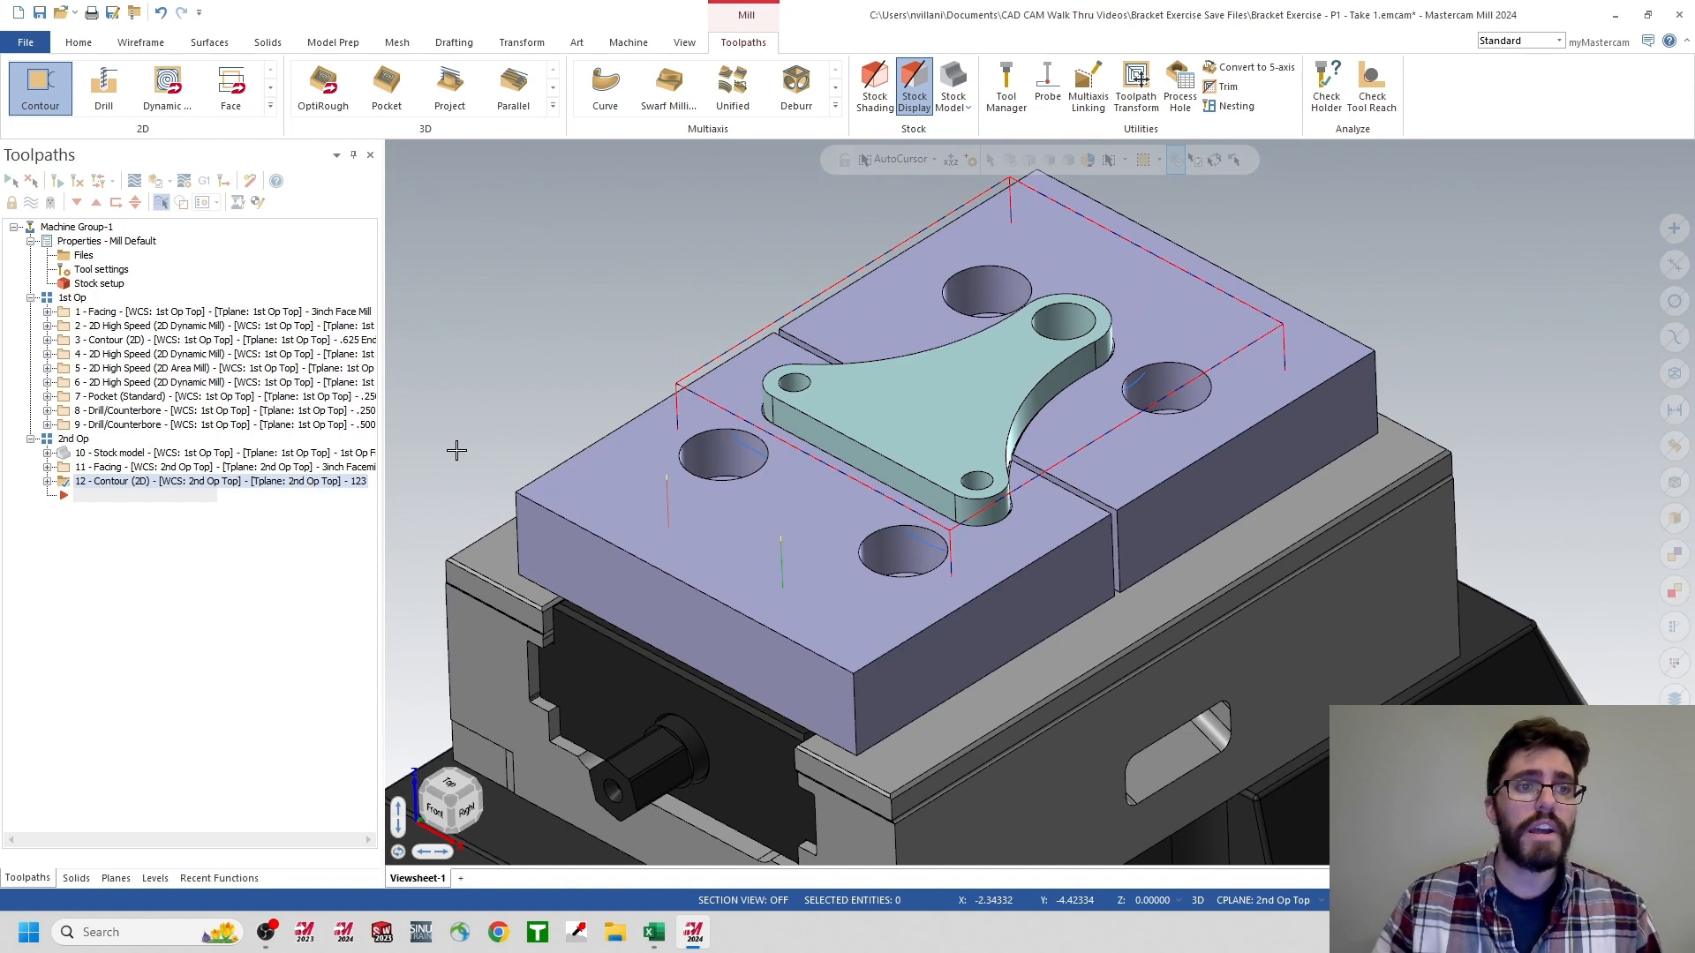
left_click(73, 439)
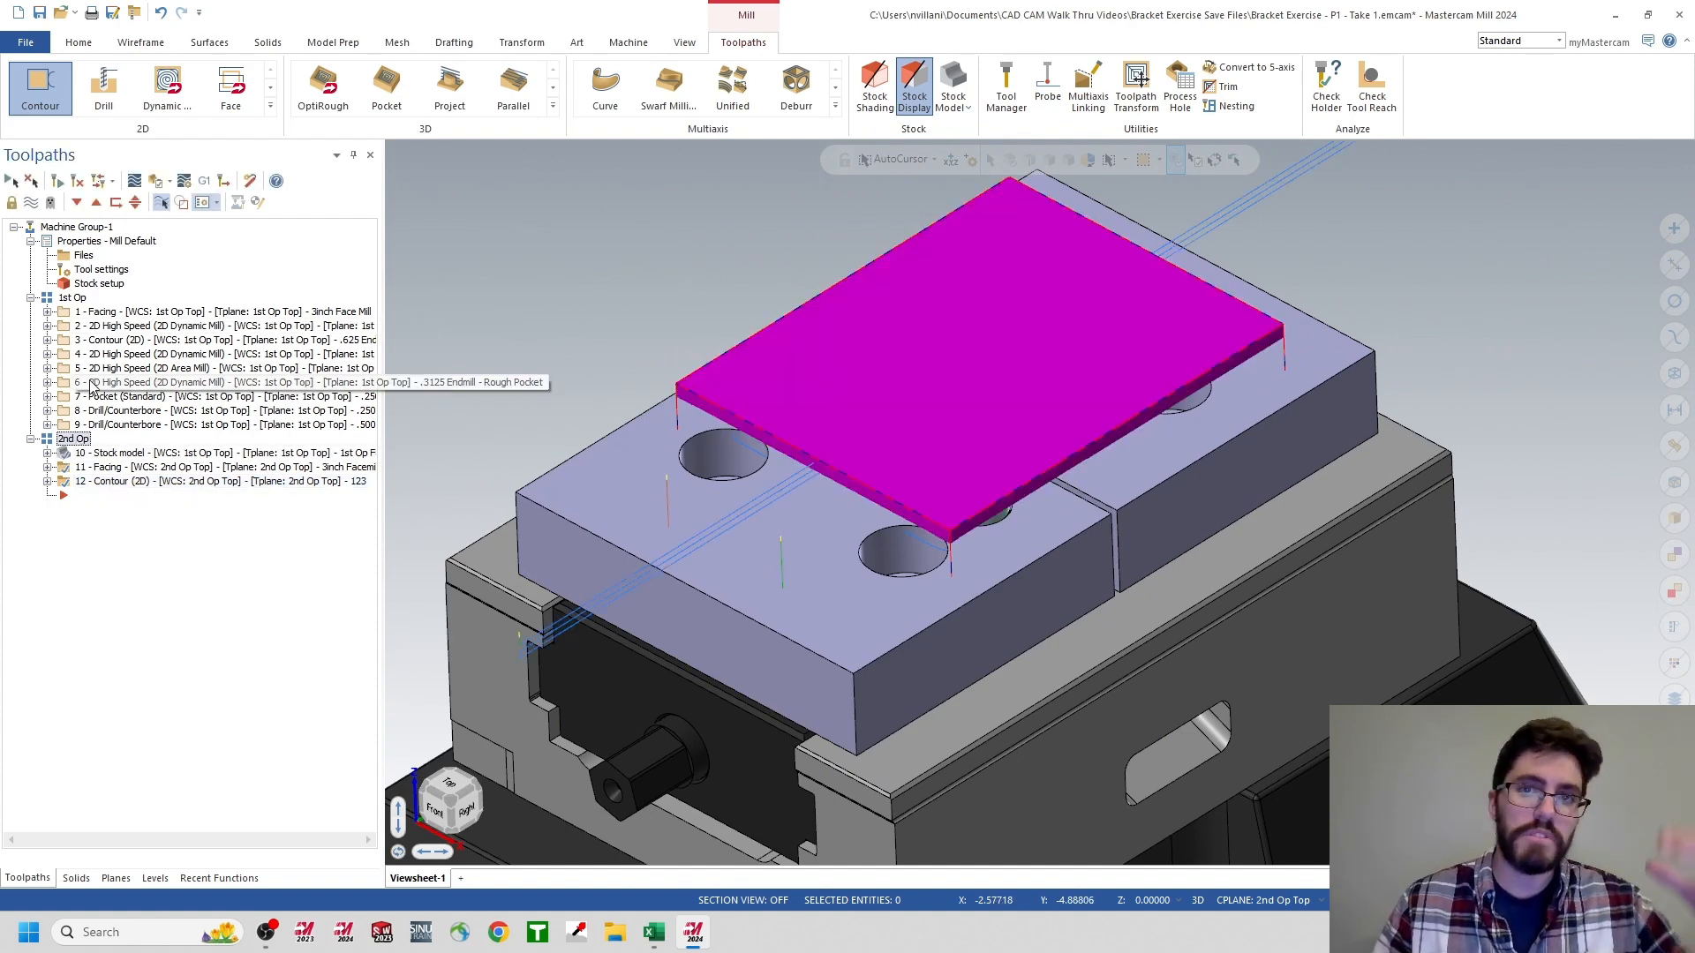
left_click(158, 183)
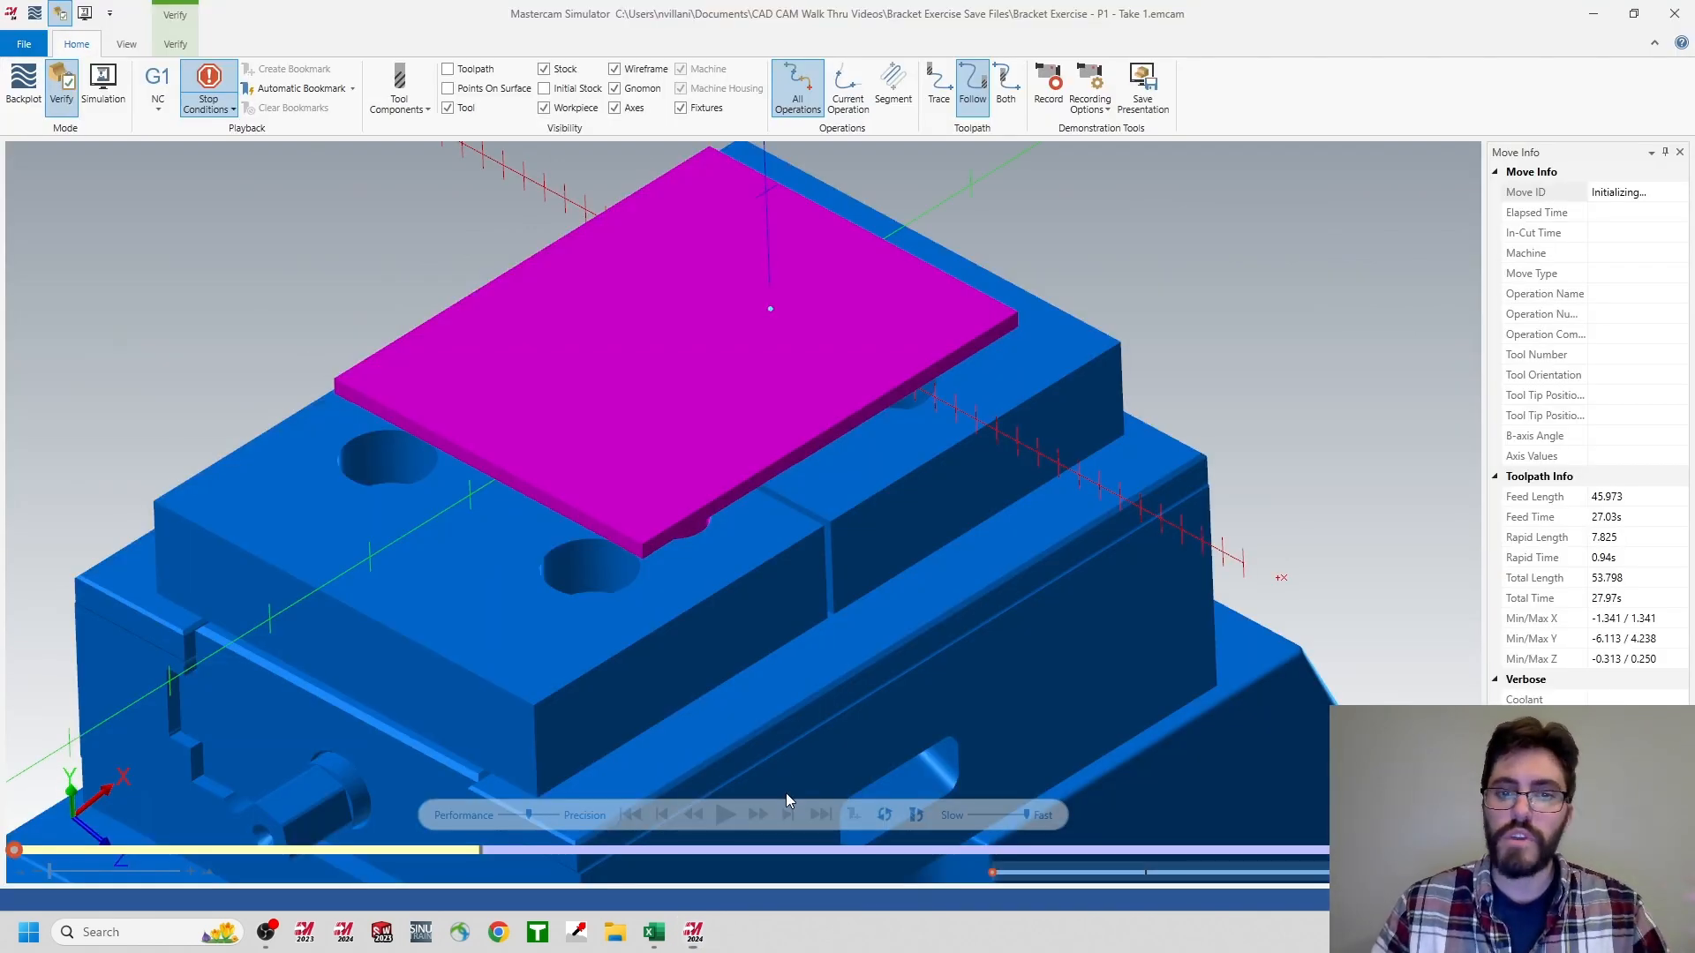
left_click(723, 814)
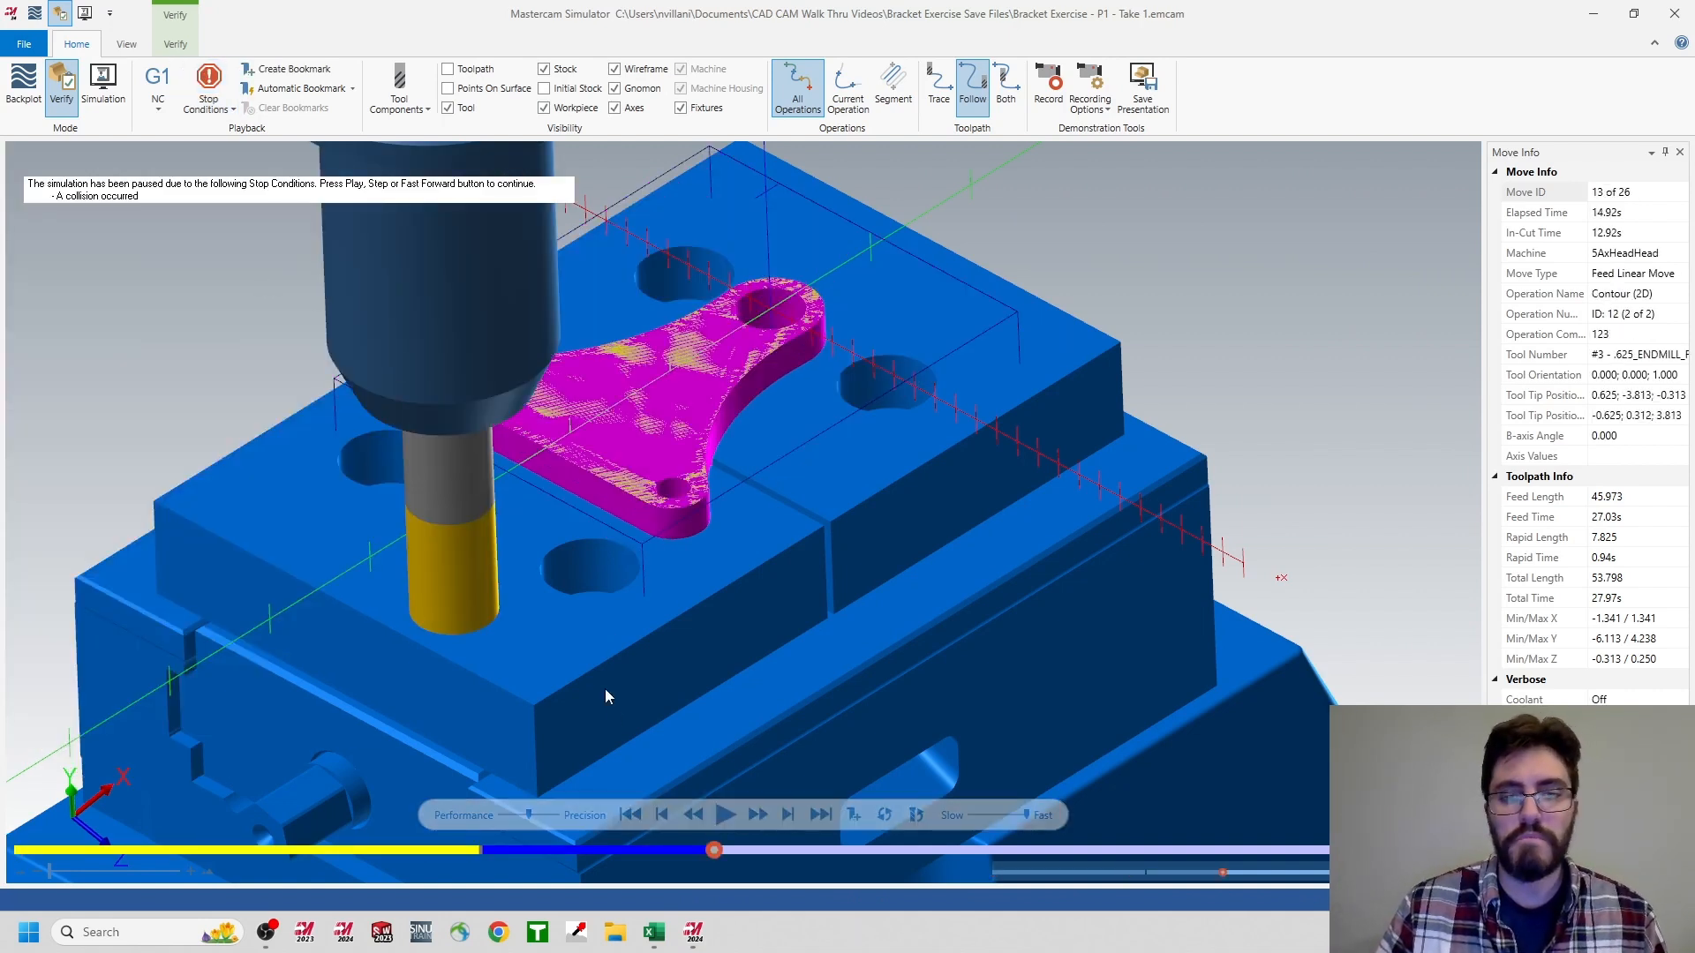
left_click(723, 815)
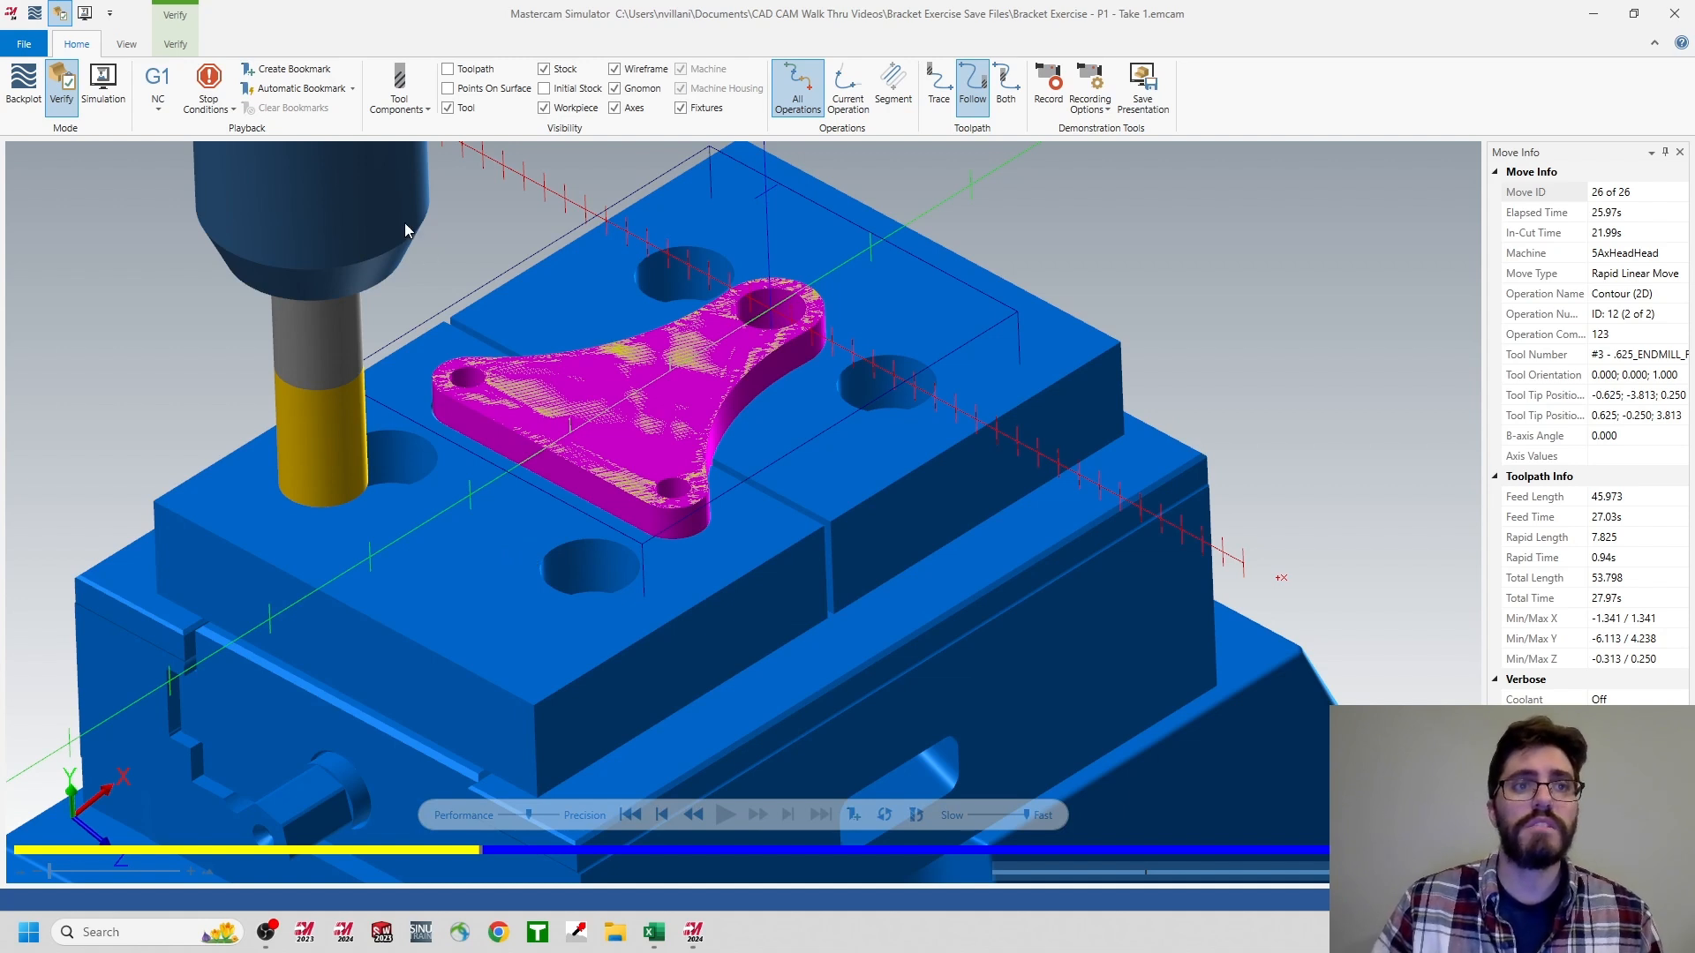
- Review the Verify collision detection options for tool against fixture, workpiece and stock, and accept them
left_click(183, 46)
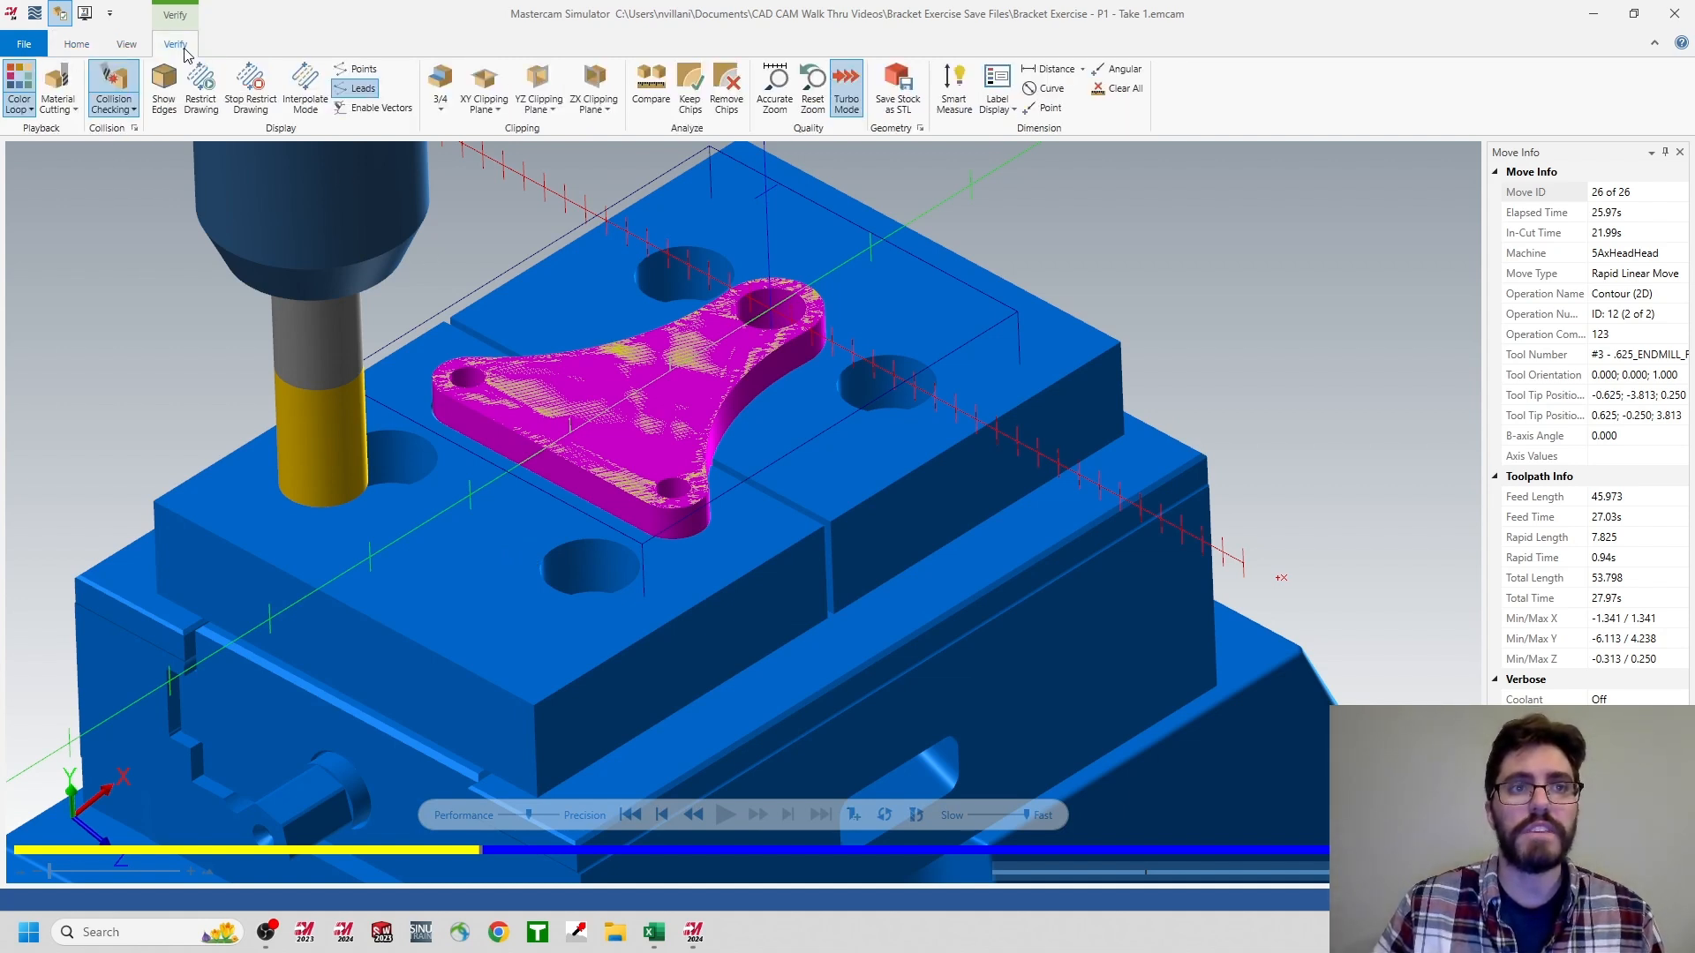
left_click(124, 96)
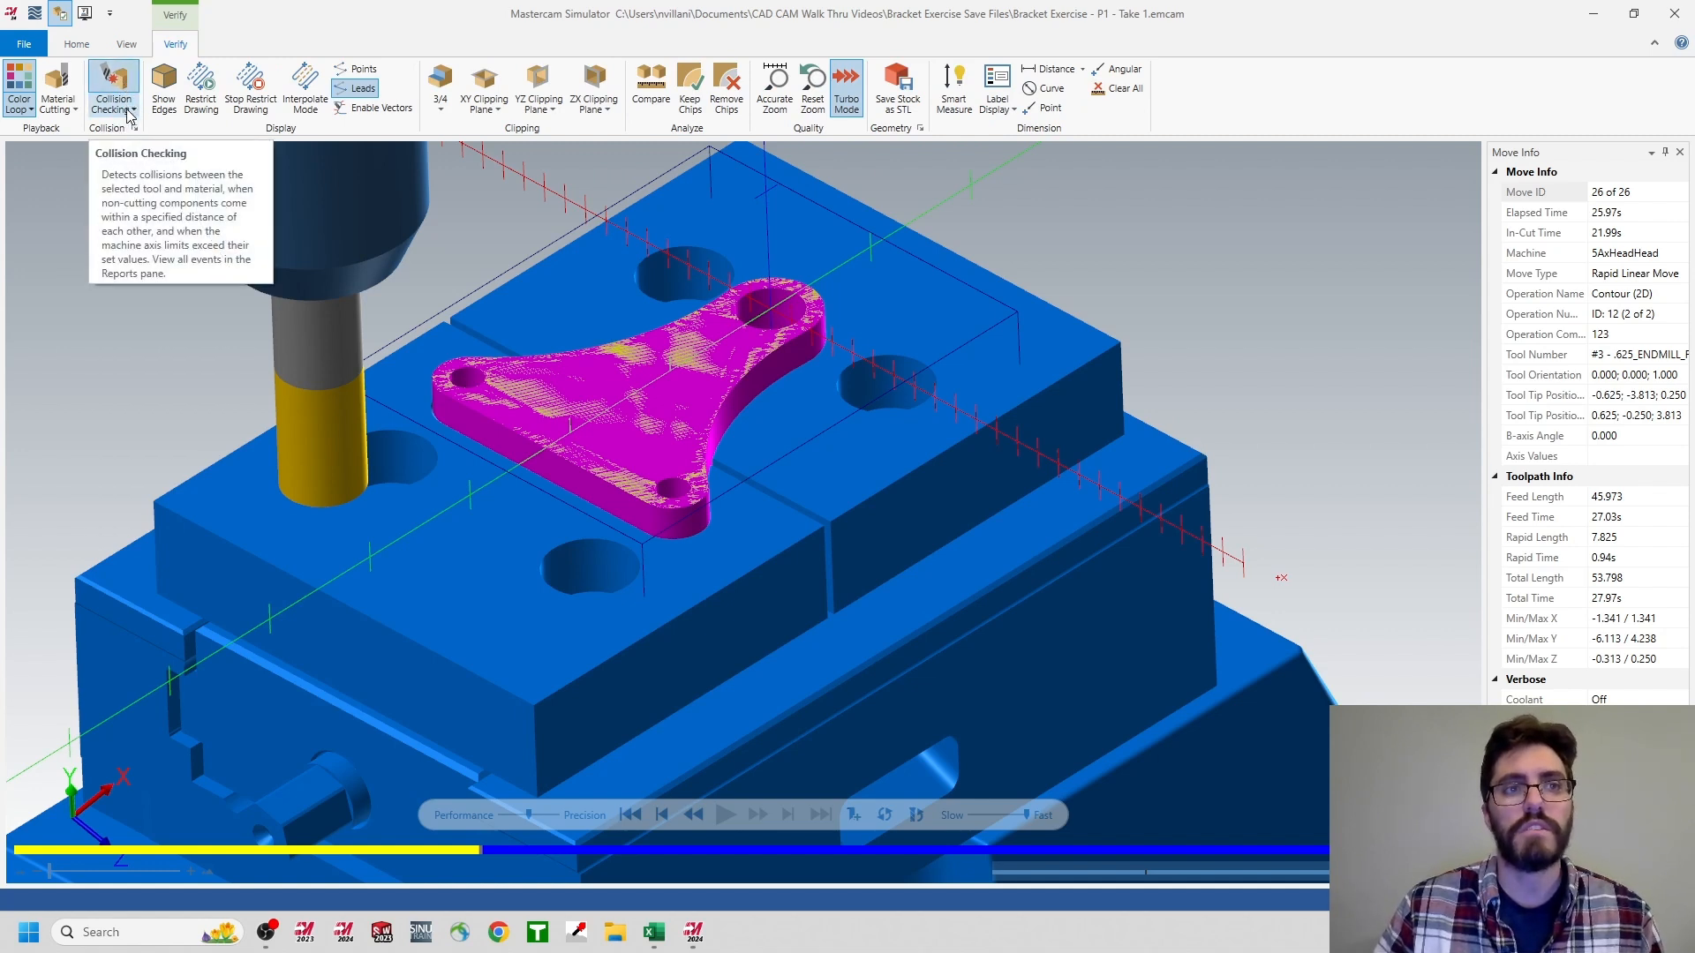
left_click(128, 111)
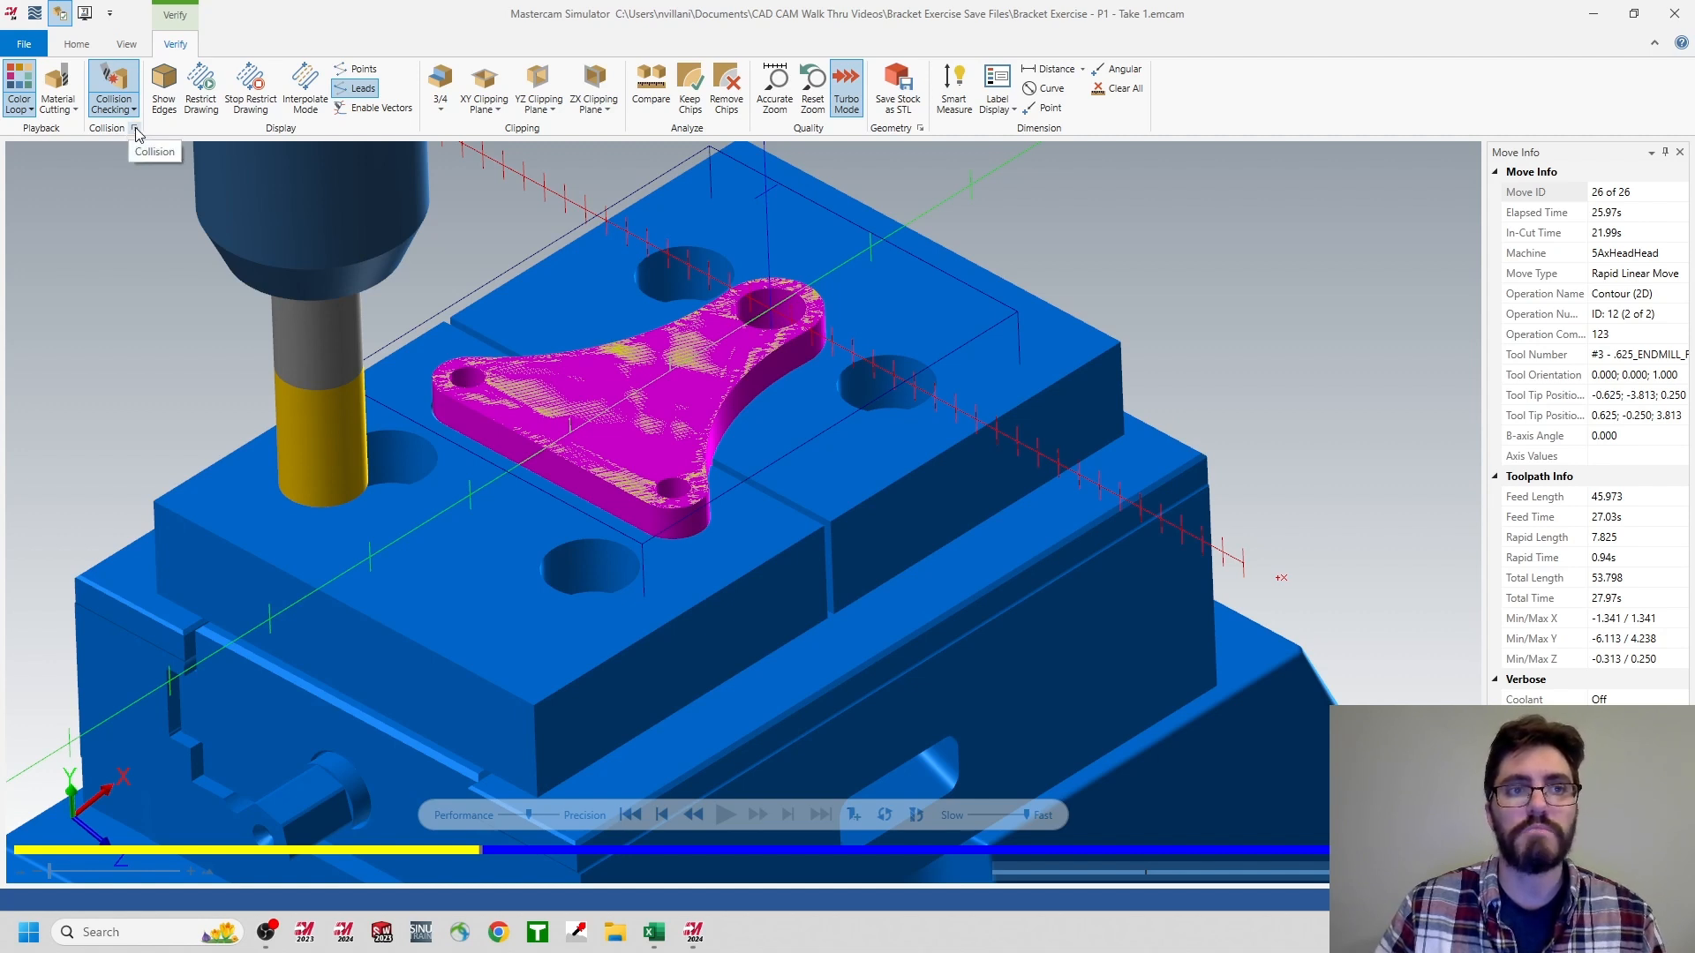
left_click(136, 129)
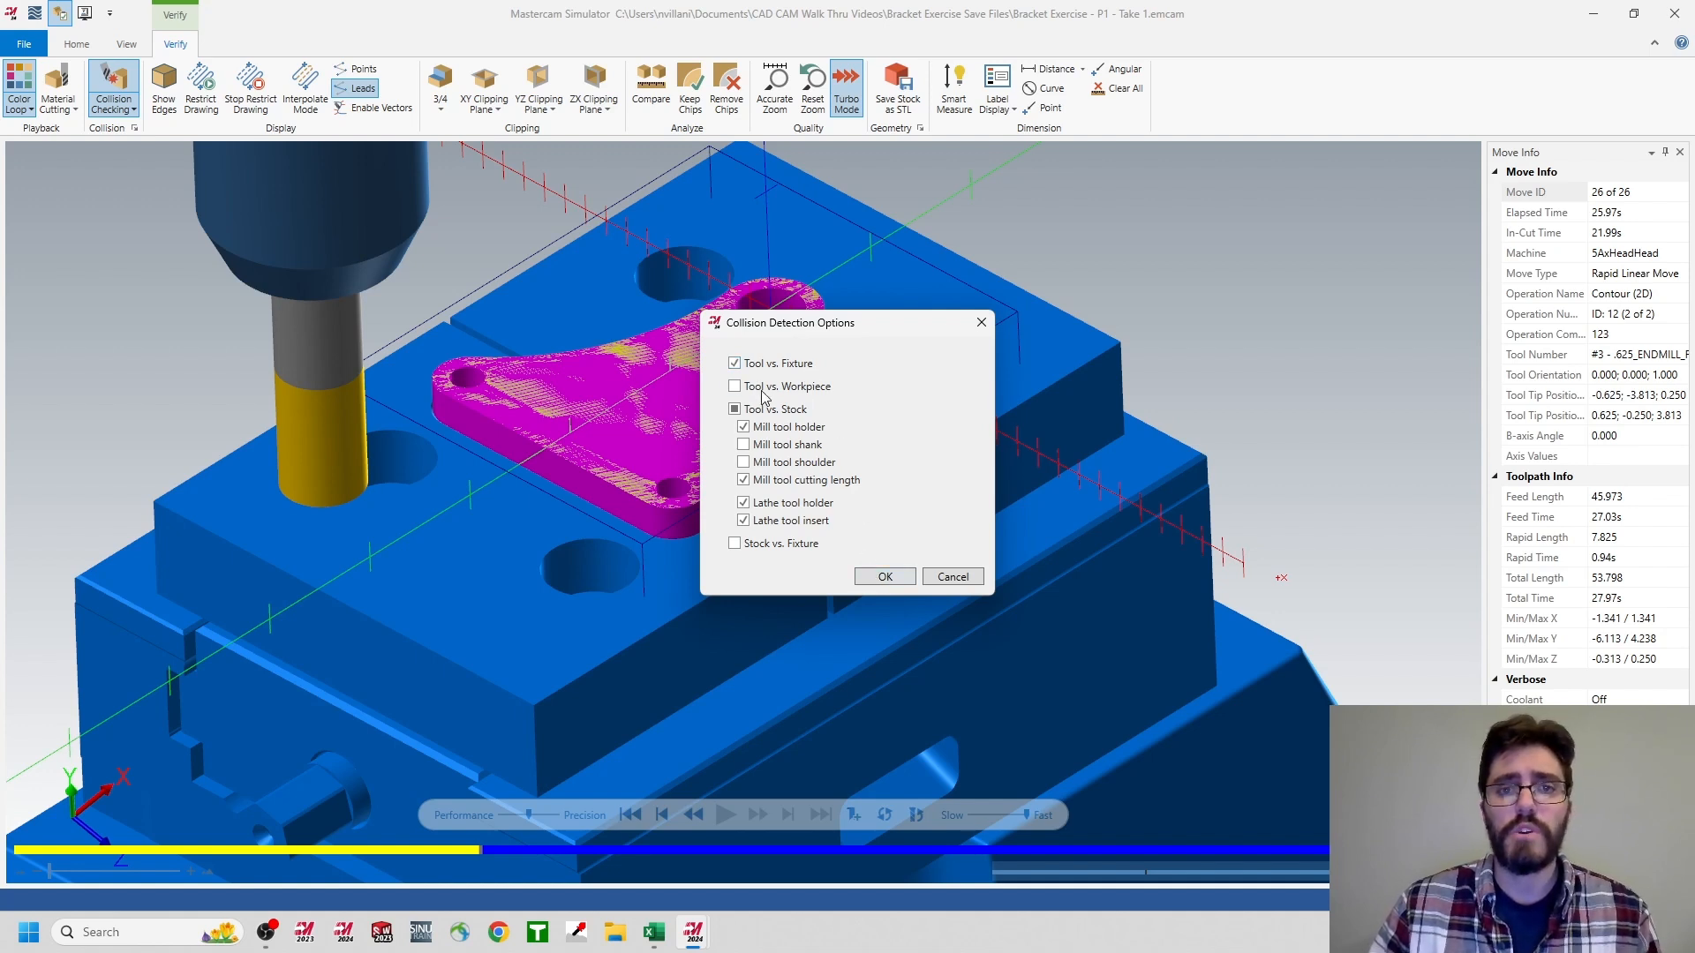
left_click(878, 577)
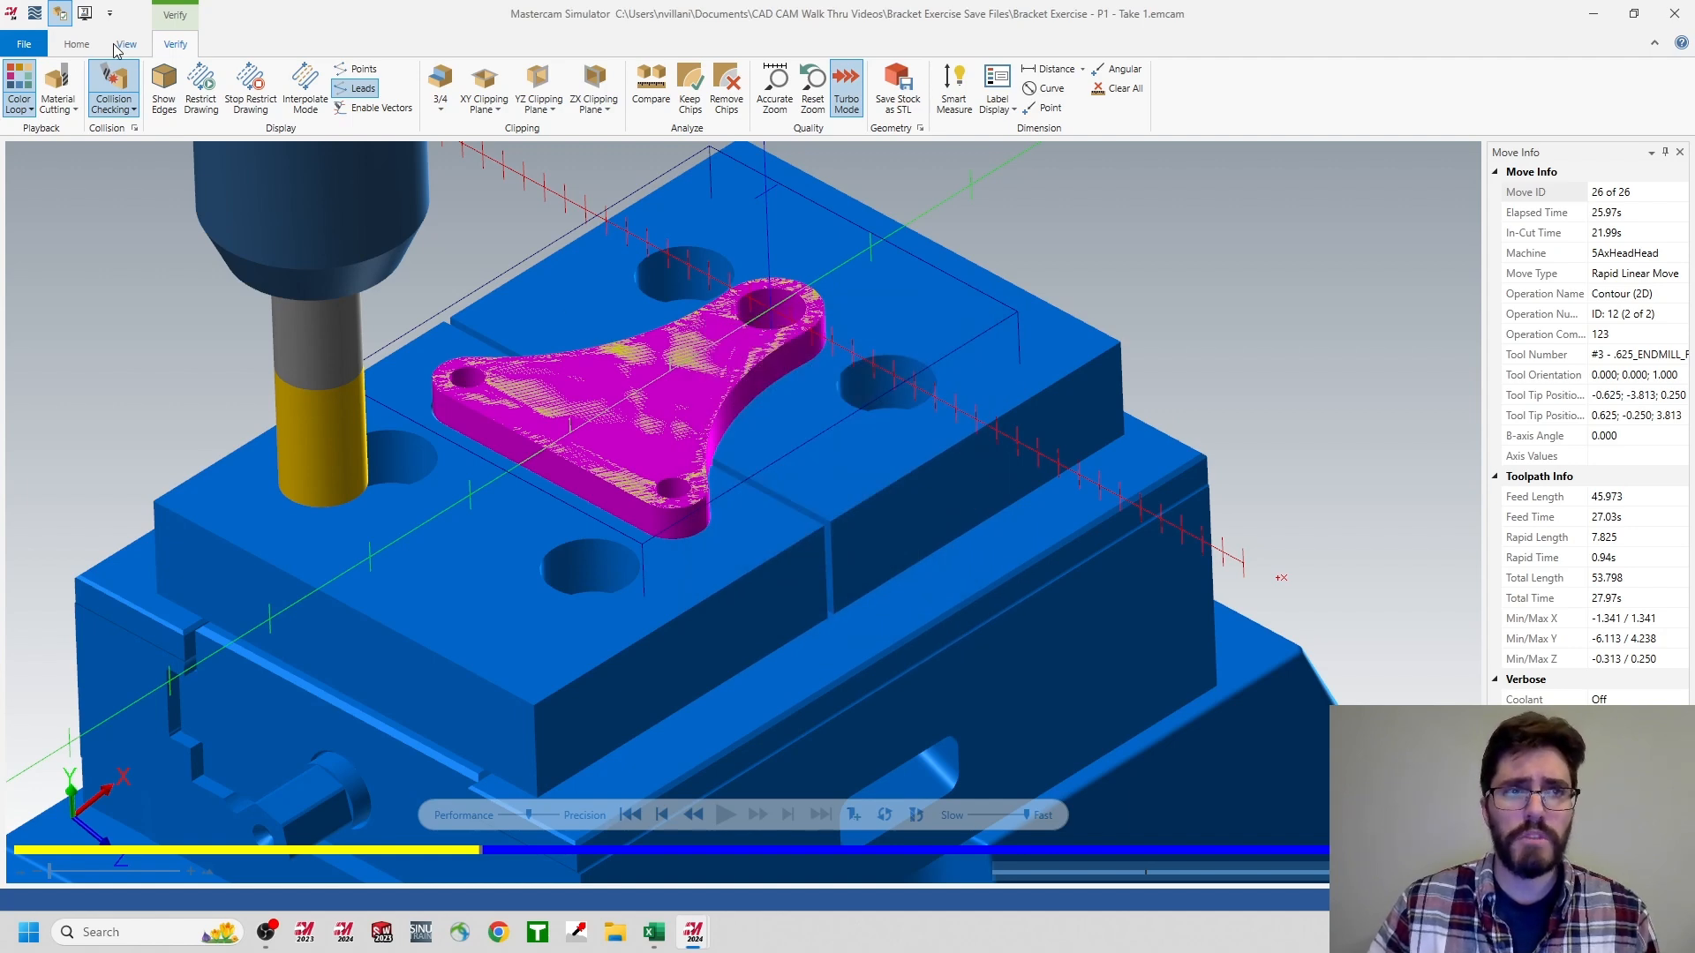
- Turn on the simulation stop conditions with Collision as the stop event
left_click(83, 47)
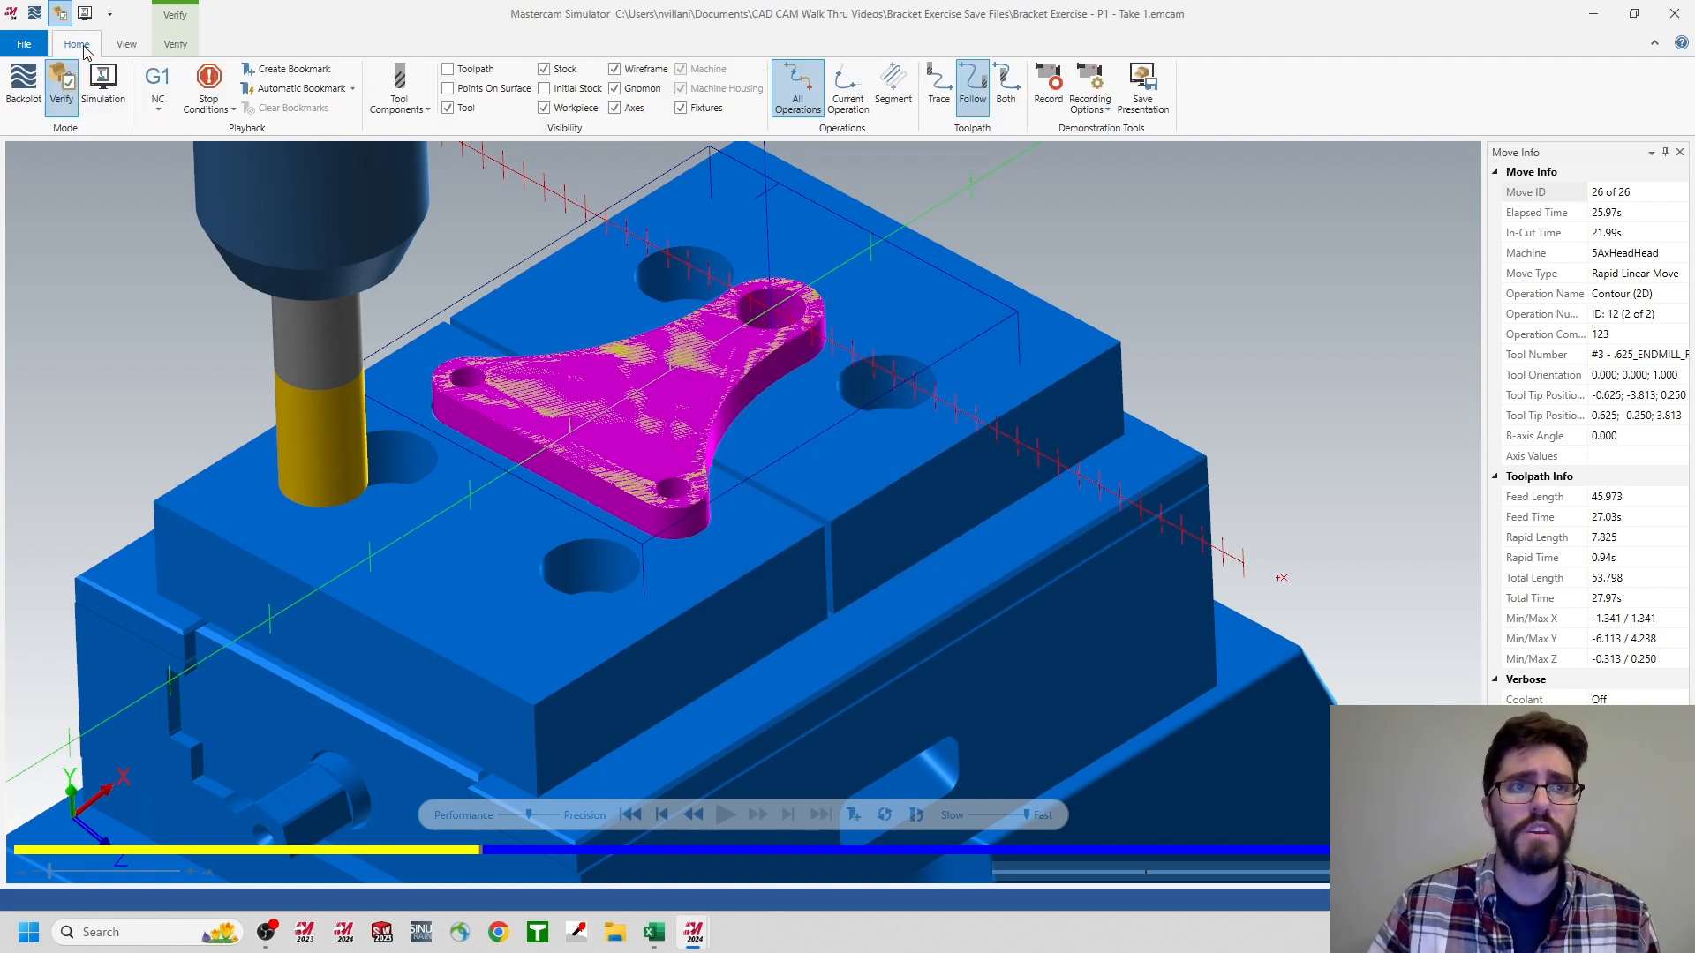
left_click(211, 80)
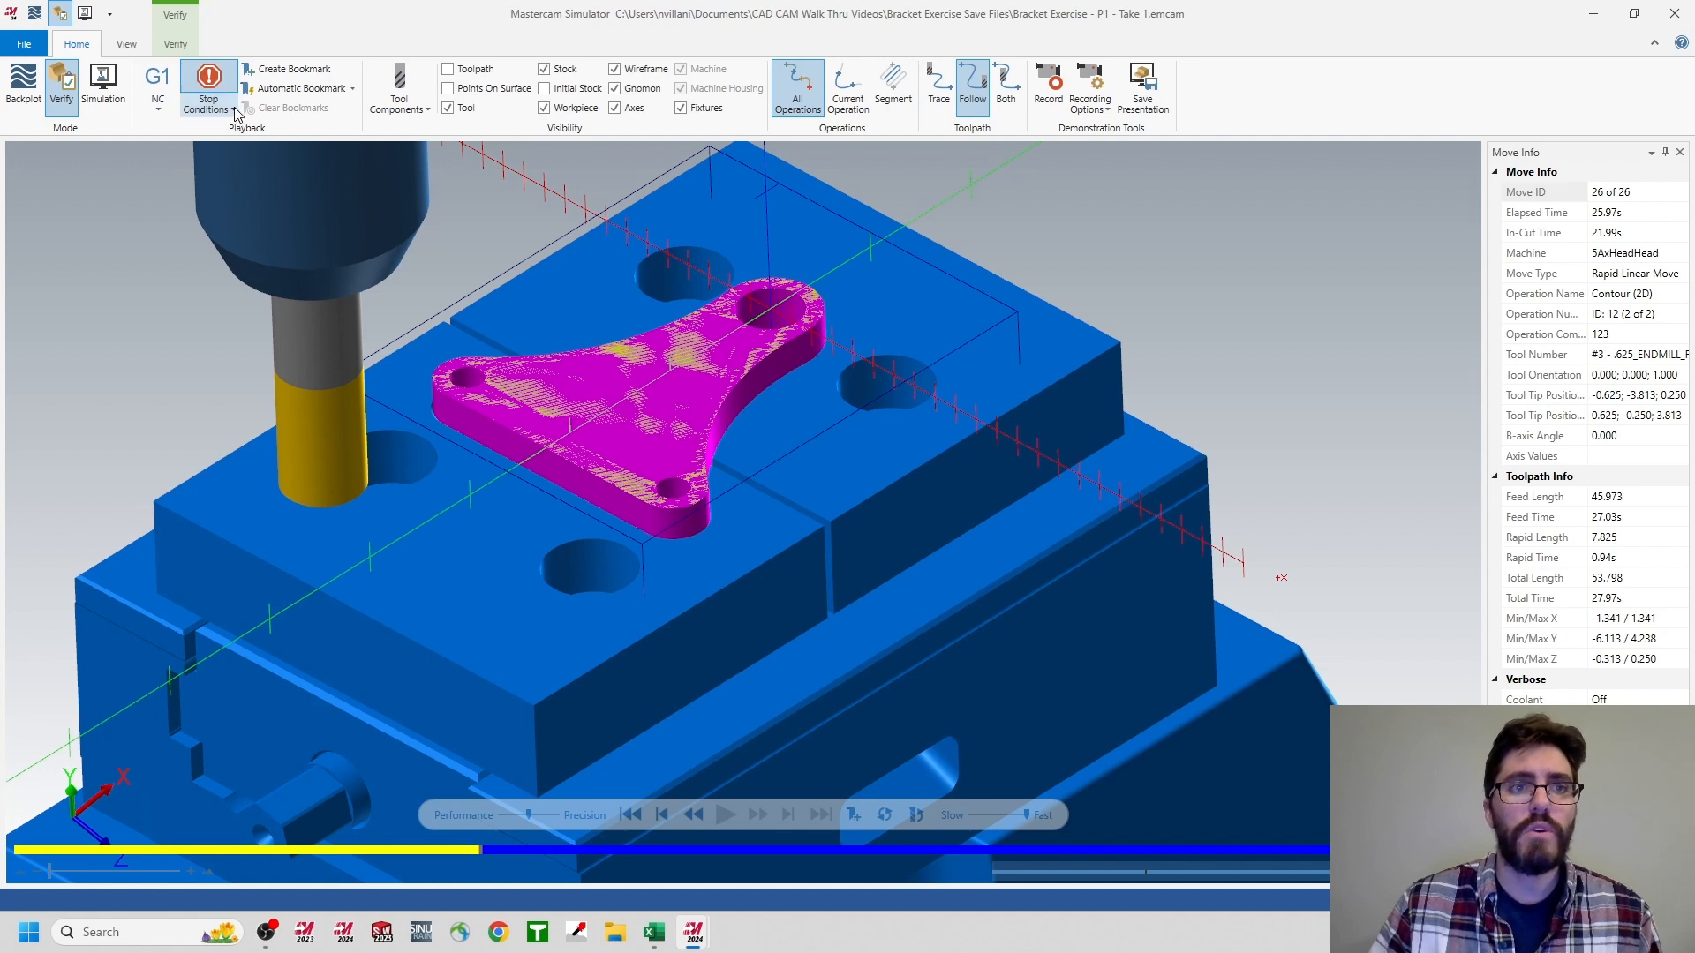
left_click(234, 109)
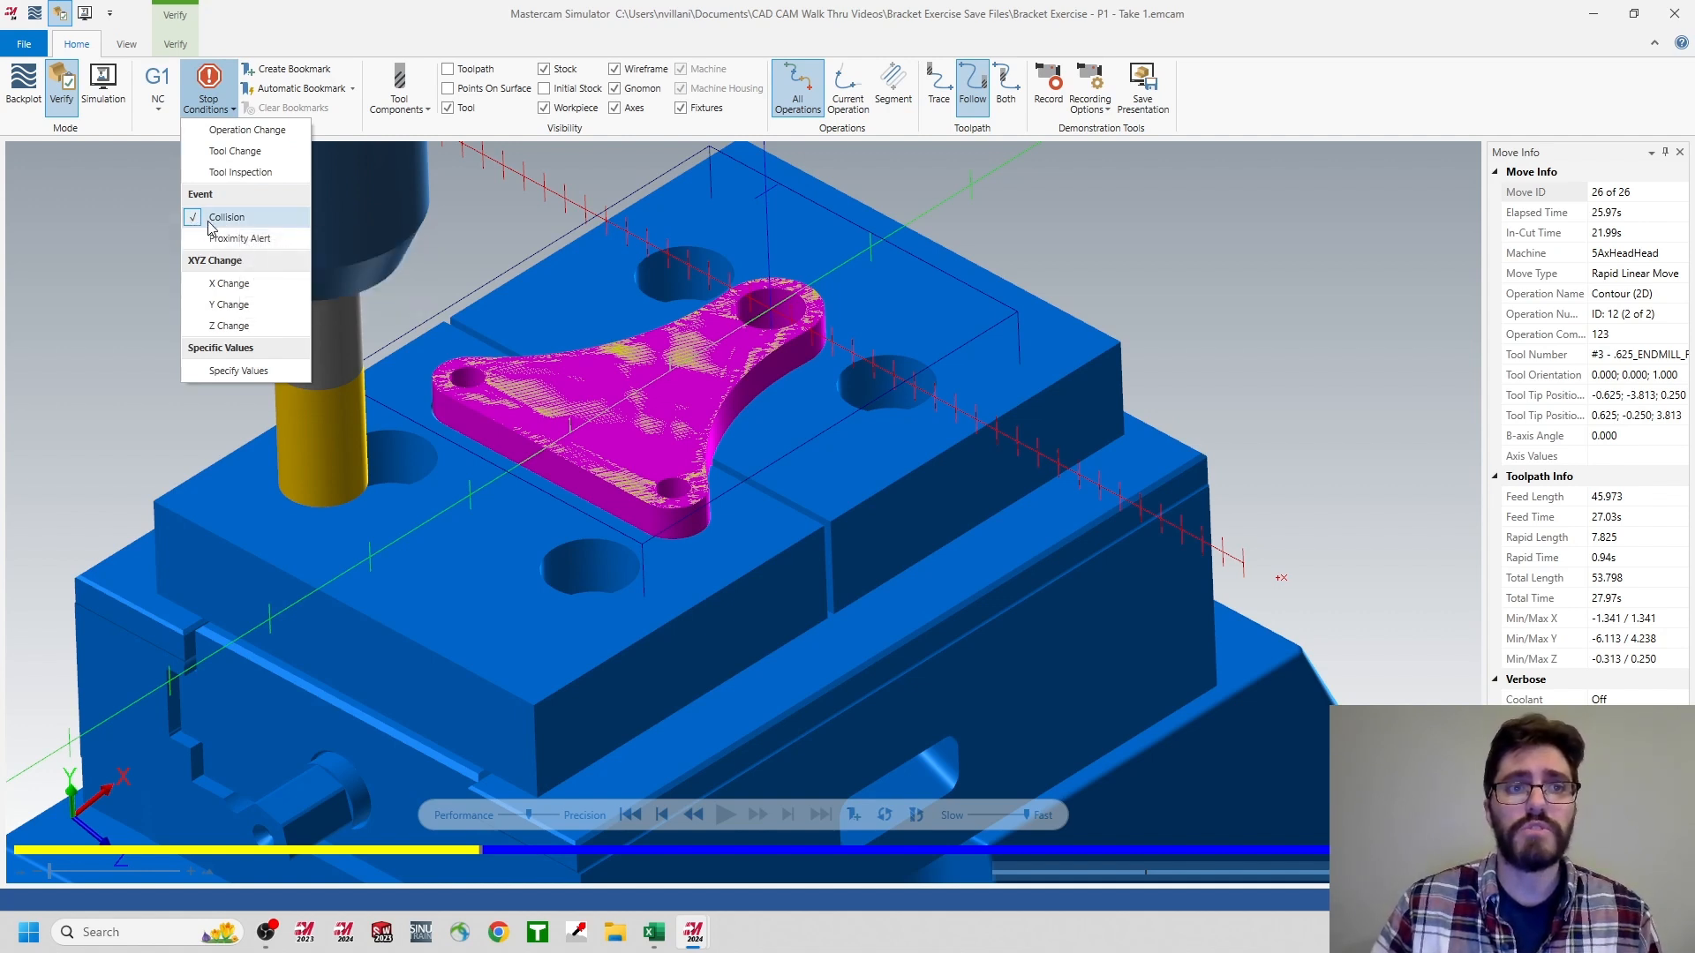
left_click(176, 250)
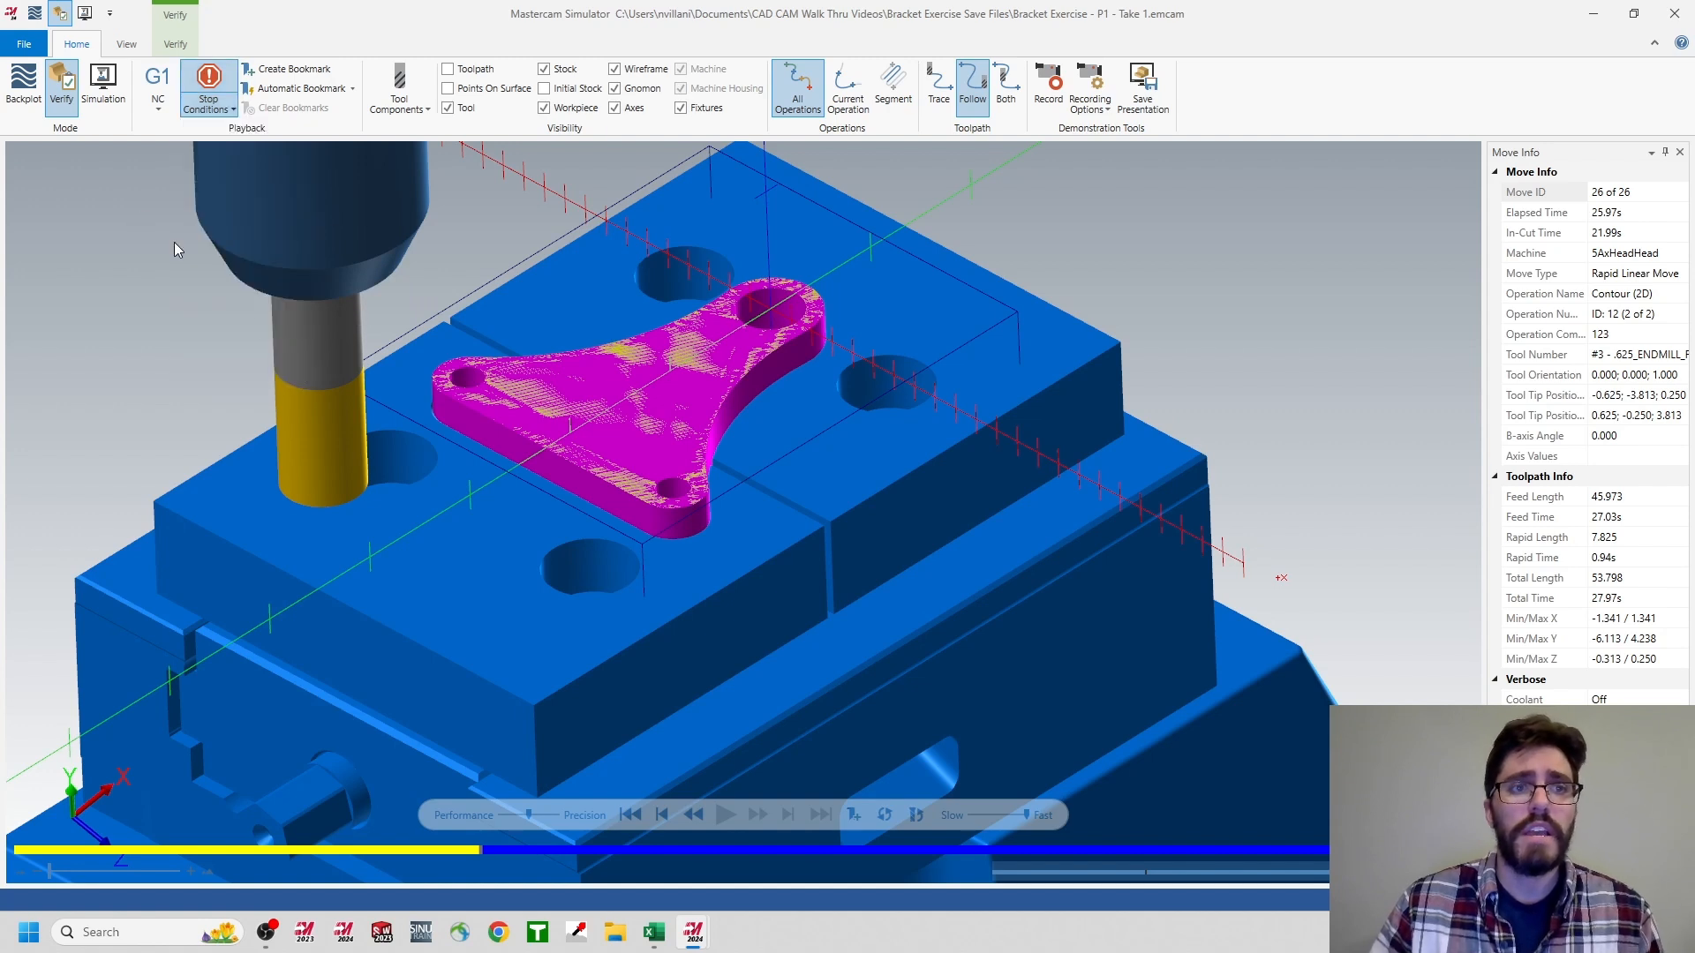
- Replay the simulation from the start at a medium speed, inspect the collision report, and close the simulator
left_click(982, 814)
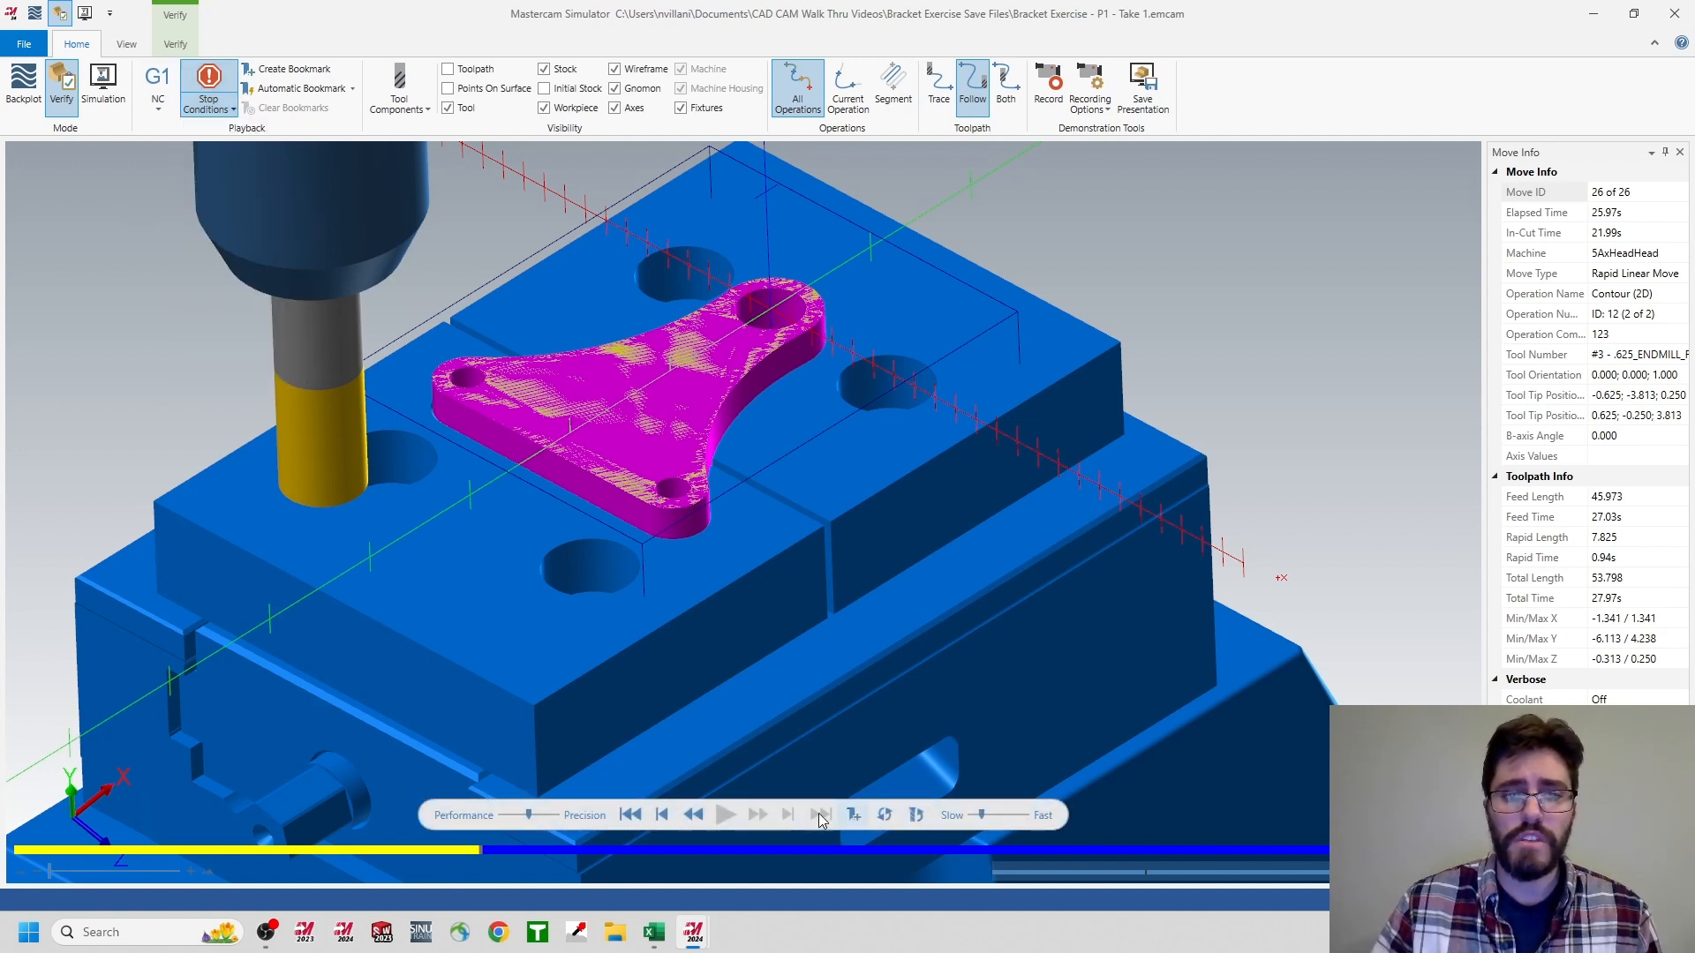
left_click(631, 814)
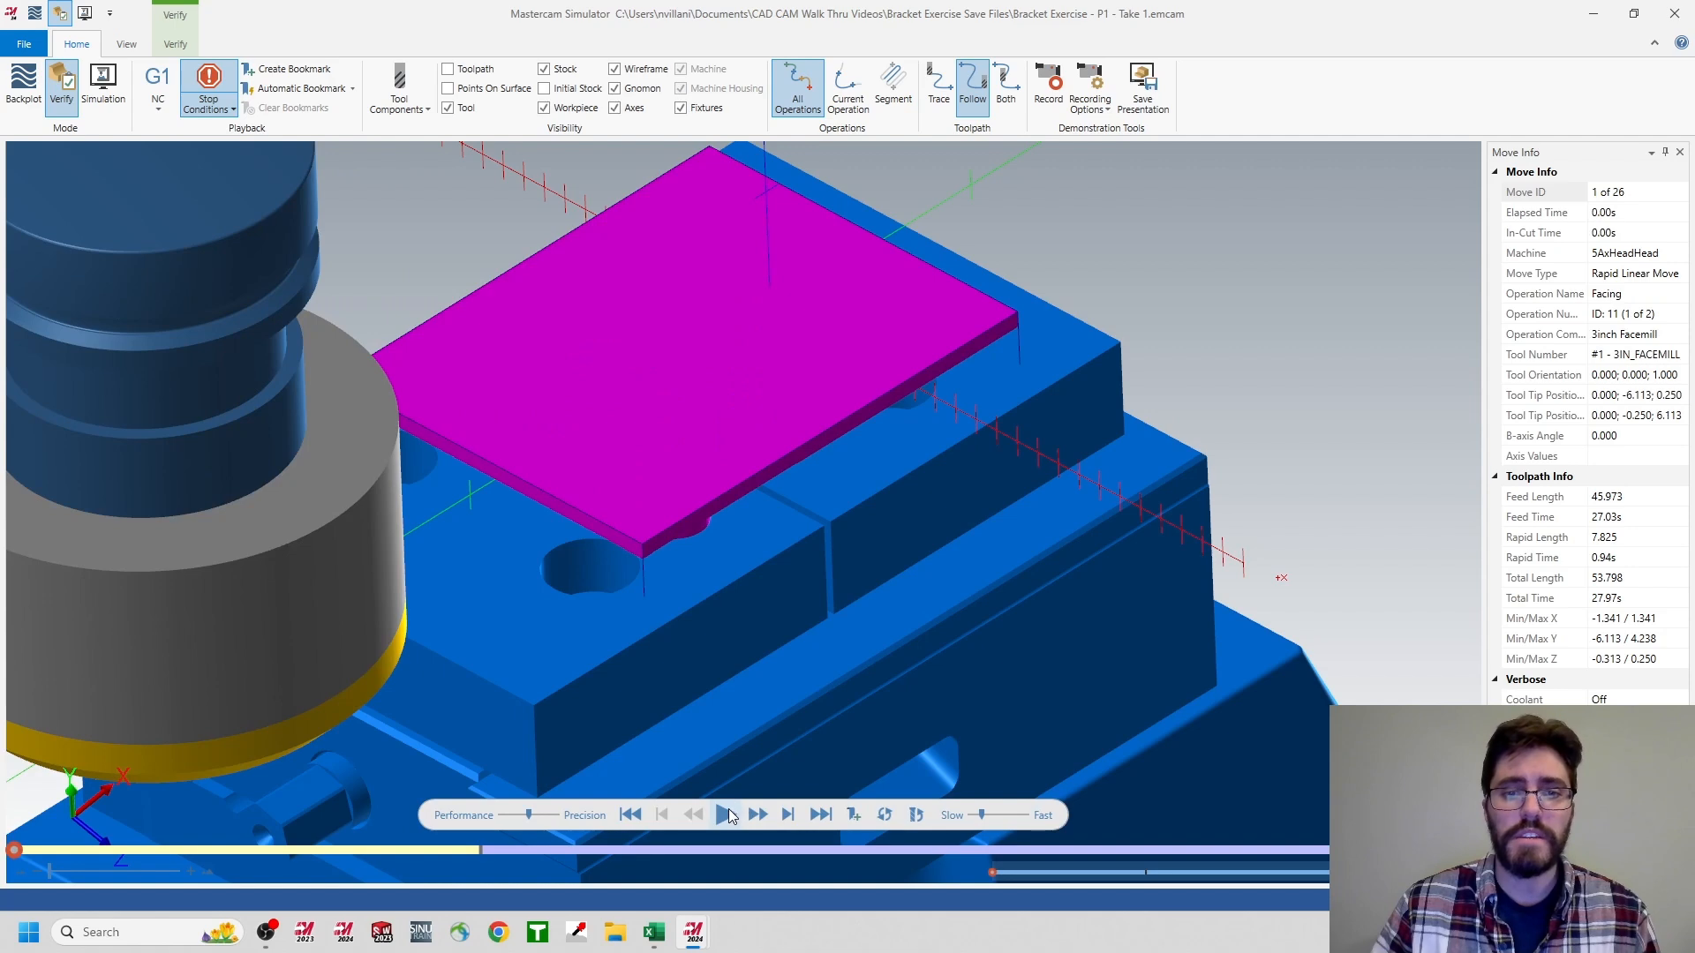
left_click(723, 814)
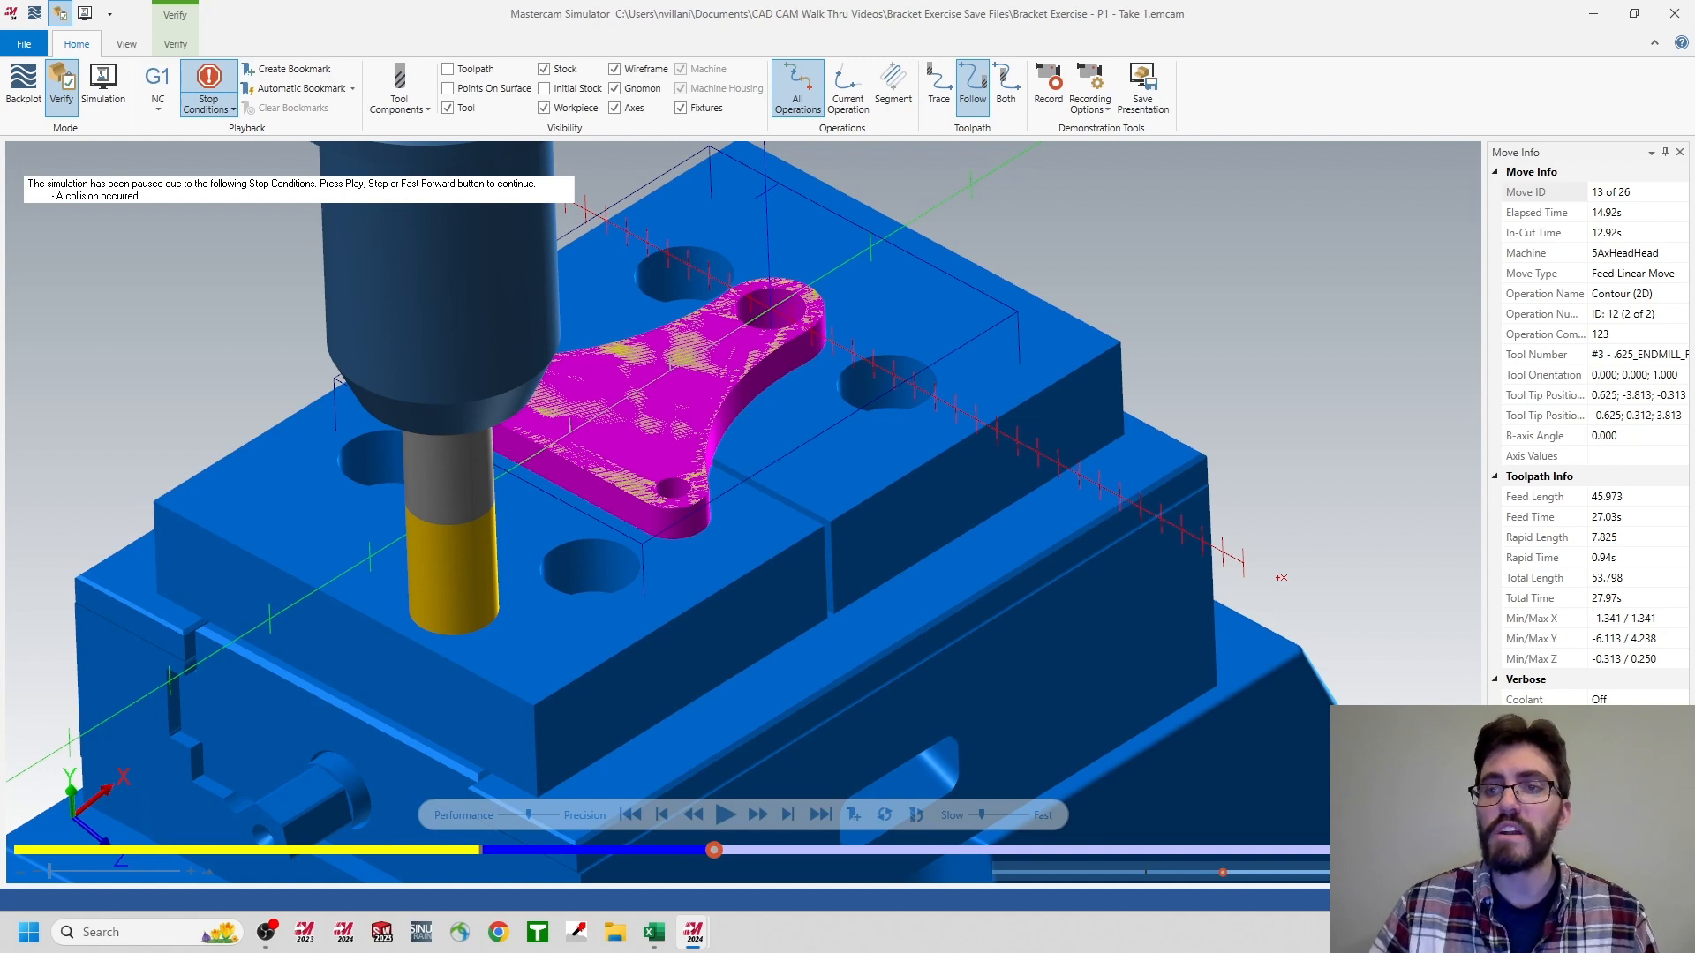
left_click(1563, 874)
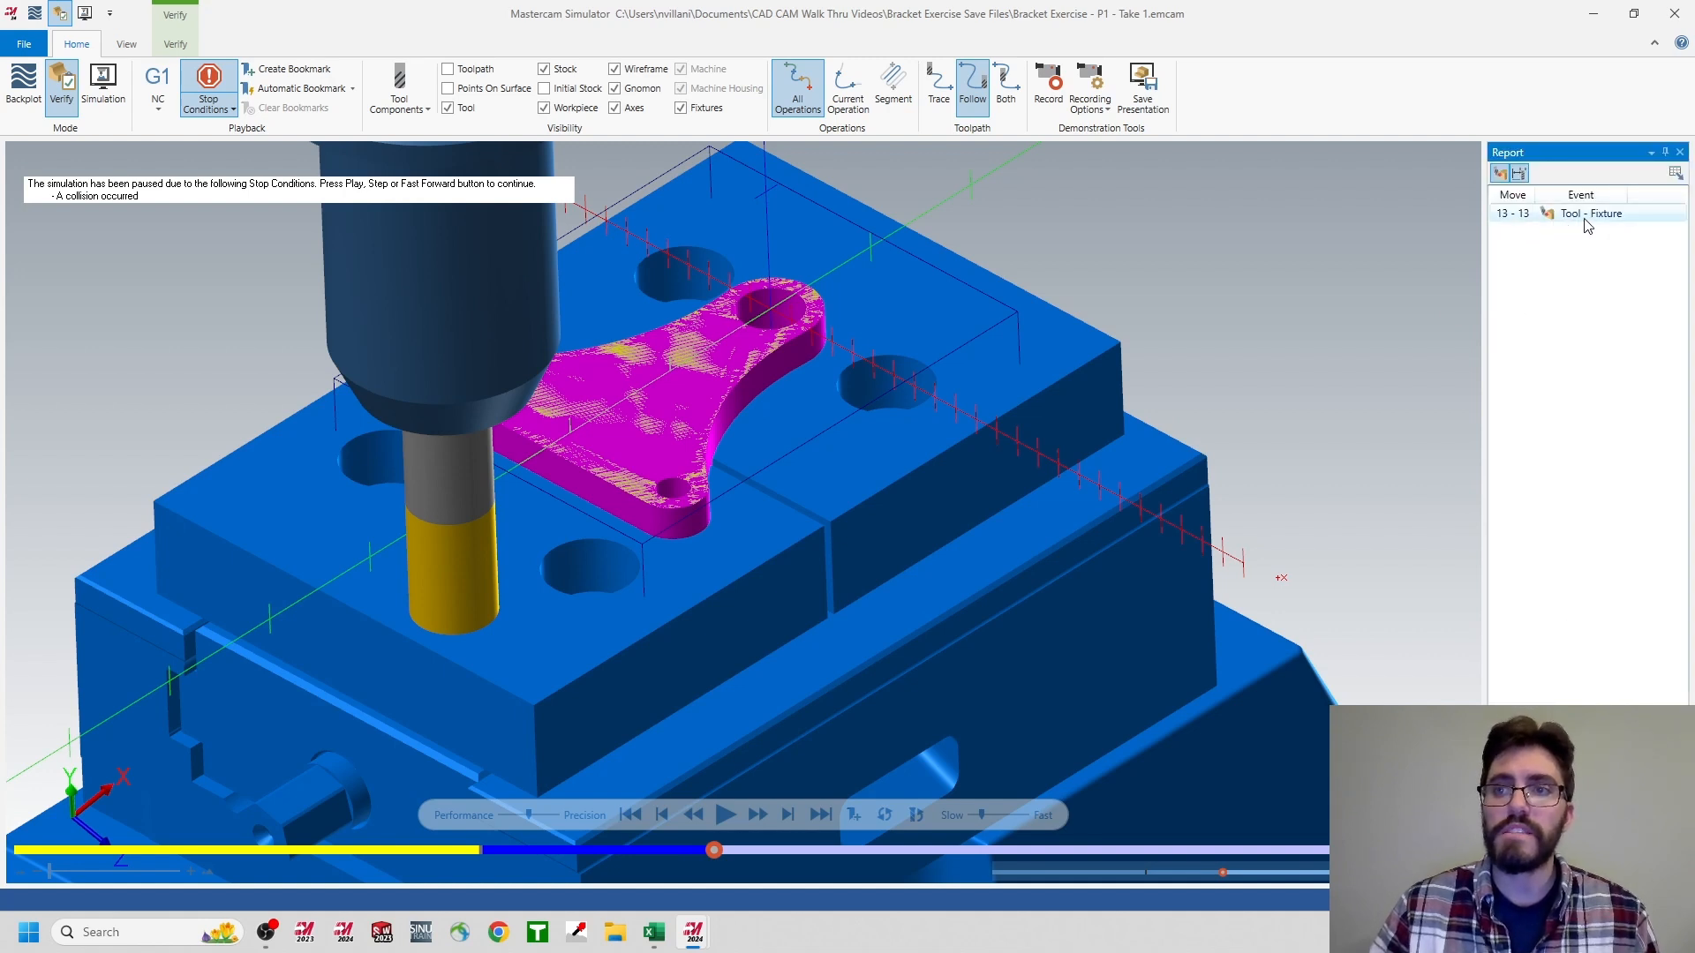
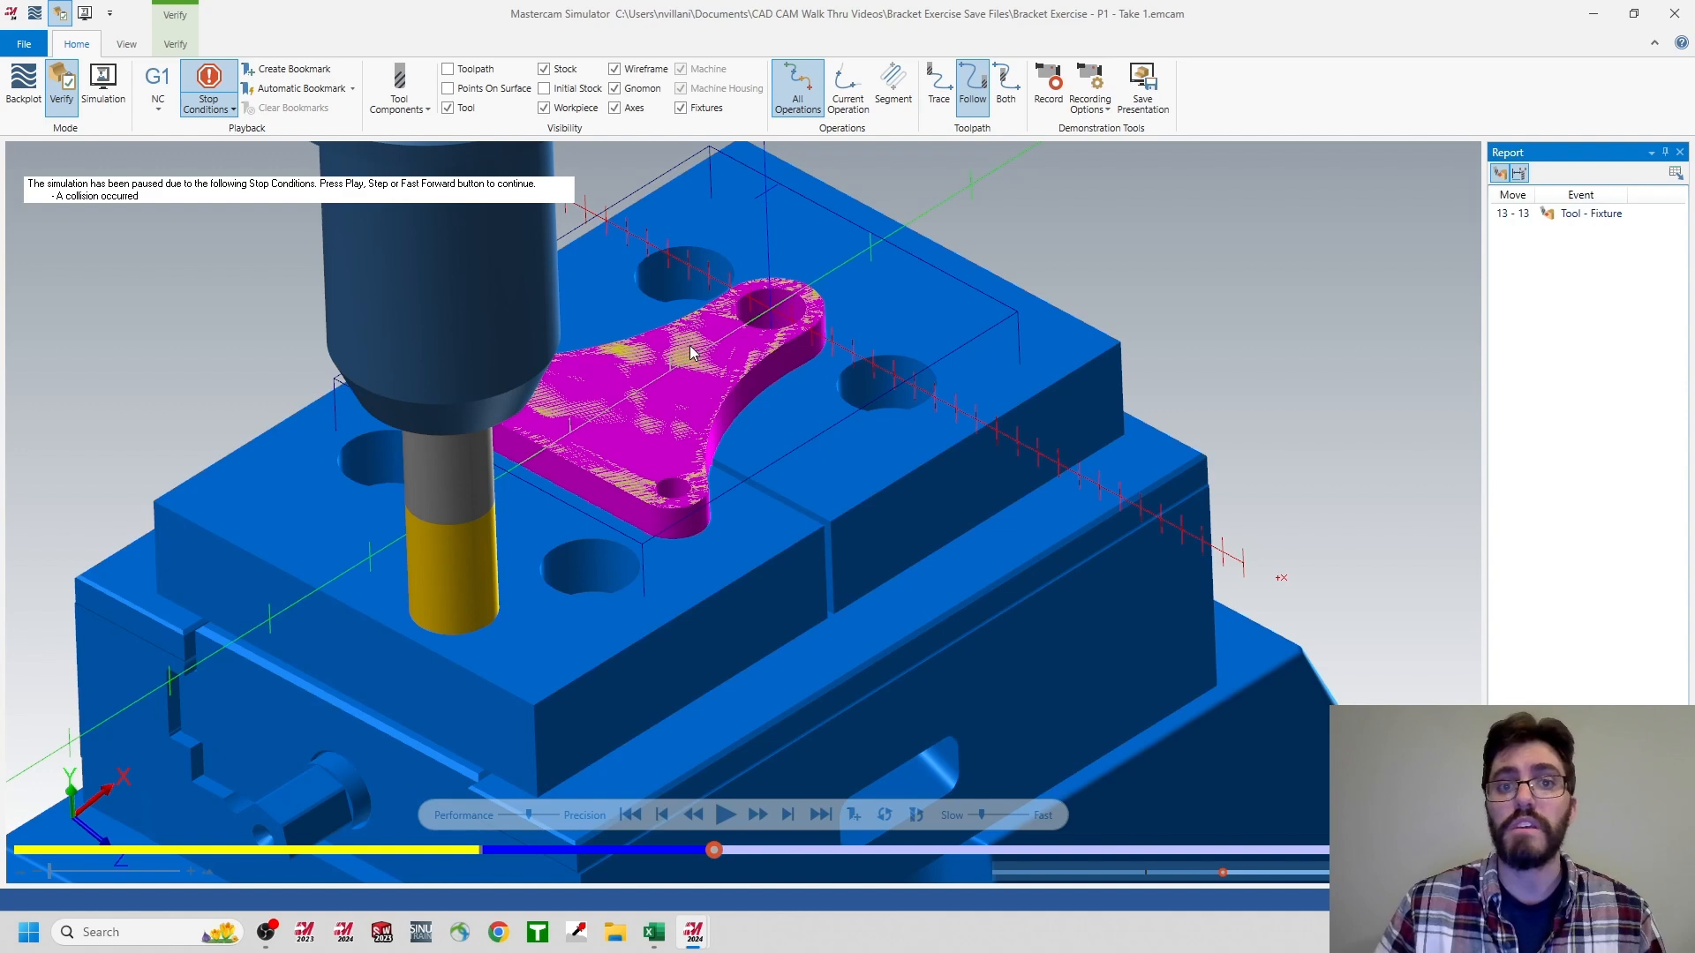
left_click(1671, 29)
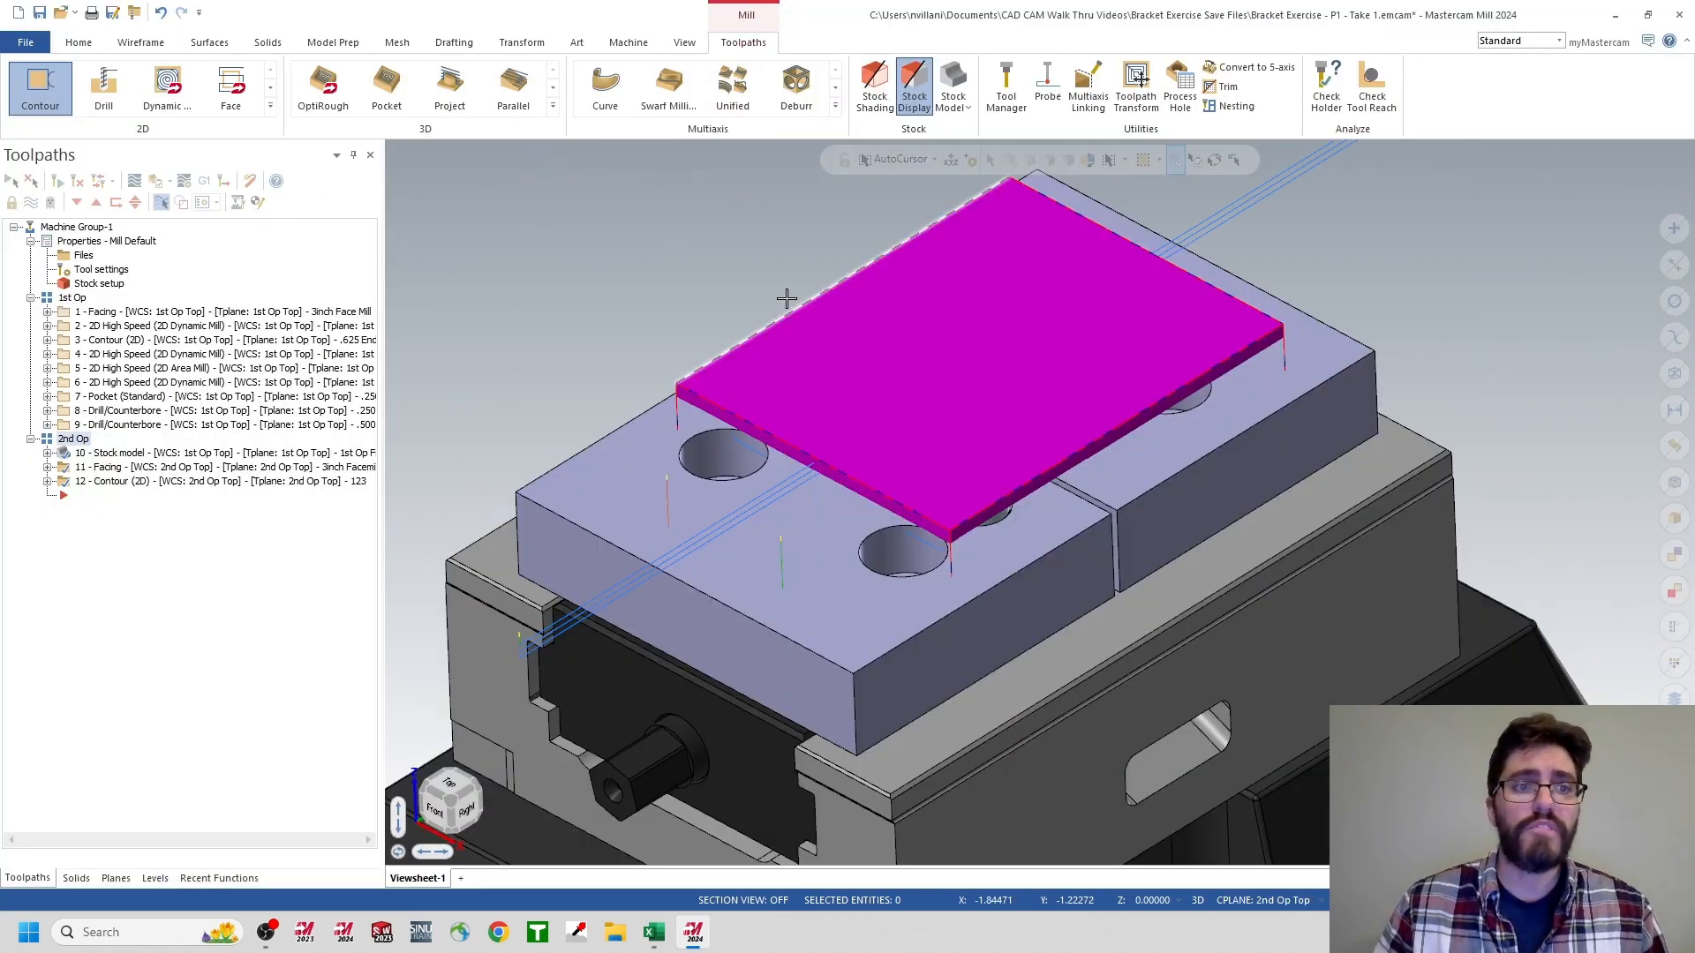
- Delete the 2D Contour operation 12 from the 2nd Op toolpath group
left_click(130, 482)
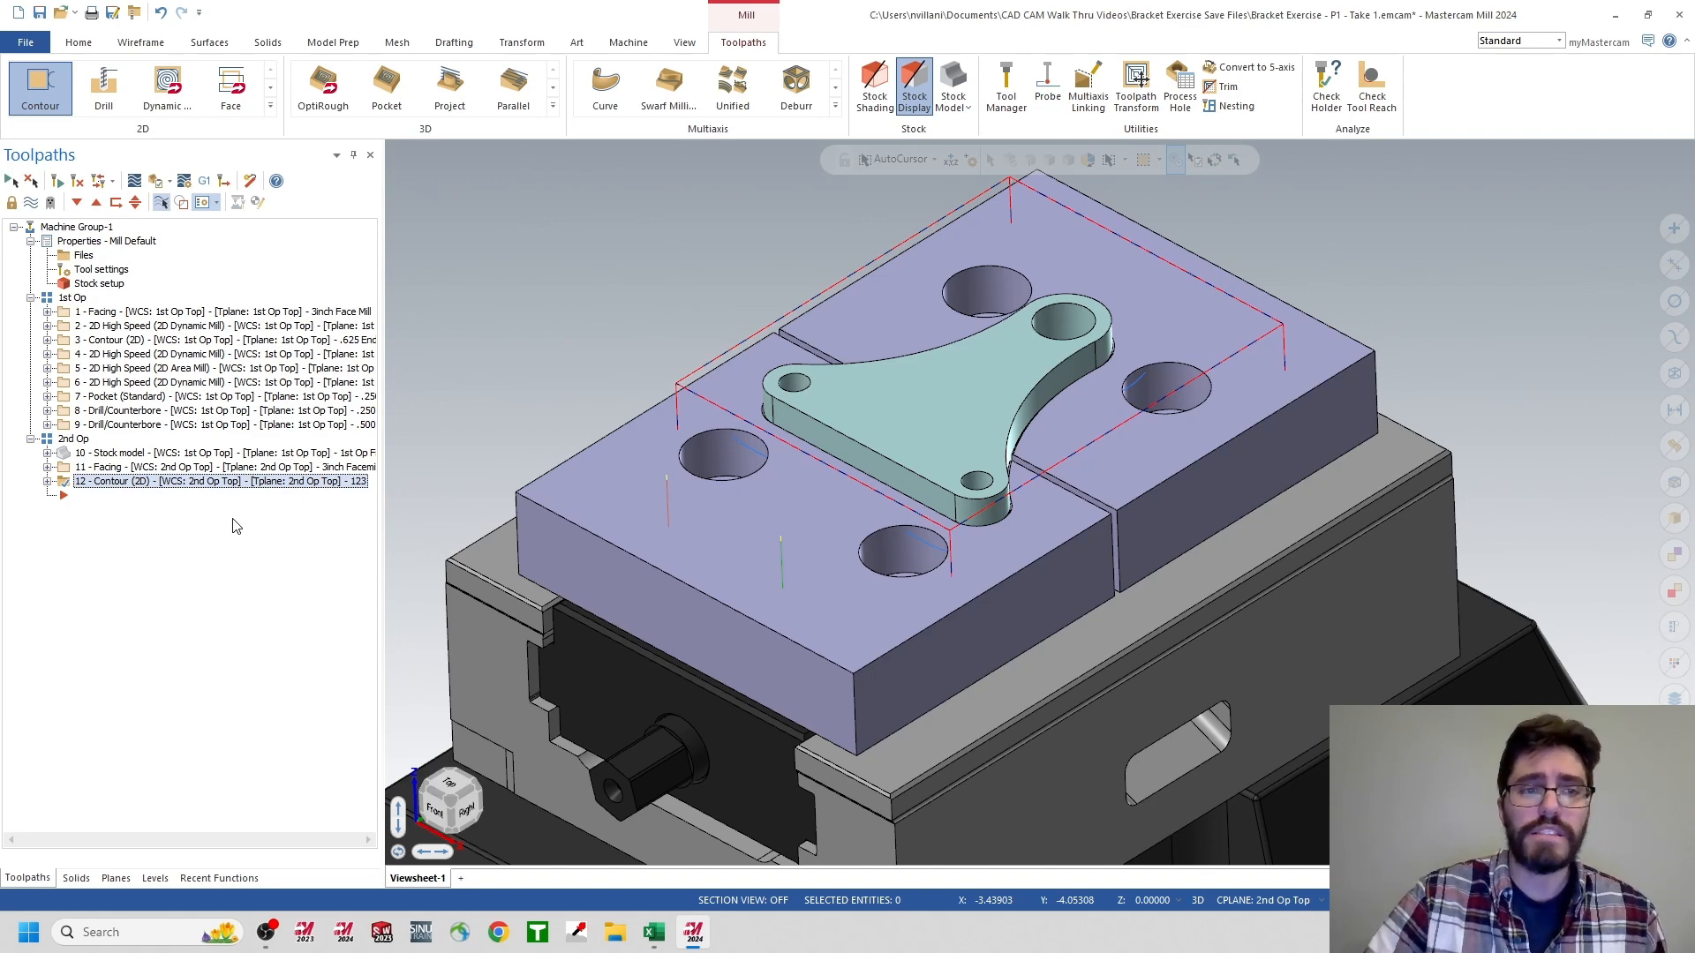
key("Delete")
left_click(923, 532)
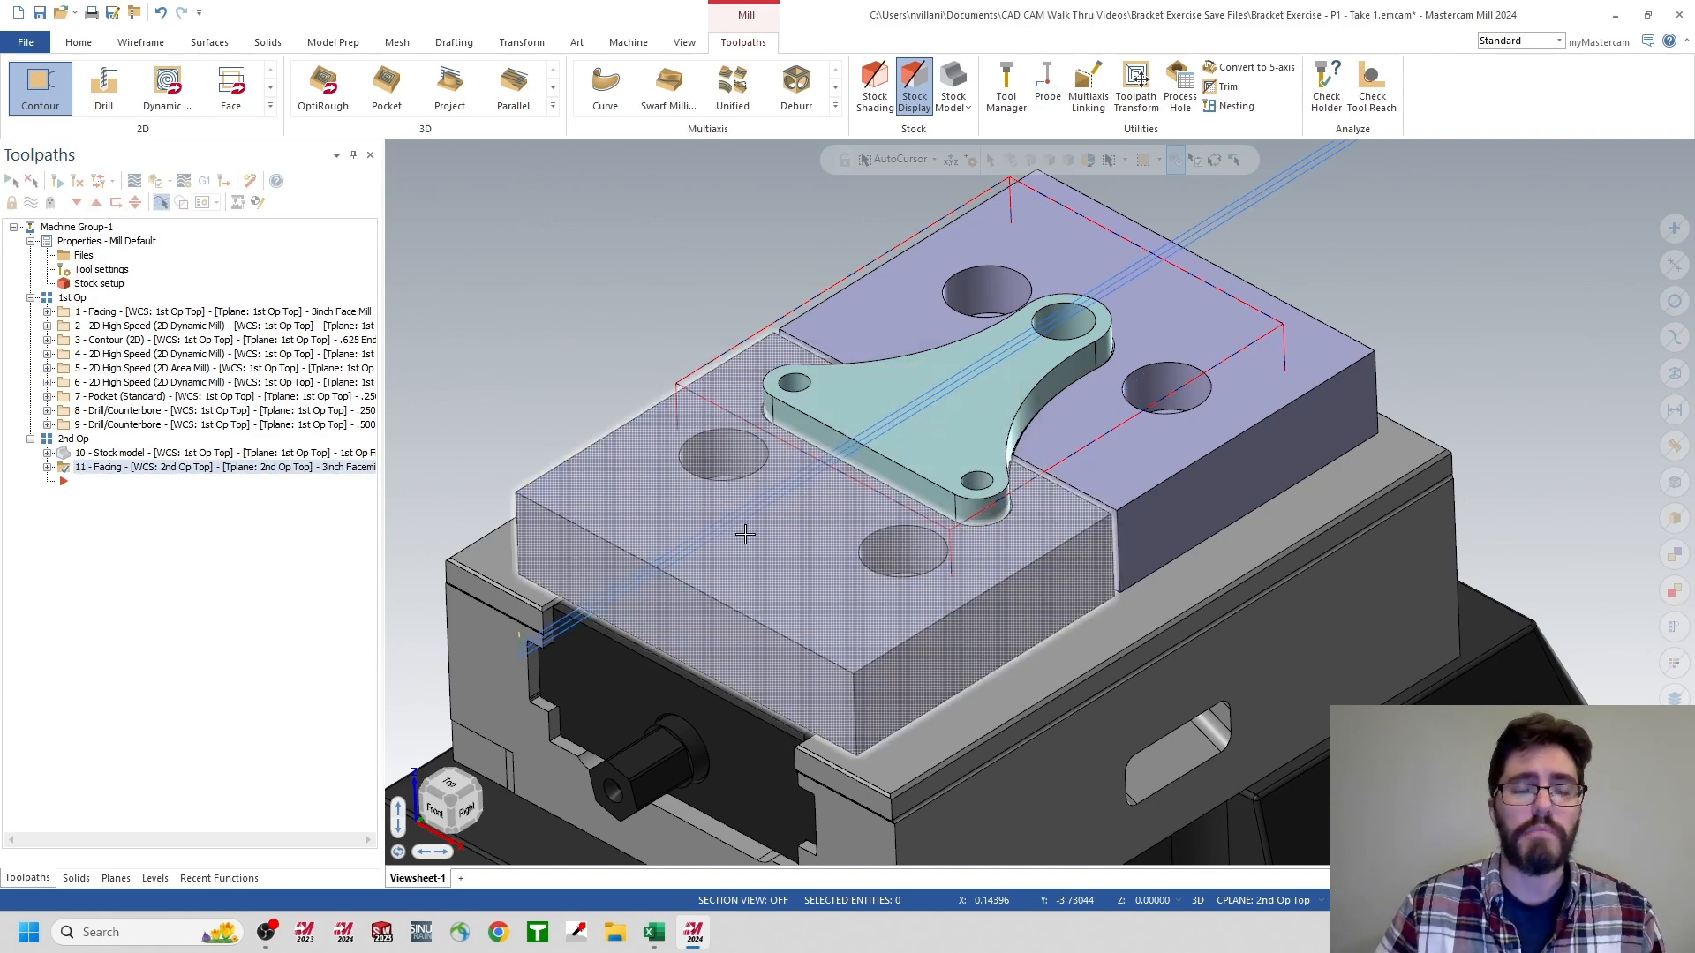
- Try to move the front vise jaw outward along Y and upward along Z with Dynamic transform, and clear the group and result colors
scroll(760, 503, "down", 4)
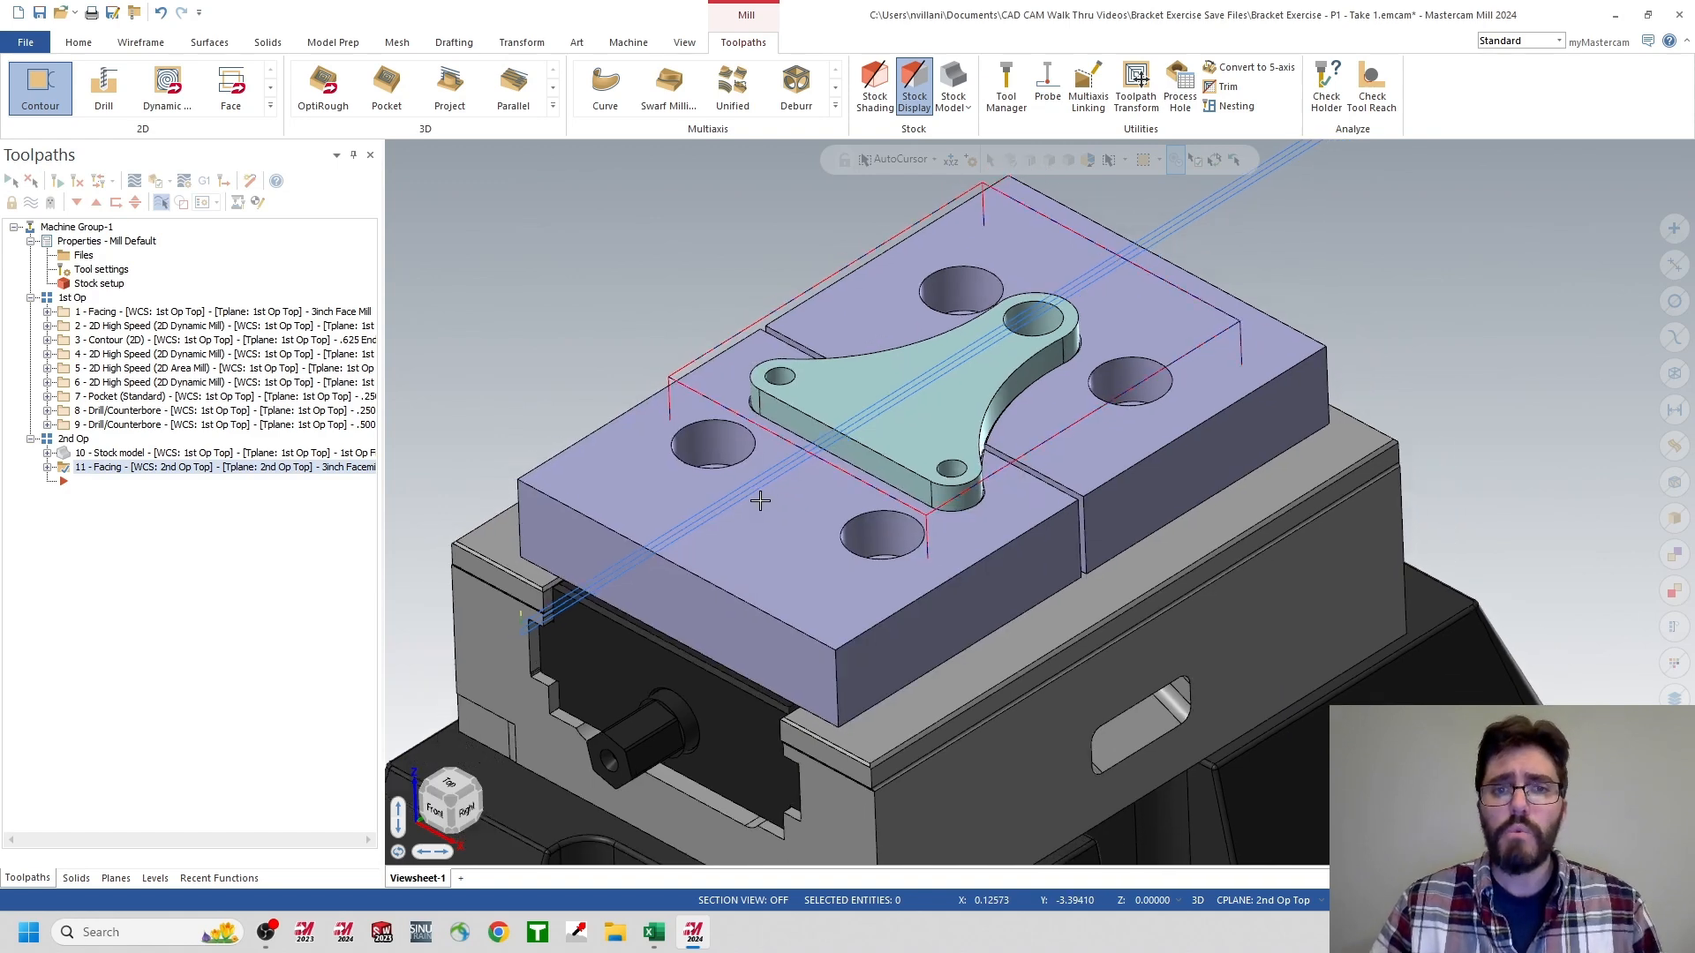
middle_click_drag(759, 500, 777, 418)
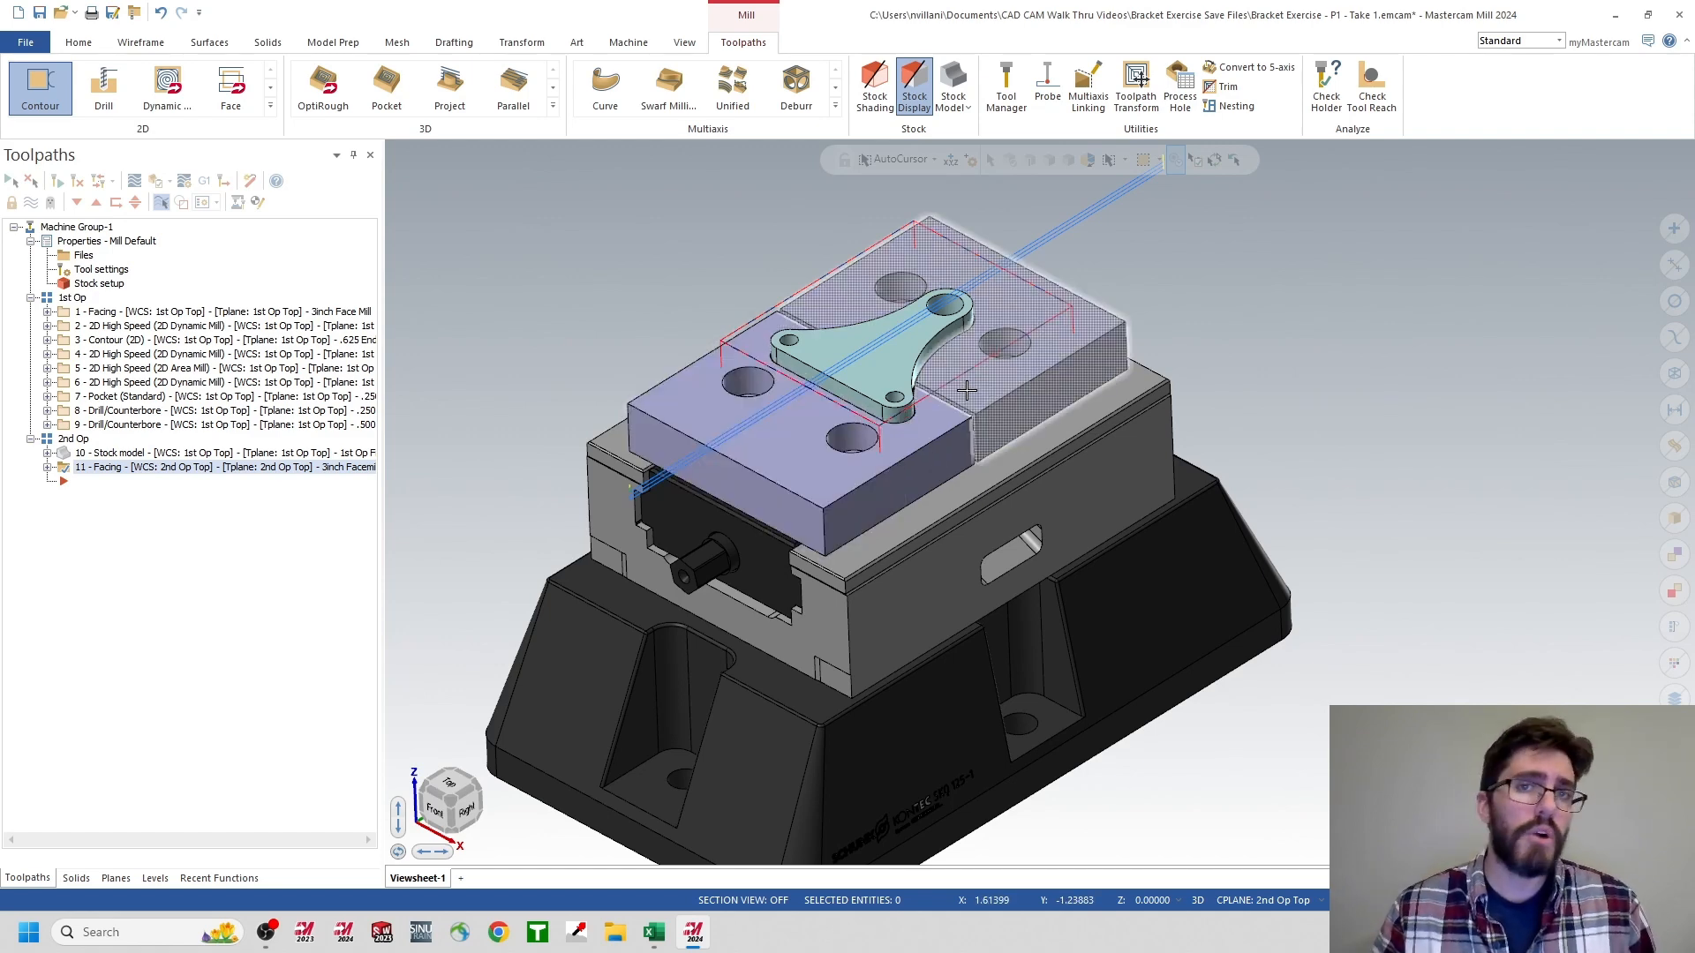
left_click(773, 458)
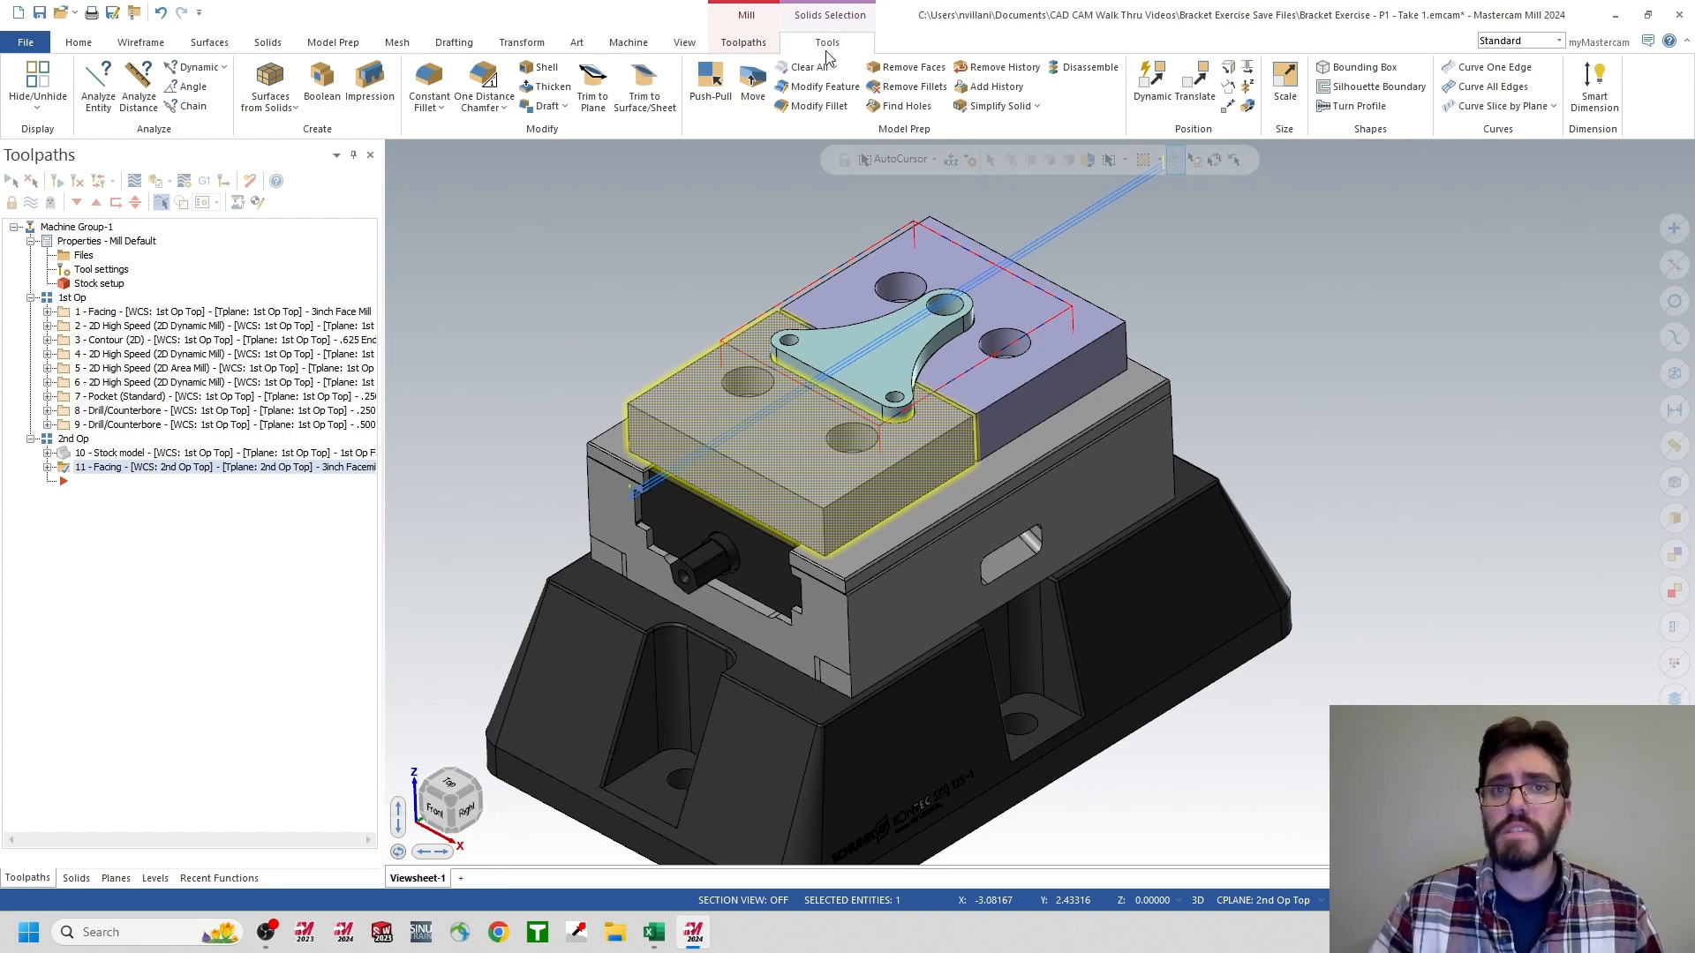
left_click(1152, 87)
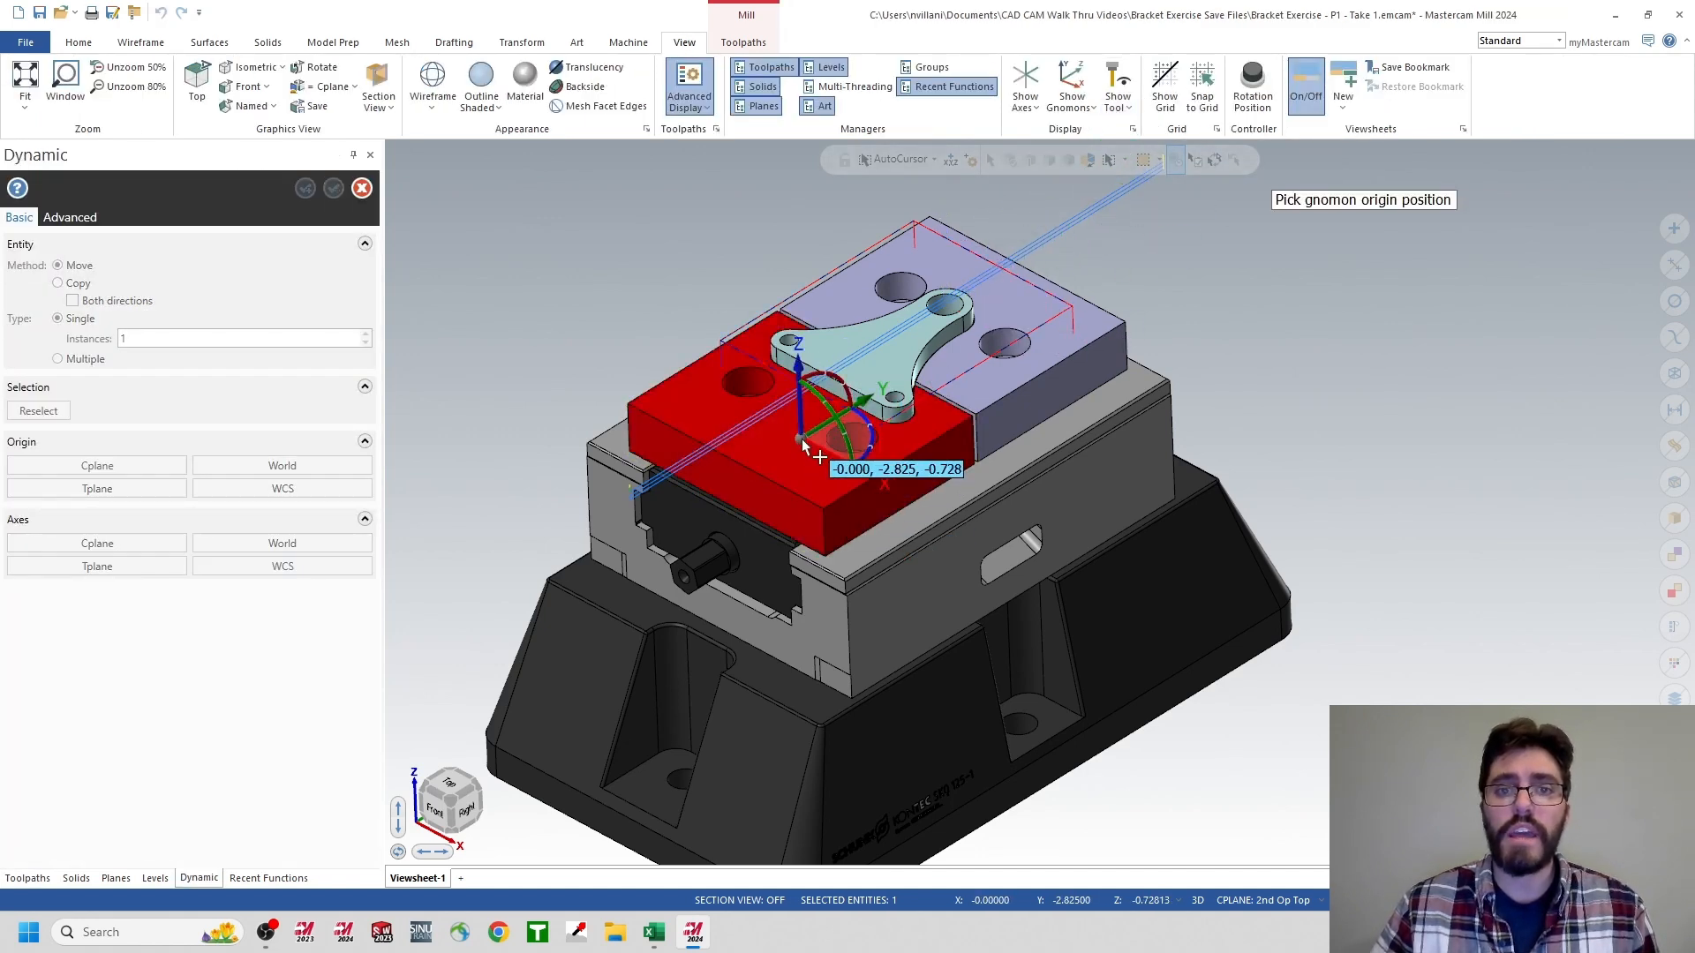
left_click(801, 439)
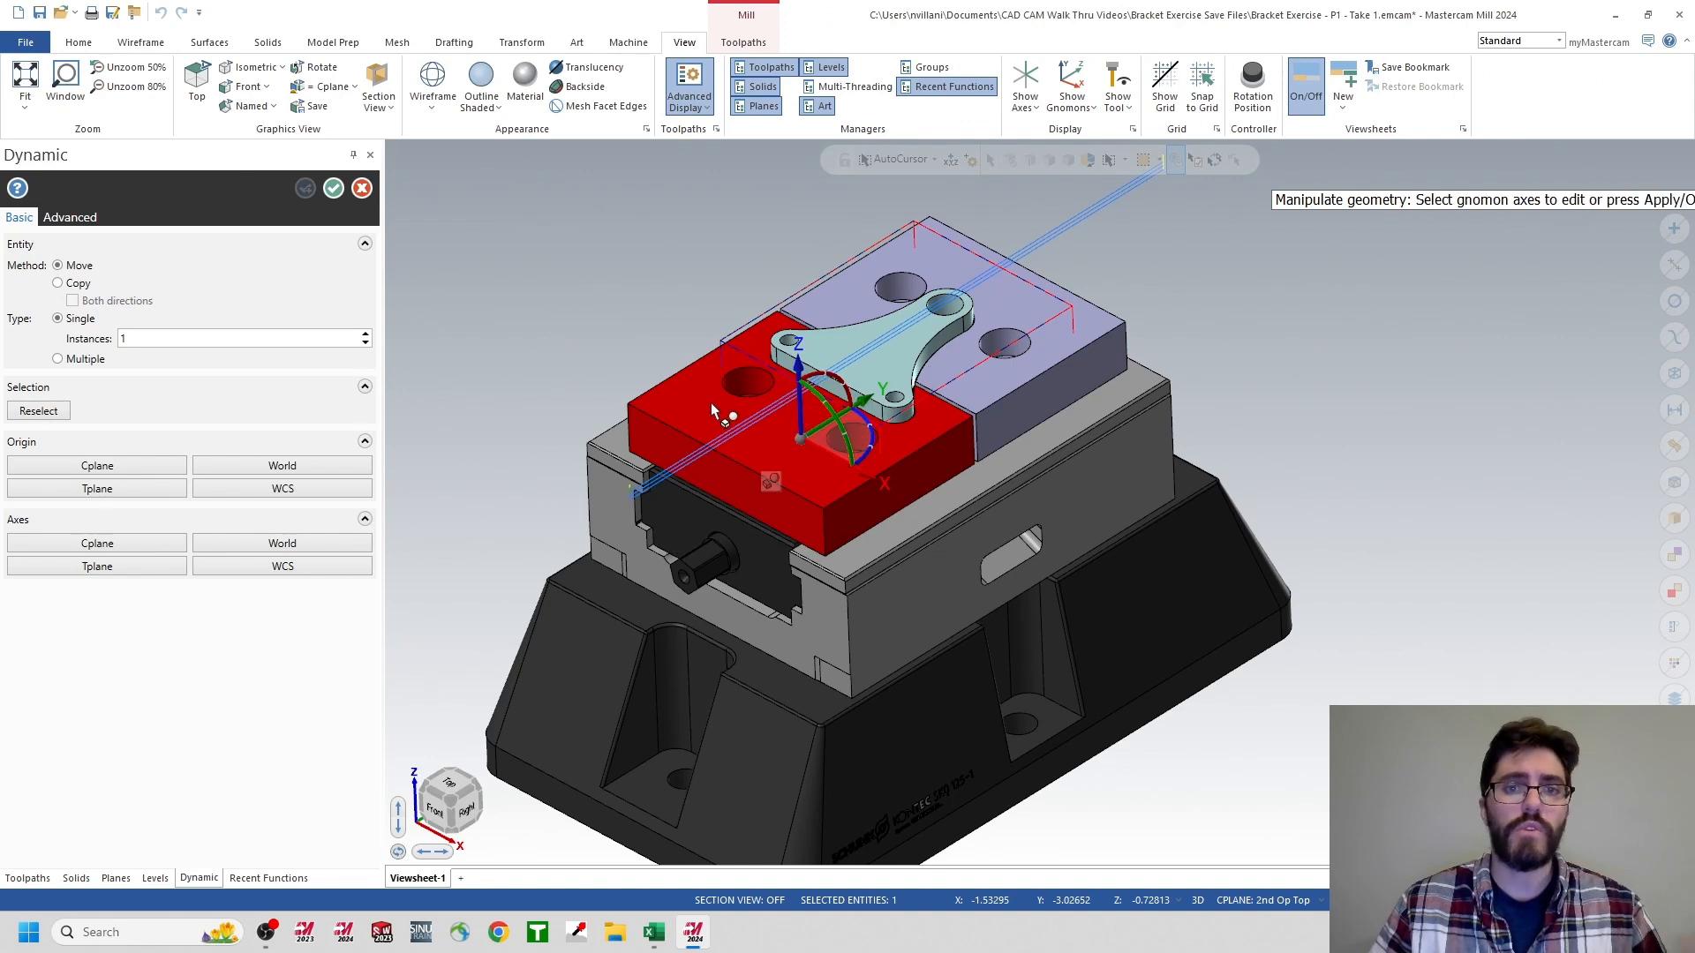
left_click(832, 423)
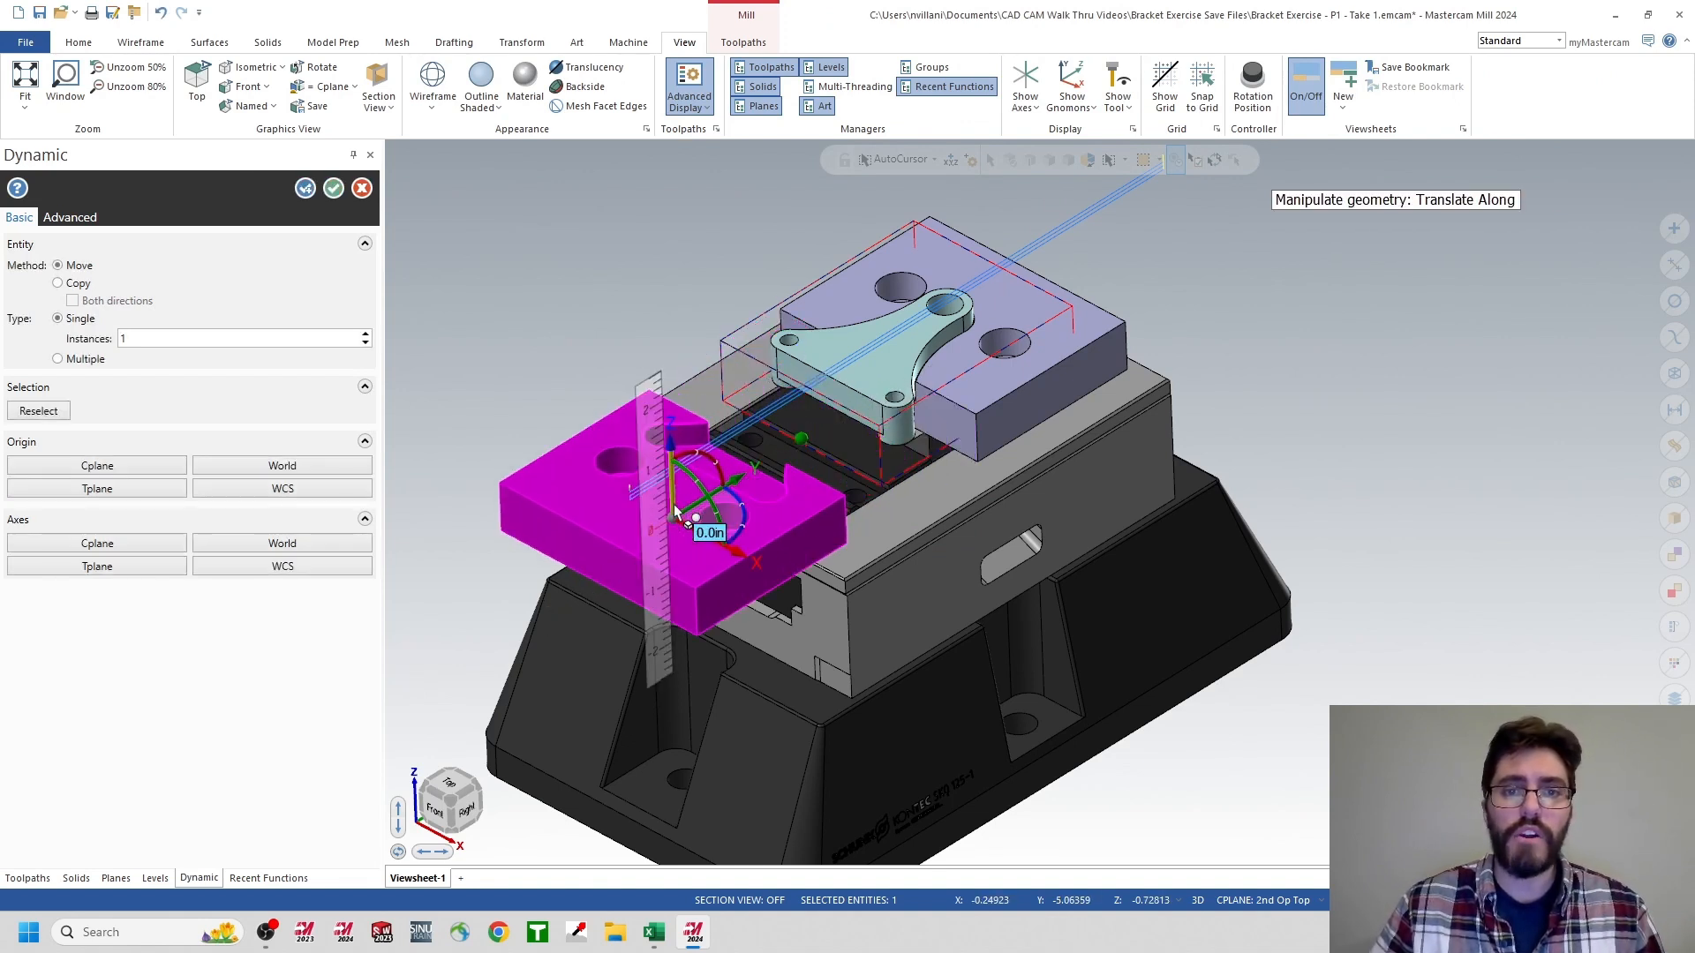
left_click(675, 516)
left_click(673, 504)
left_click(707, 336)
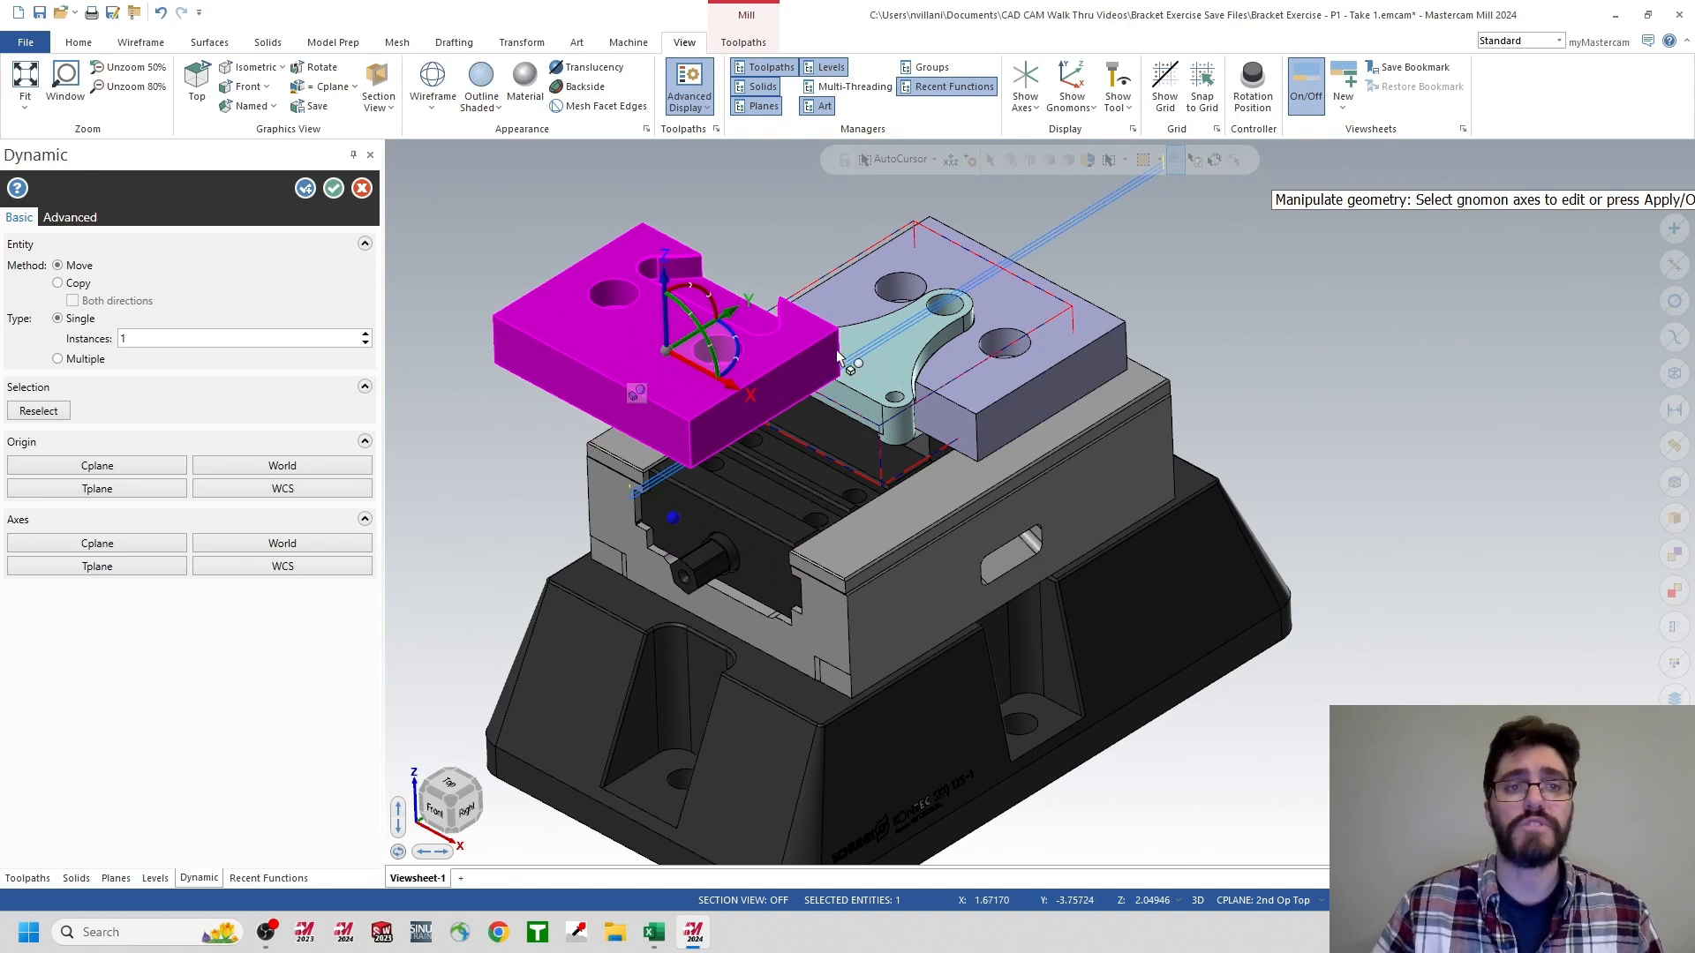
left_click(362, 189)
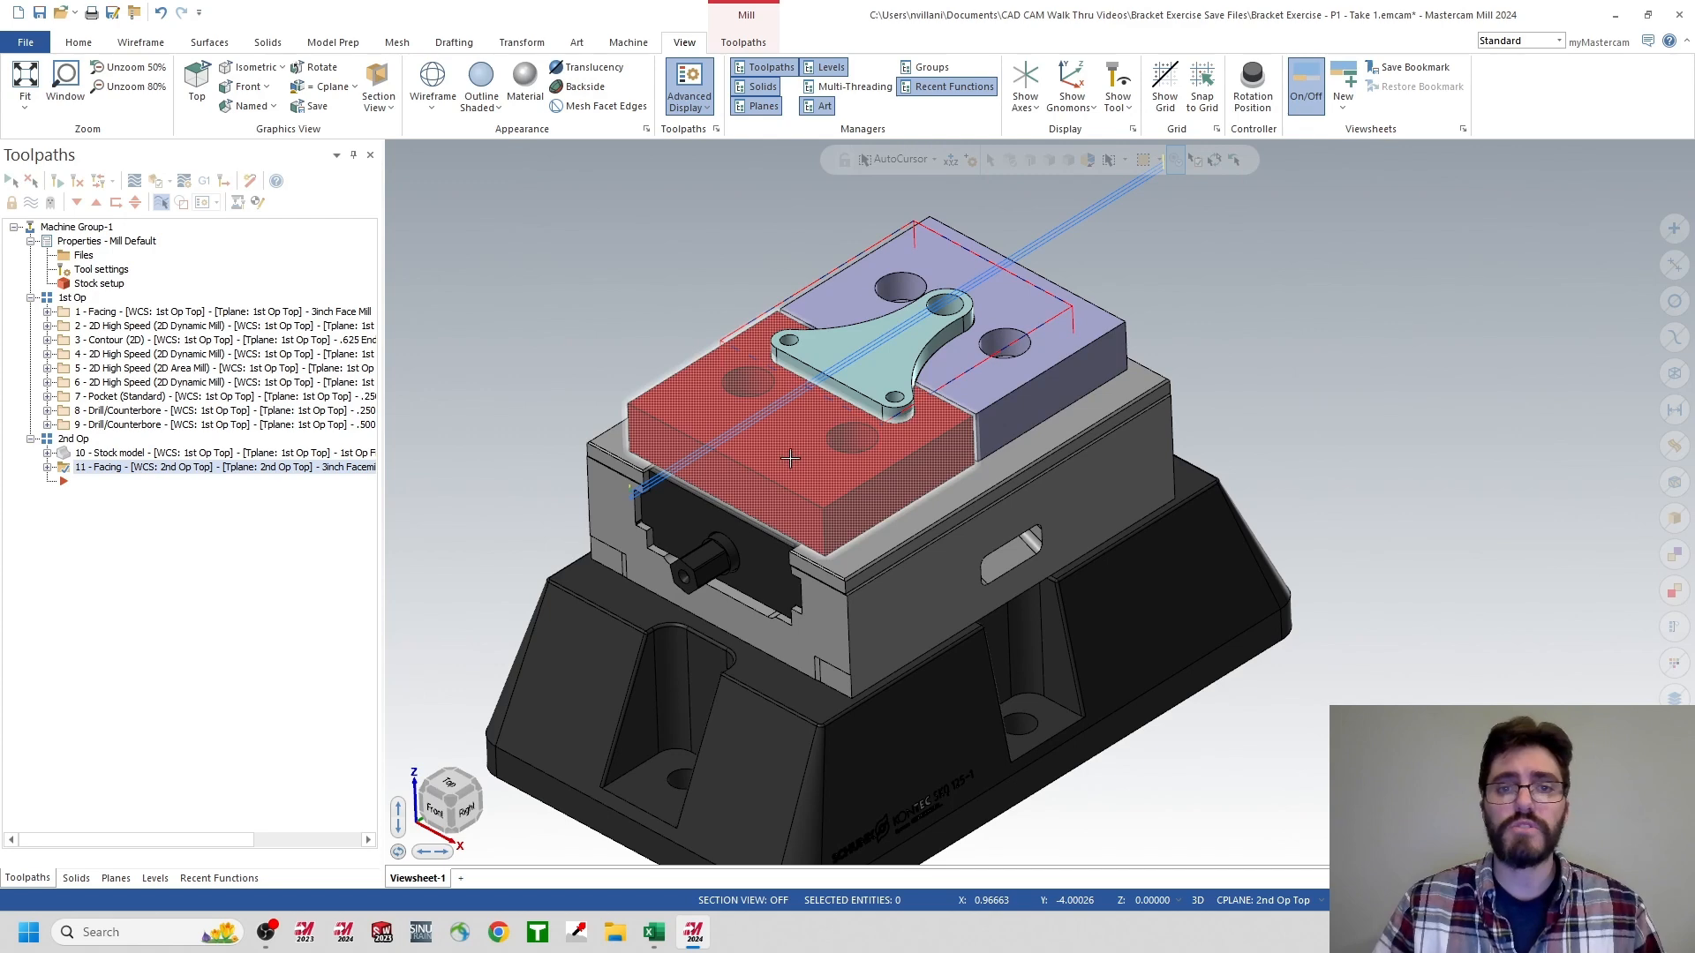
right_click(788, 448)
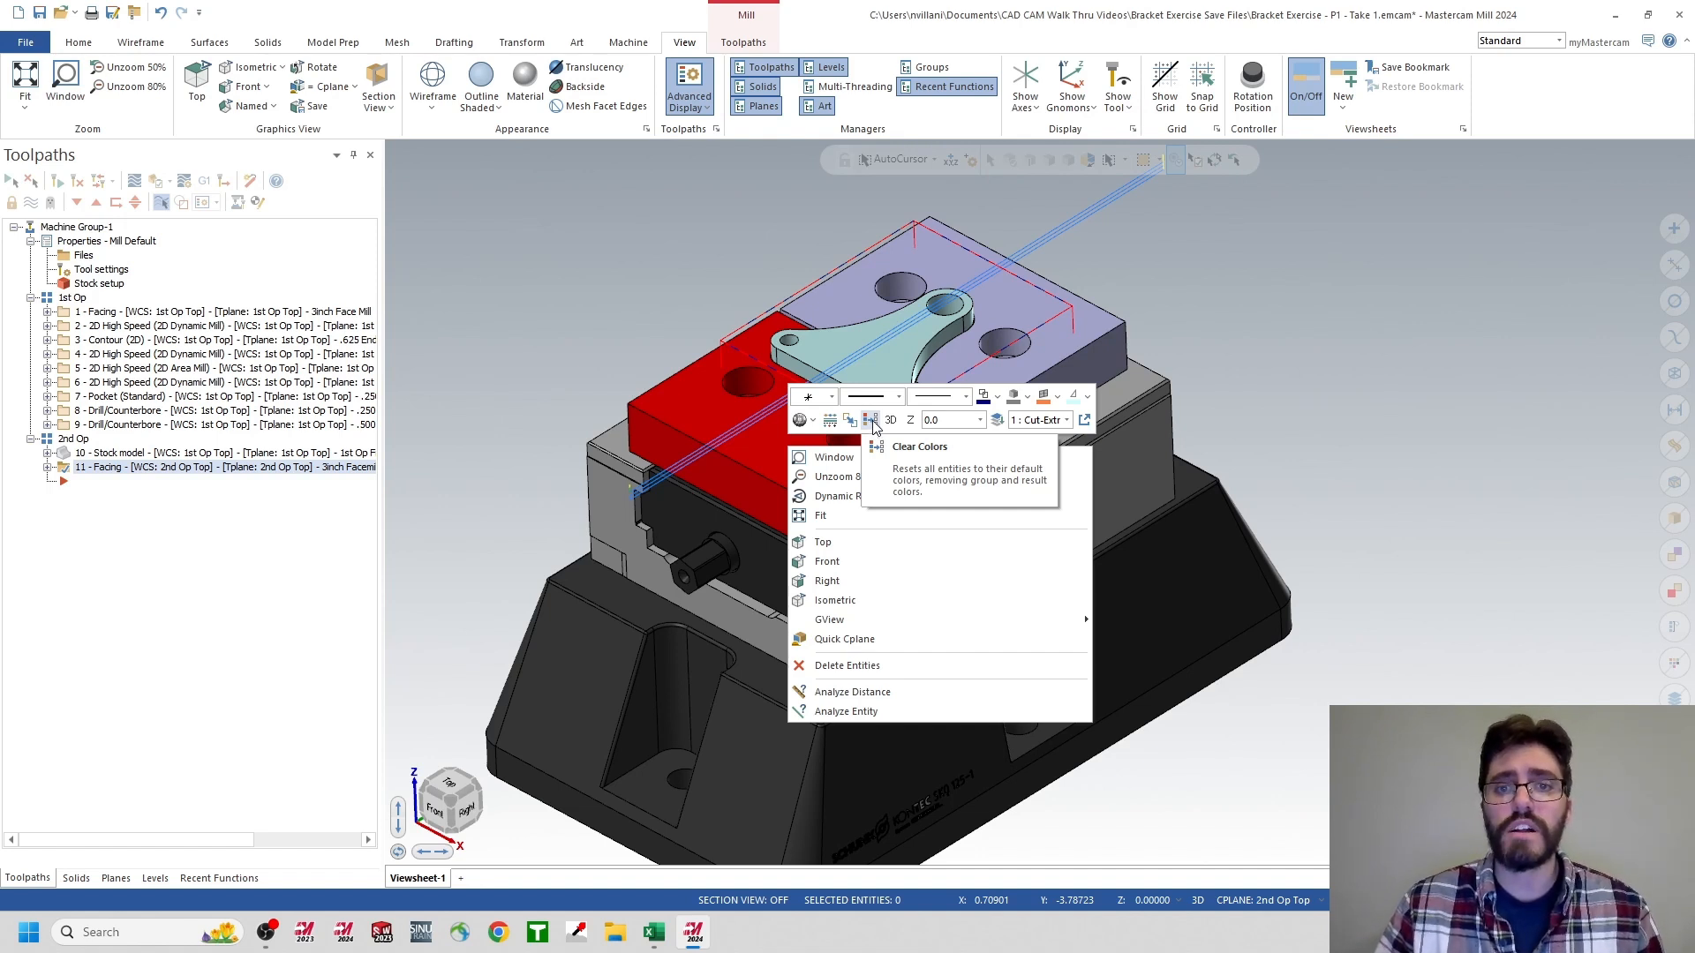
left_click(871, 421)
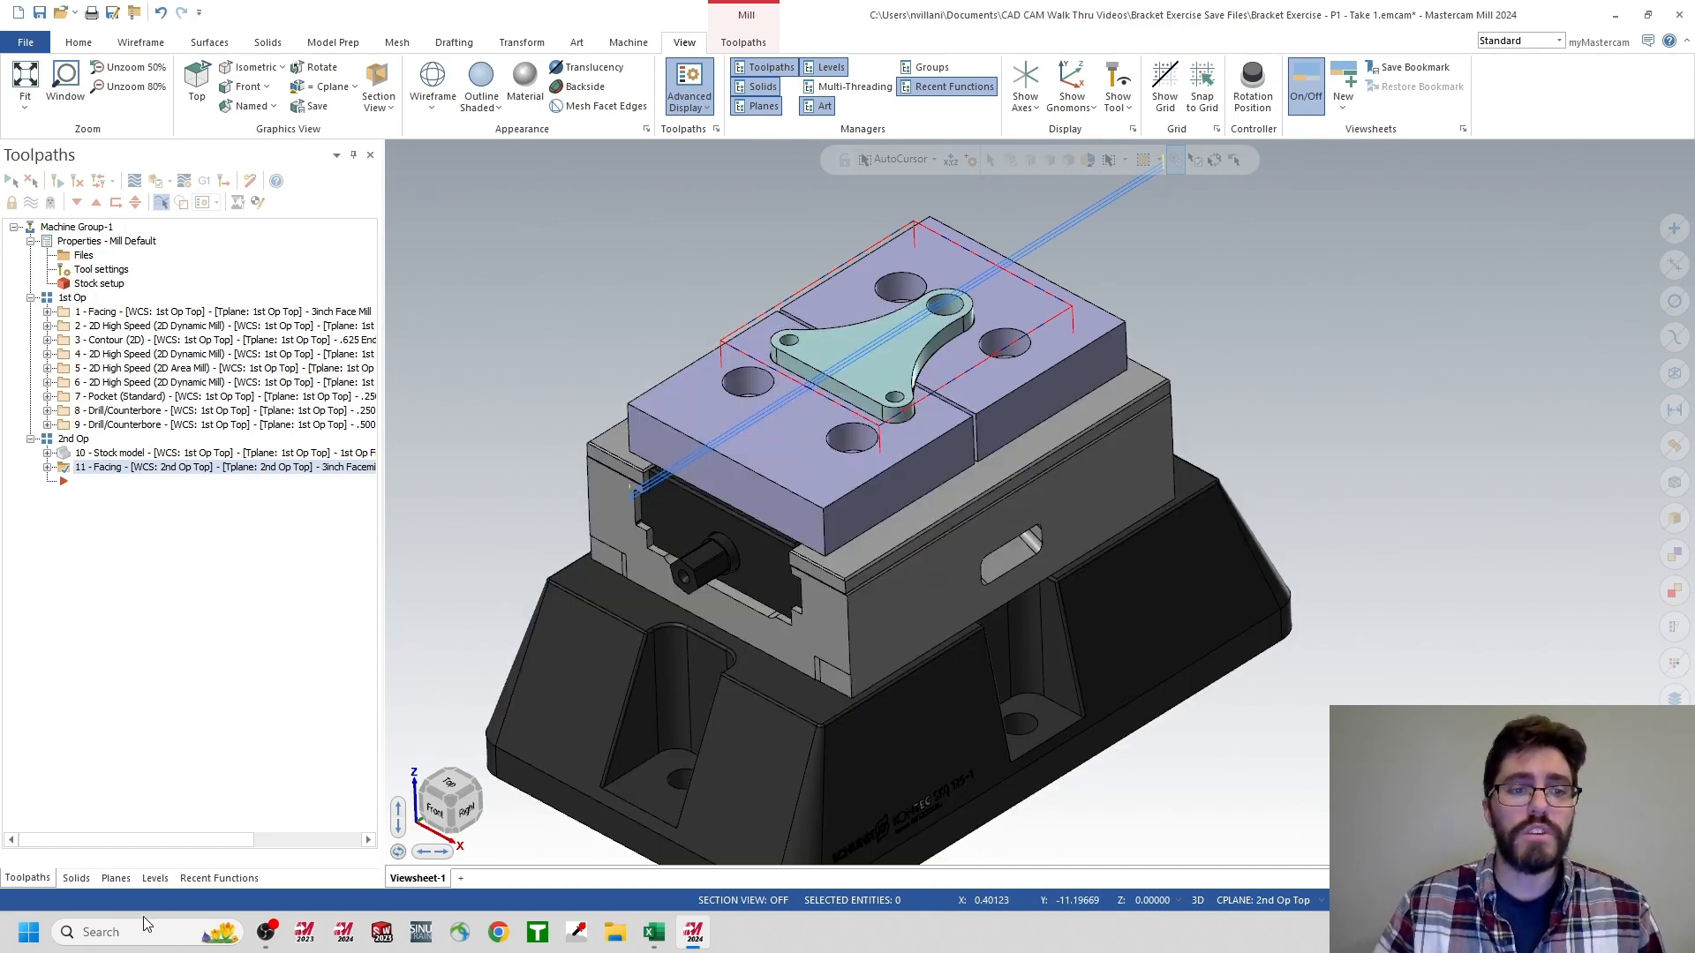
- Start a Dynamic transform on all Workholding level entities, turn on translucency, and place the gnomon at the bottom center of the bracket's large boss
left_click(156, 877)
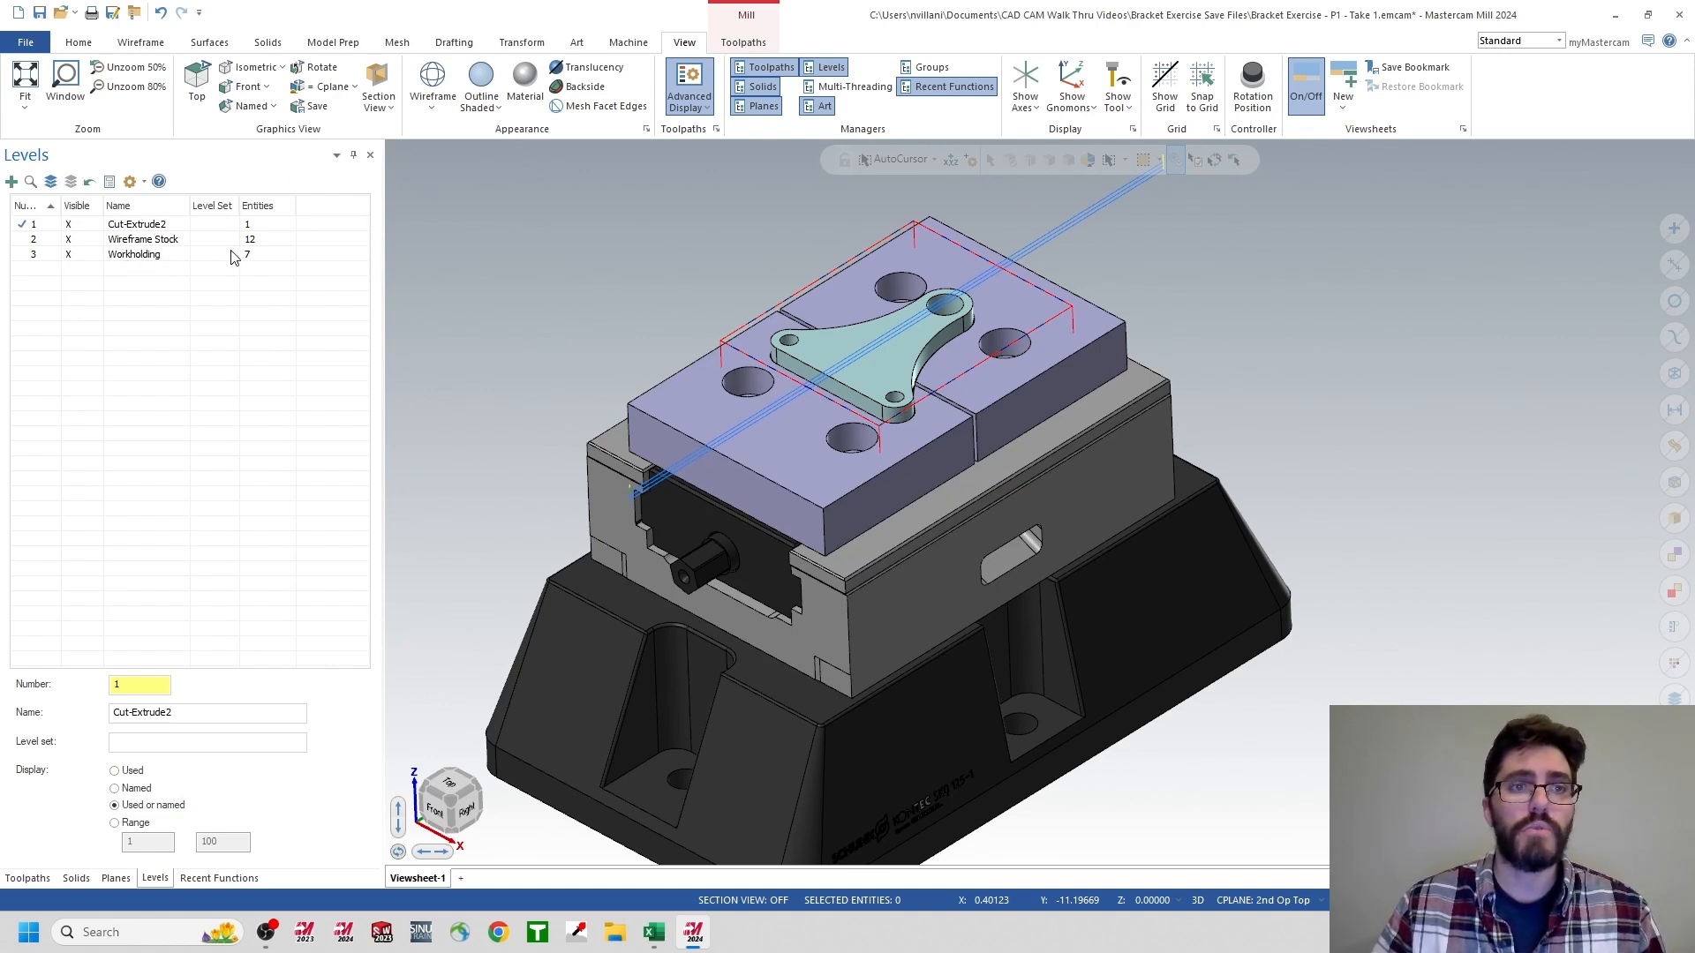
right_click(136, 263)
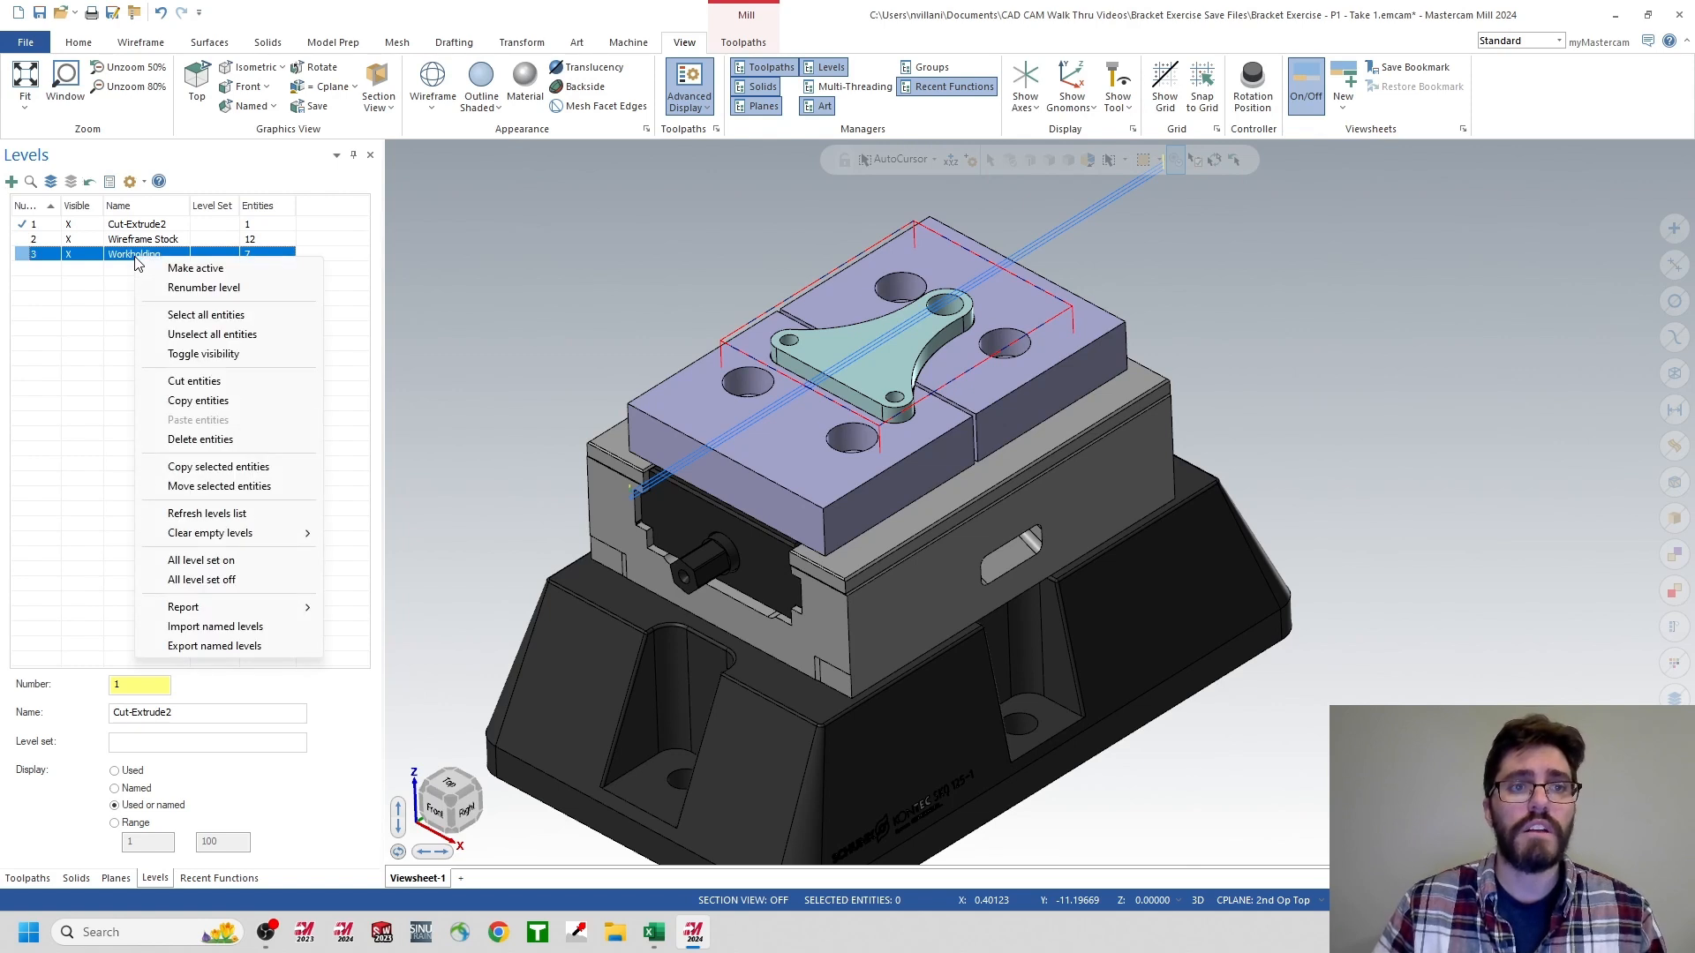
left_click(199, 315)
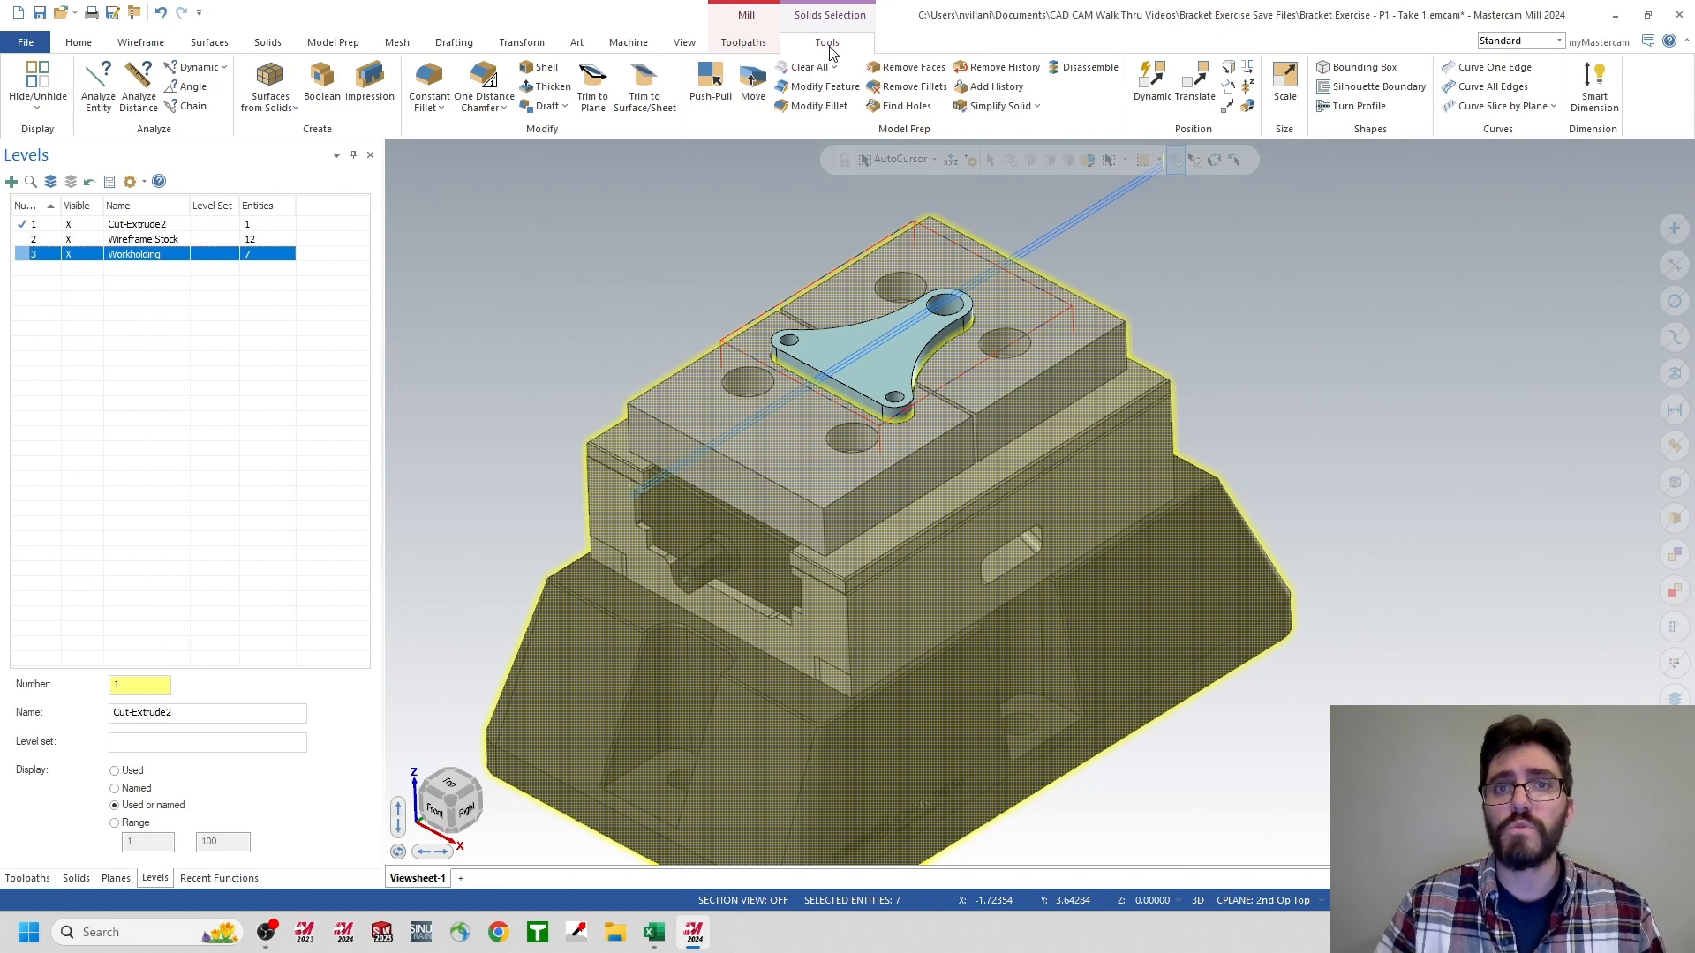
left_click(1151, 92)
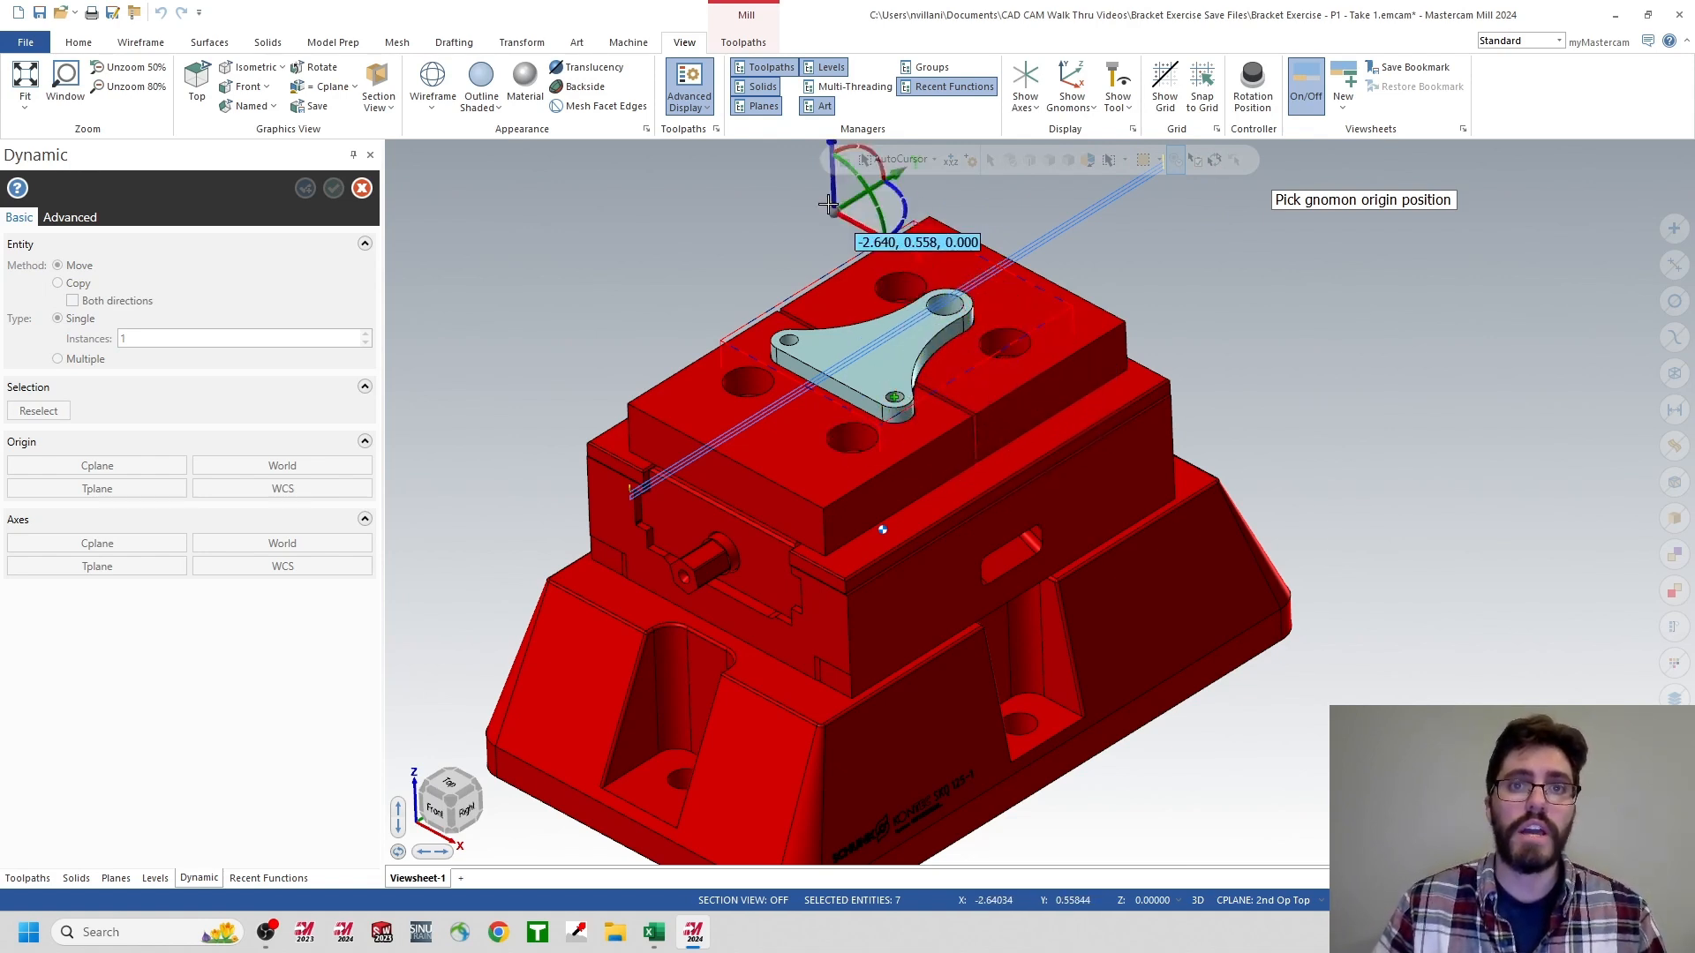
left_click(587, 70)
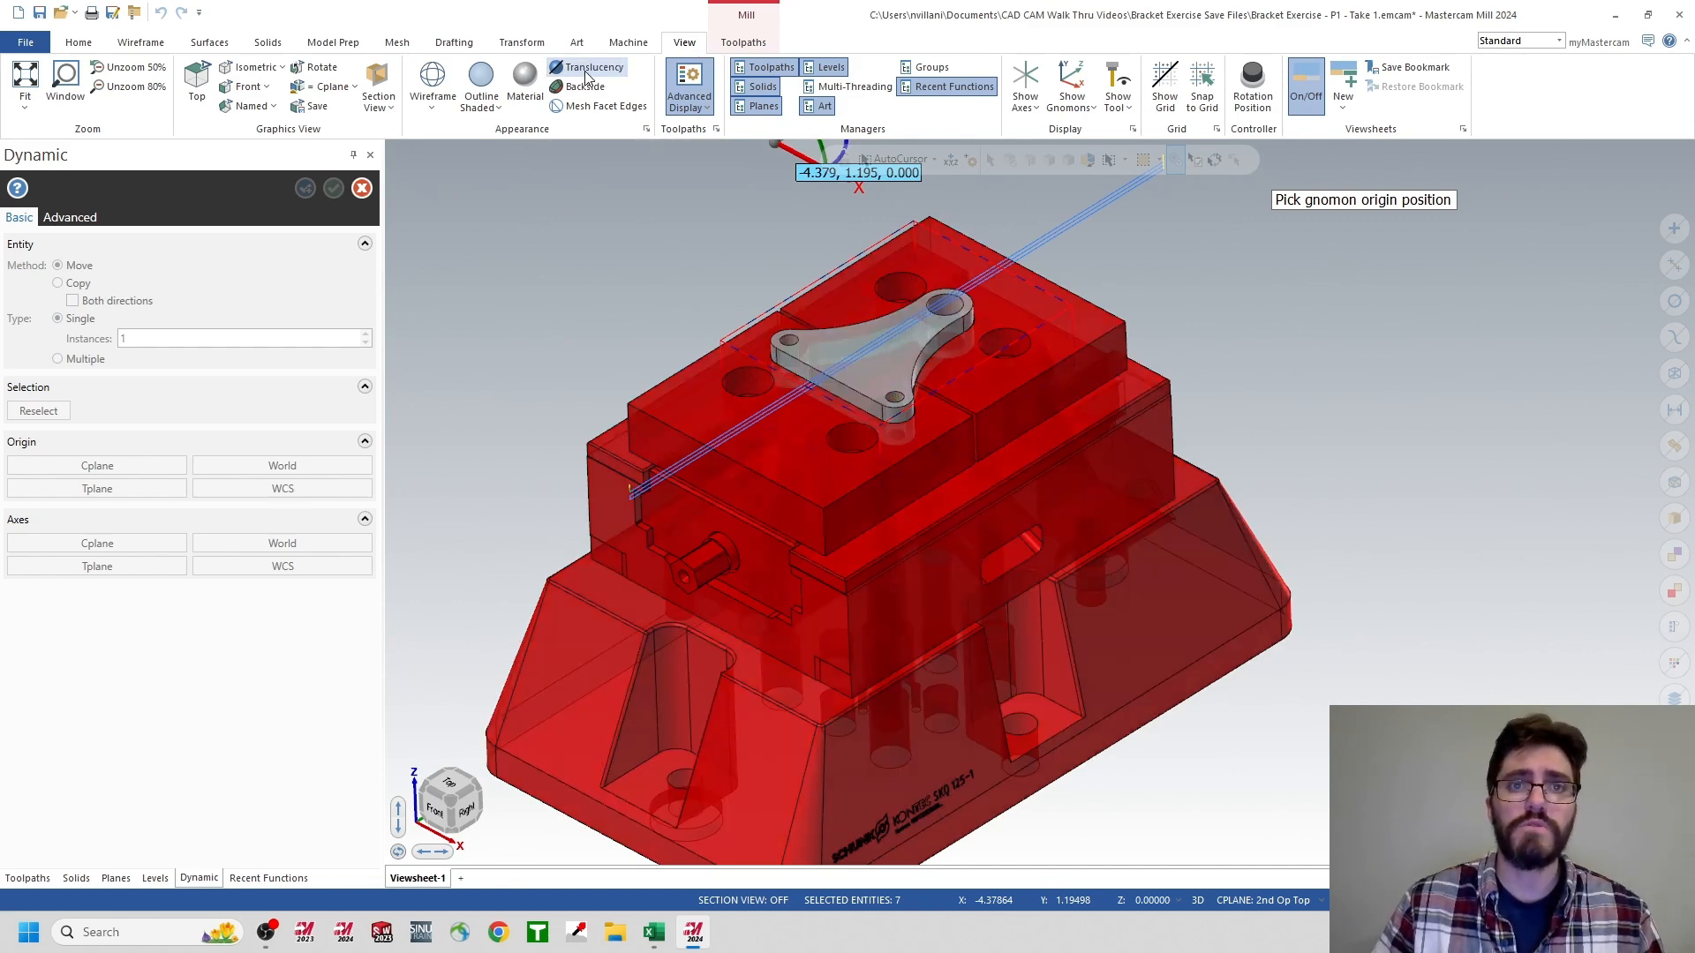
scroll(932, 370, "up", 2)
scroll(960, 361, "up", 3)
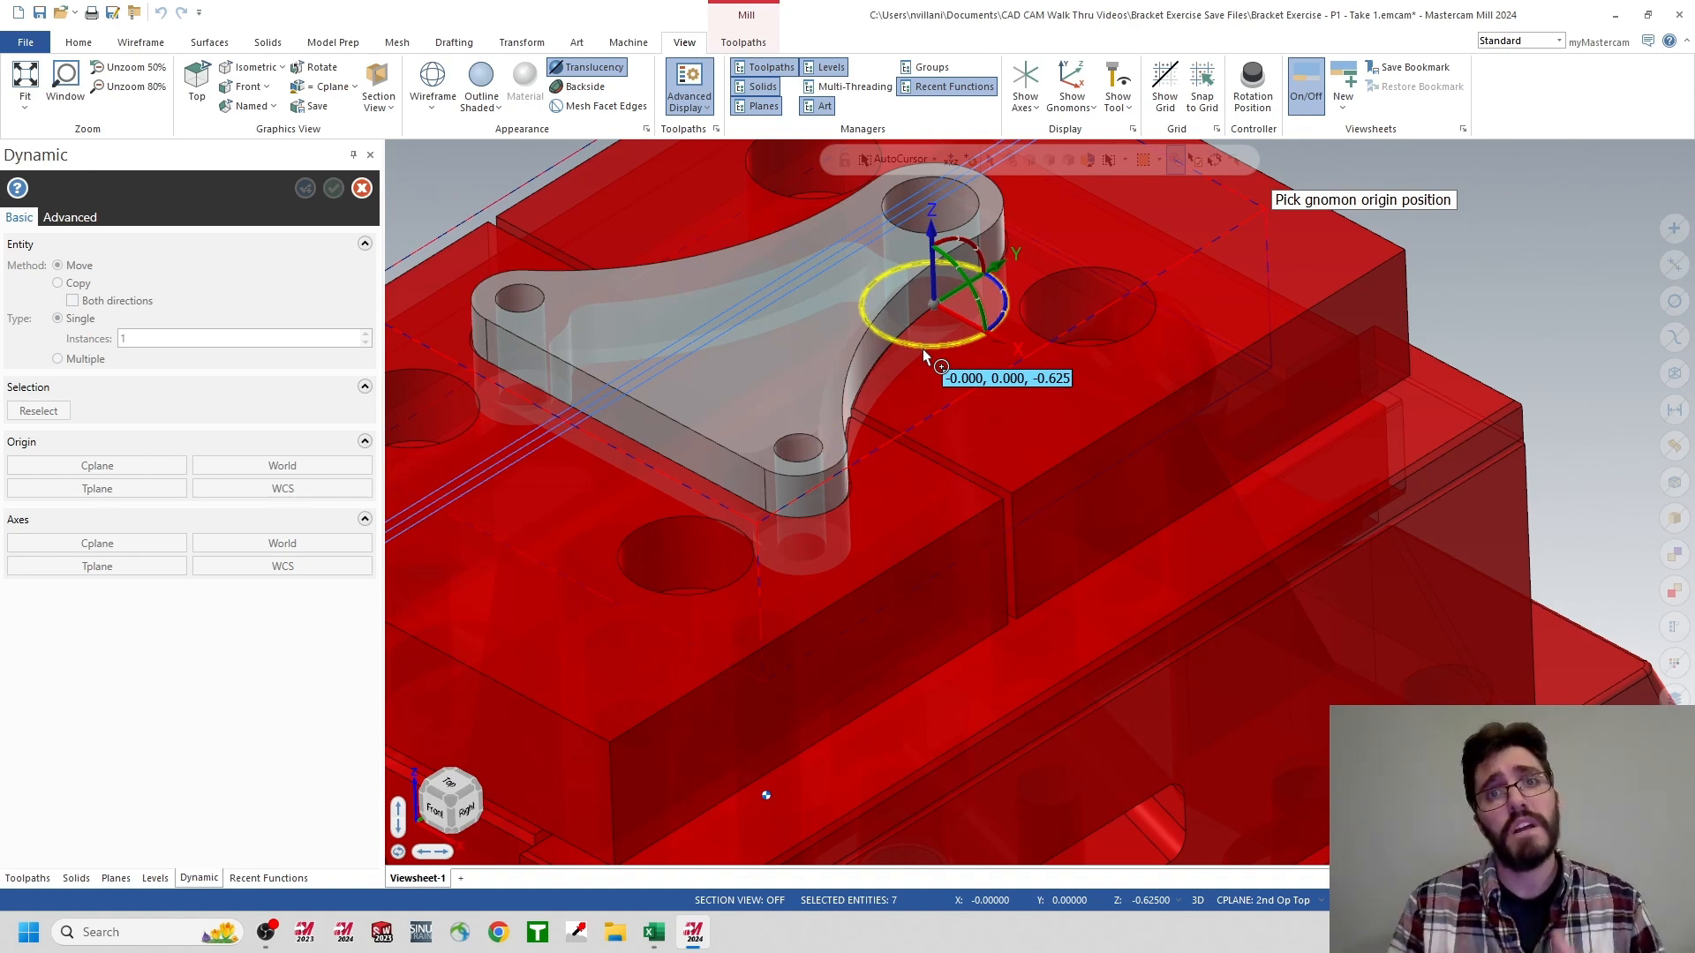
left_click(923, 348)
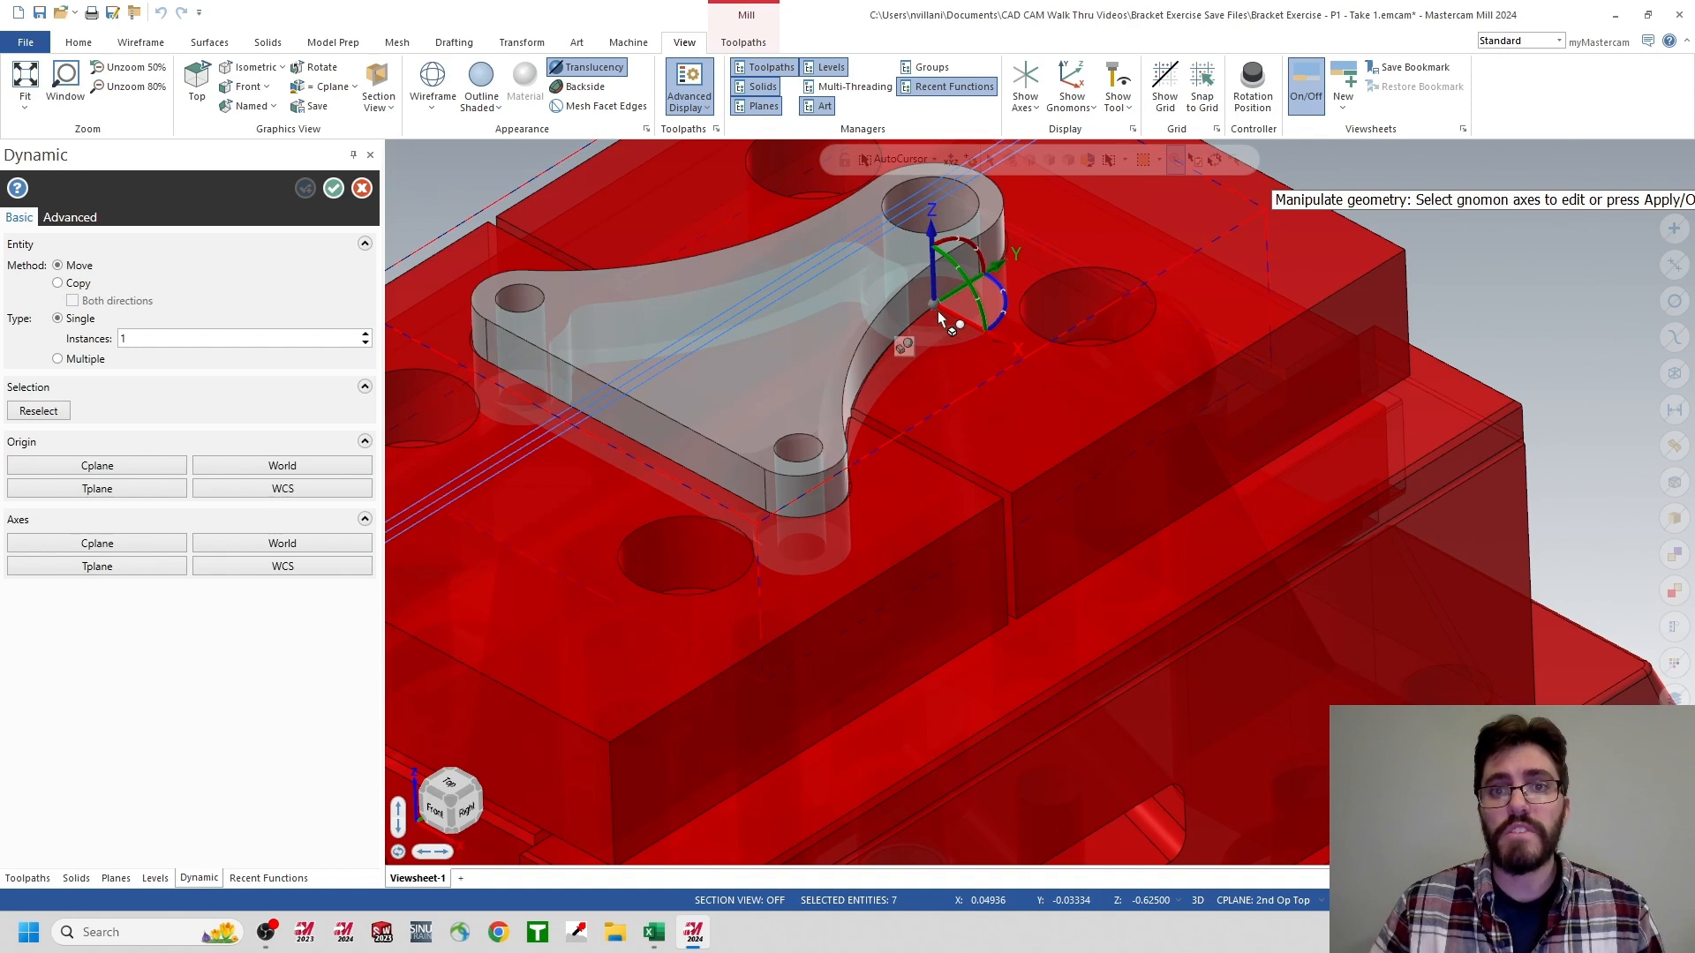
- Try to translate the whole vise and jaw assembly along the gnomon's Z axis, and close the Dynamic transform
left_click(930, 253)
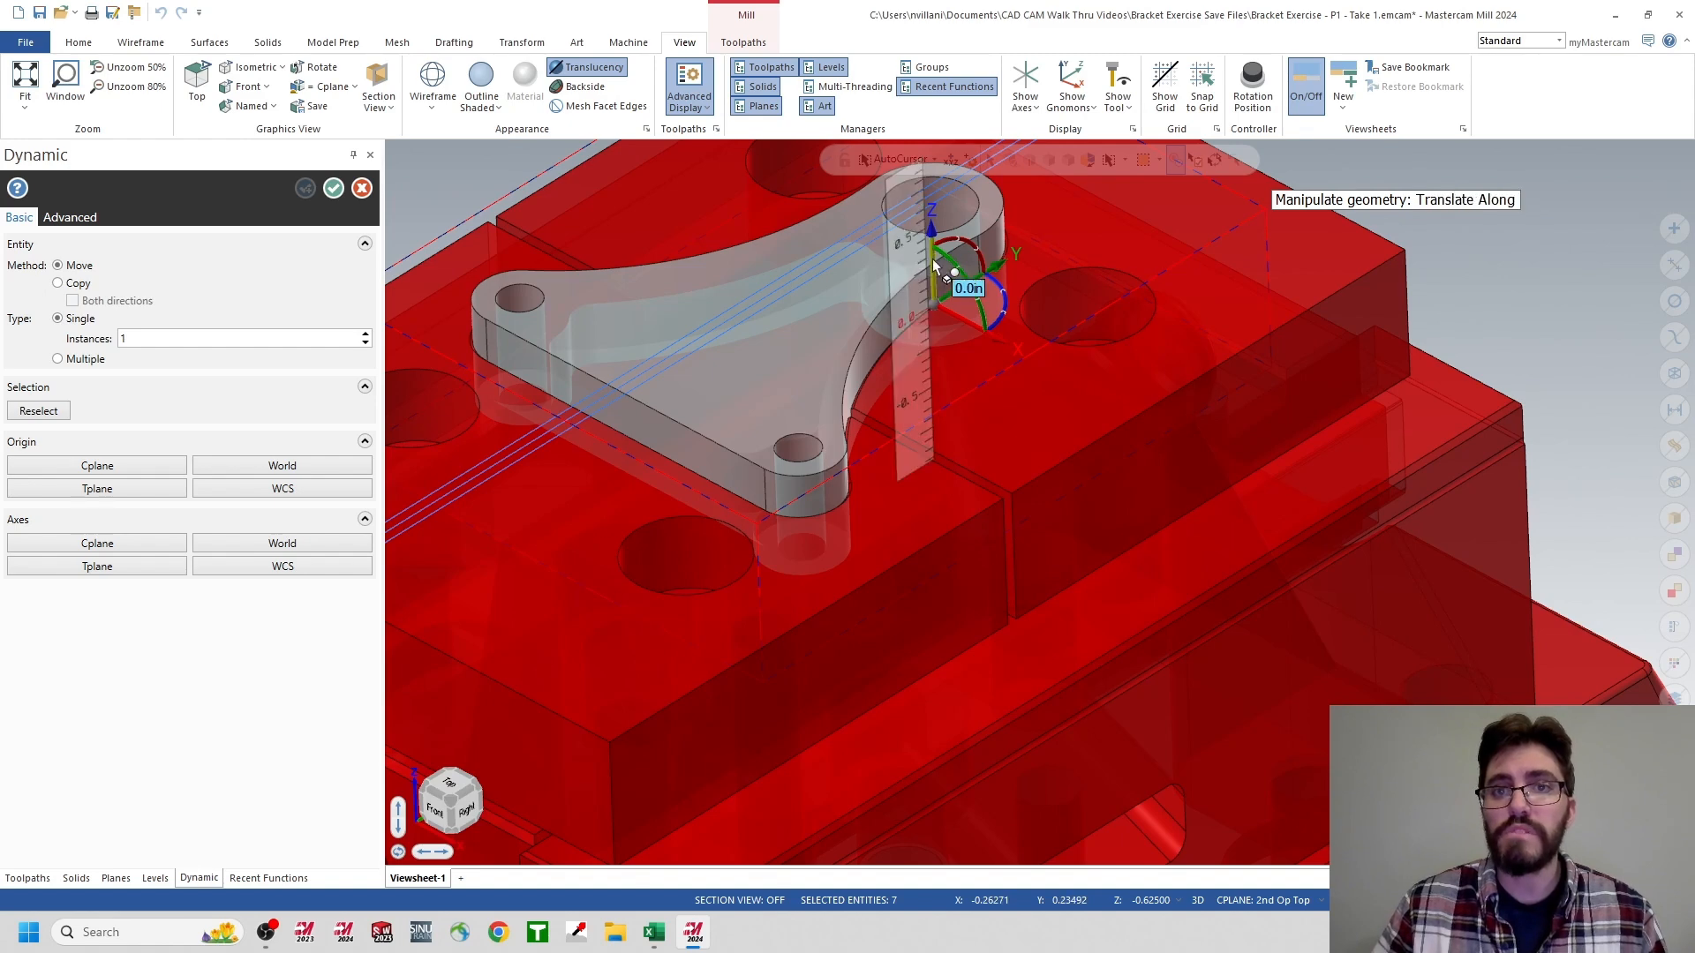
left_click(935, 263)
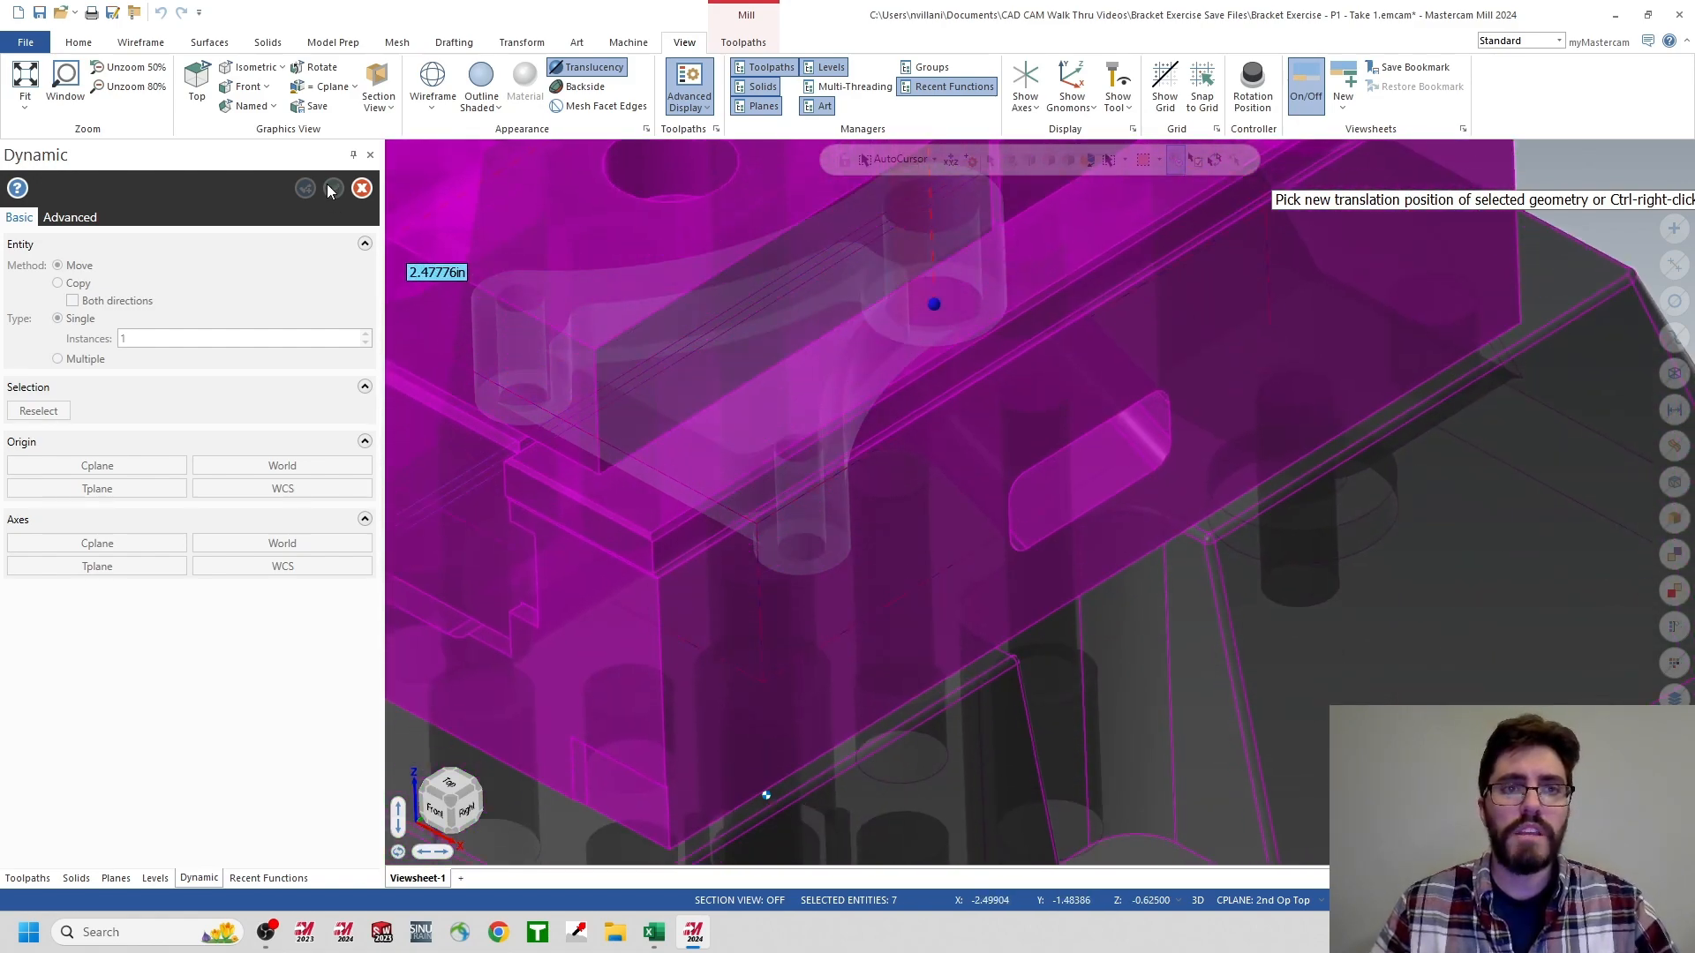
left_click(456, 284)
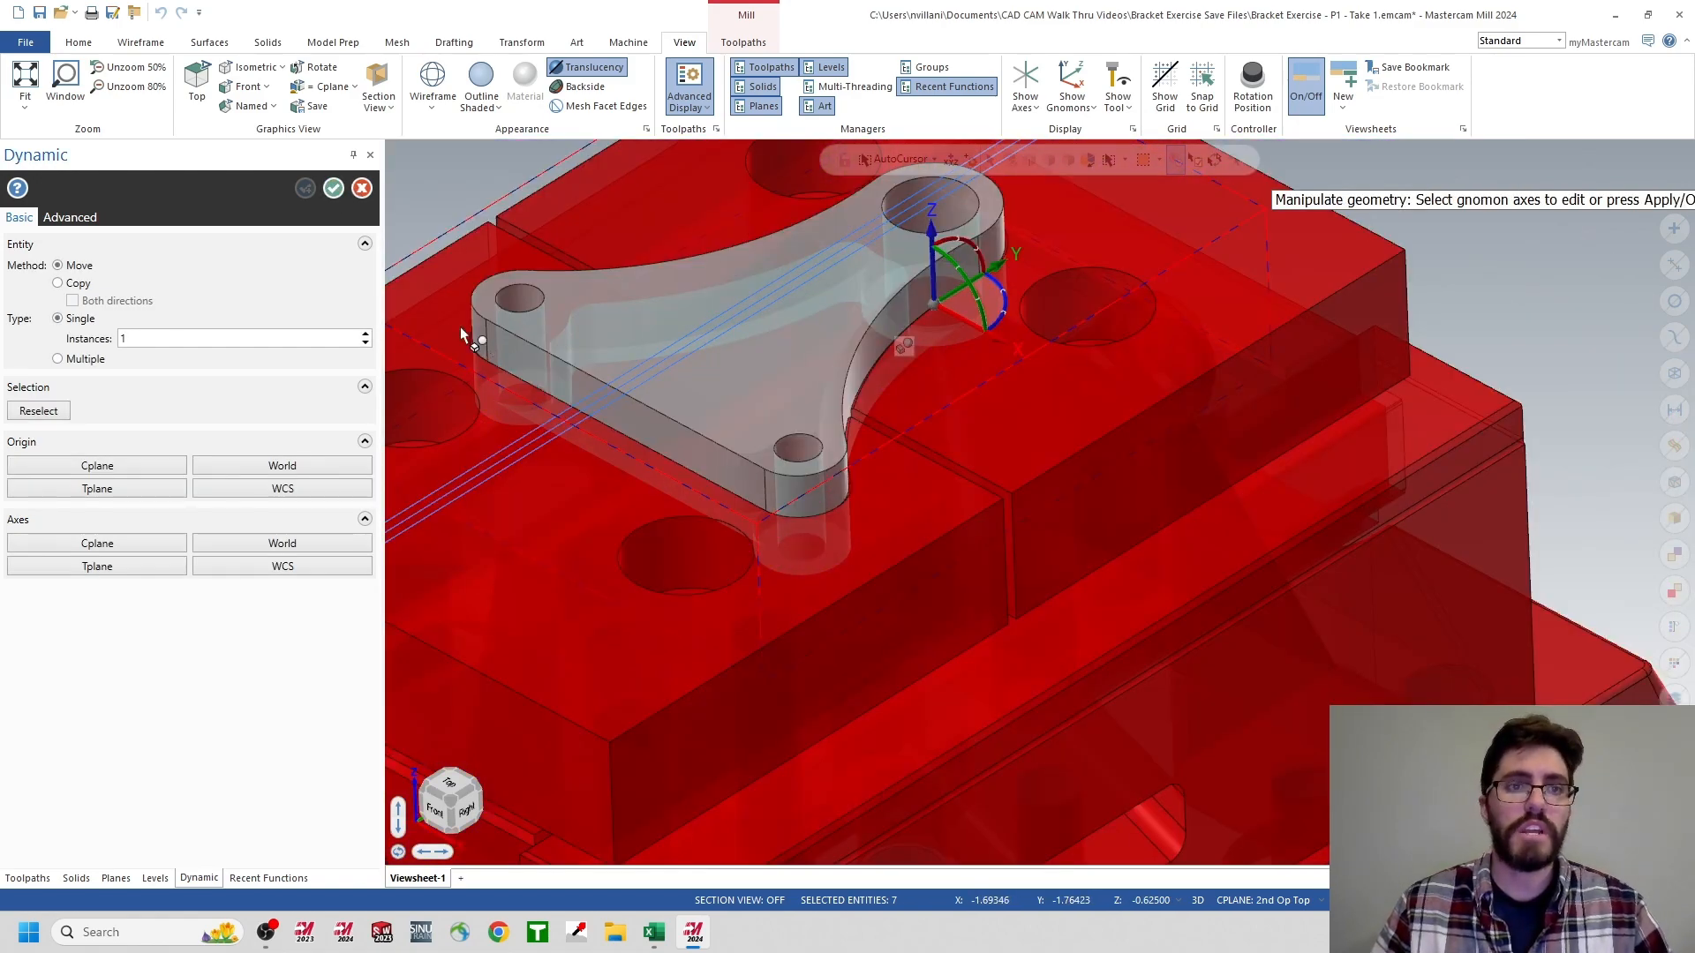
left_click(335, 190)
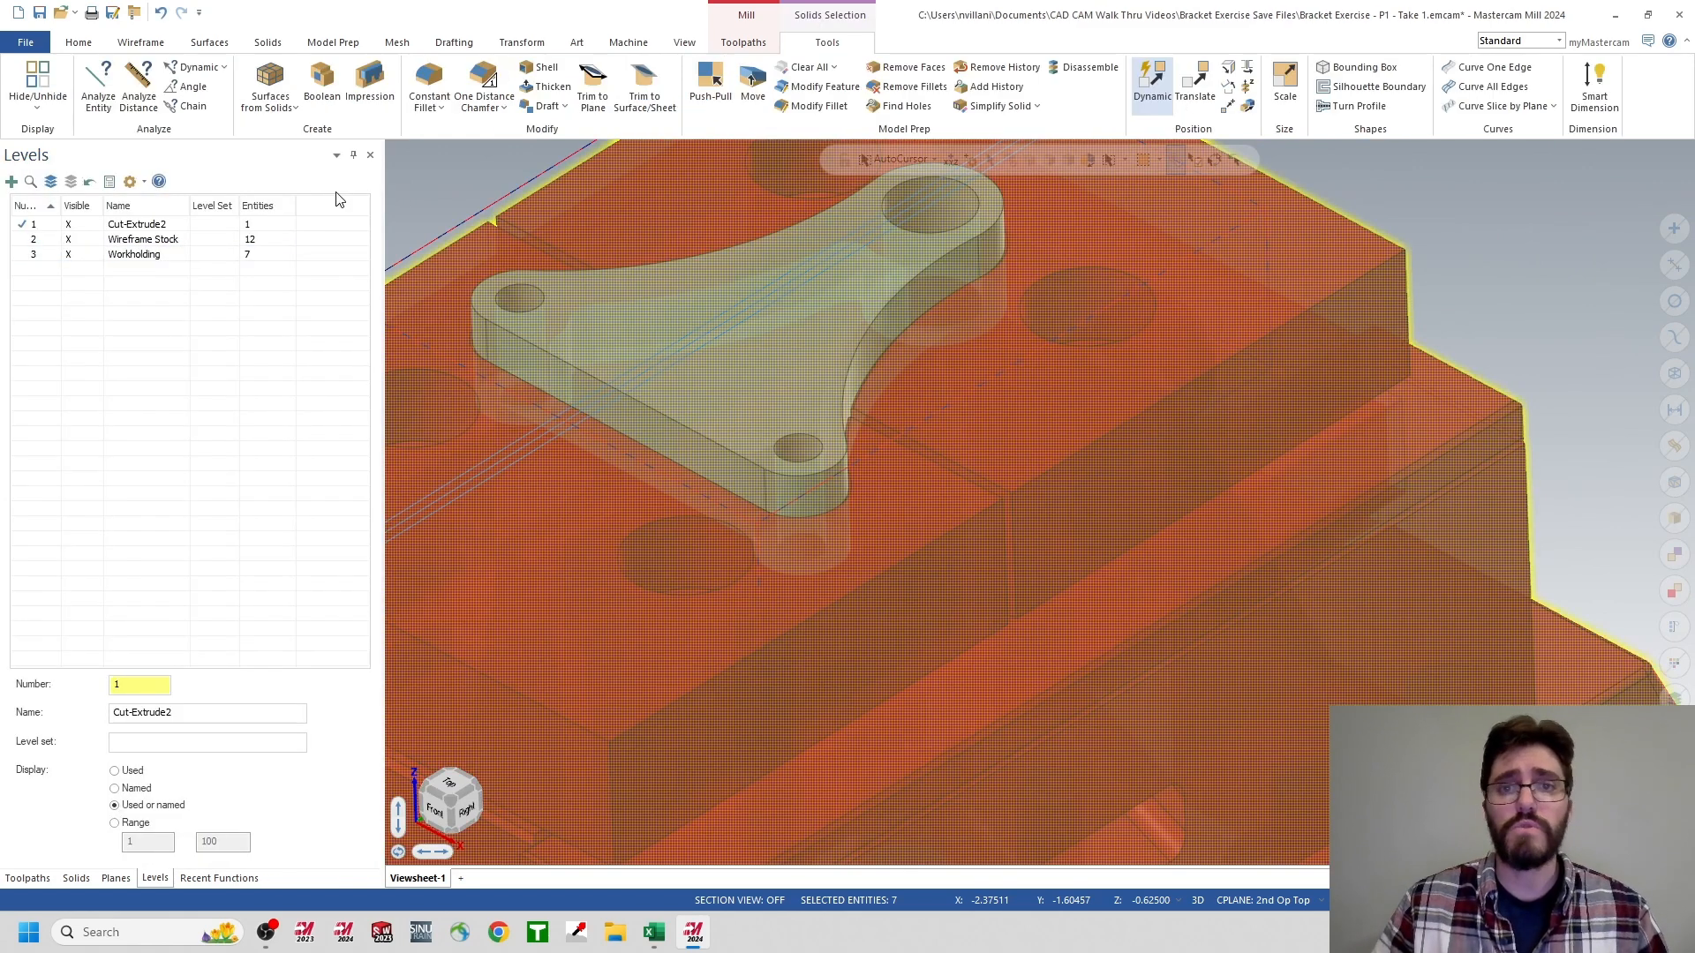
- Clear the group and result colors from the workholding and turn off translucency
scroll(1073, 459, "down", 6)
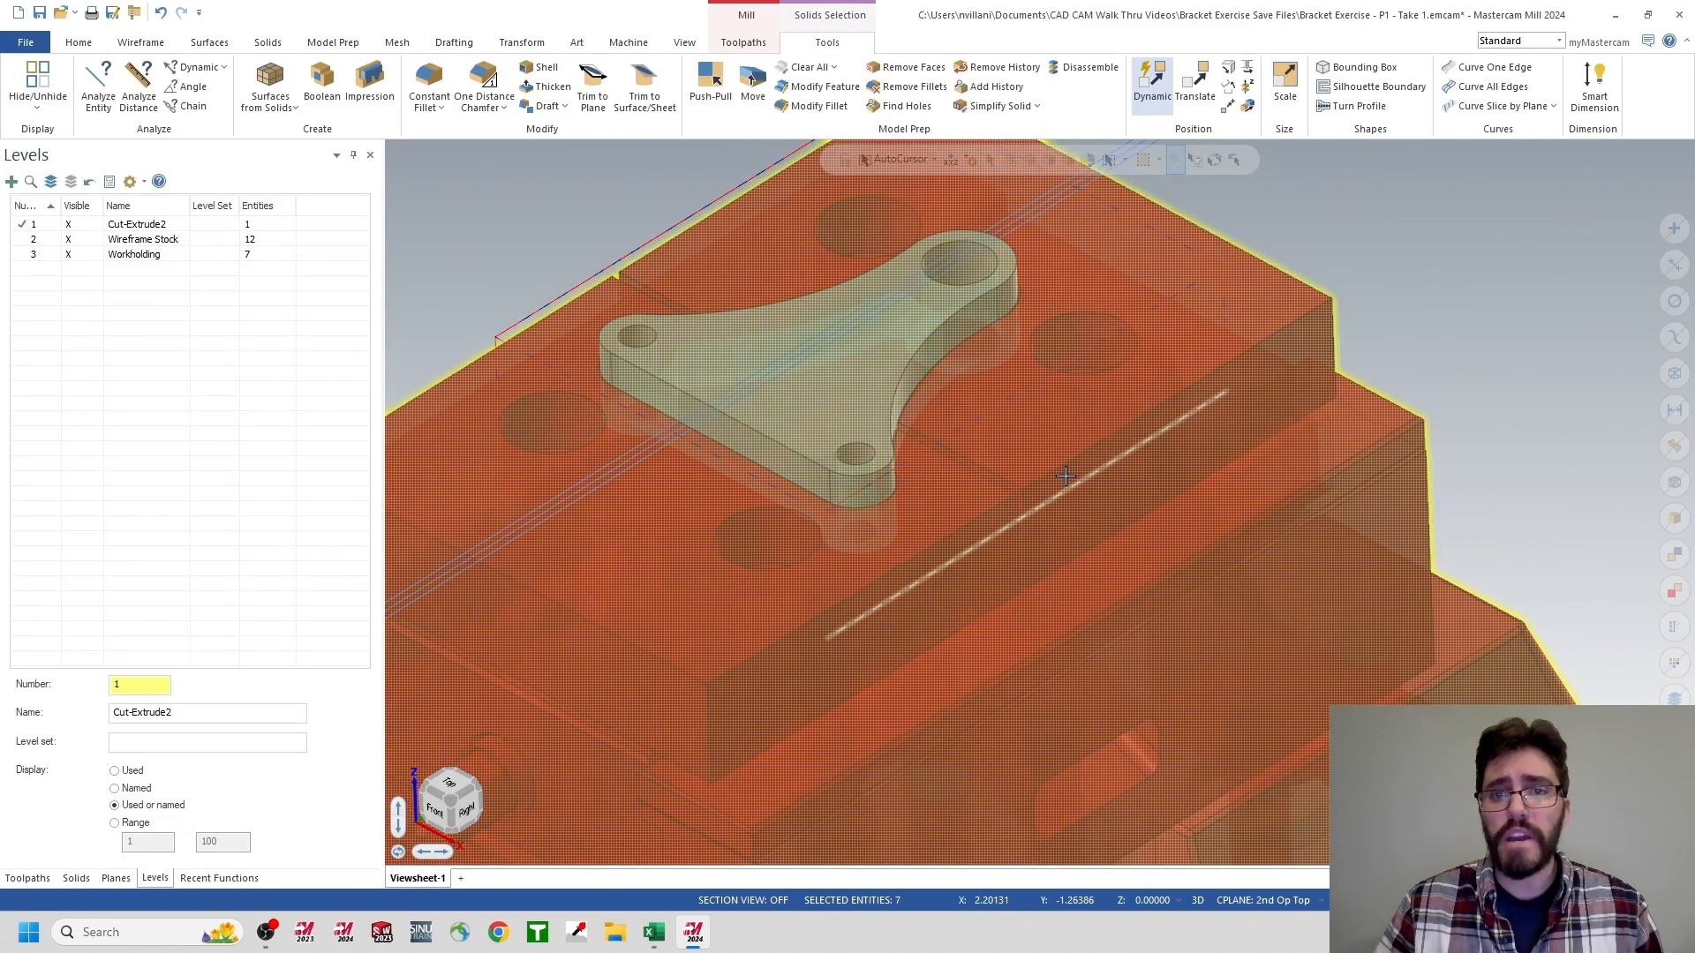
scroll(1045, 505, "down", 2)
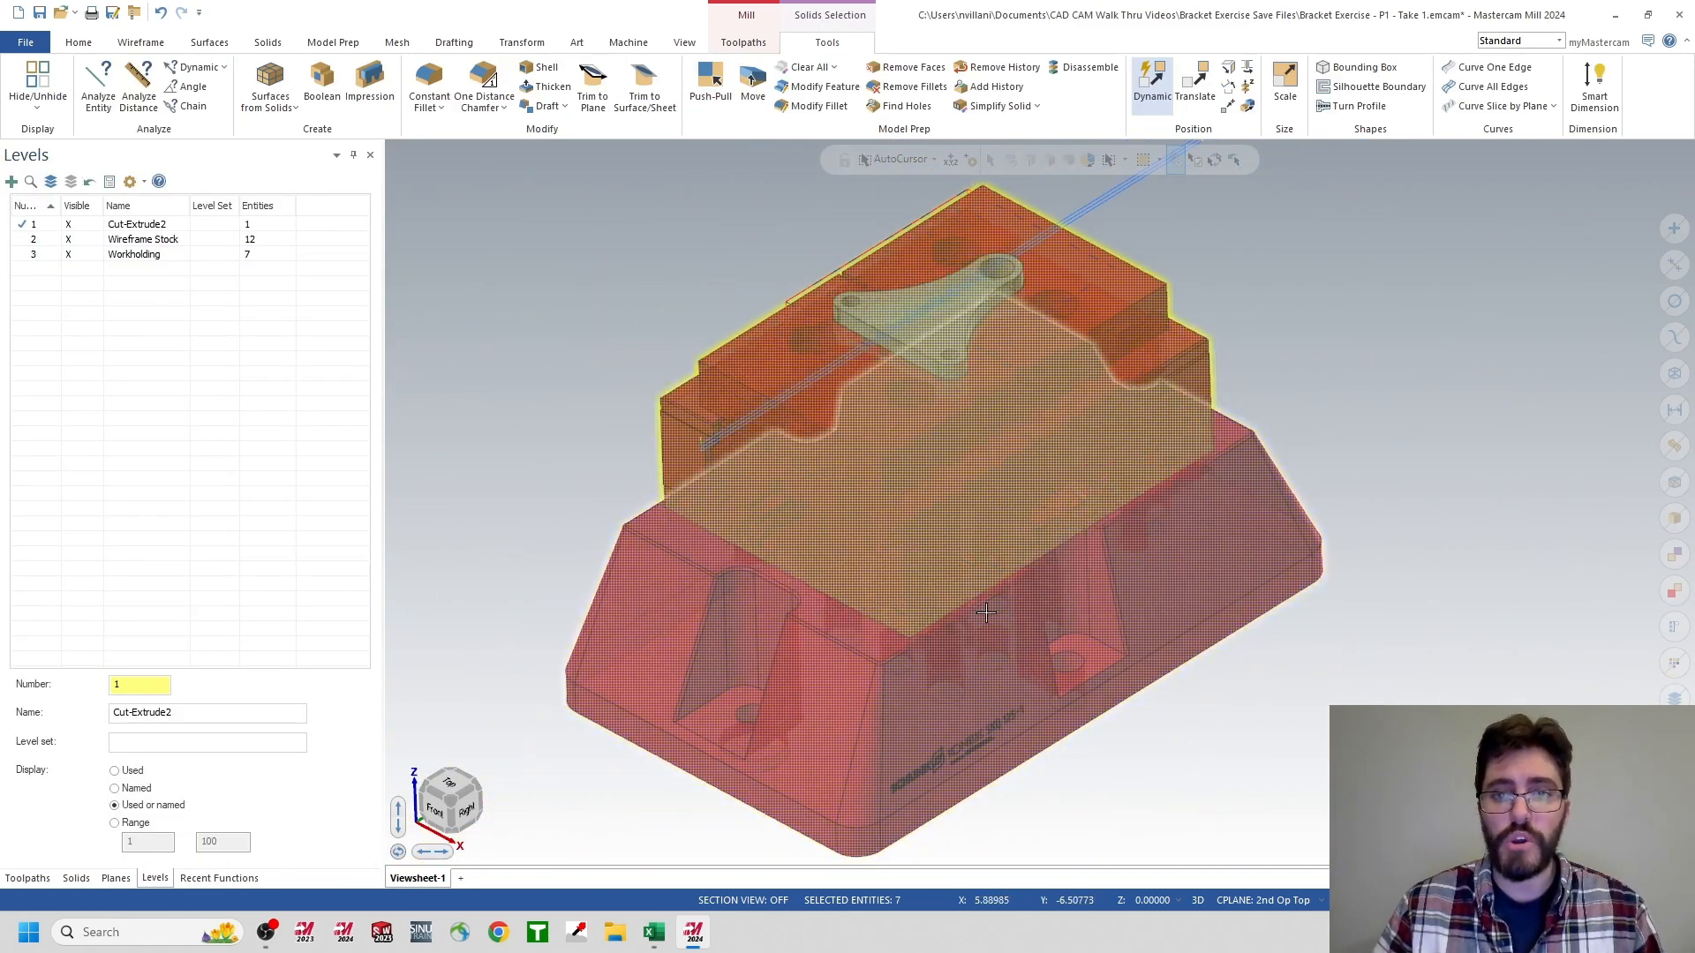
right_click(136, 256)
left_click(647, 283)
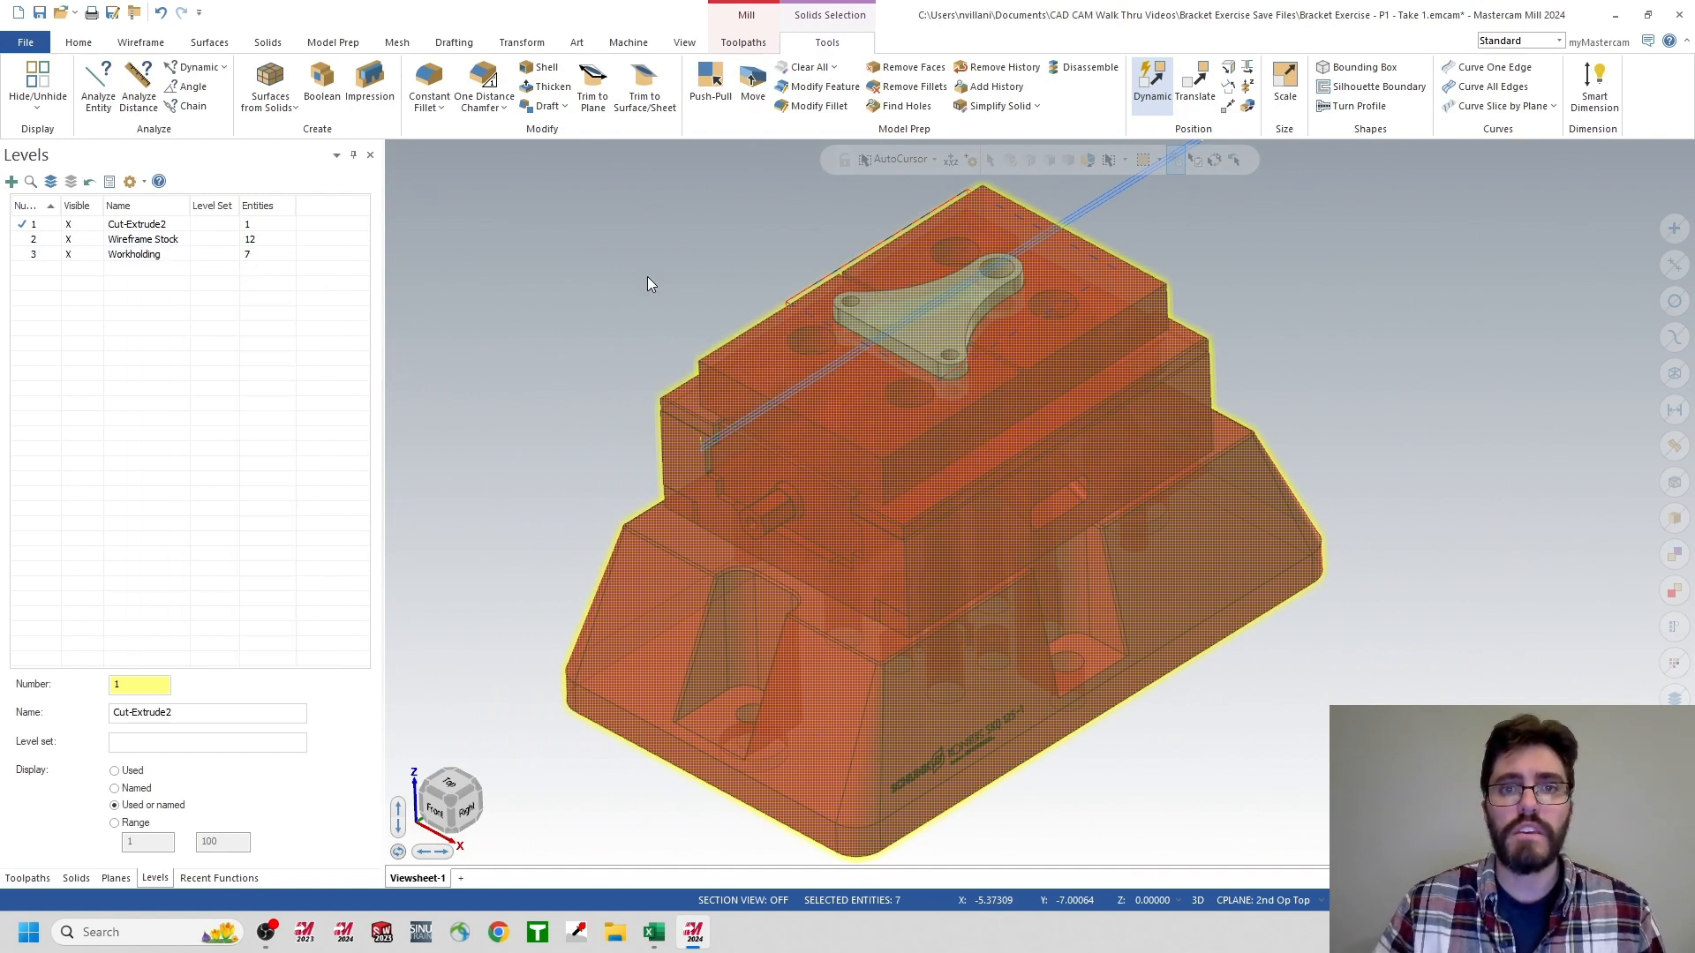
right_click(771, 362)
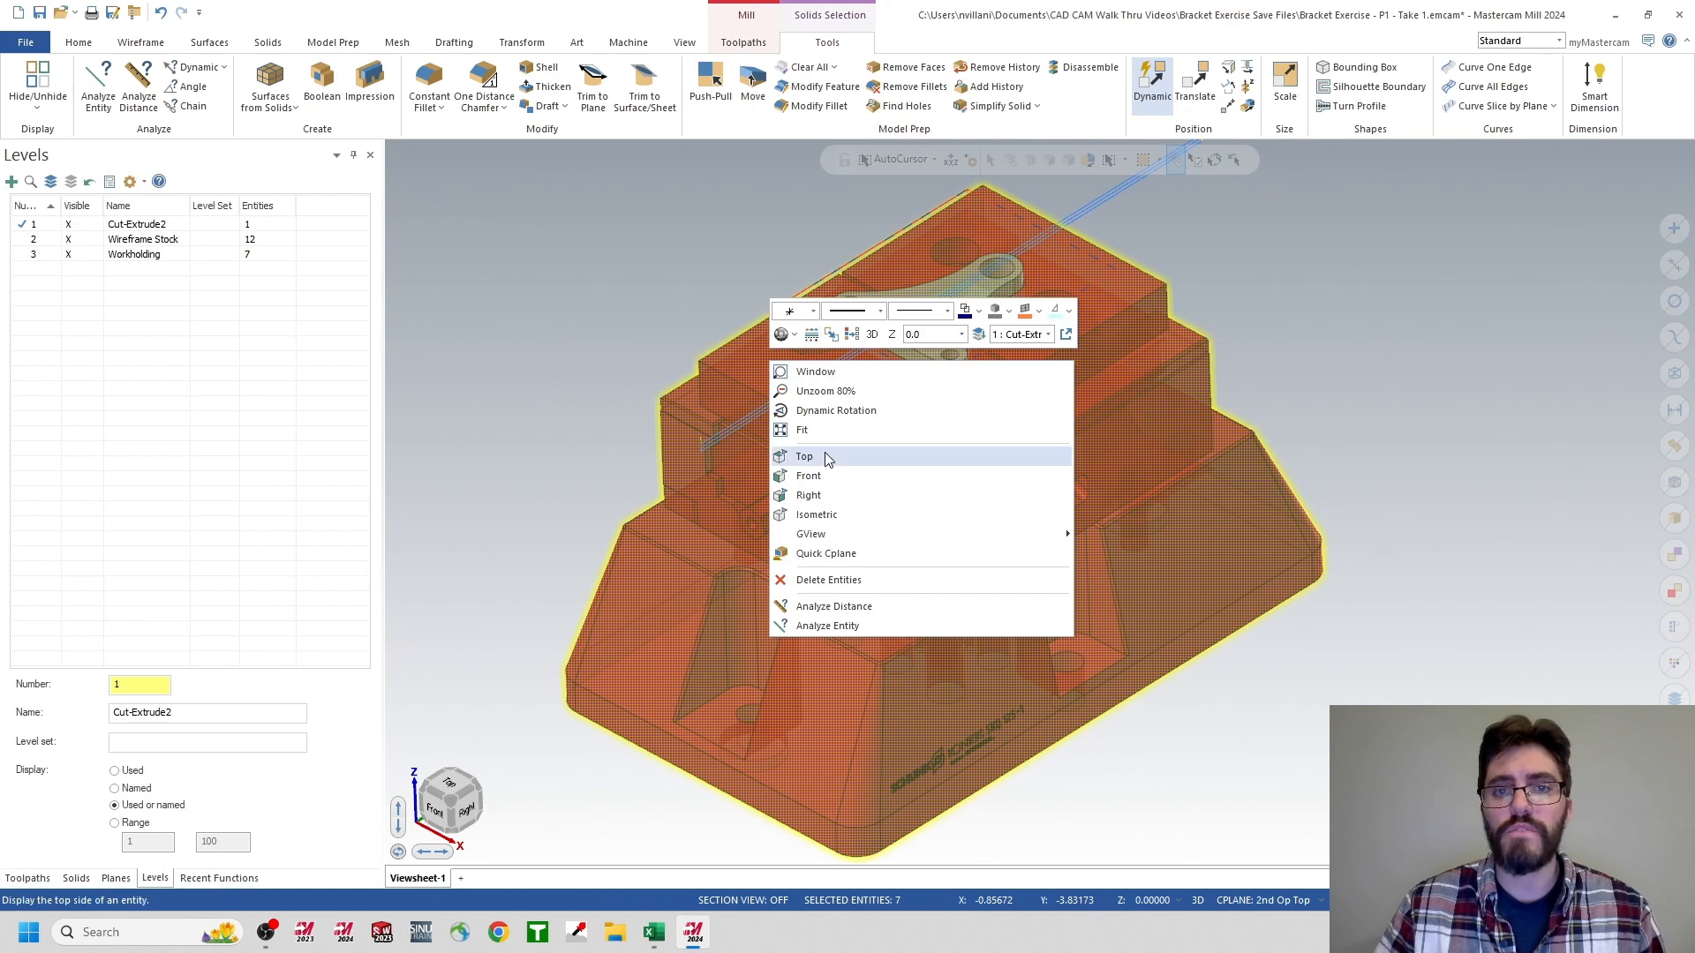
left_click(852, 338)
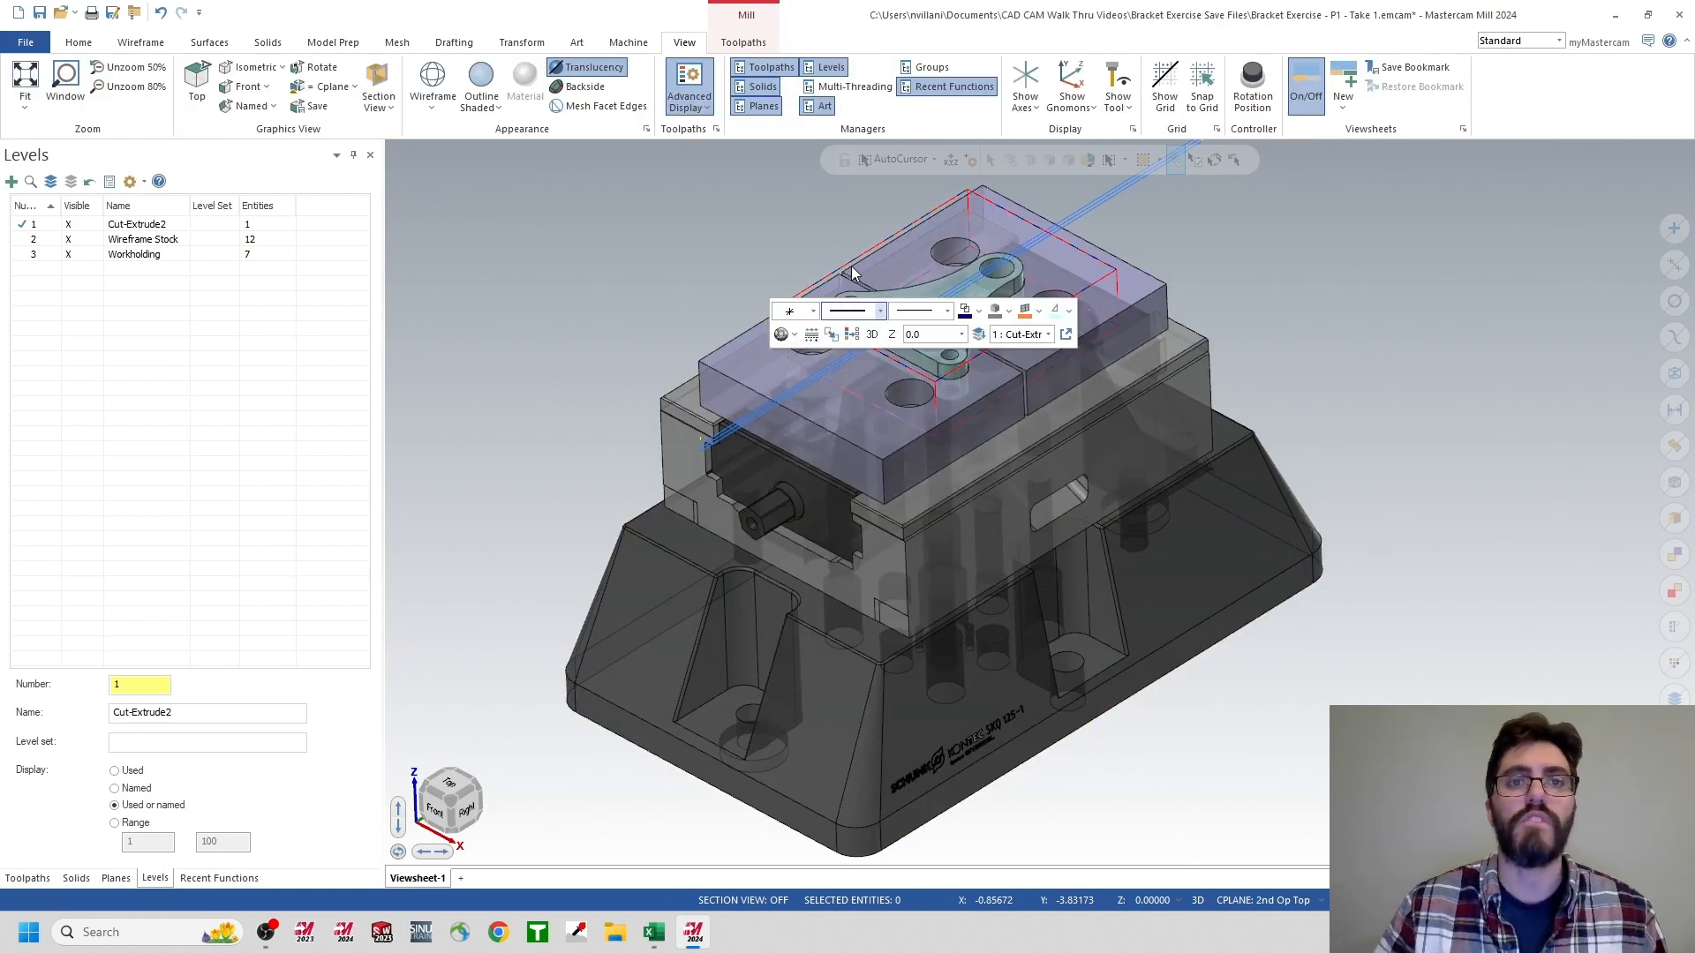
left_click(588, 68)
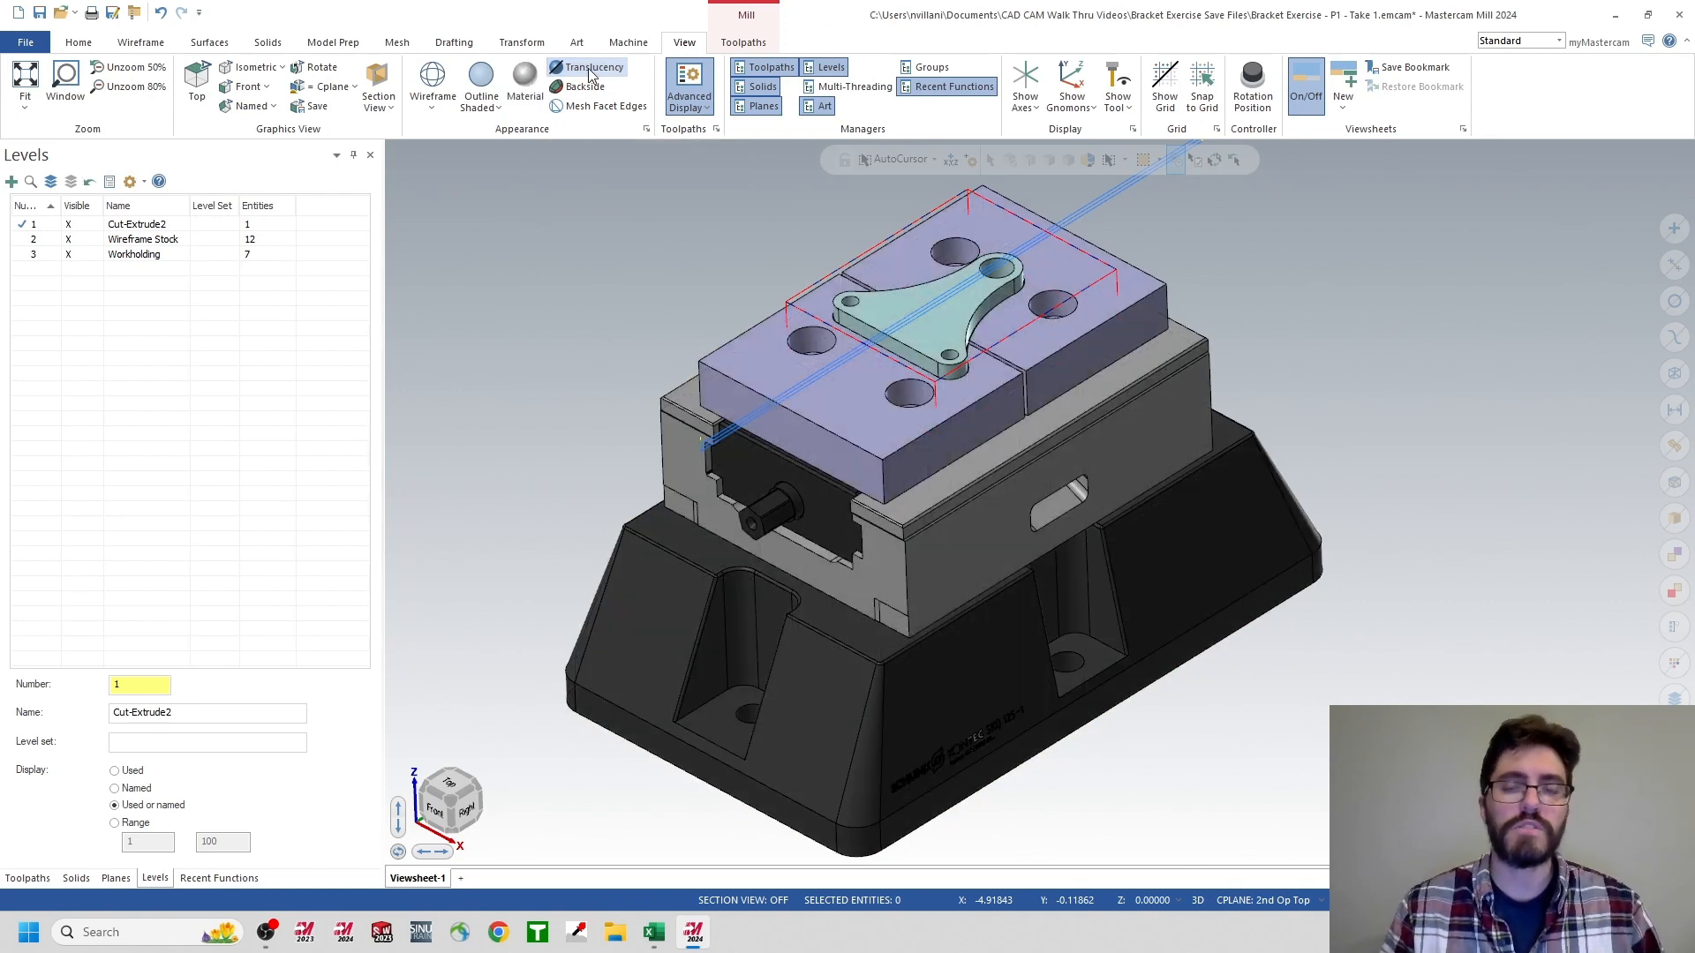